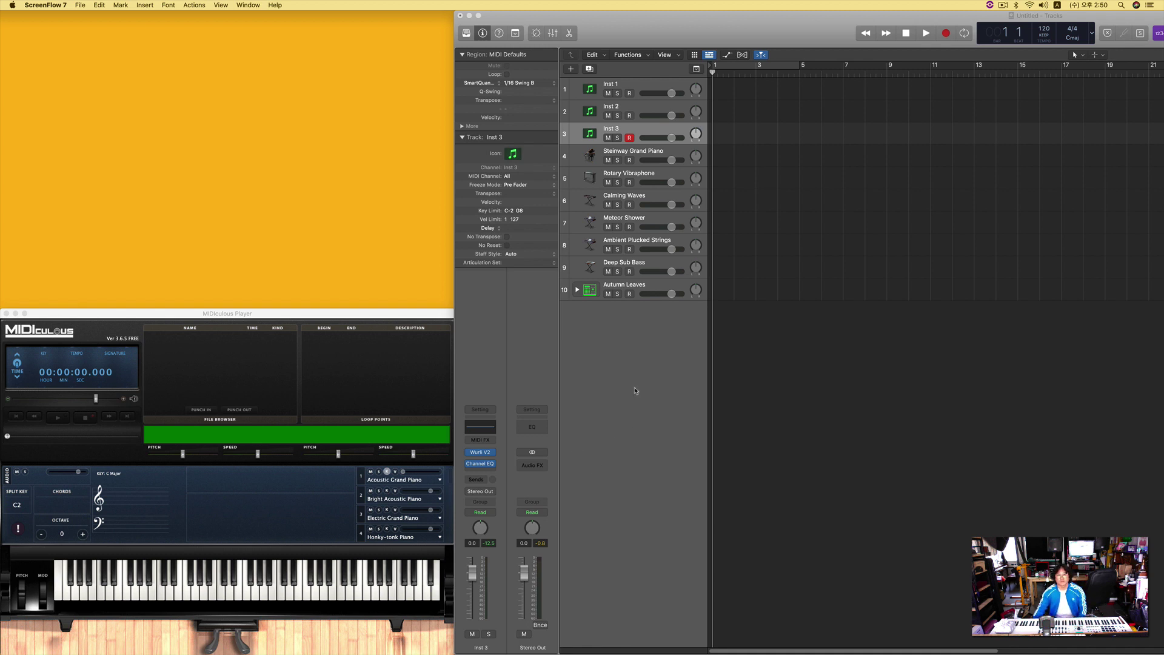
Step: Set the tempo to 81 bpm and record a two-bar drum pattern on the Autumn Leaves track starting at bar 2
left_click(638, 291)
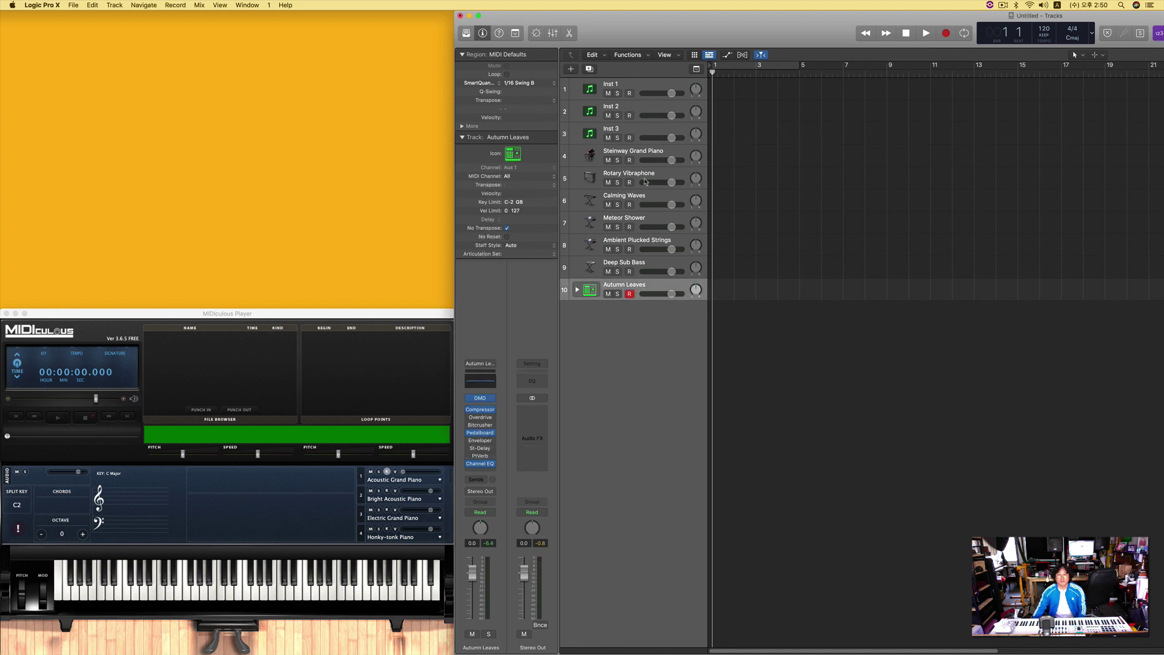
left_click(643, 138)
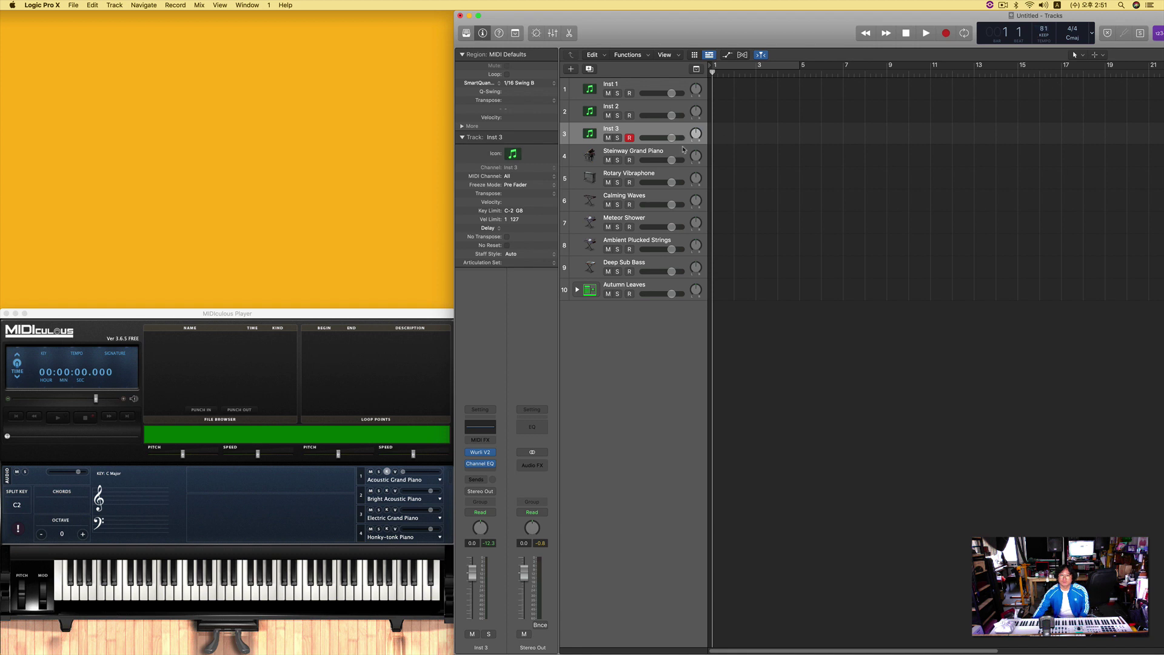
left_click(654, 289)
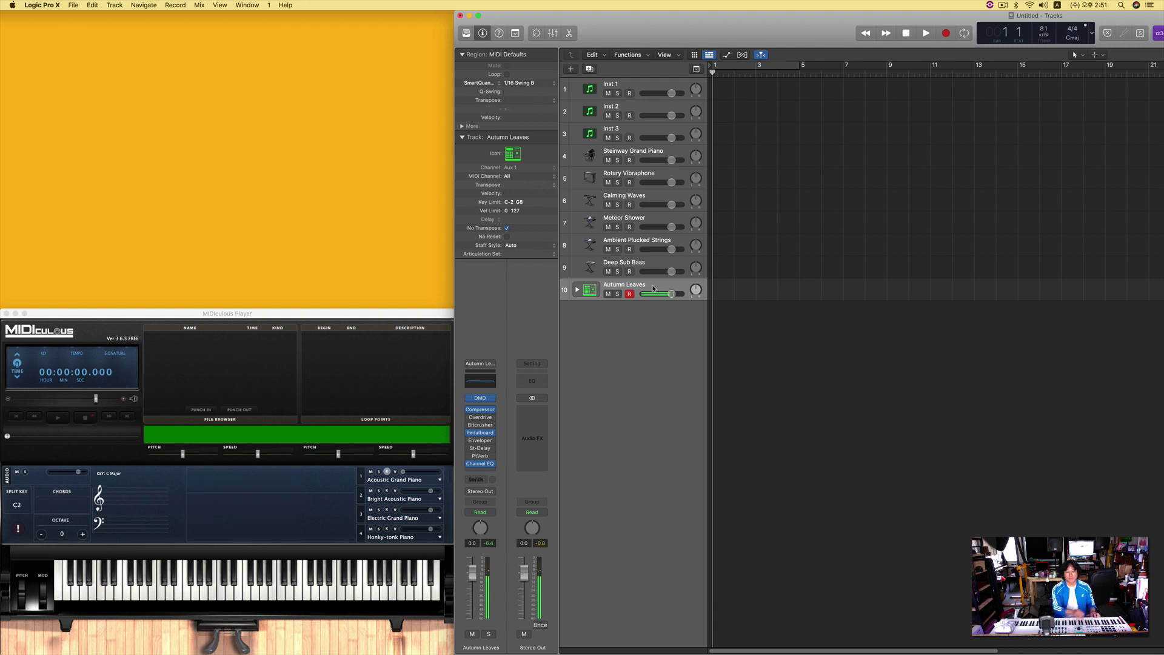
key("r")
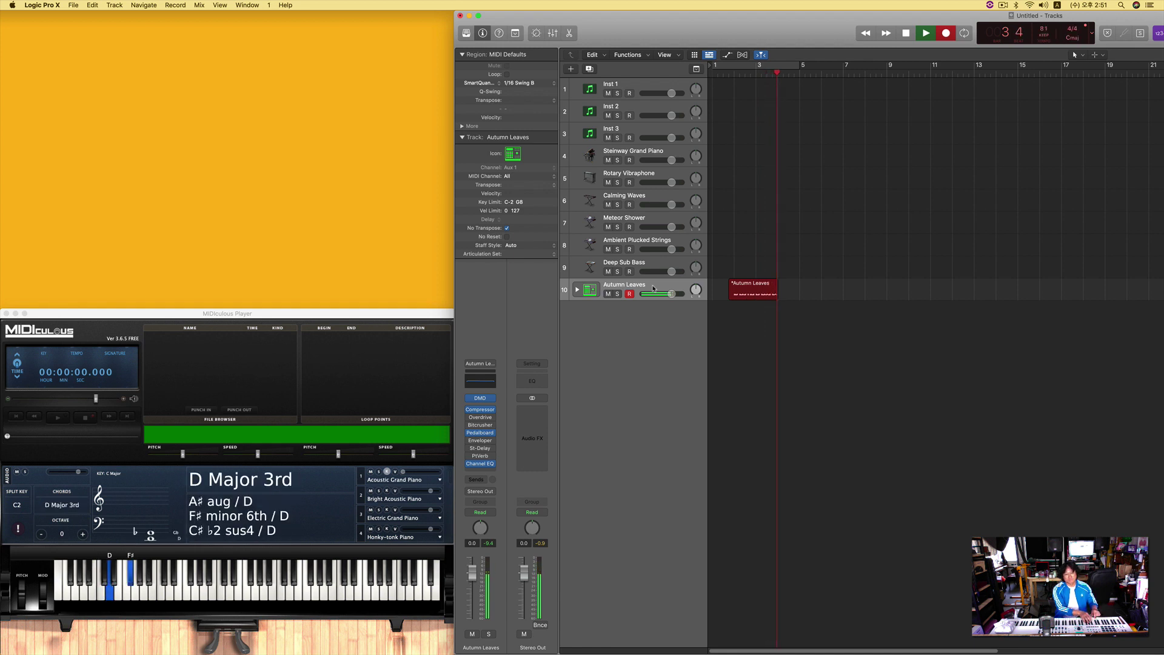
key("space")
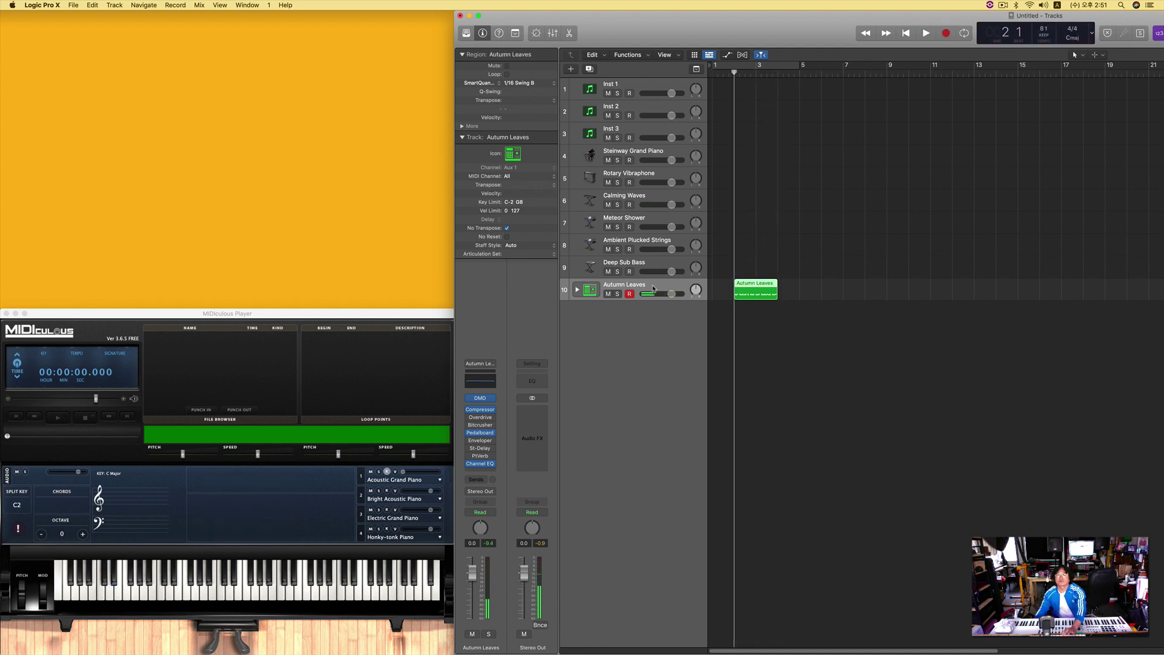
Step: Play back the recorded Autumn Leaves drum region and loop it out to bar 20
key("space")
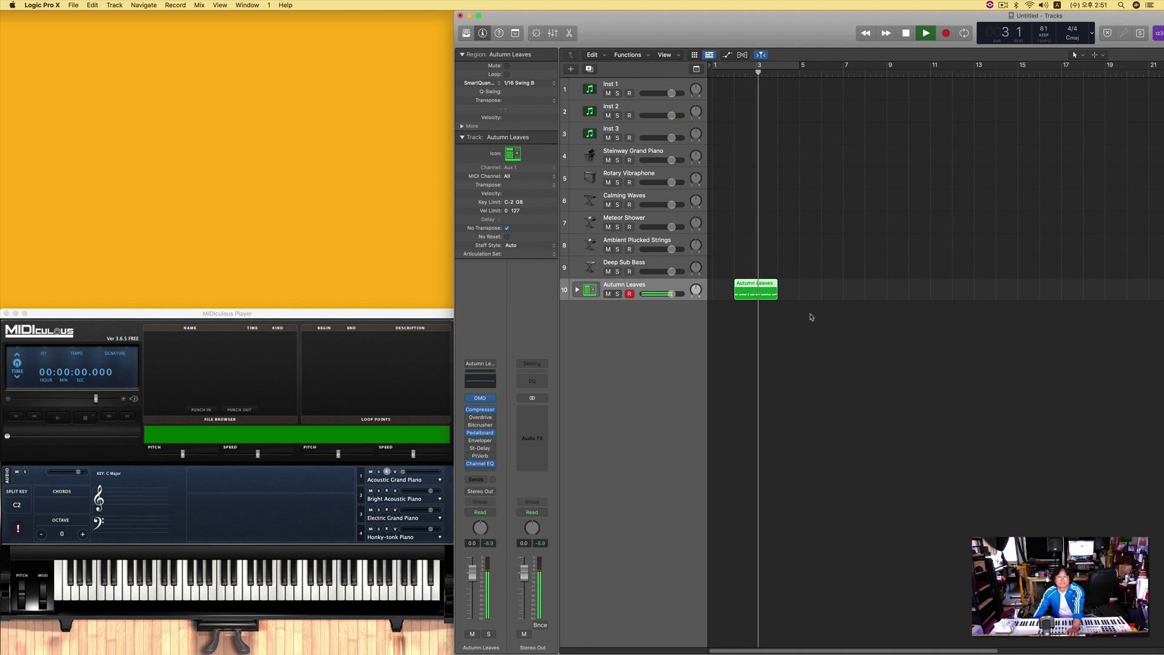
left_click_drag(780, 291, 1128, 301)
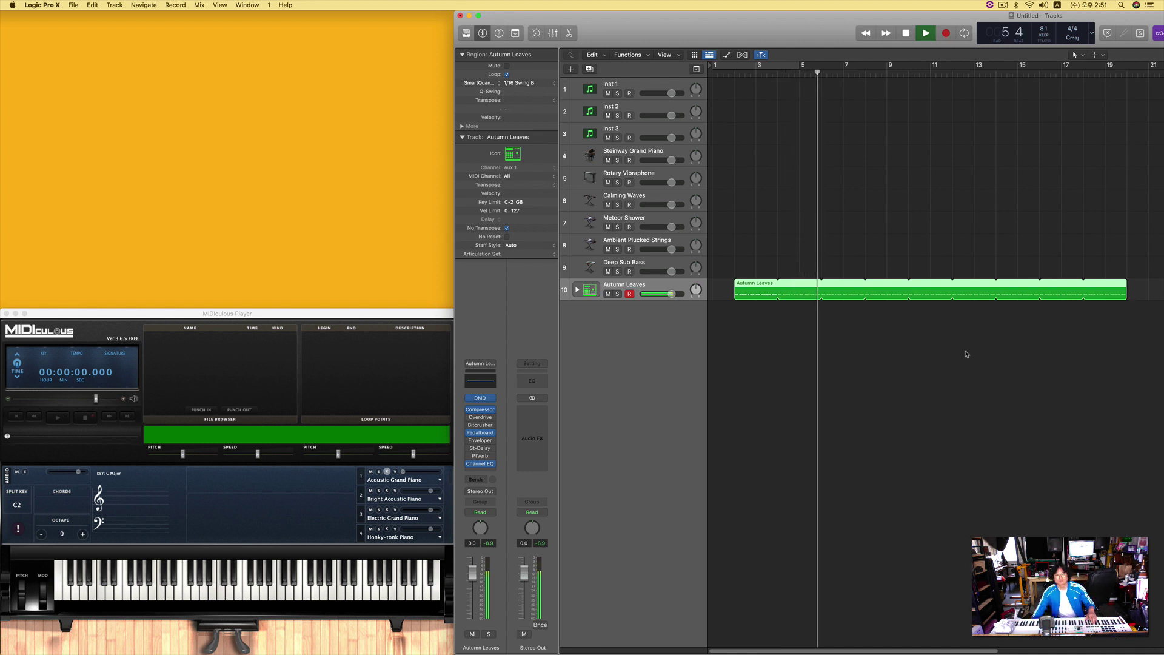
key("space")
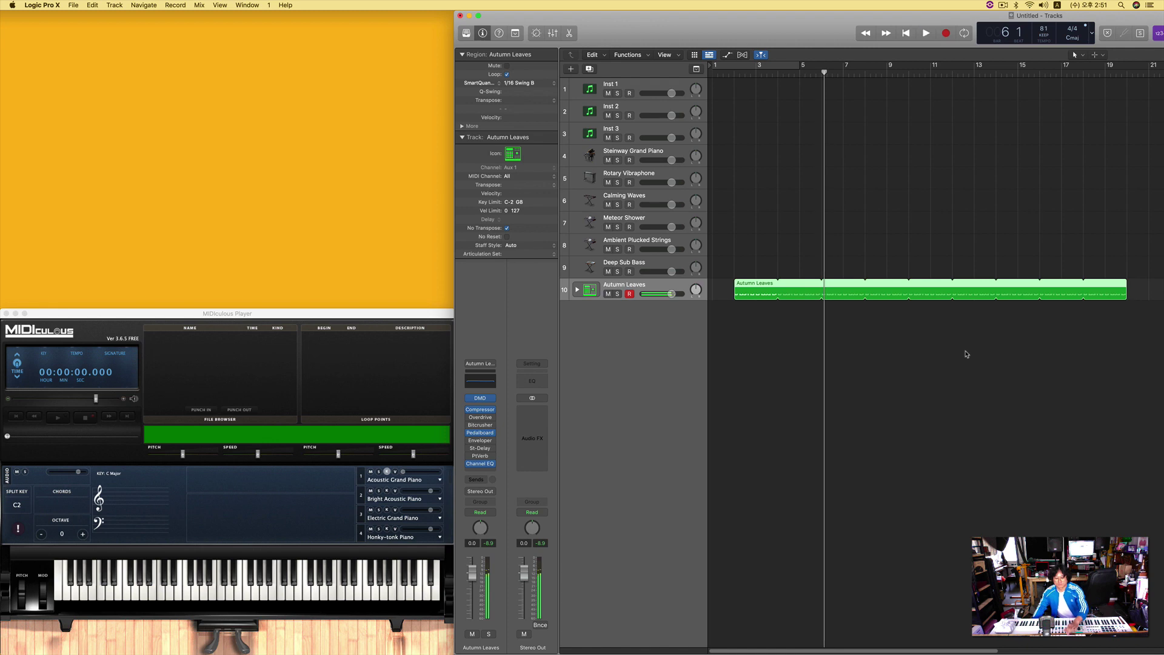
Step: Add a Hi-Hat 2 note just before bar 4 in the Autumn Leaves region and play back the pattern
double_click(757, 289)
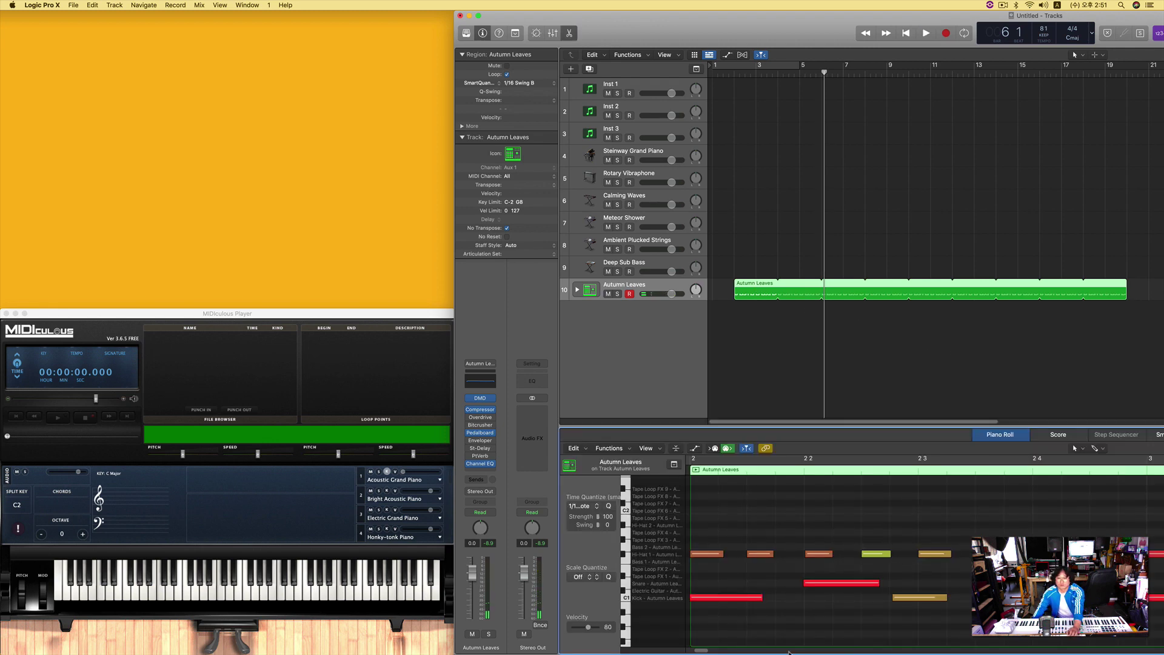
key("Return")
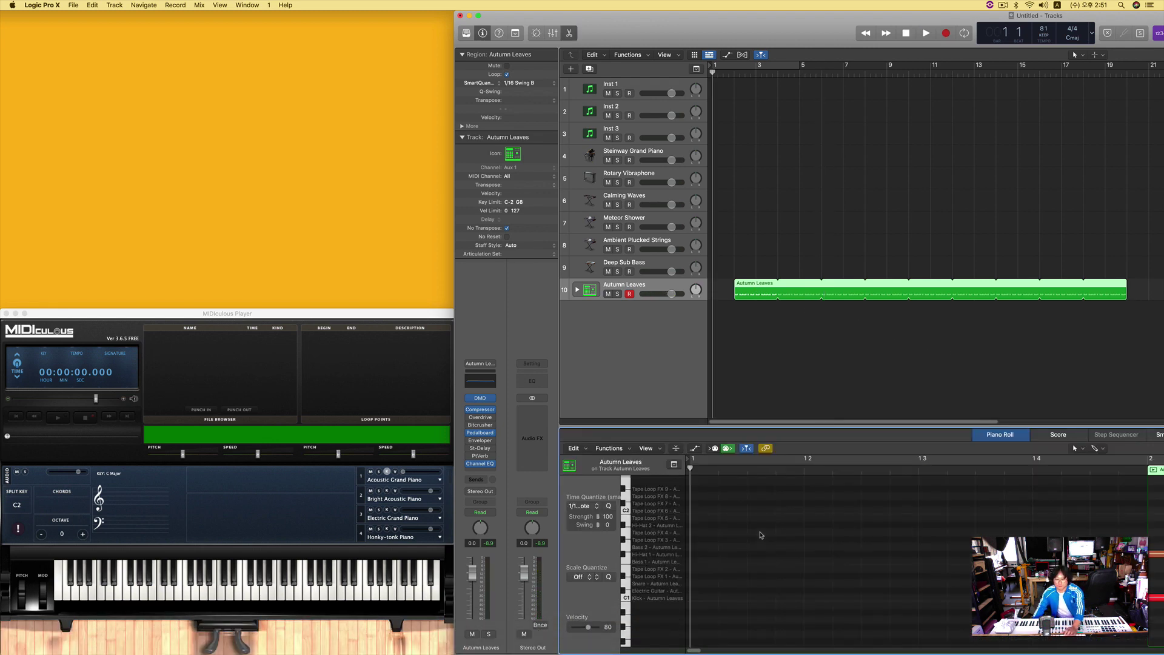
key("space")
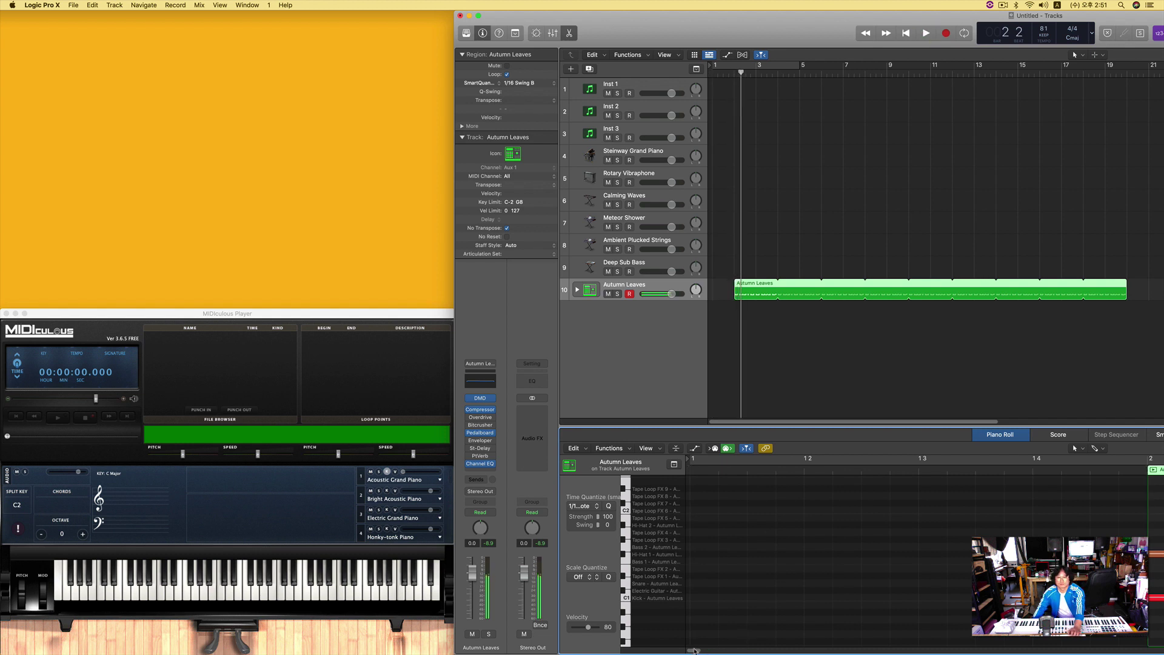
left_click_drag(694, 650, 711, 650)
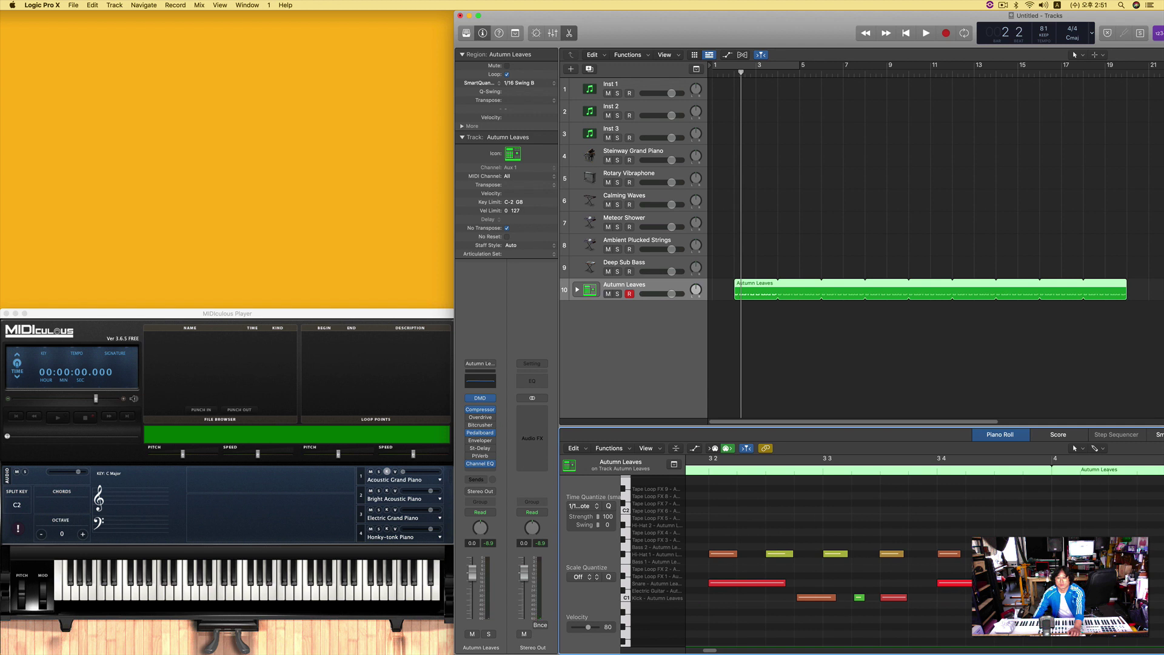
left_click(1015, 533)
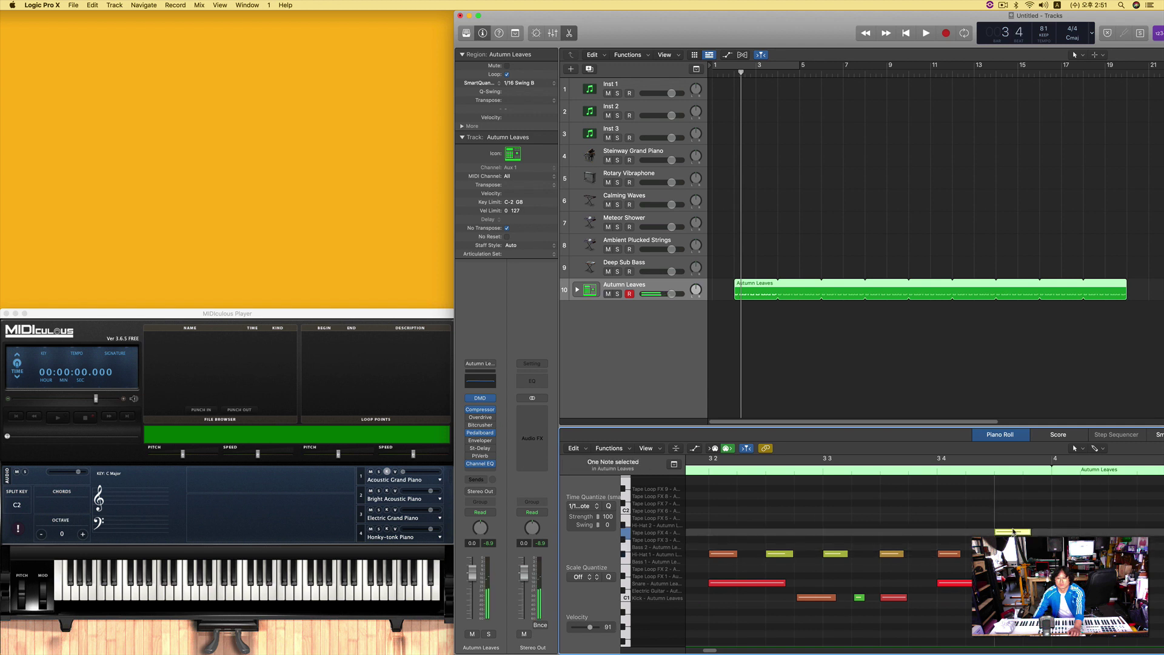
left_click_drag(1014, 532, 1014, 530)
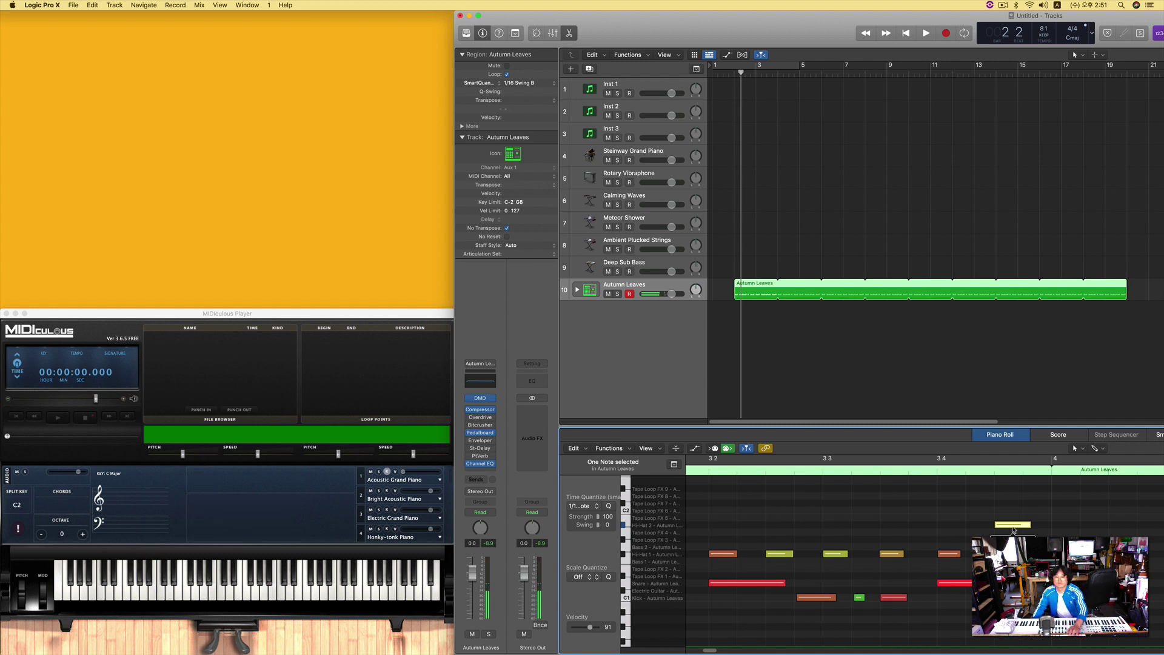
key("space")
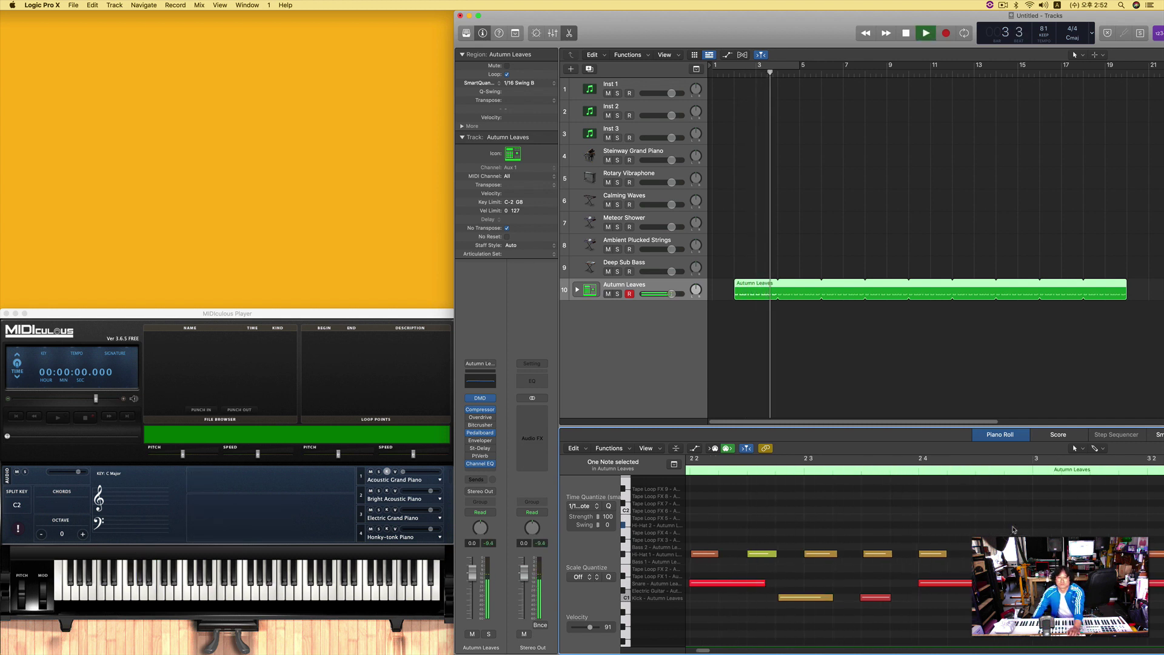
key("space")
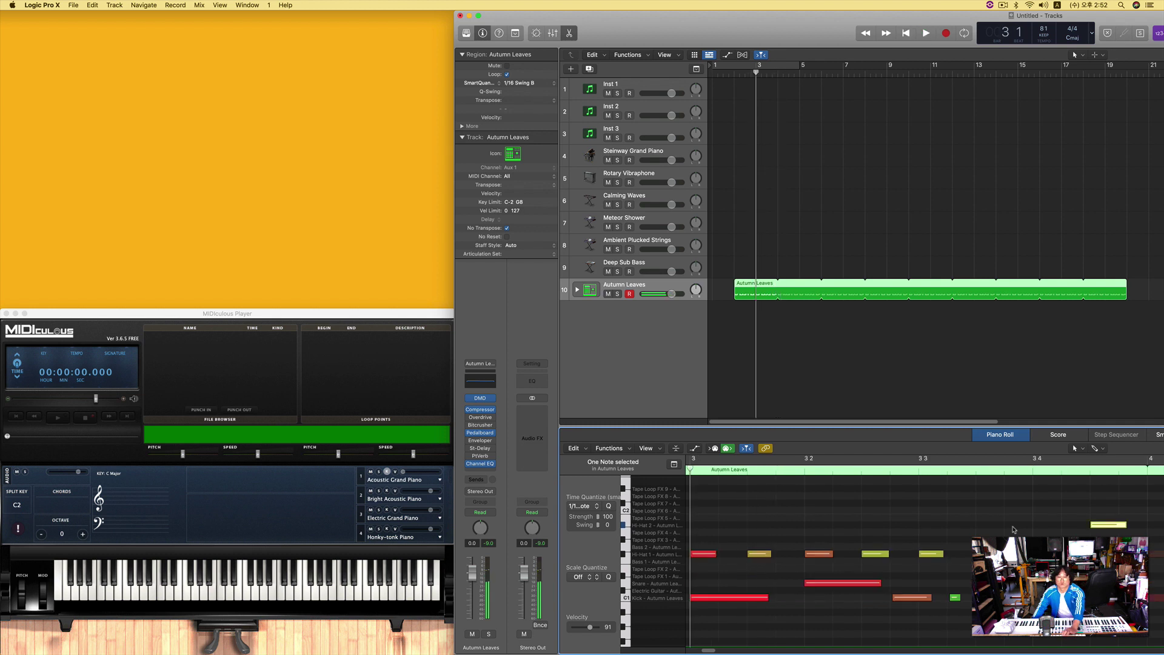
Step: Record a four-bar bass line on the Deep Sub Bass track from bar 2, with the track volume lowered to -2.4 dB
key("comma")
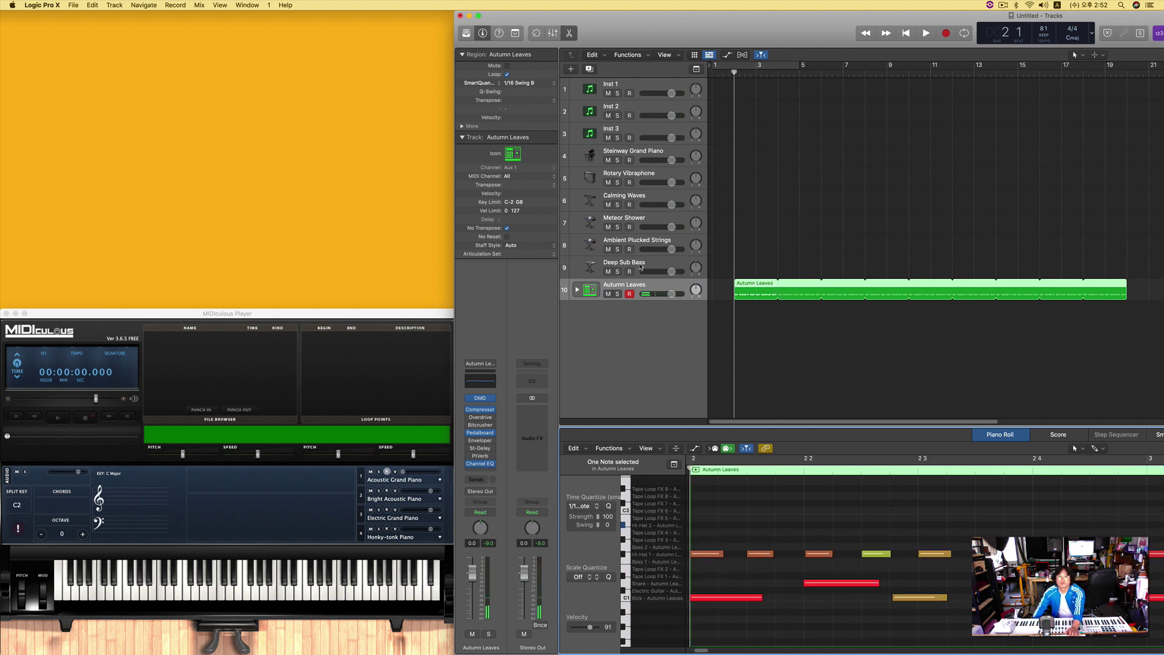
left_click(640, 264)
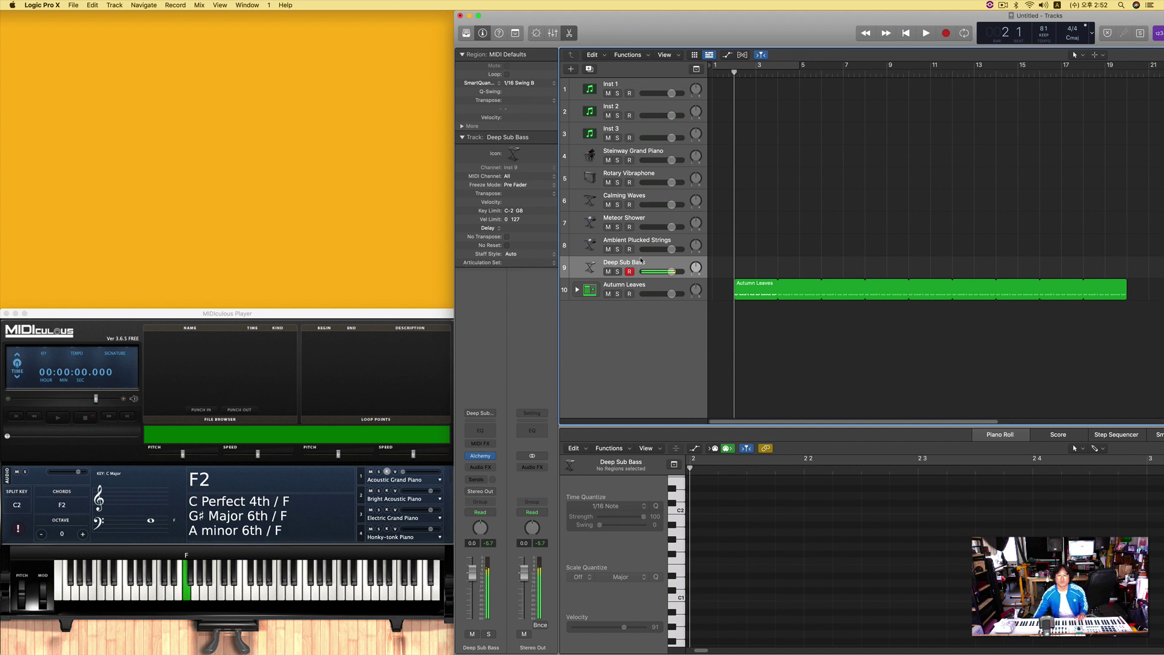
left_click_drag(674, 273, 672, 274)
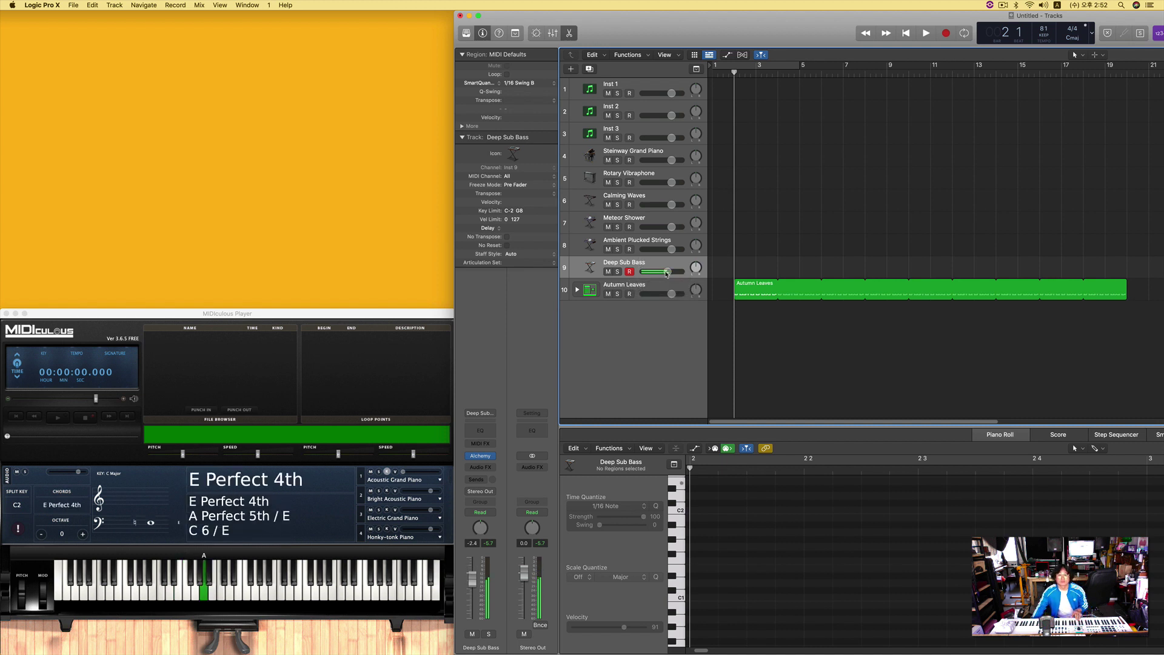
key("r")
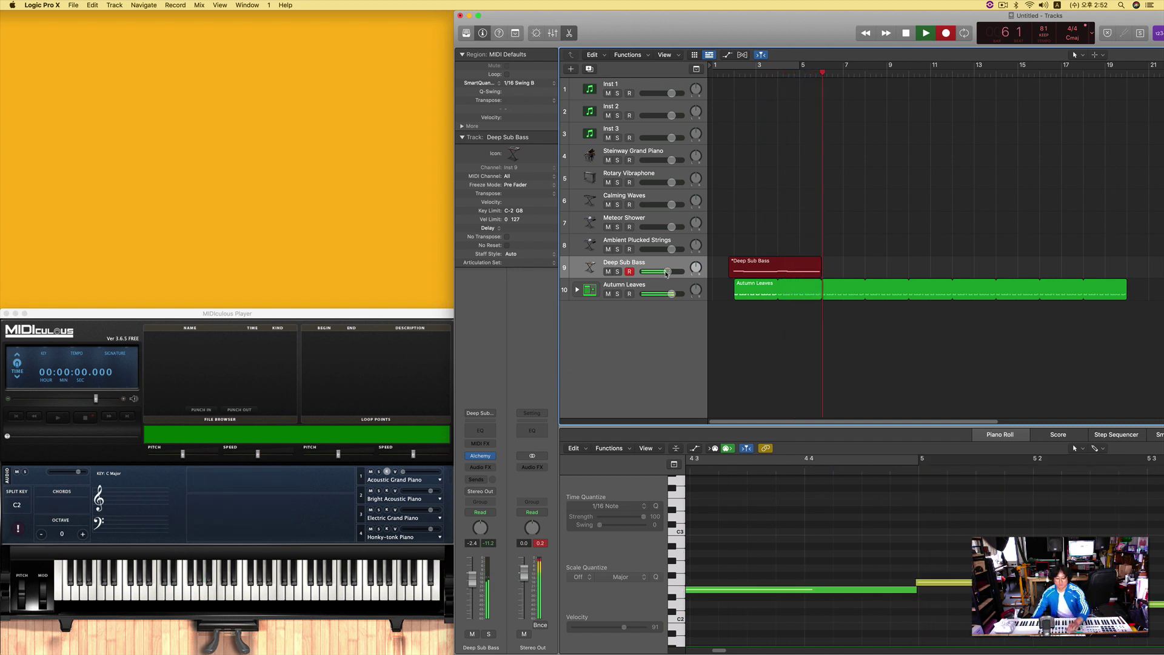
key("space")
Step: Set the project tempo to 75 bpm and play back the bass and drums together from bar 2
key("comma")
key("comma")
key("comma")
key("comma")
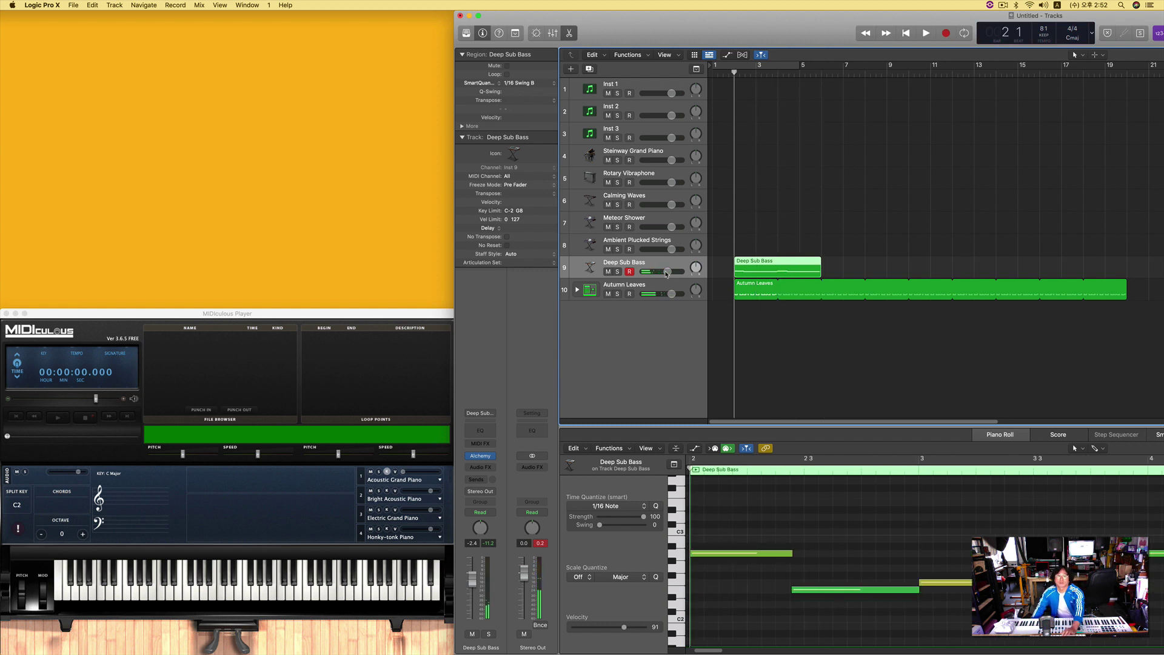
key("space")
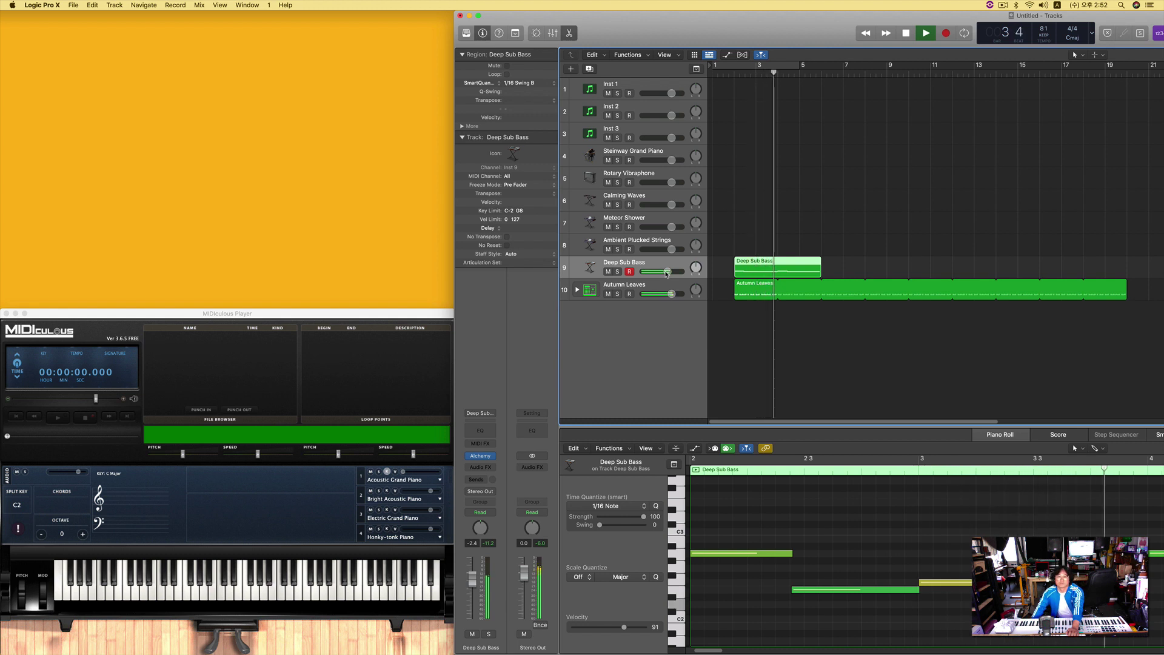
key("space")
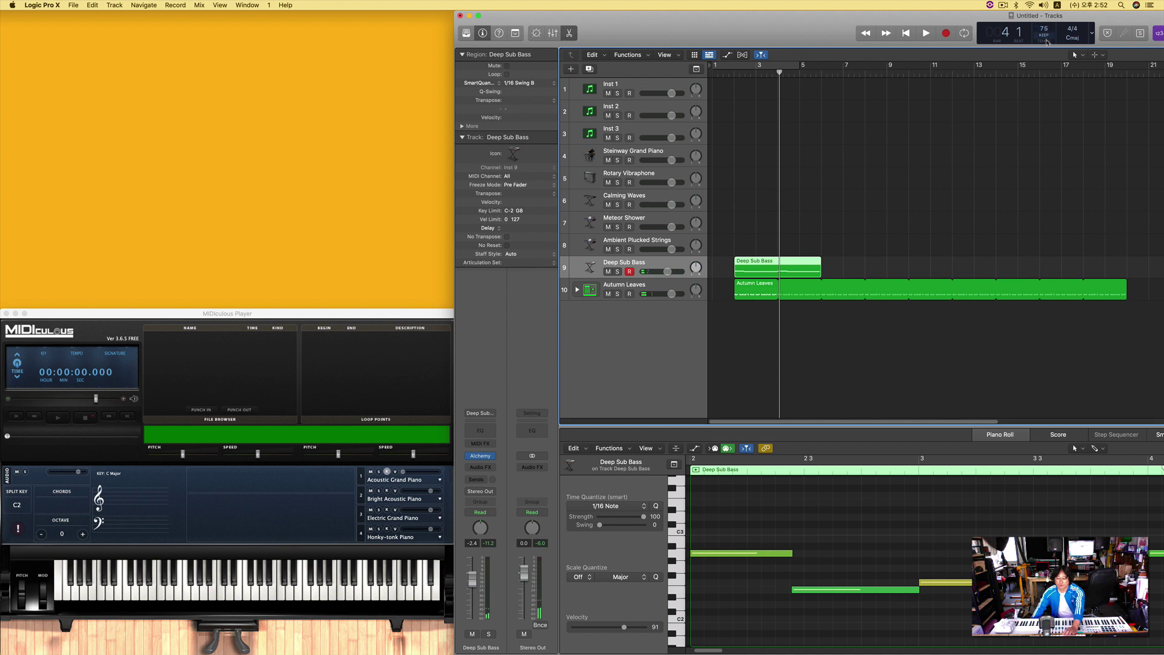
key("comma")
key("comma")
key("space")
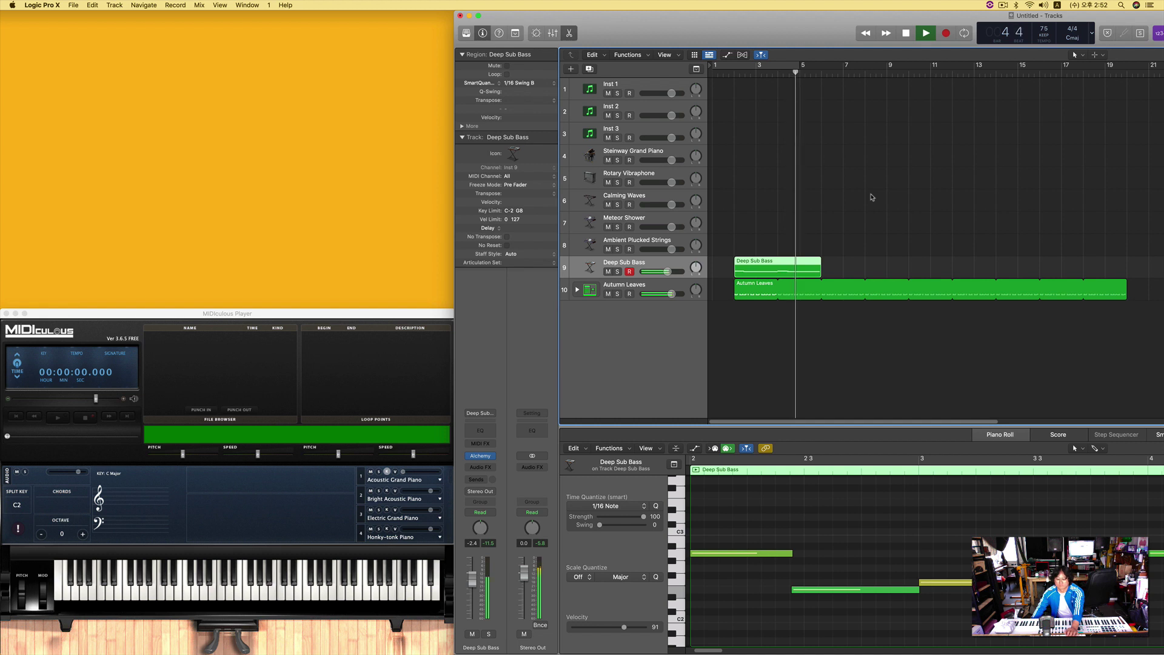
key("space")
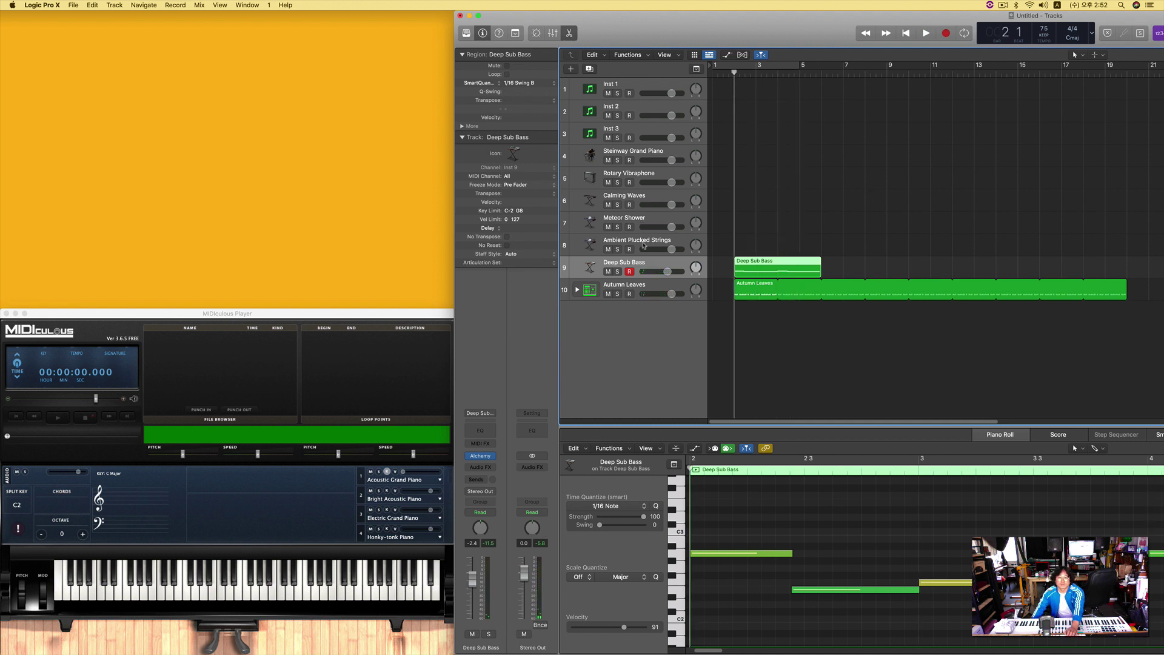
Step: Record a four-bar part on the Ambient Plucked Strings track from bar 2 and lower its volume to about -2.8 dB
left_click(643, 243)
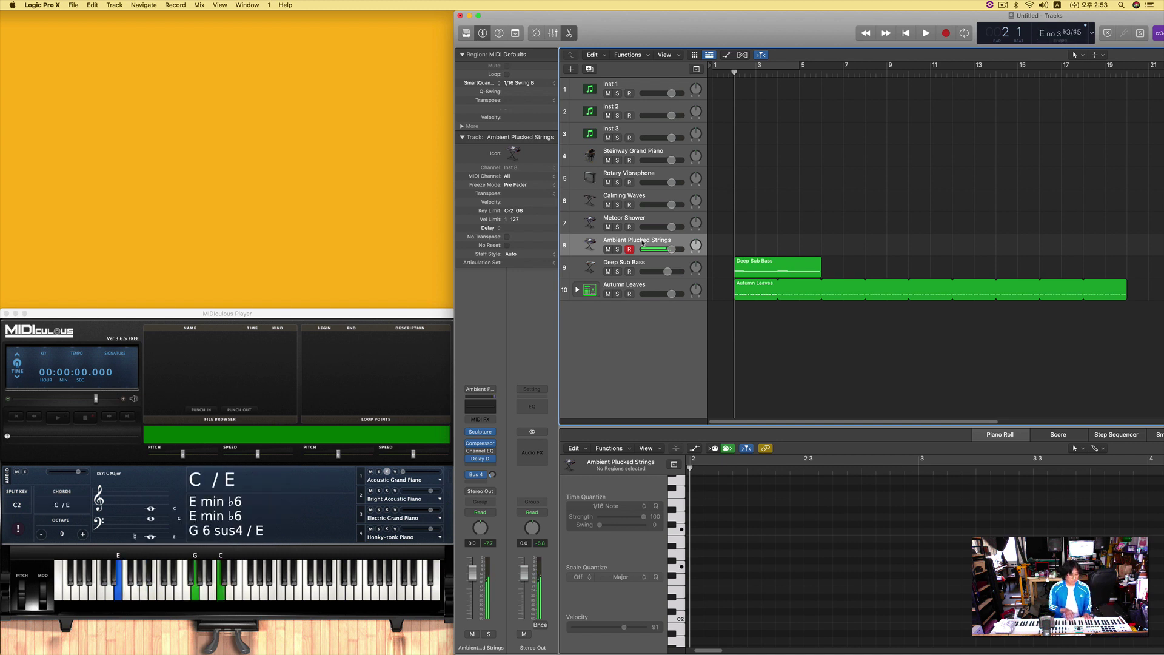
key("r")
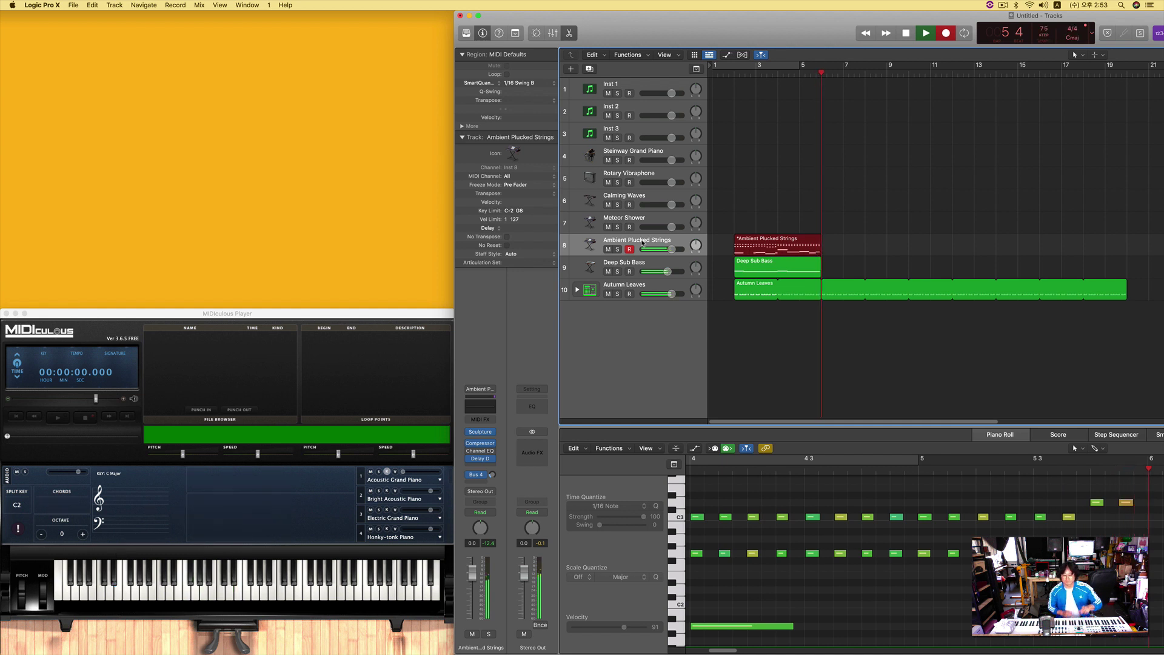
key("space")
key("space")
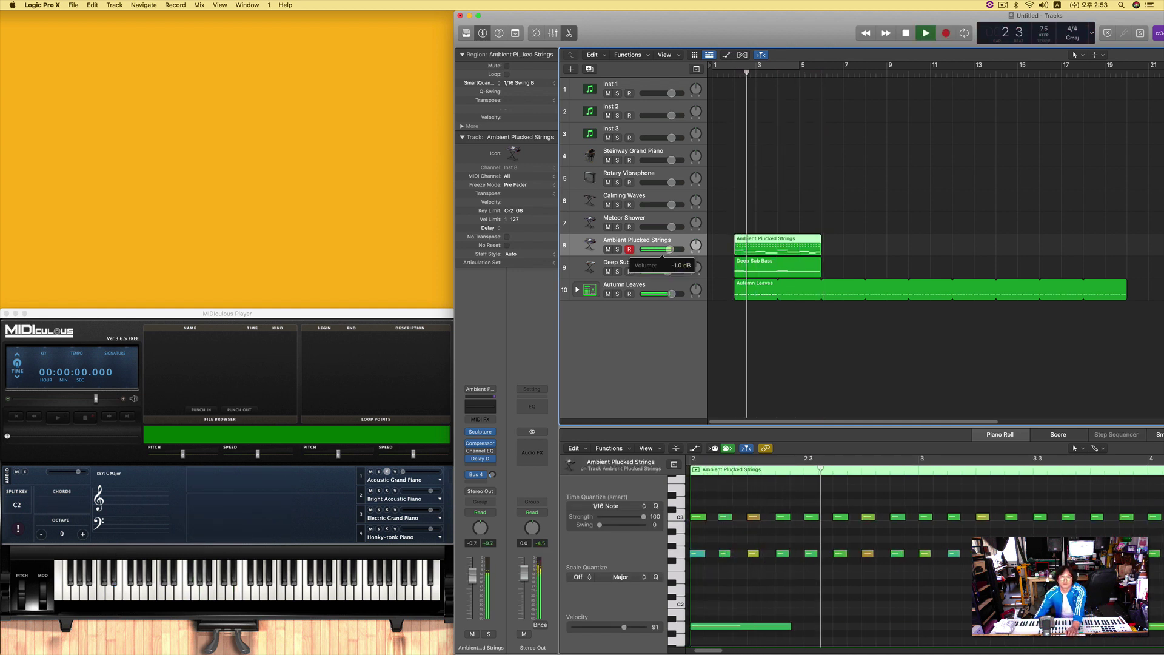
key("space")
Step: Reduce the velocity of the first five low notes in the Ambient Plucked Strings region to 32 and play back the result
scroll(799, 606, "up", 3)
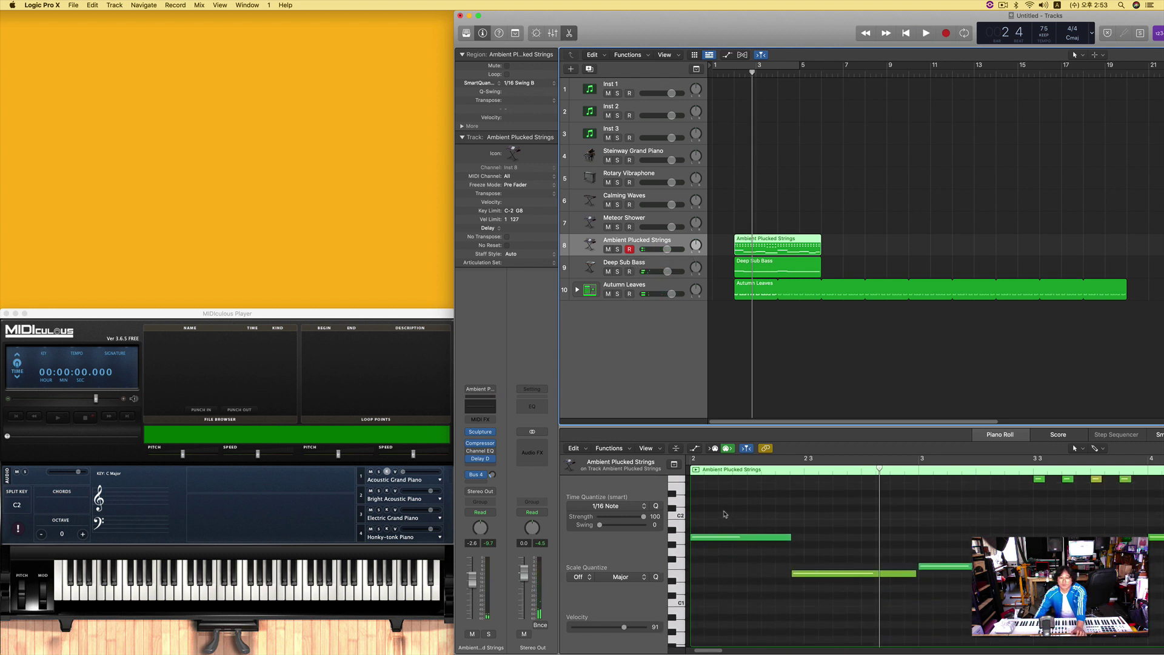
left_click_drag(725, 514, 1152, 622)
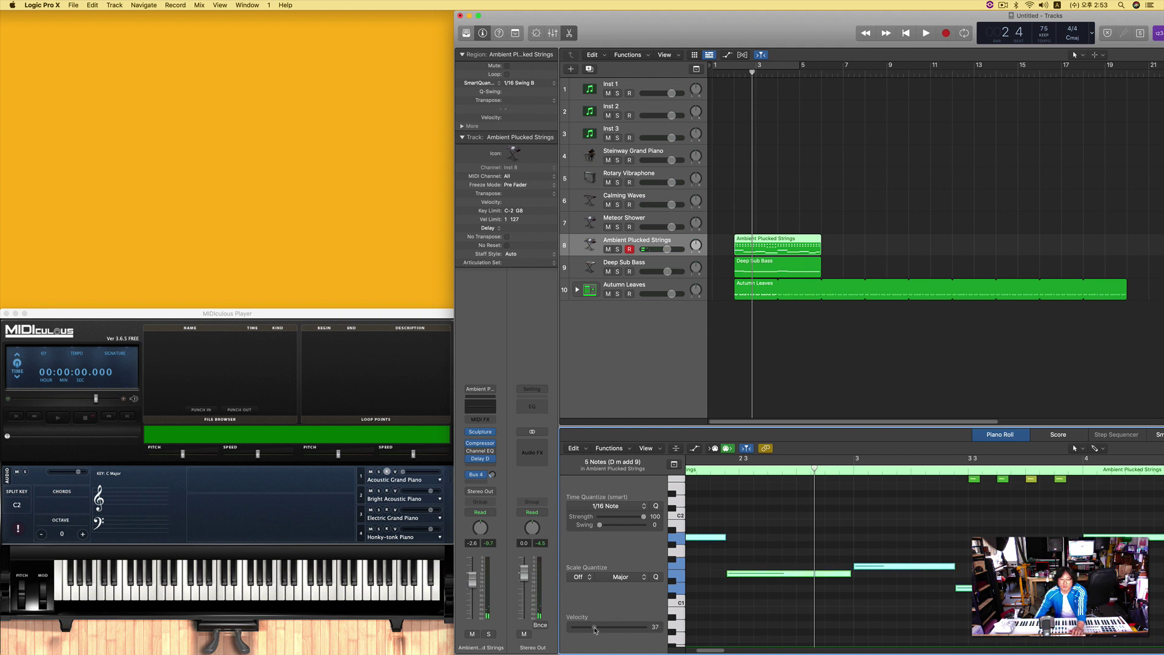
key("space")
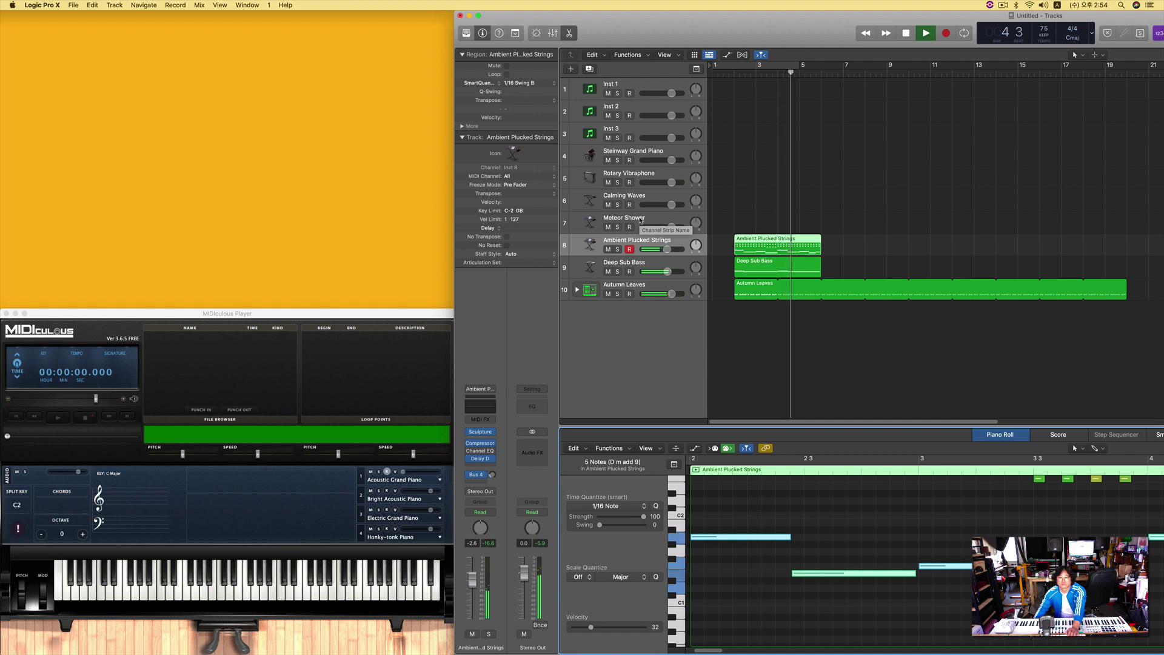
key("space")
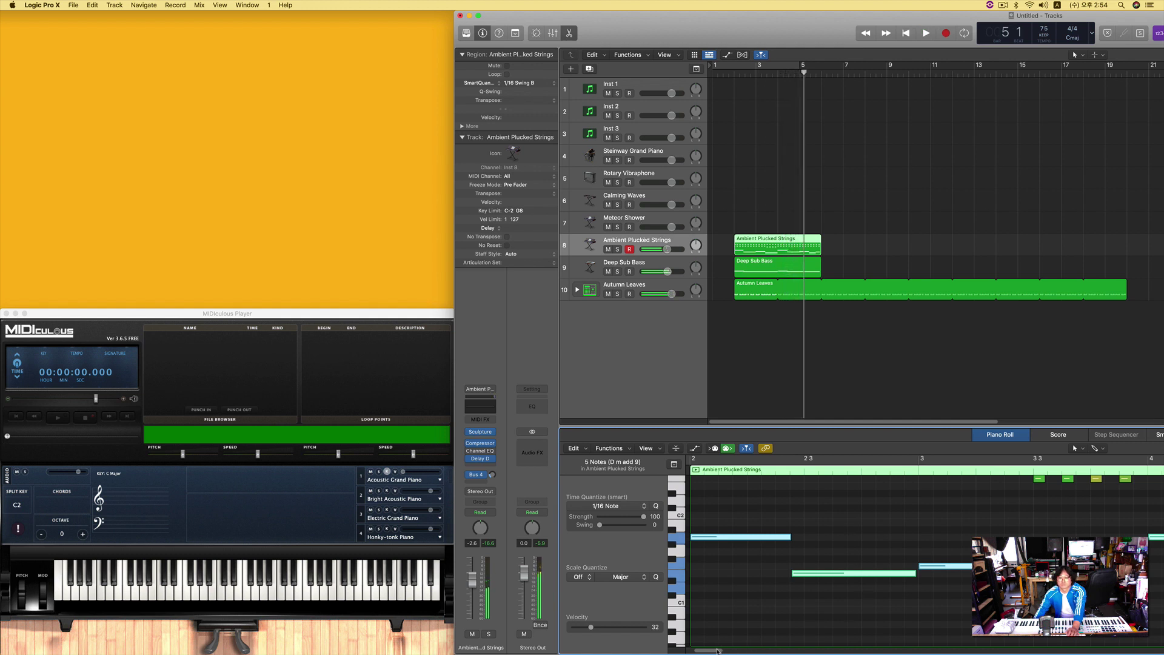
Step: Reduce the velocity of the last four low notes in the Ambient Plucked Strings region to 17 and return to bar 2
left_click_drag(716, 650, 728, 650)
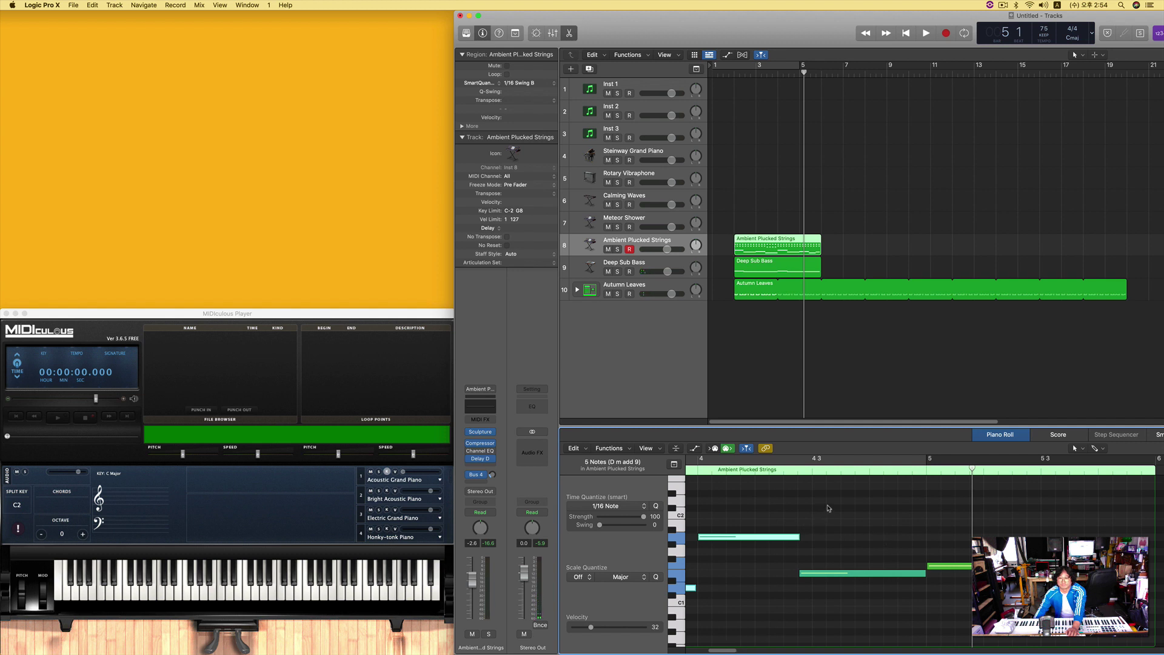
left_click_drag(828, 508, 964, 581)
scroll(963, 578, "up", 3)
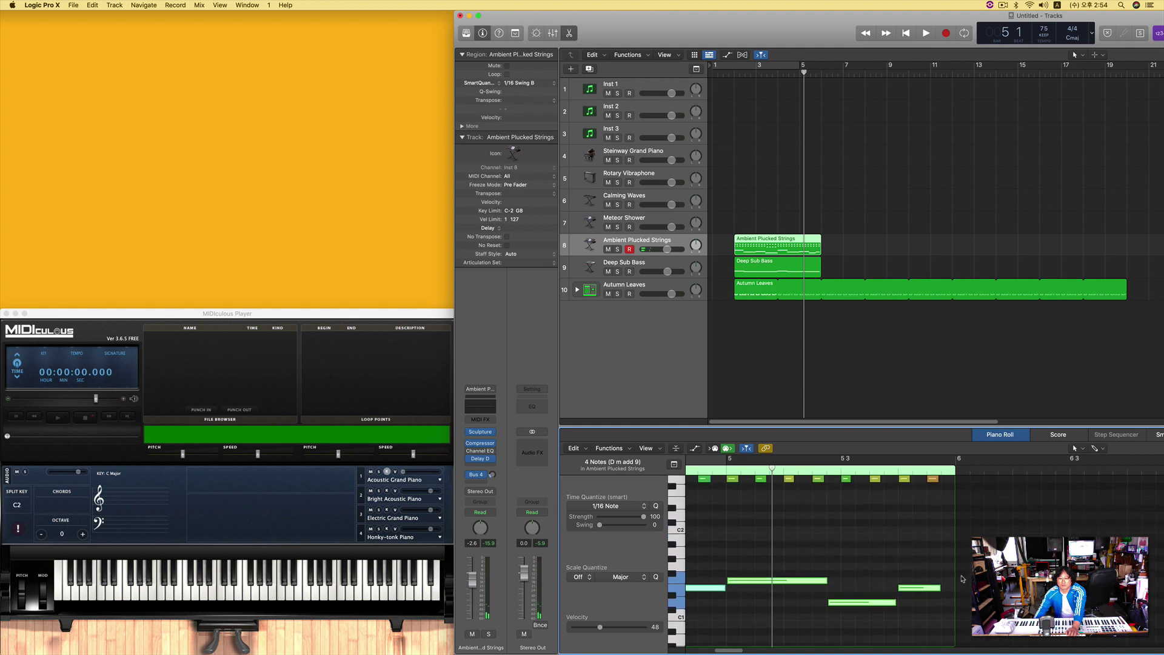
scroll(963, 578, "up", 1)
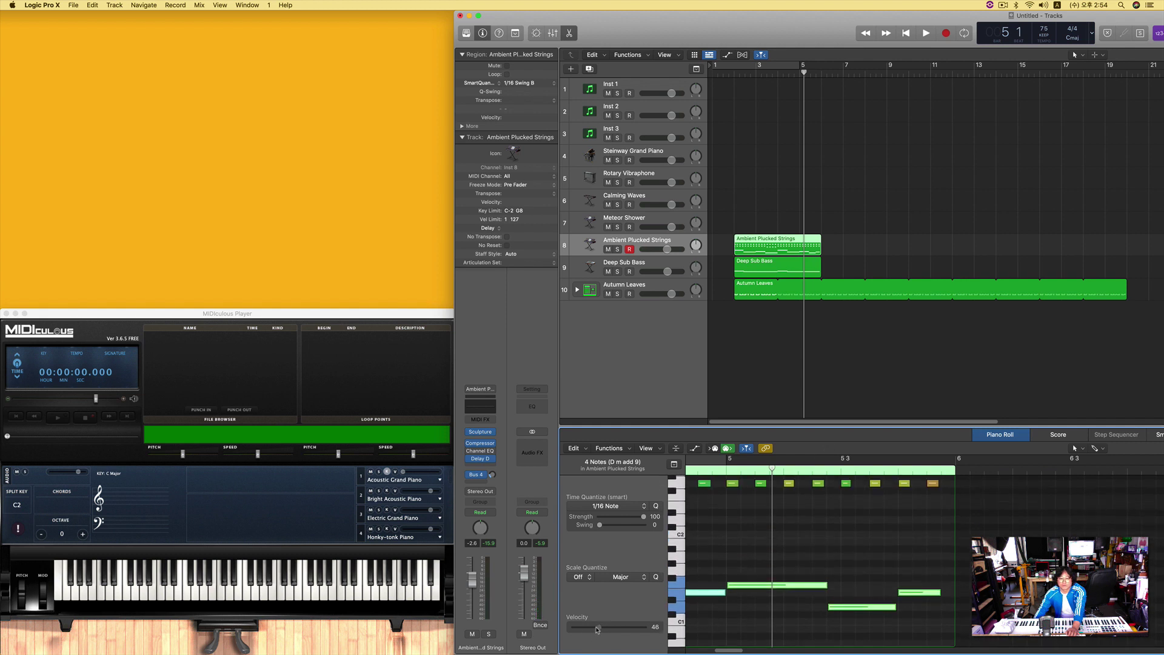
key("comma")
key("comma")
key("comma")
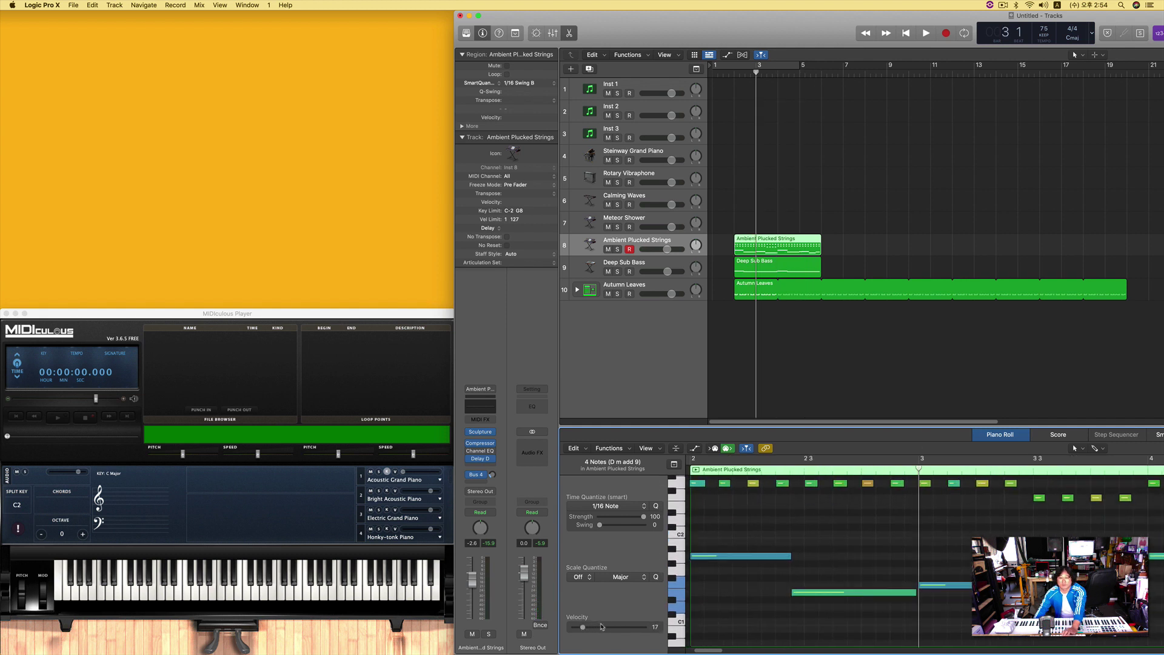
Step: Reduce the velocity of the first four low notes in the Ambient Plucked Strings region to 17 and play back from bar 2
left_click(752, 556)
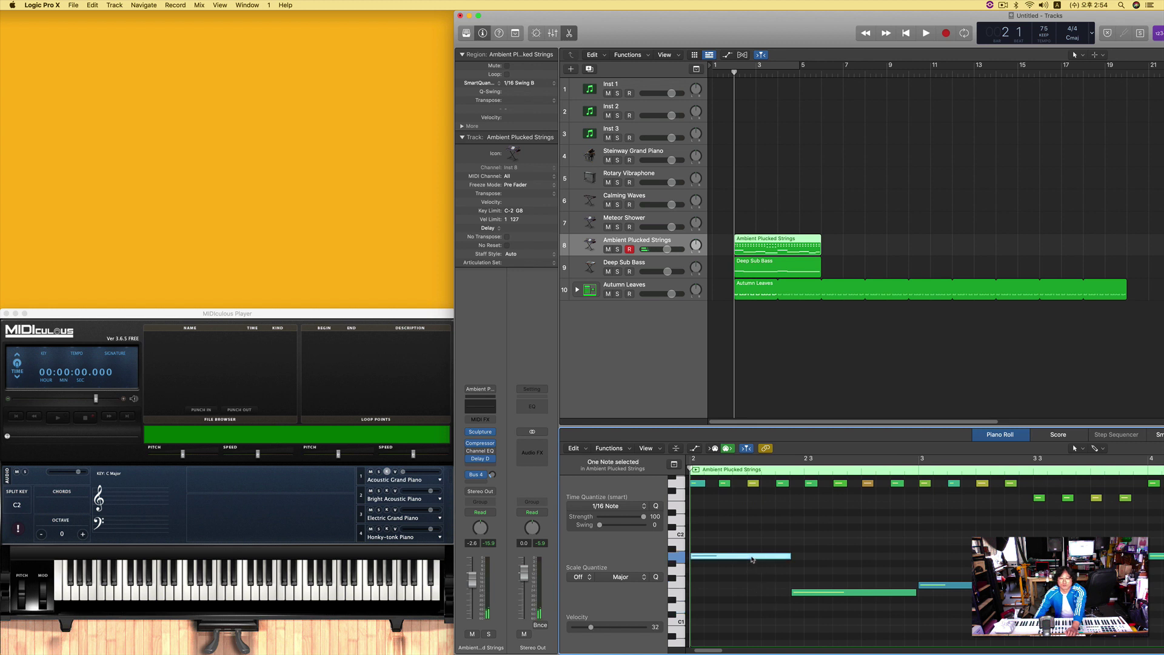
left_click_drag(711, 525, 1037, 622)
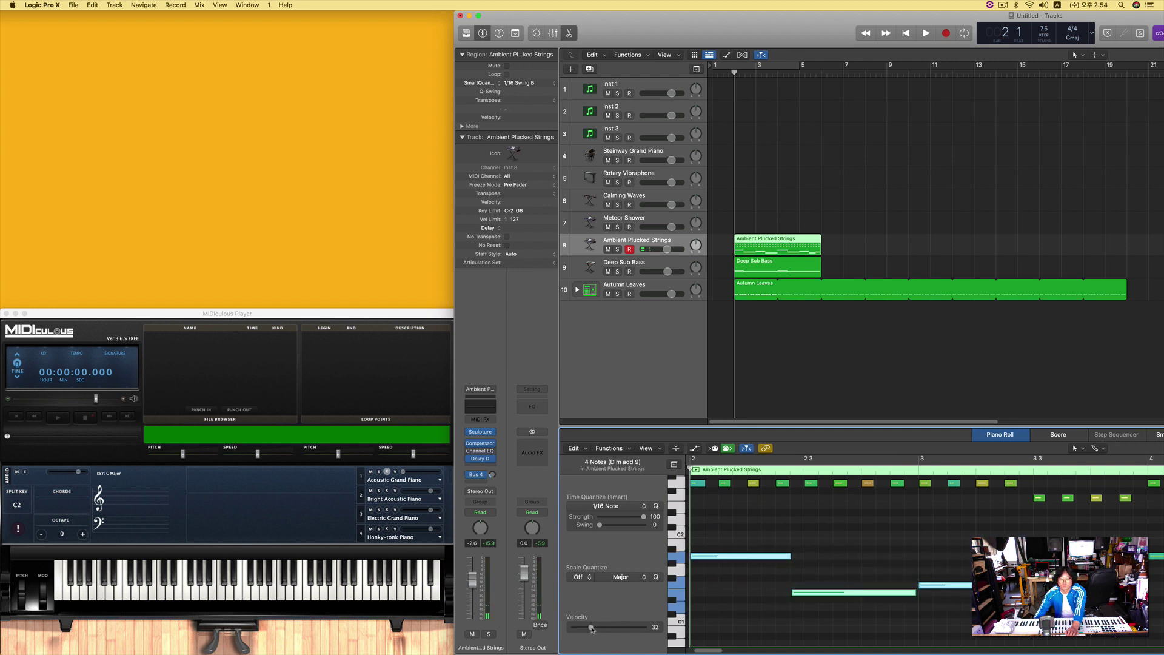
left_click_drag(585, 631, 582, 630)
key("space")
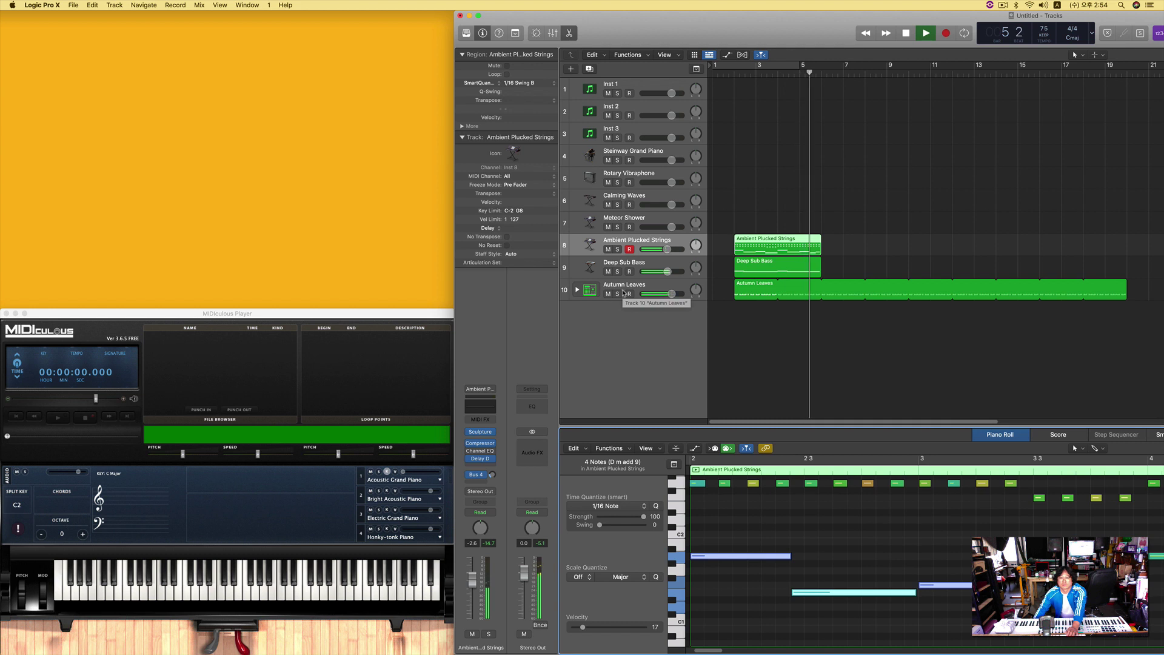
key("space")
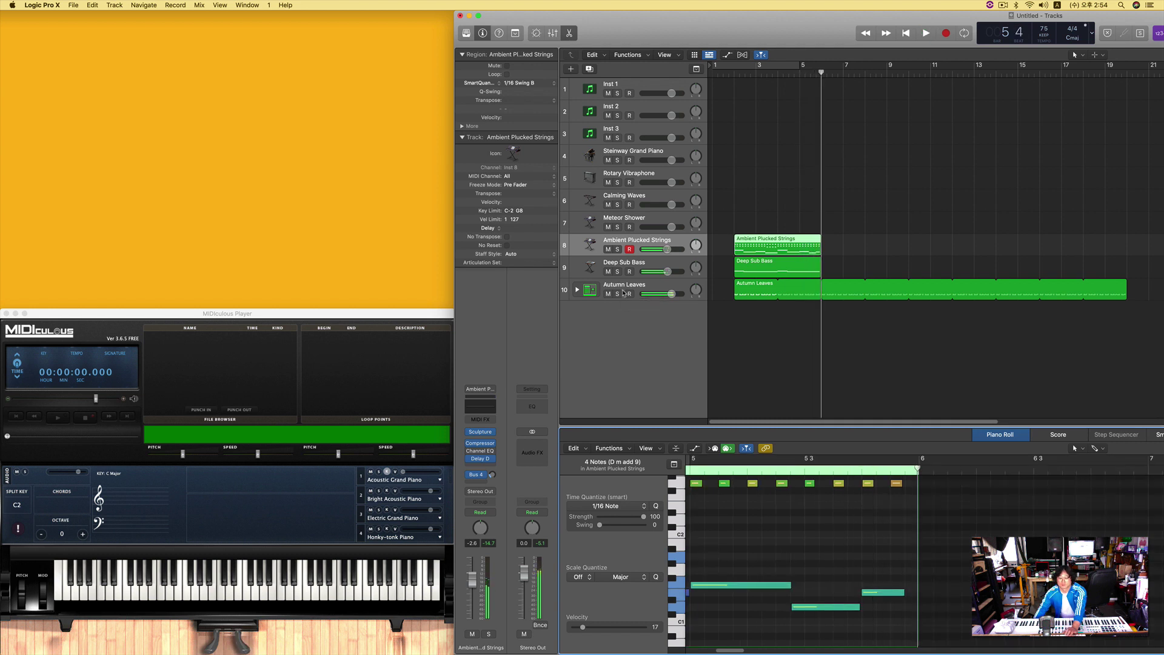
key("Return")
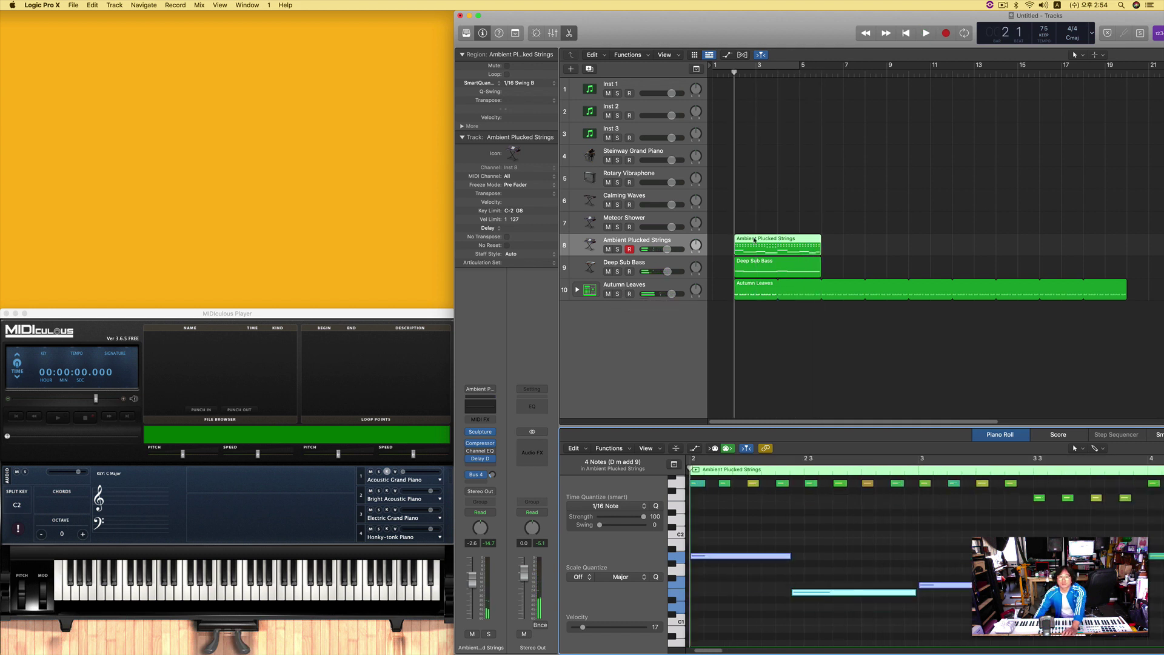
Step: Copy the Ambient Plucked Strings region to bar 10 and record a four-bar overdub on top of the copy
left_click_drag(754, 240, 927, 243)
key("period")
key("period")
key("period")
key("period")
key("period")
key("period")
key("period")
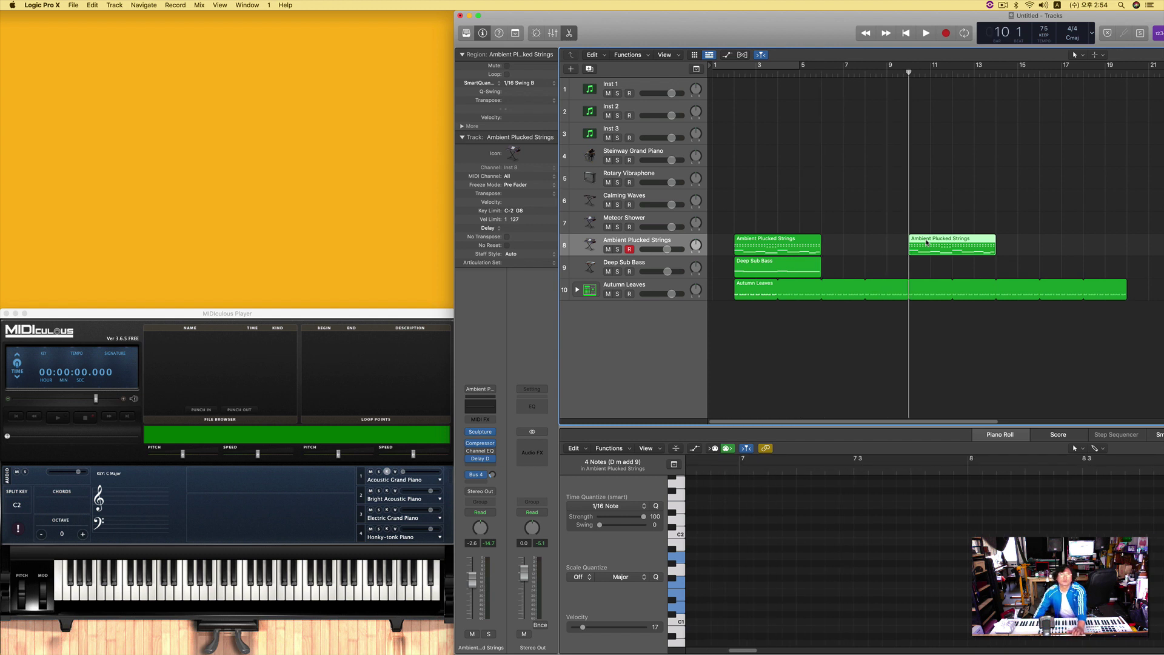
key("r")
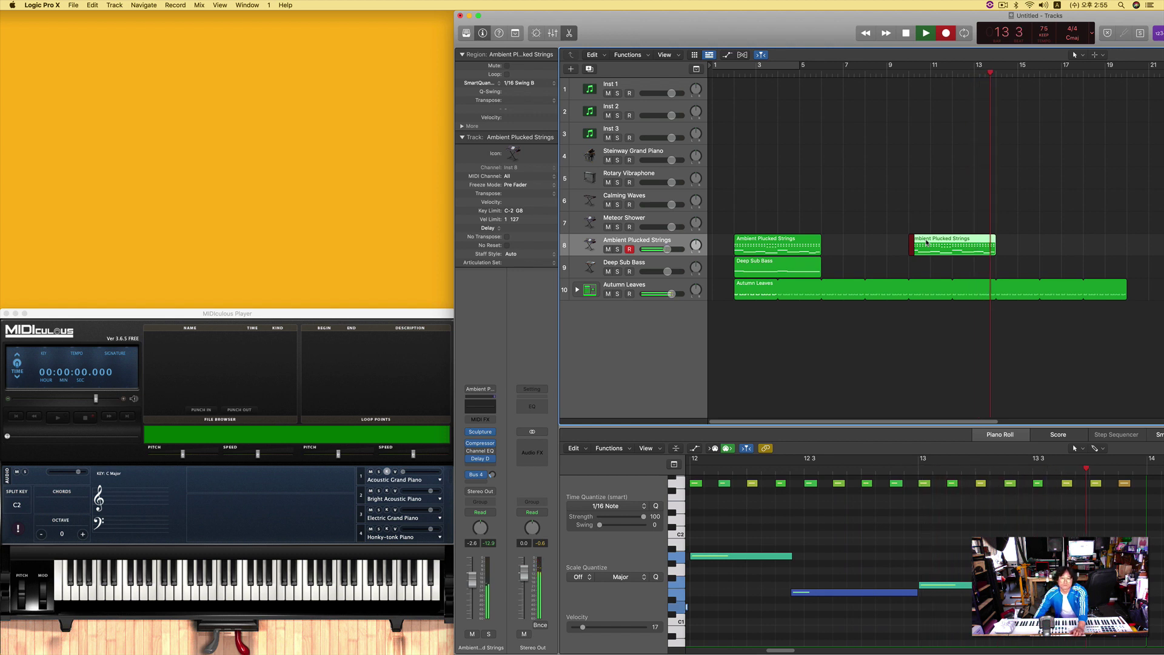
key("space")
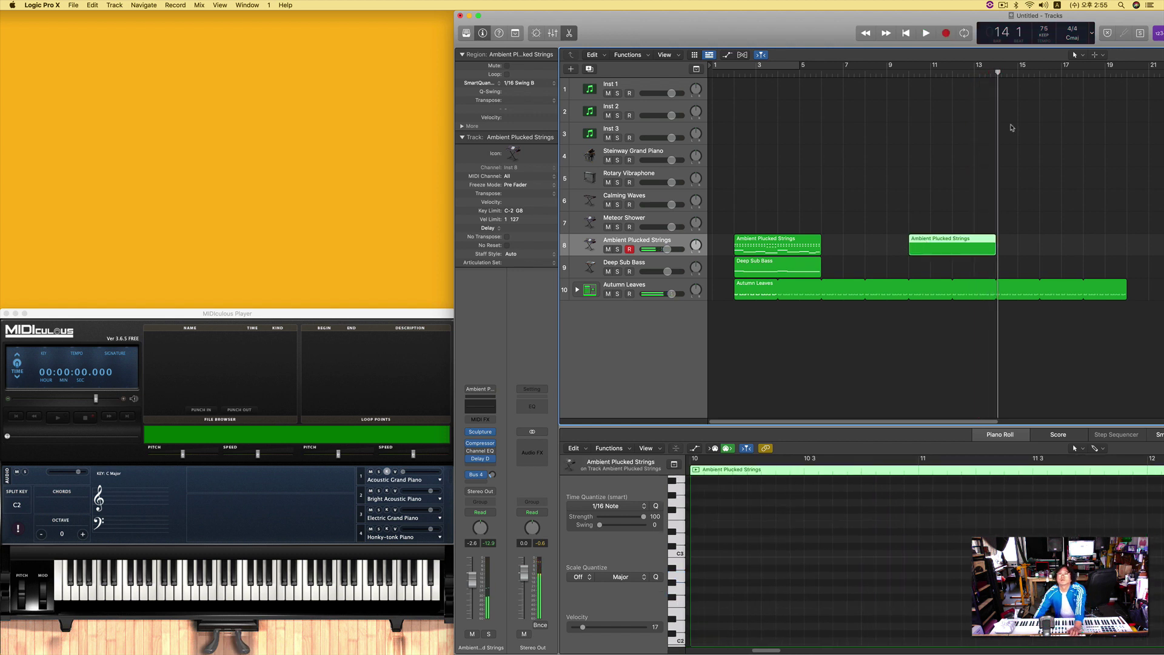
Step: Join the overdub and the copied Ambient Plucked Strings region at bar 10 with the Glue tool, and return to the Pointer tool
left_click(1083, 55)
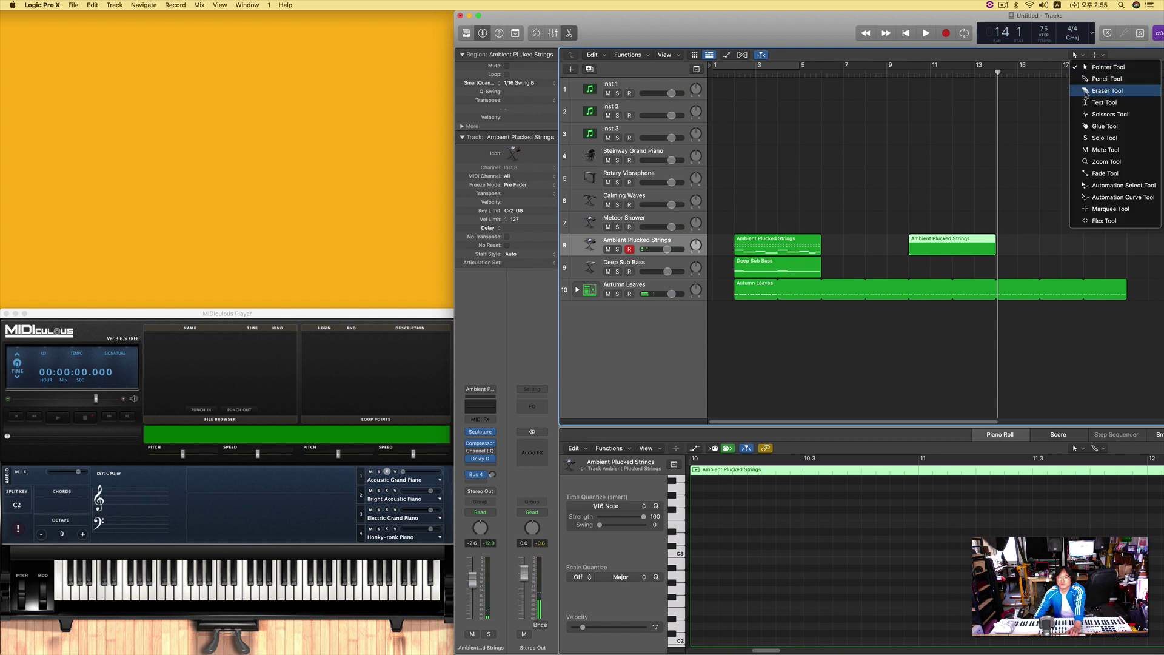
left_click(1102, 126)
left_click(949, 253)
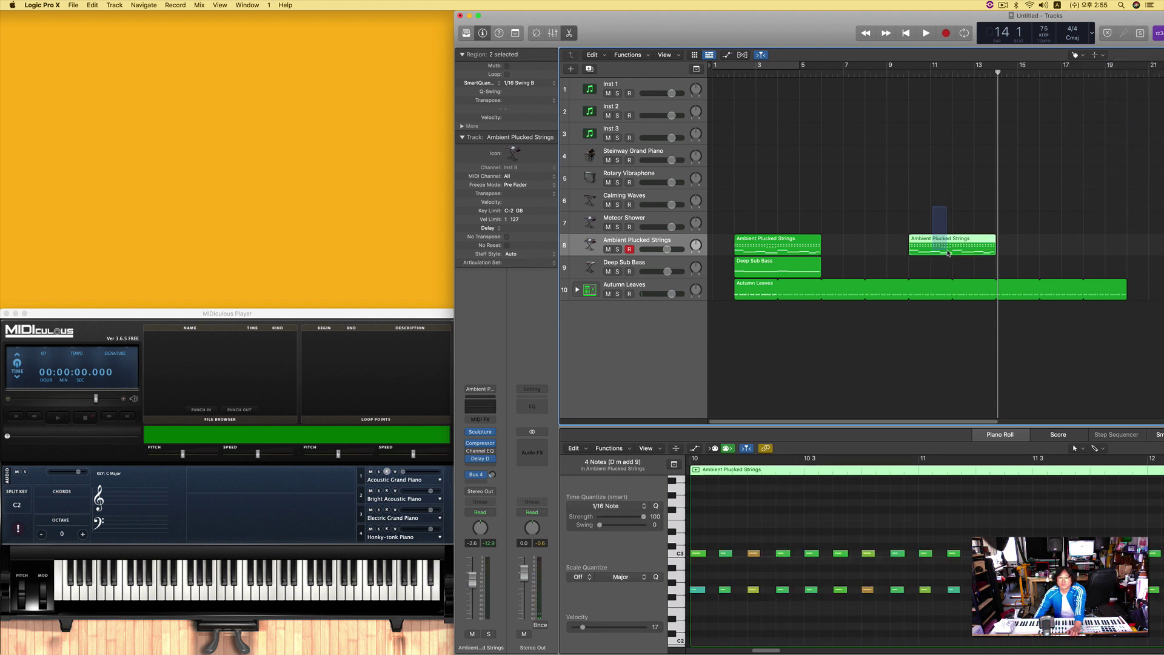
left_click(1076, 55)
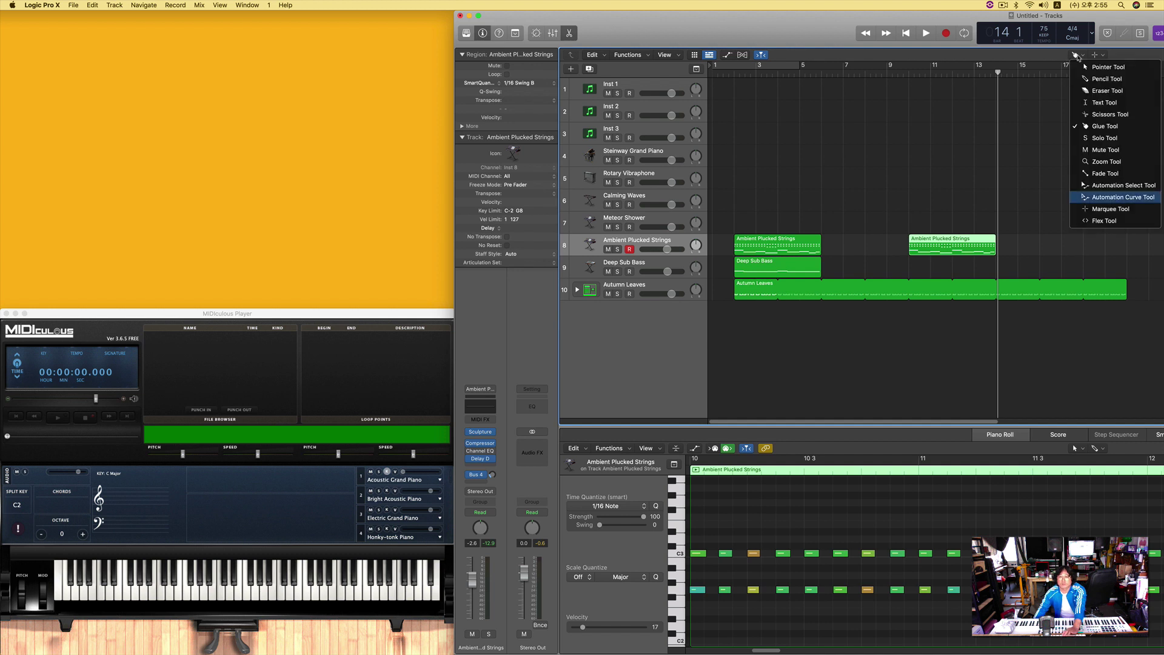
left_click(1082, 67)
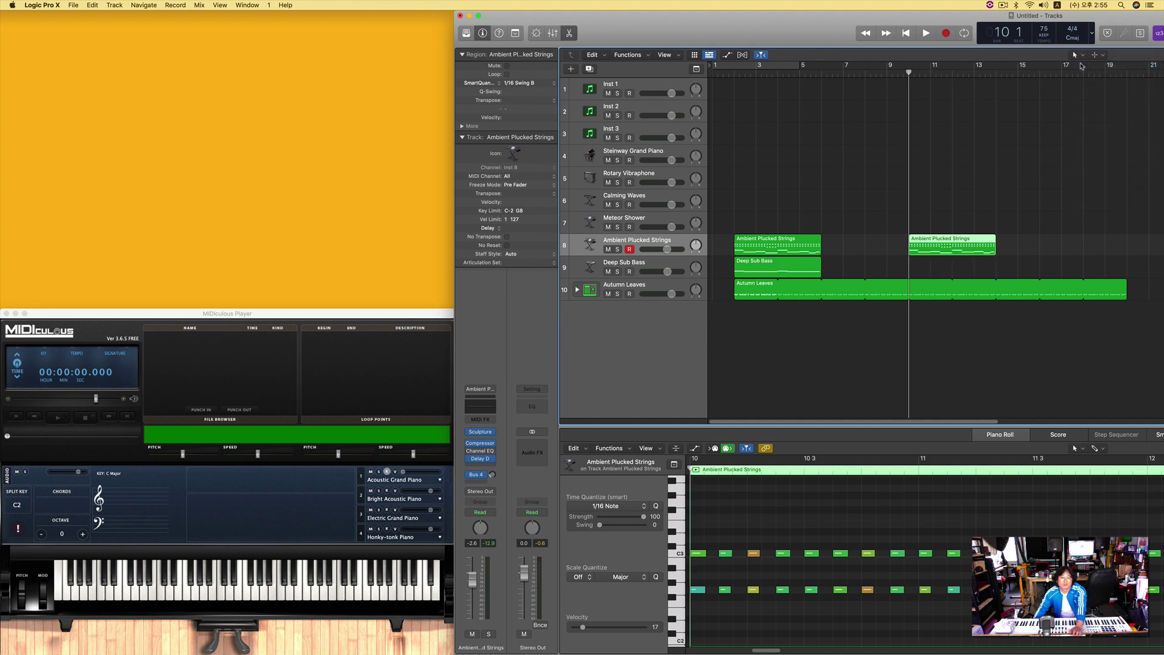
Step: Play back the plucked strings and arrange the two regions back to back, starting at bars 2 and 6
key("space")
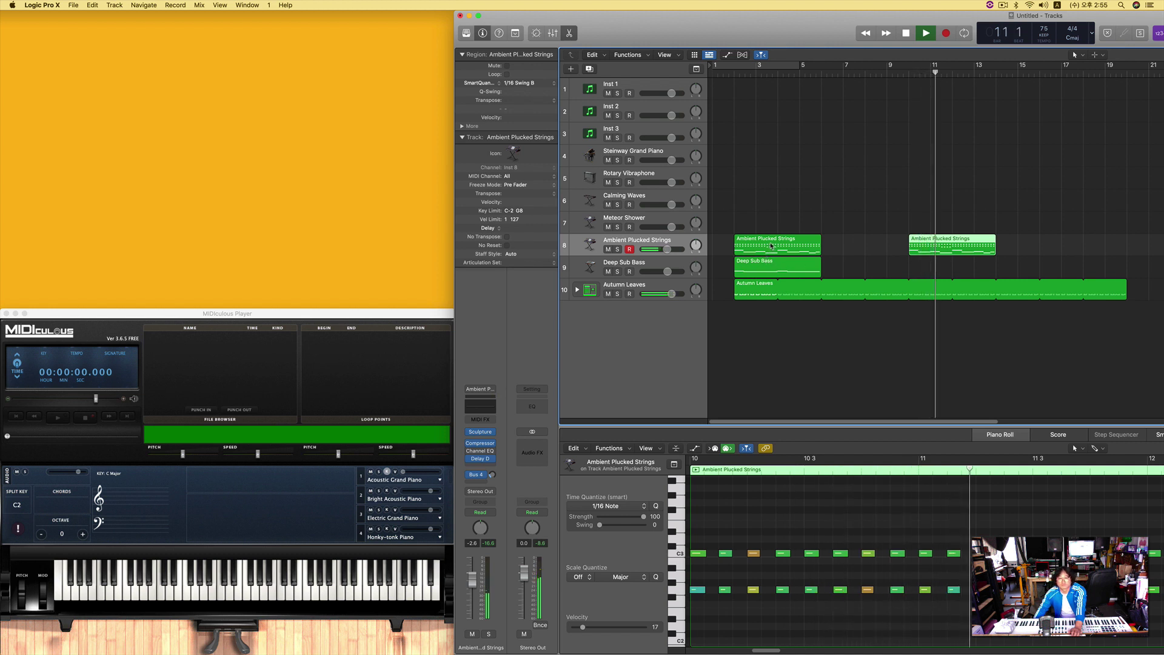
key("space")
left_click_drag(772, 245, 862, 247)
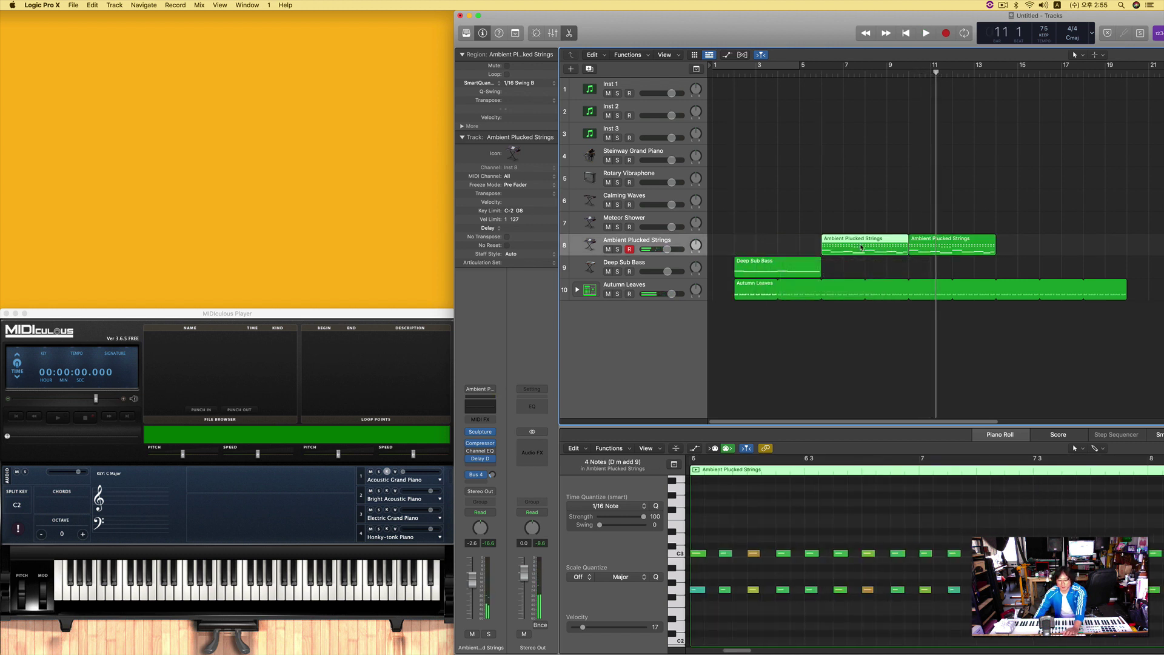
key("shift+space")
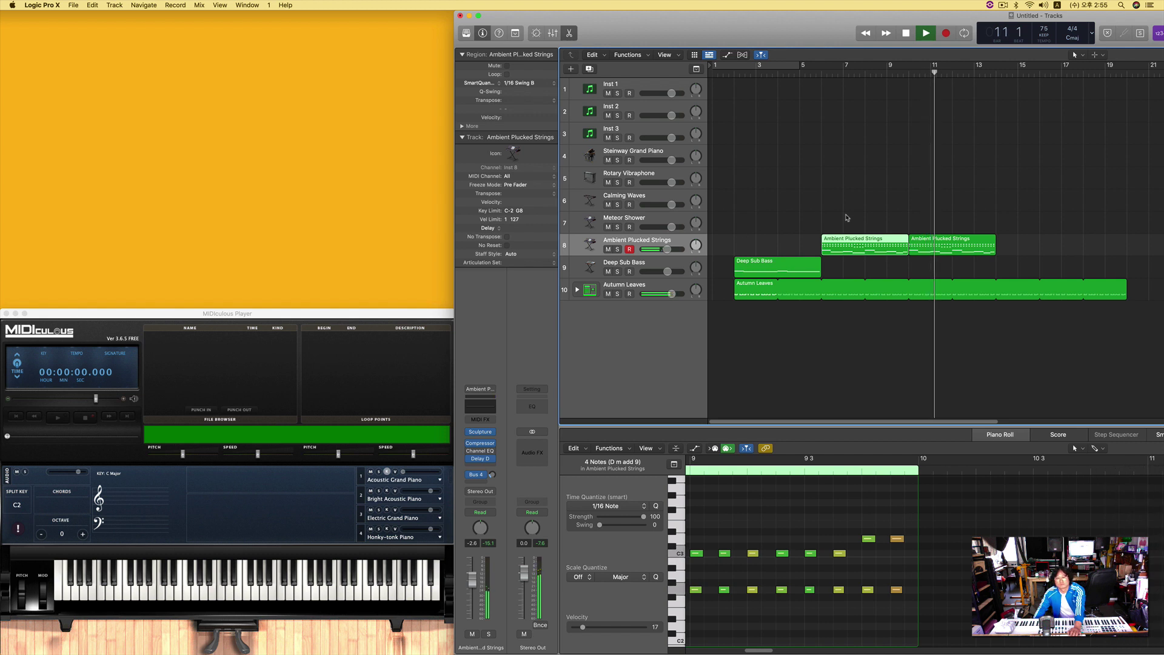
key("space")
left_click_drag(847, 217, 801, 245)
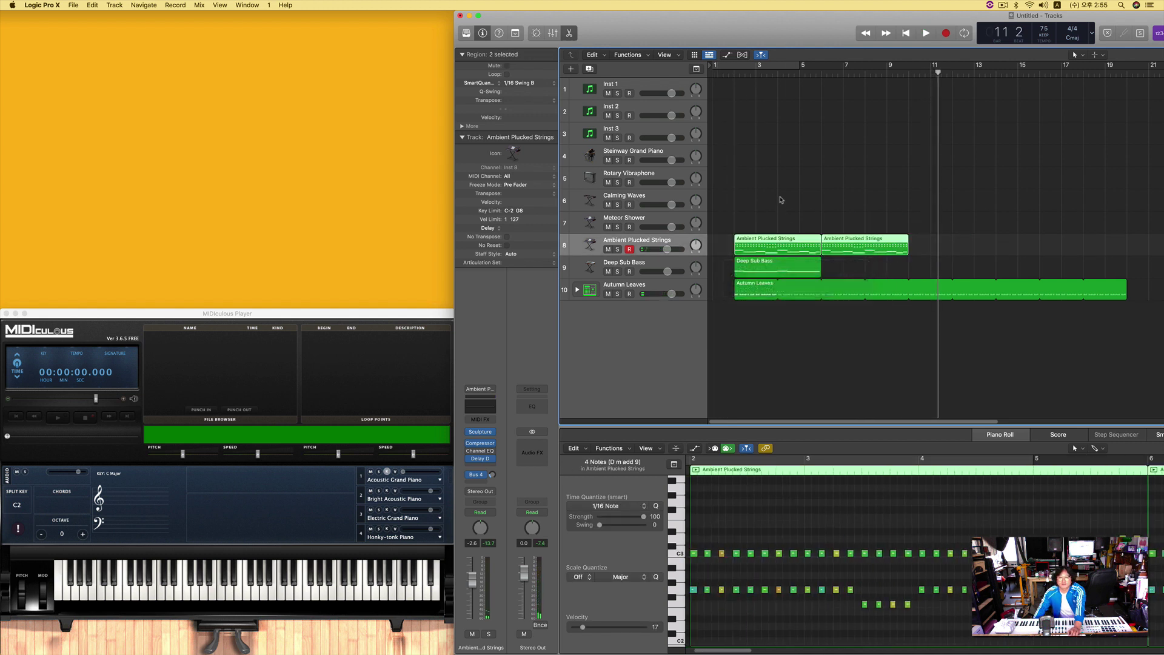
left_click(745, 218)
Step: Record a four-bar part on the Meteor Shower track from bar 2
left_click(645, 220)
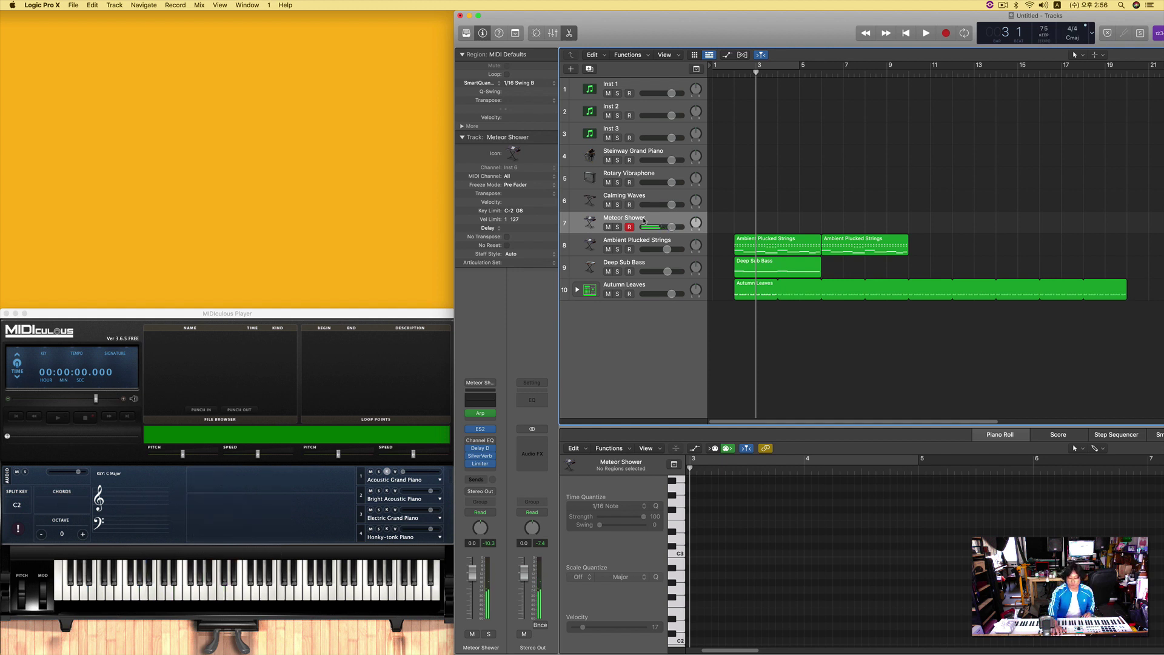
key("space")
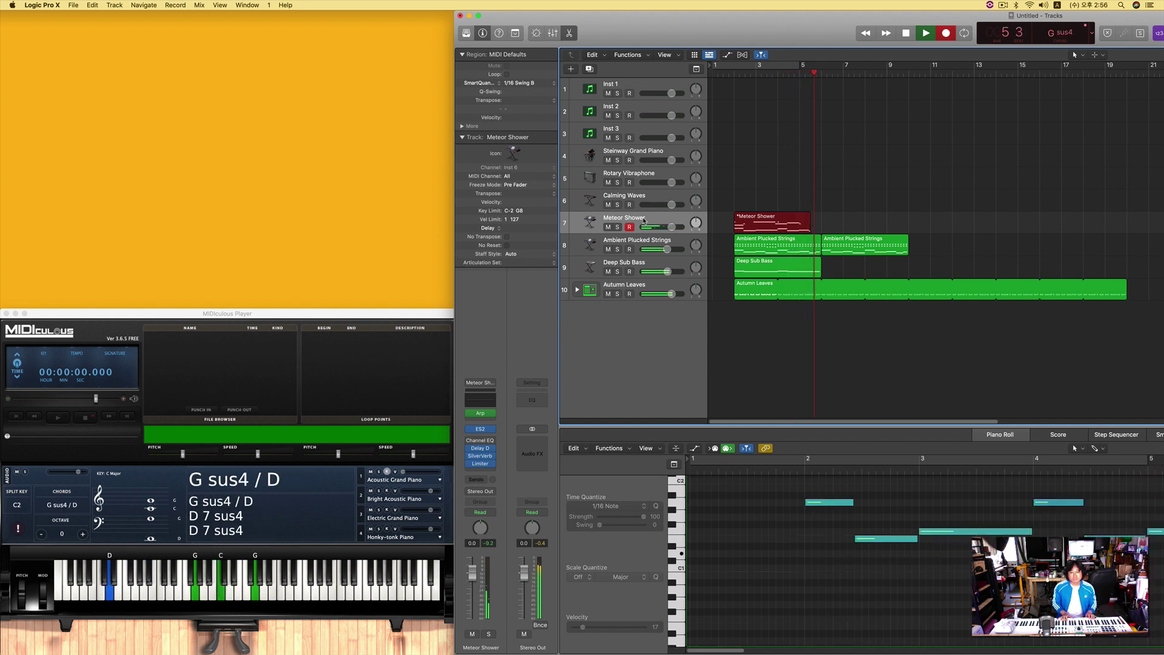
key("space")
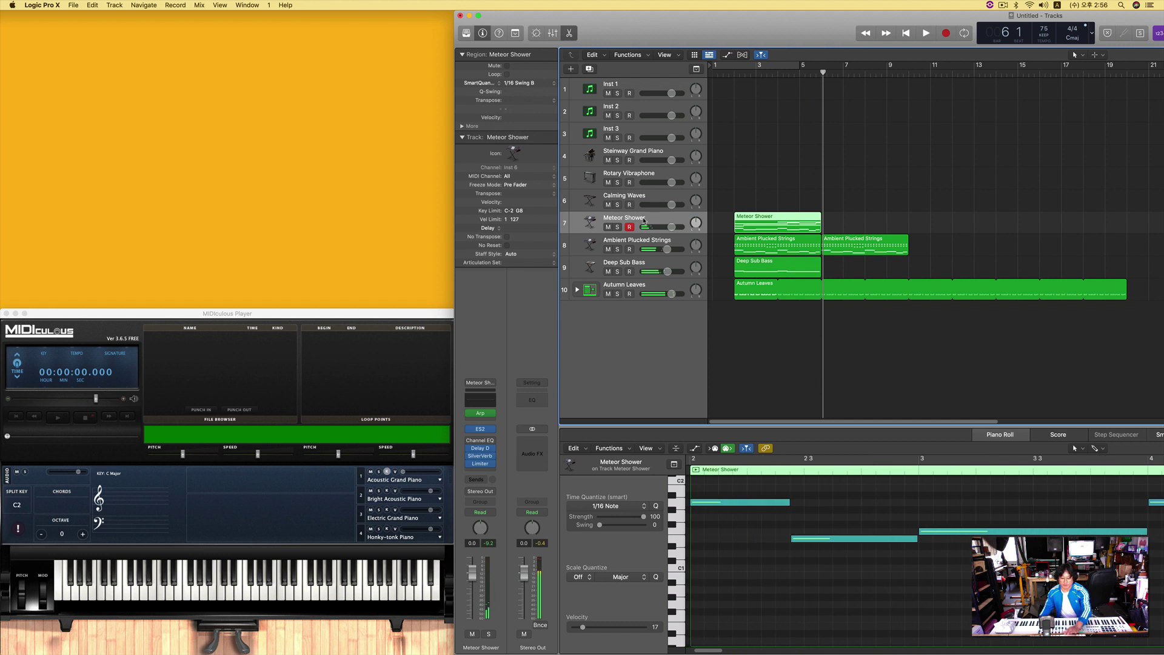
Step: Play back the arrangement from bar 2 and lower the Meteor Shower track's volume to -2.7 dB
key("comma")
key("comma")
key("comma")
key("comma")
key("space")
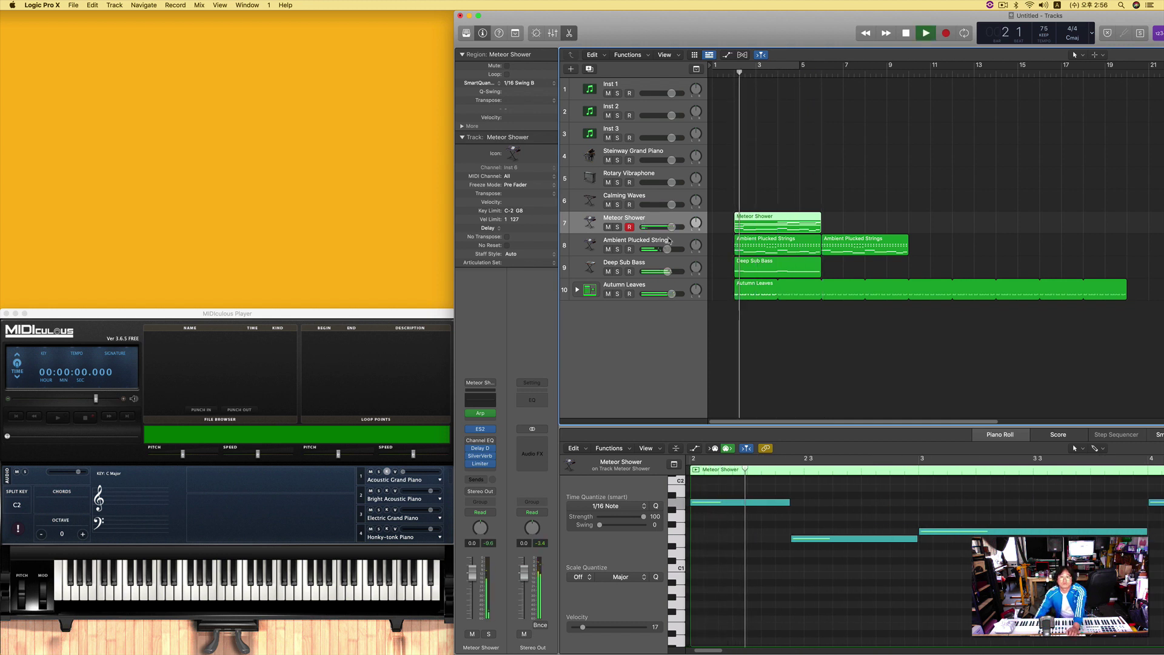
left_click_drag(672, 227, 661, 231)
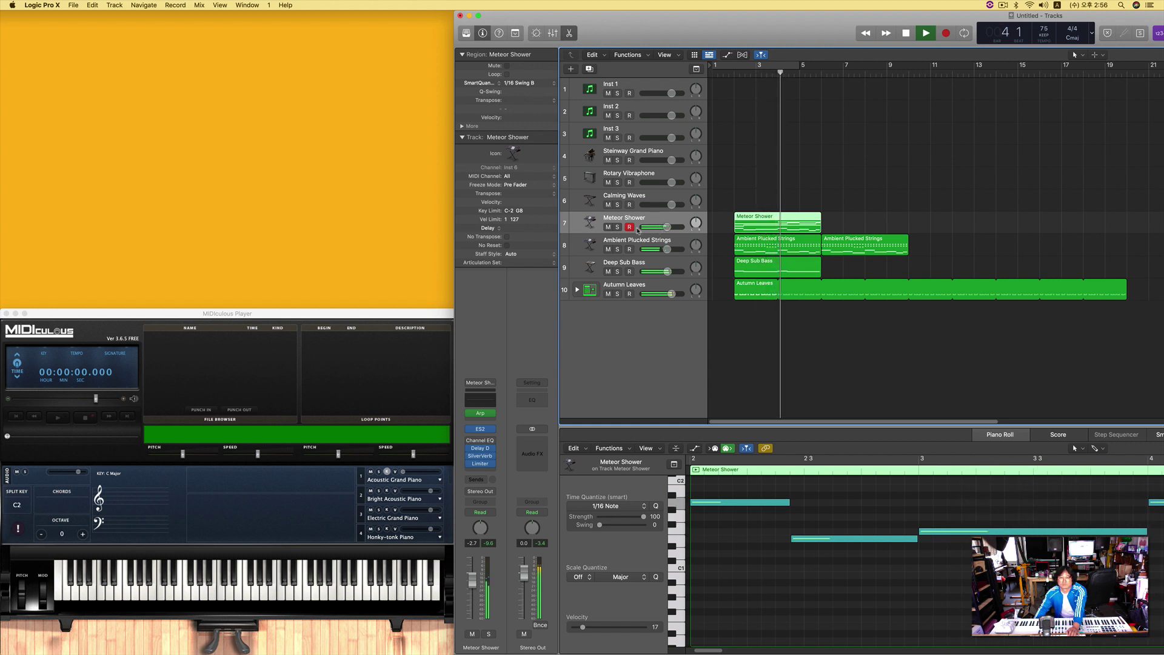
scroll(906, 558, "up", 4)
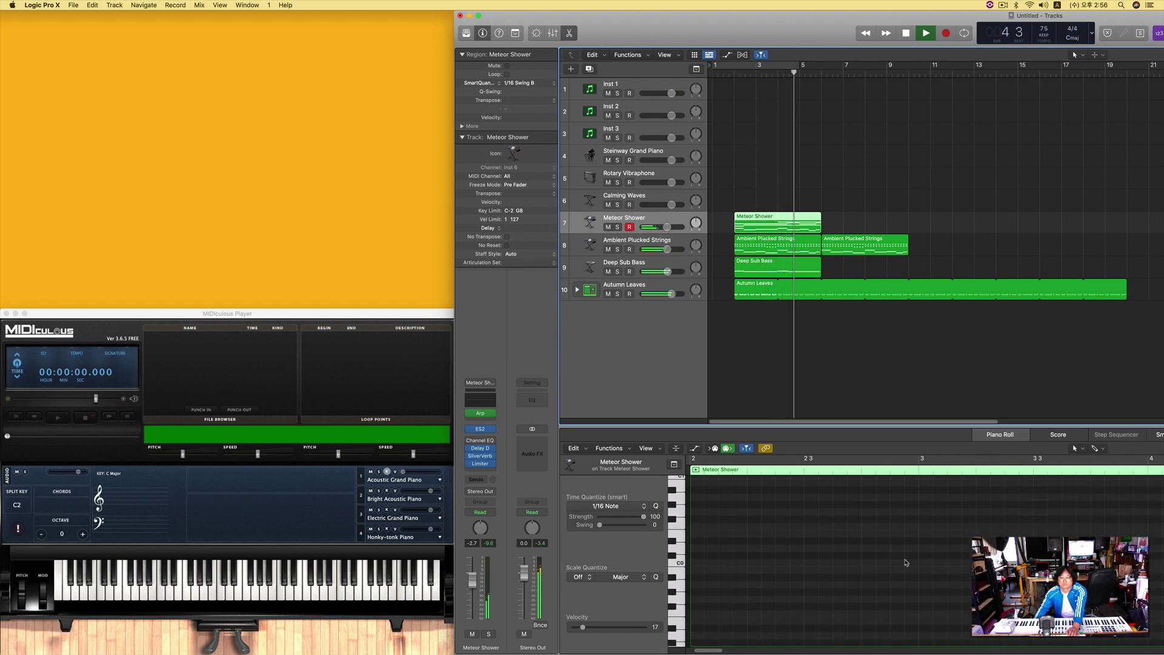
scroll(906, 558, "down", 3)
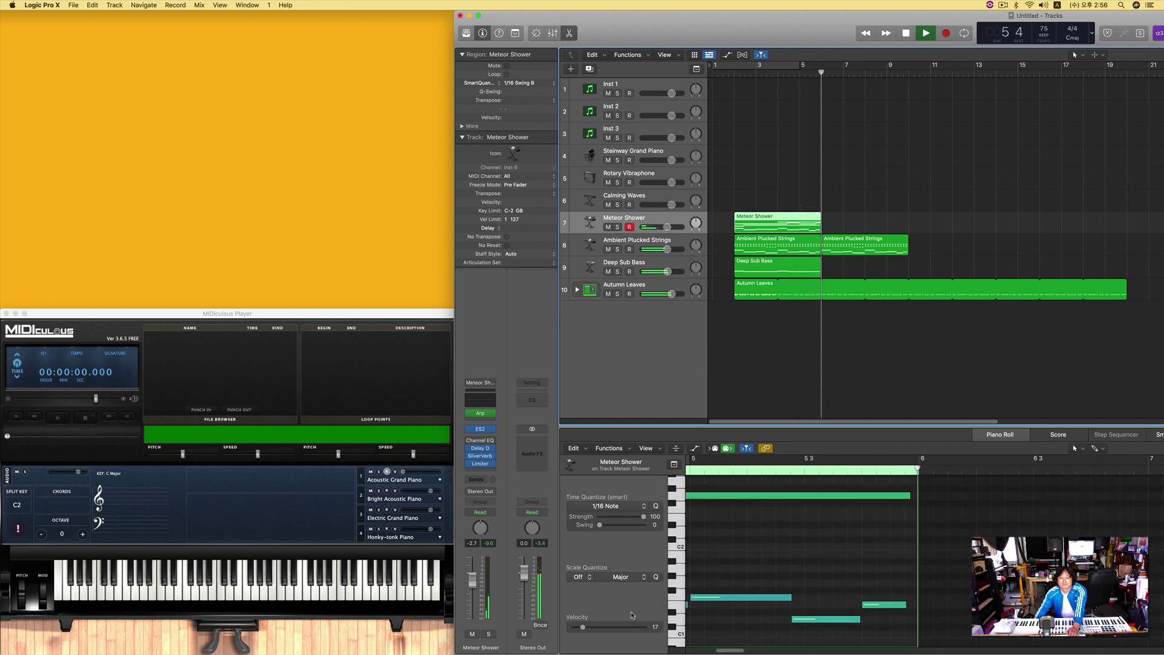
key("space")
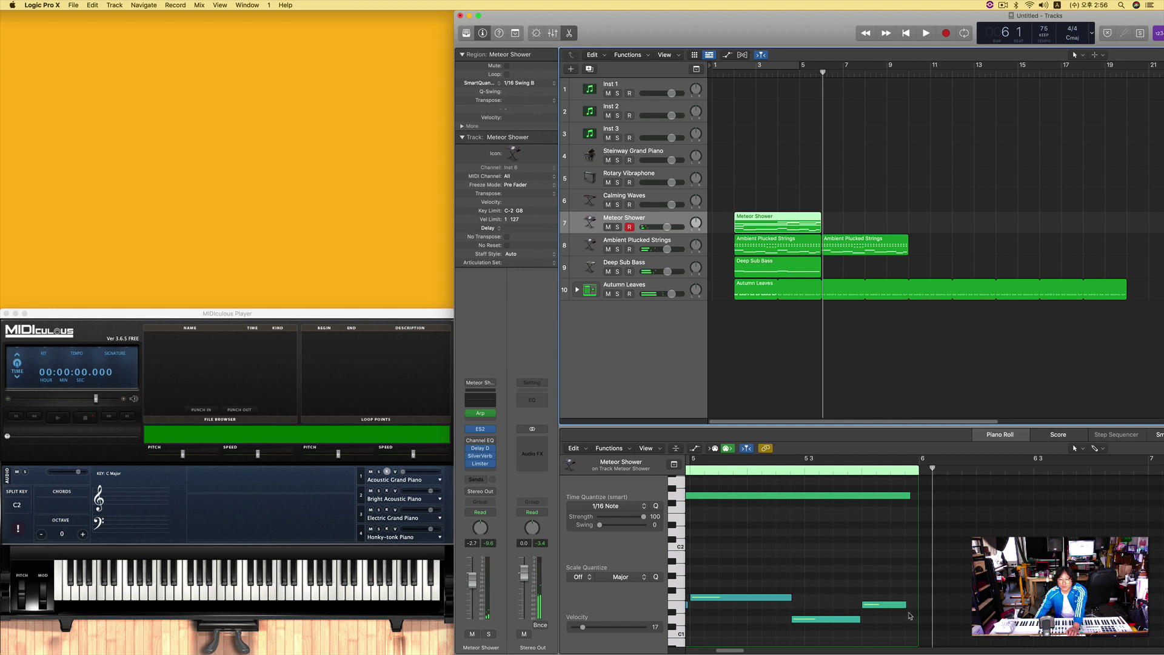
Step: Set the velocity of the eight low notes in the Meteor Shower region to 18 and lower the track's volume to -4.3 dB during playback
left_click_drag(911, 625, 700, 564)
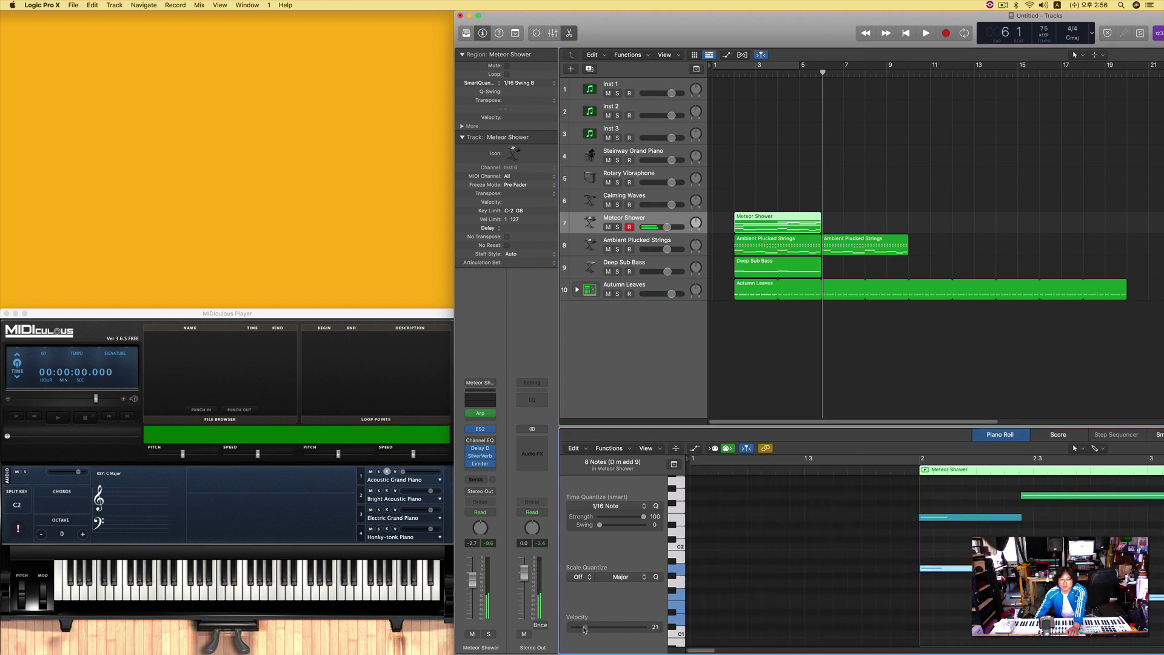
left_click_drag(581, 629, 583, 628)
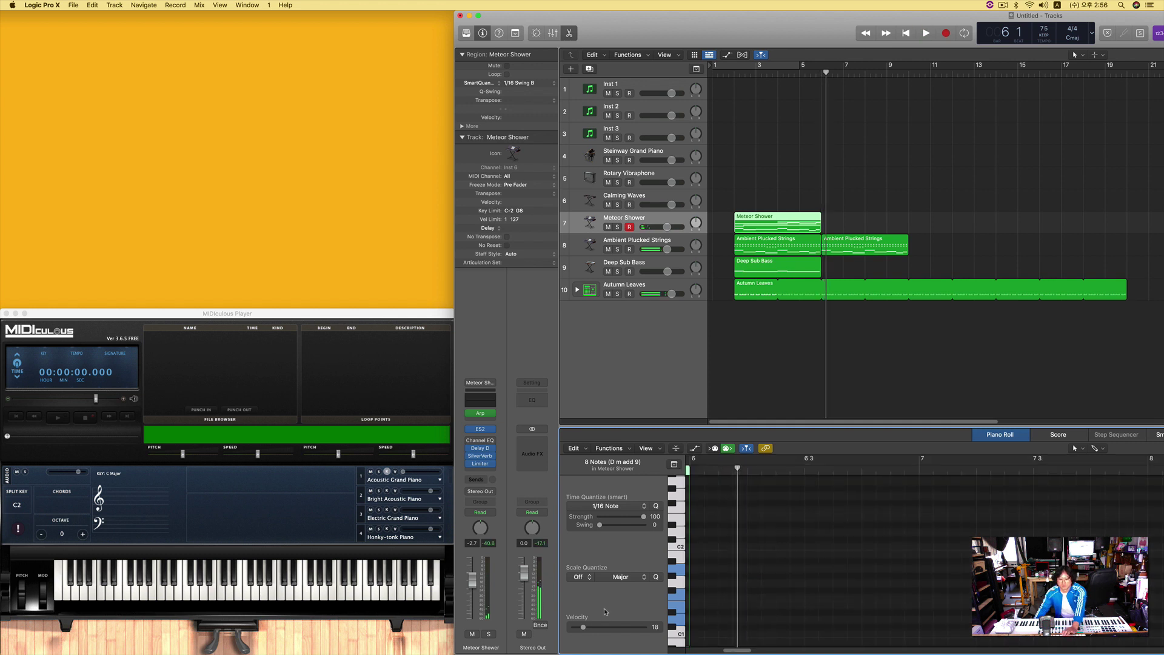
key("space")
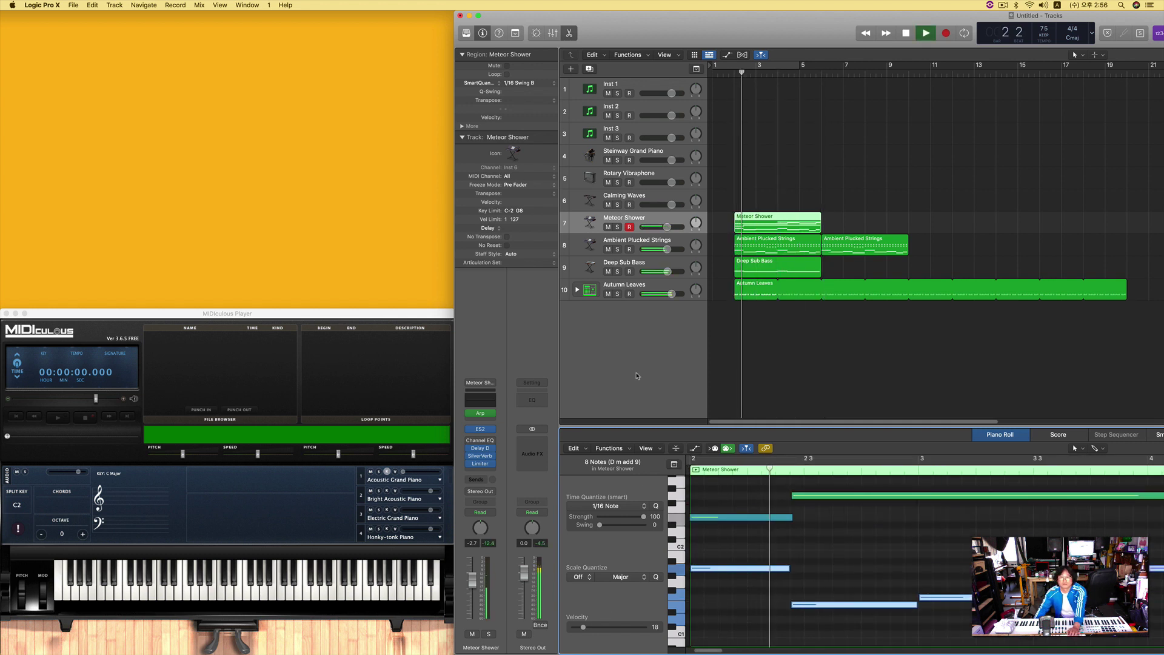
left_click(664, 227)
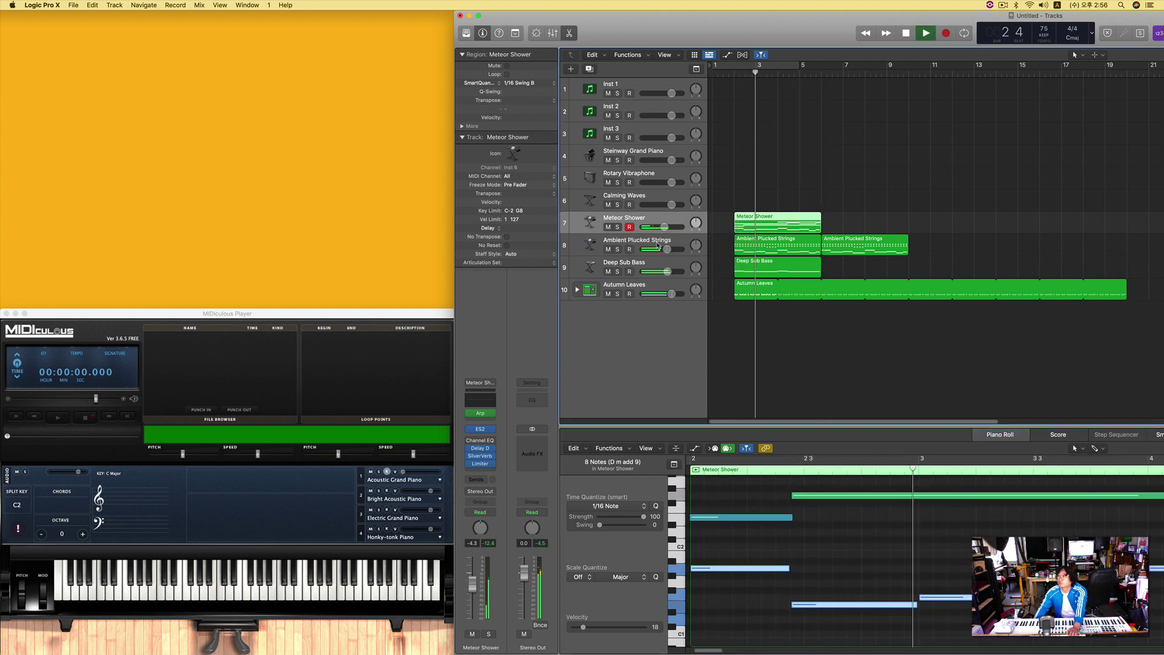
key("space")
Step: Record a four-bar part on the Calming Waves track from bar 2
left_click(647, 199)
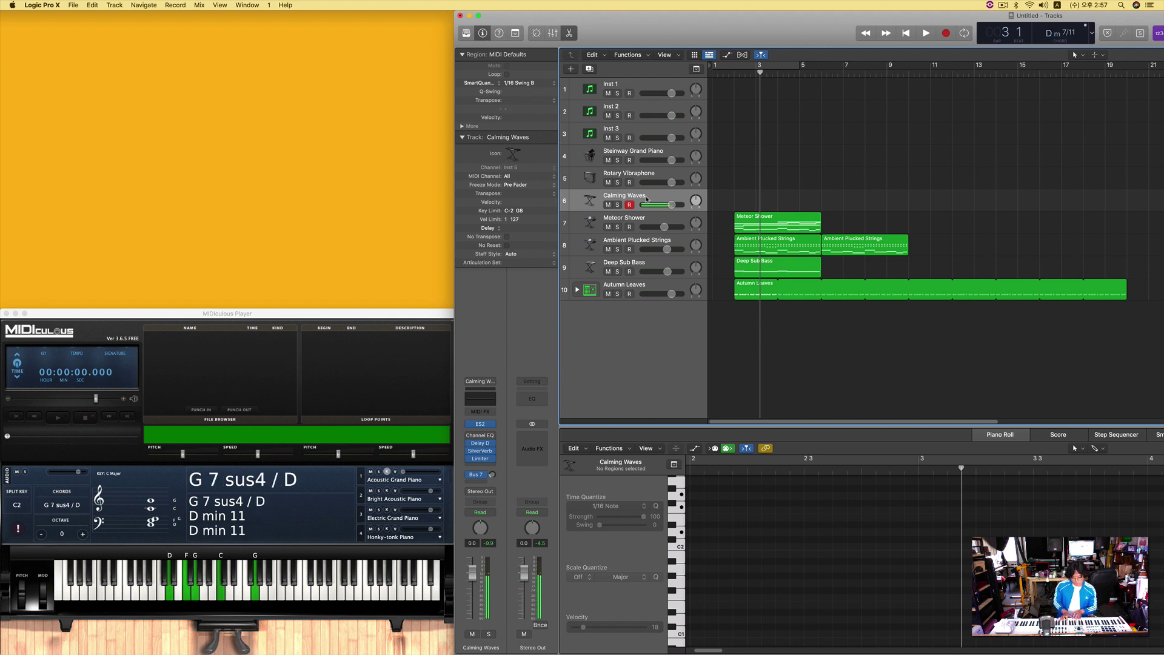
key("comma")
key("comma")
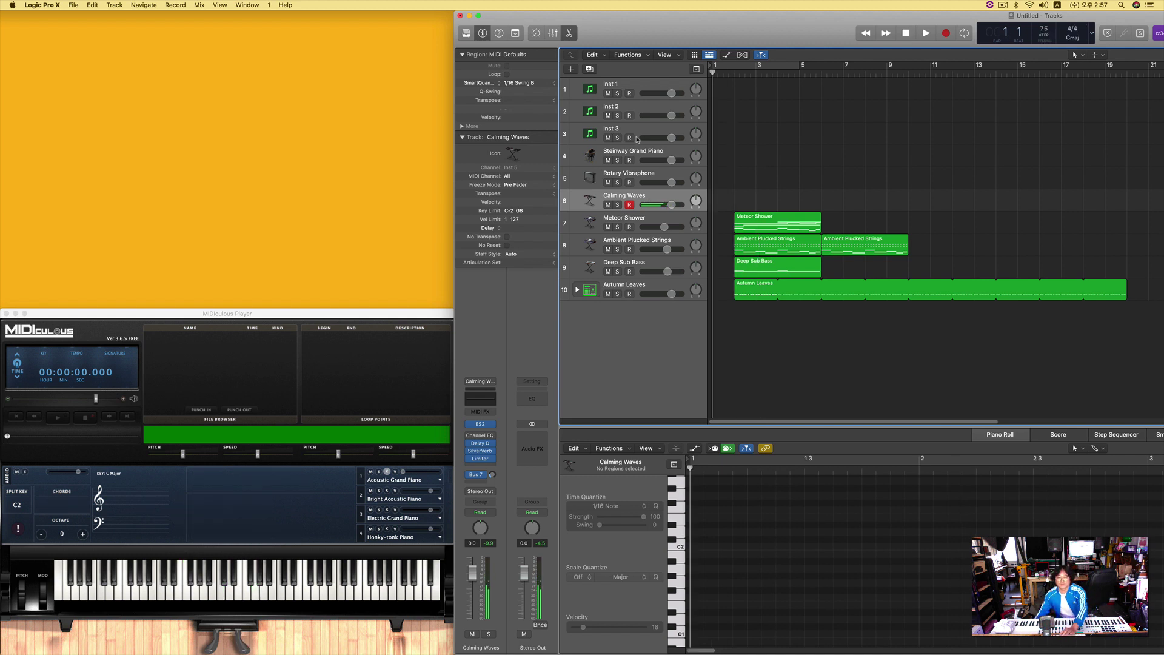
key("period")
key("r")
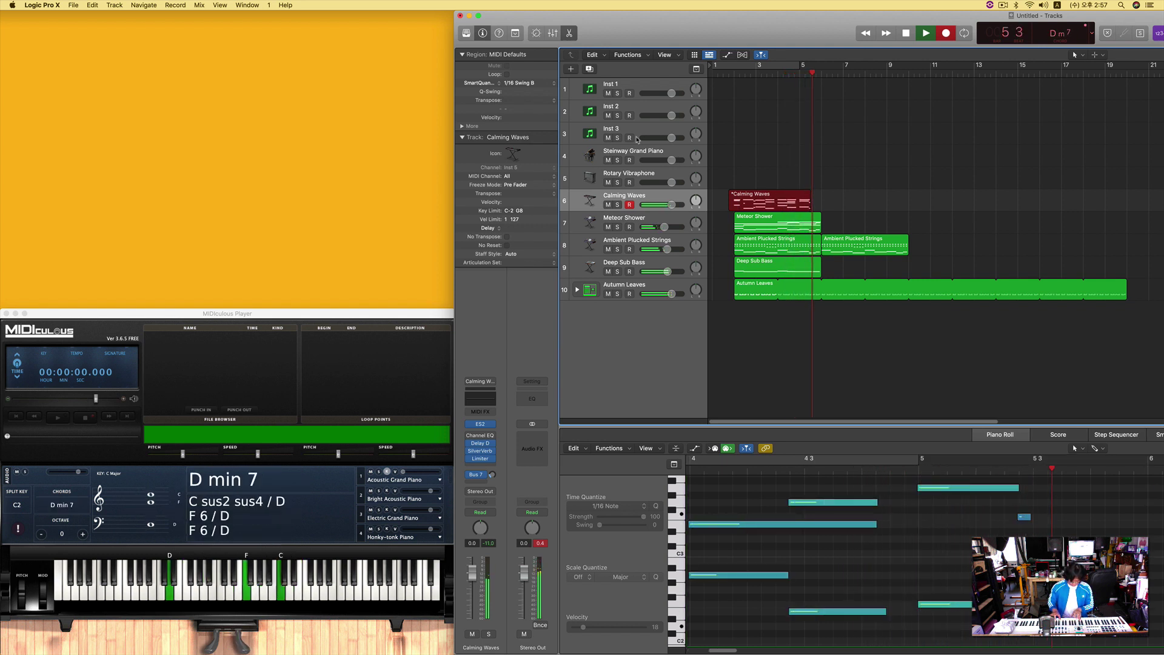
key("space")
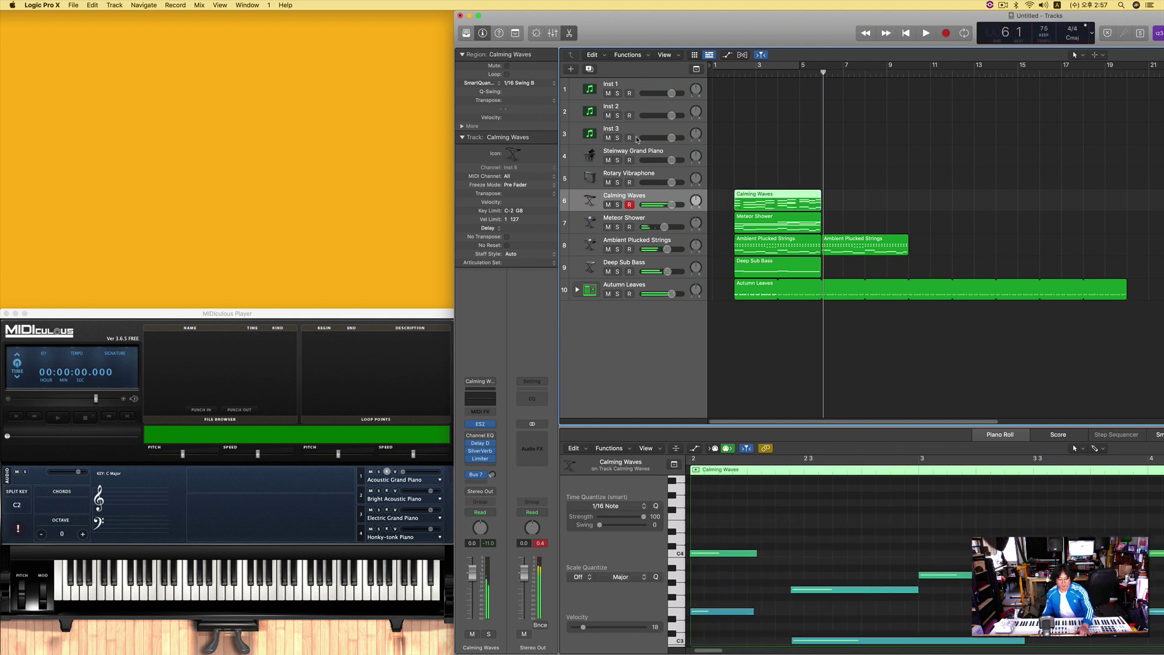
Step: Play back the arrangement from bar 2 to check the recorded Calming Waves part against the other tracks
key("comma")
key("comma")
key("comma")
key("comma")
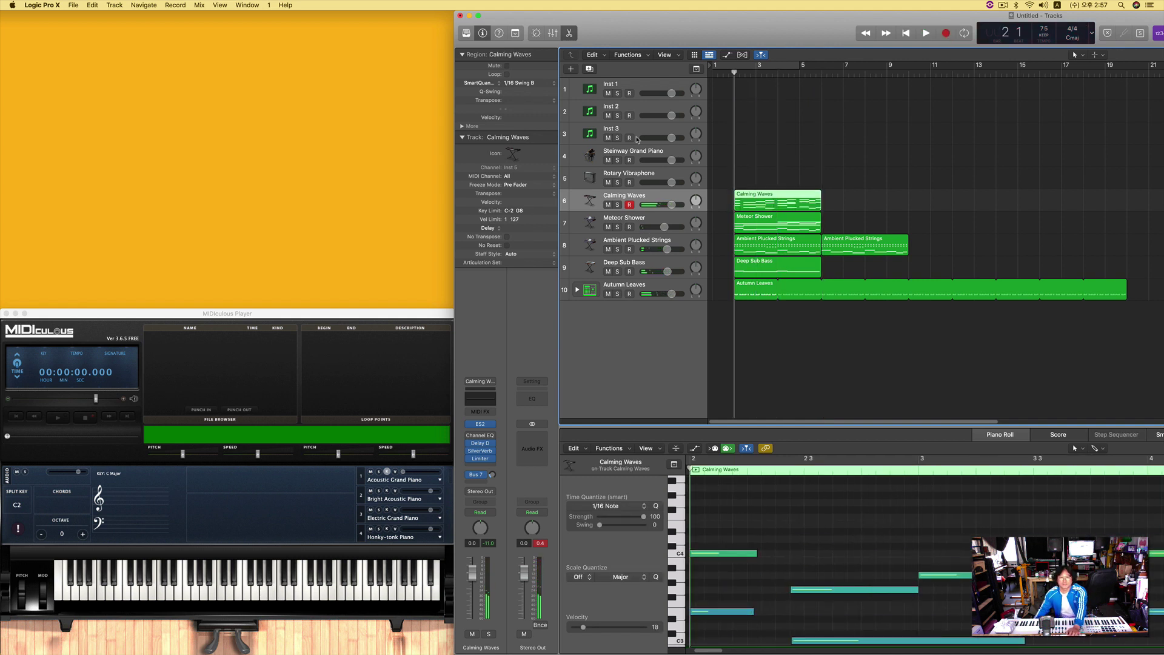
key("space")
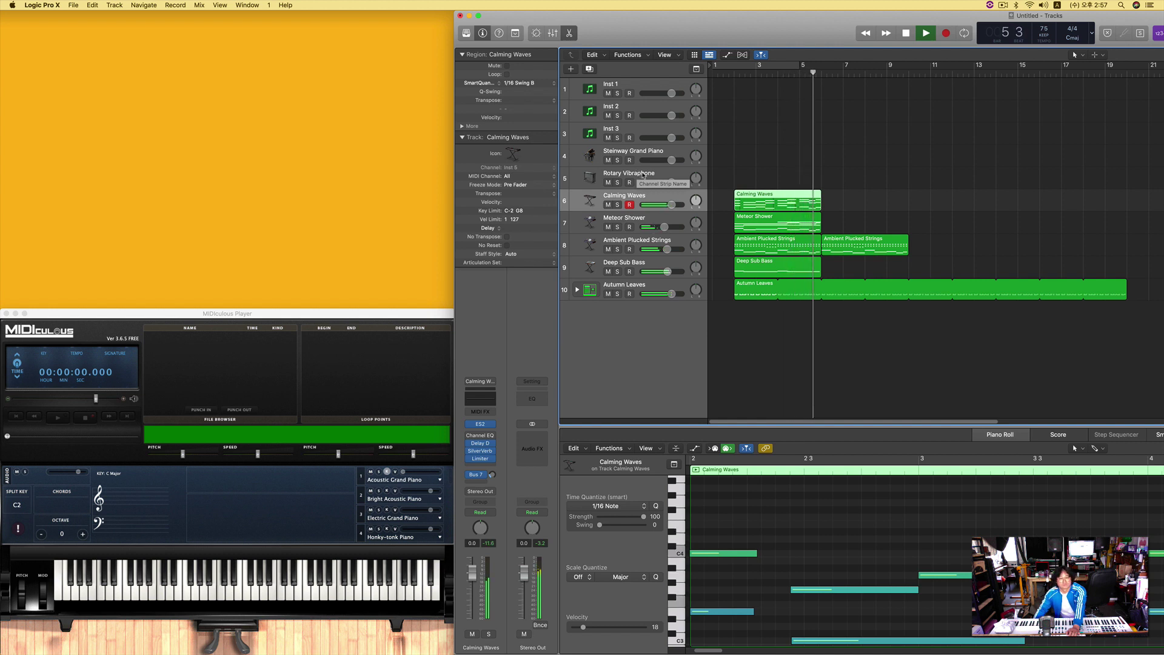
key("space")
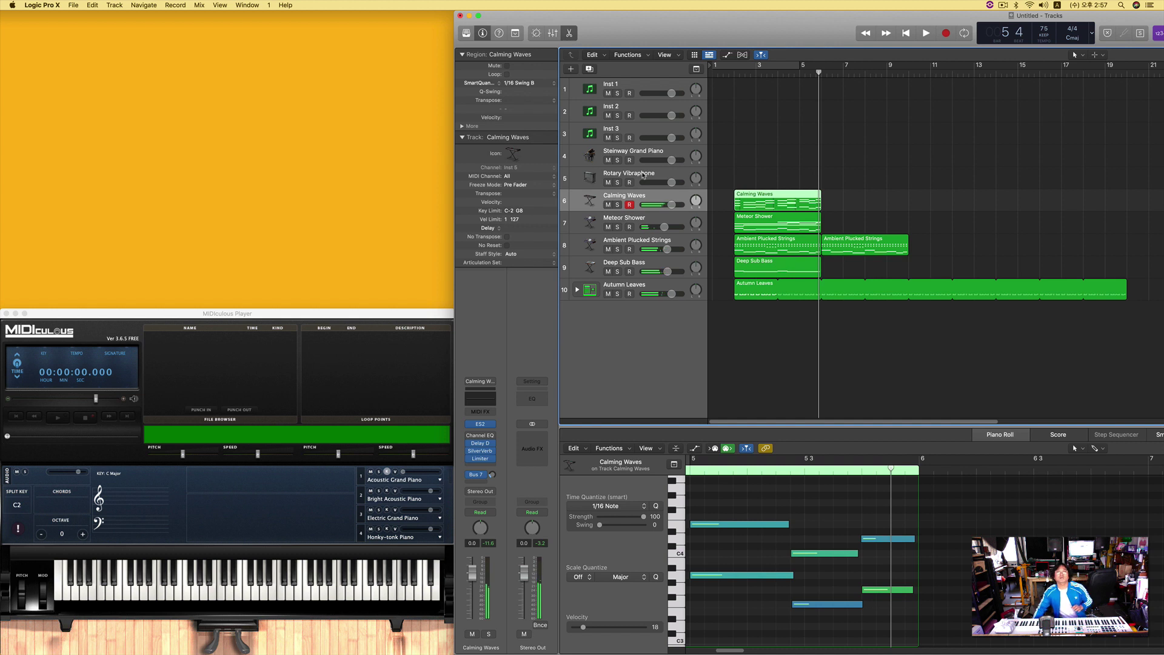
Step: Record a chord part on the Rotary Vibraphone track from bar 2 to bar 6
left_click(644, 175)
key("Return")
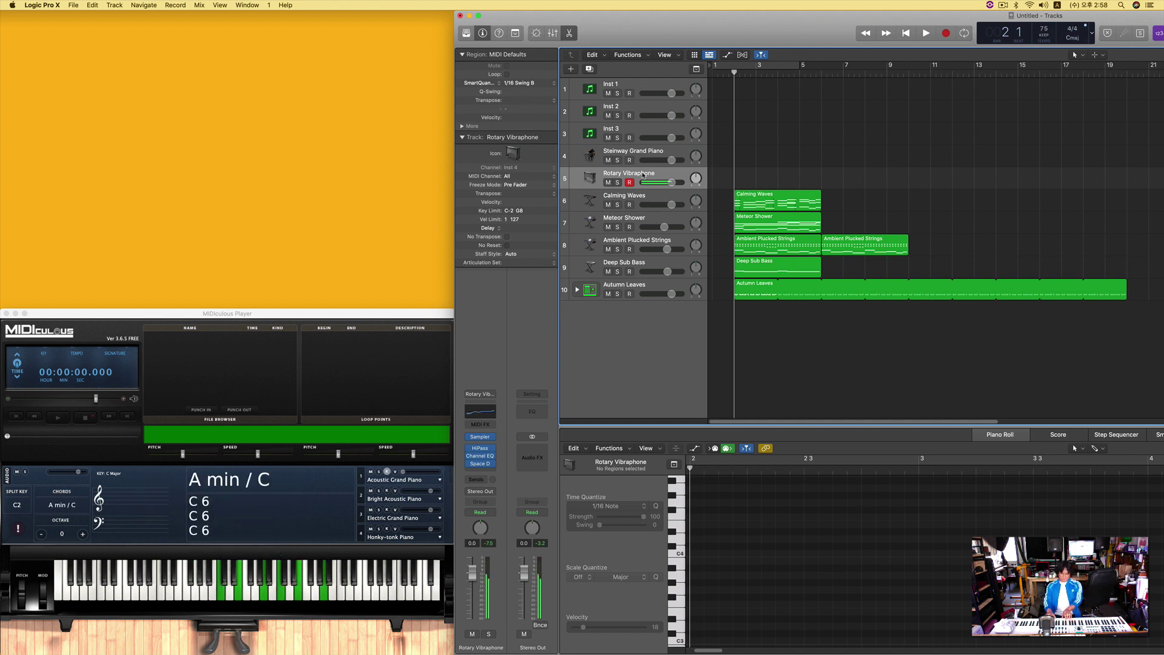
key("r")
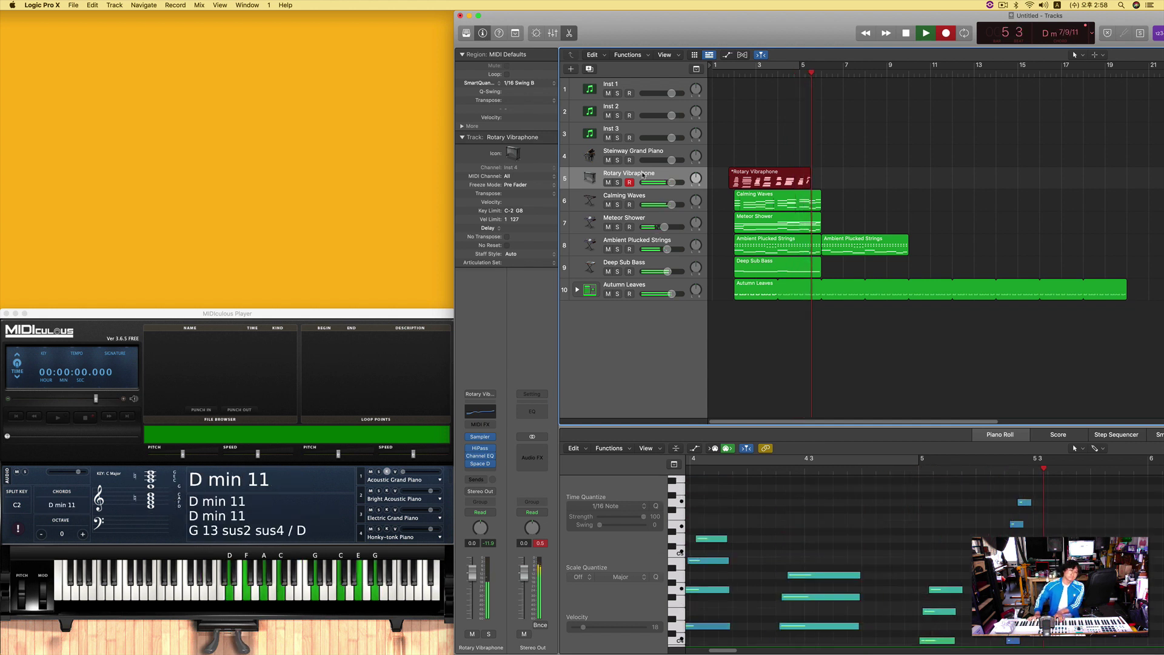
key("space")
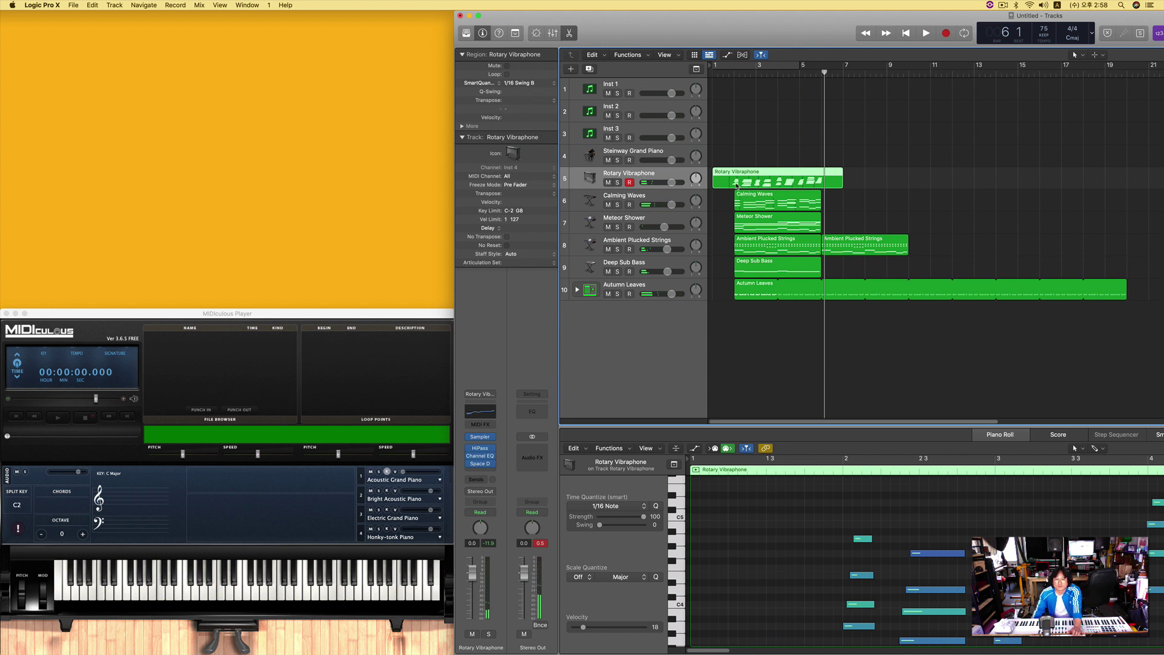
Step: In the Steinway Grand Piano's Sampler, lower the Filter 2 cutoff to about 47.5% and raise its resonance slightly
left_click(652, 153)
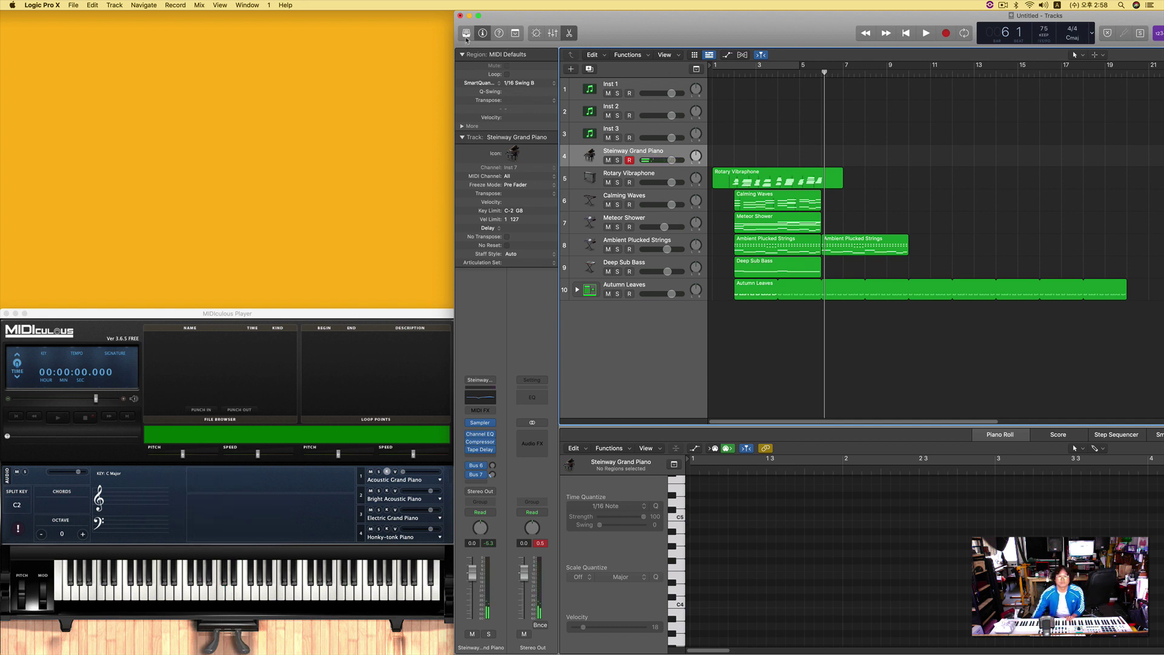
left_click(482, 424)
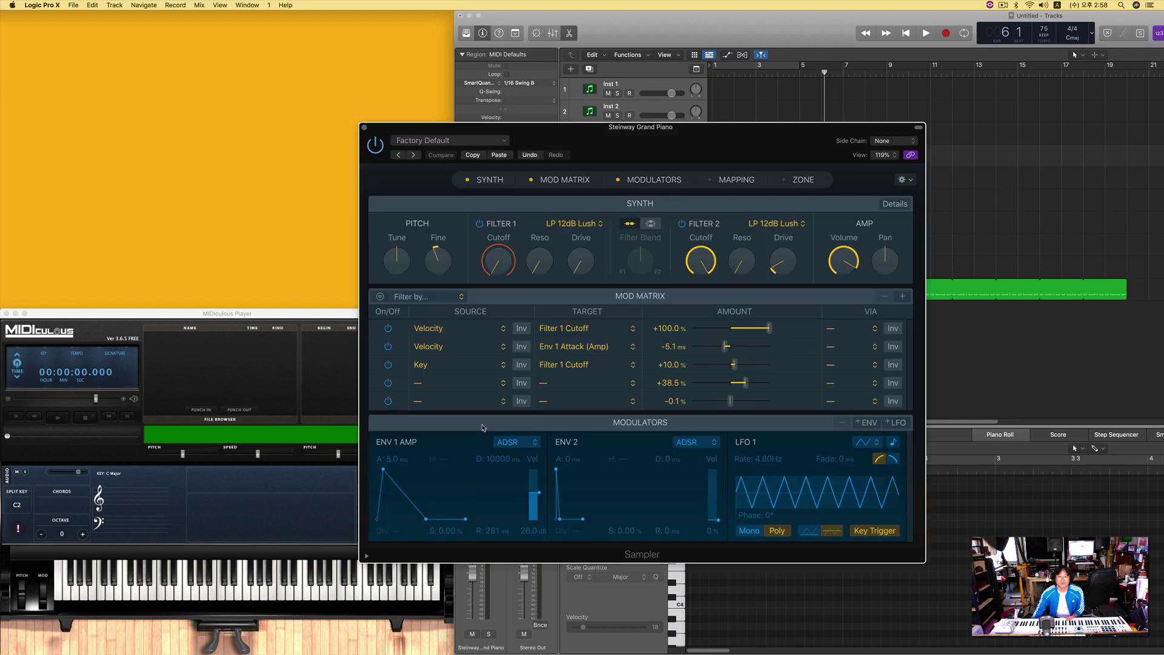
left_click_drag(587, 127, 733, 138)
left_click(839, 273)
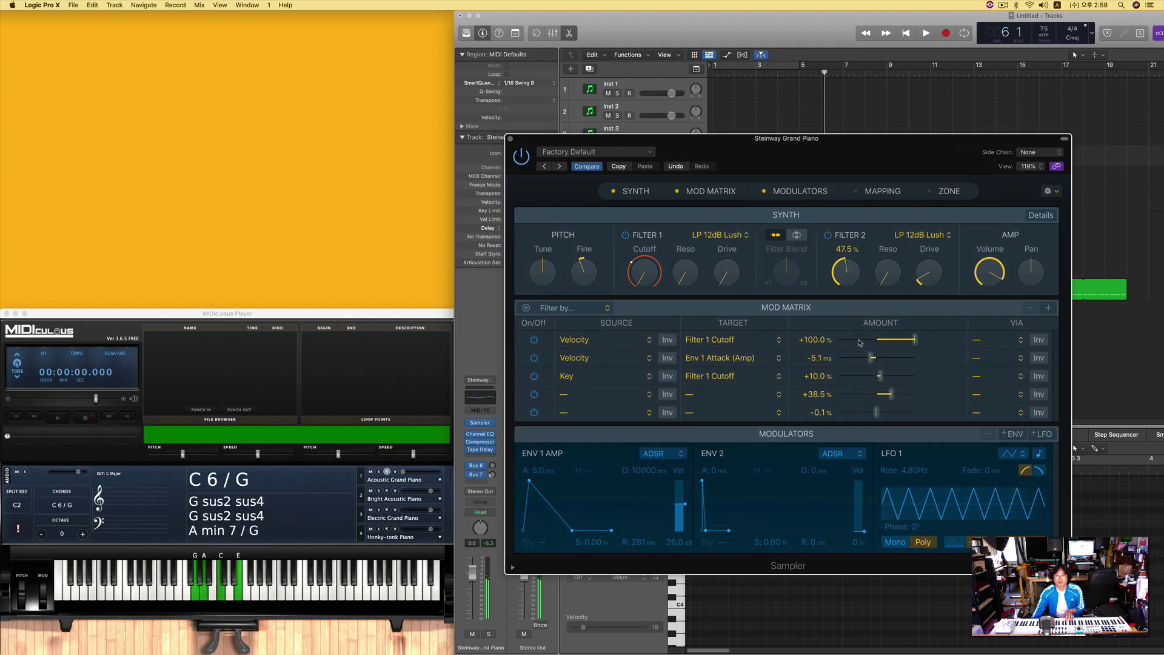
left_click_drag(887, 272, 850, 277)
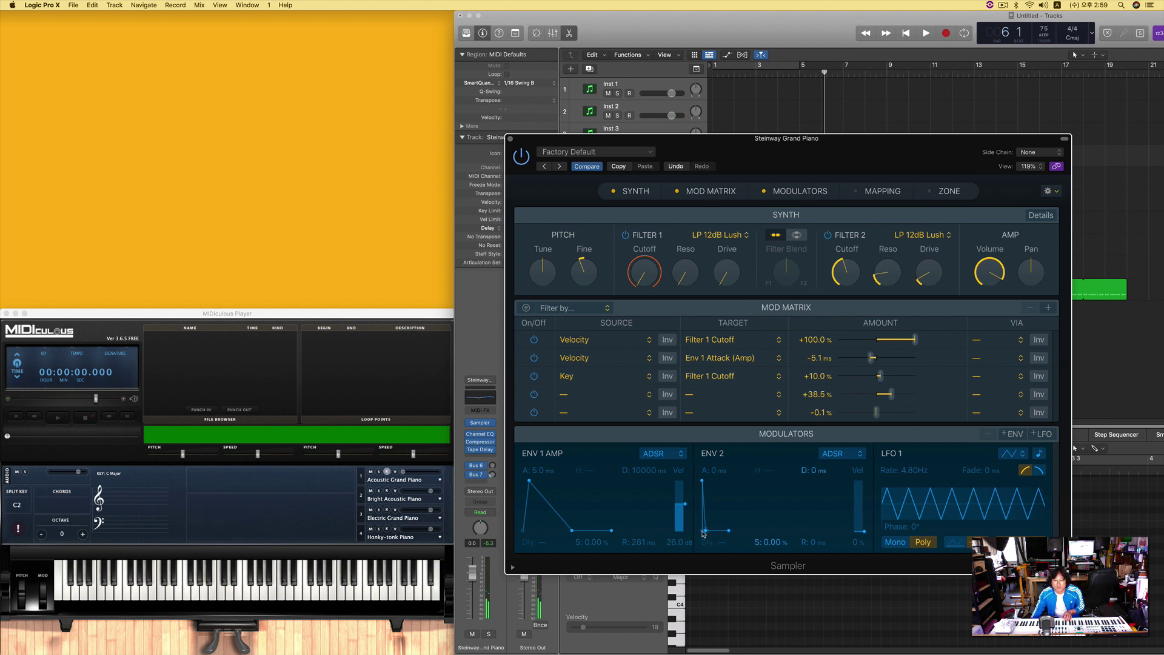
Step: Shorten the piano's Env 1 Amp decay to 1153 ms in the Sampler and close the instrument
left_click_drag(573, 533, 549, 532)
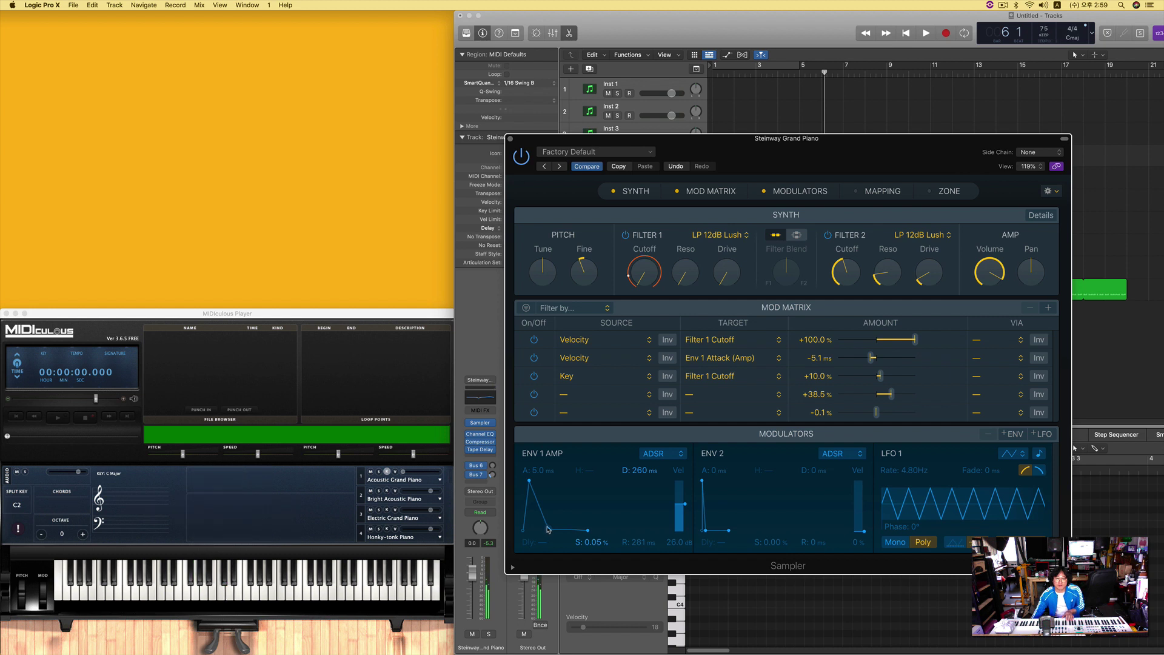
left_click_drag(548, 530, 555, 530)
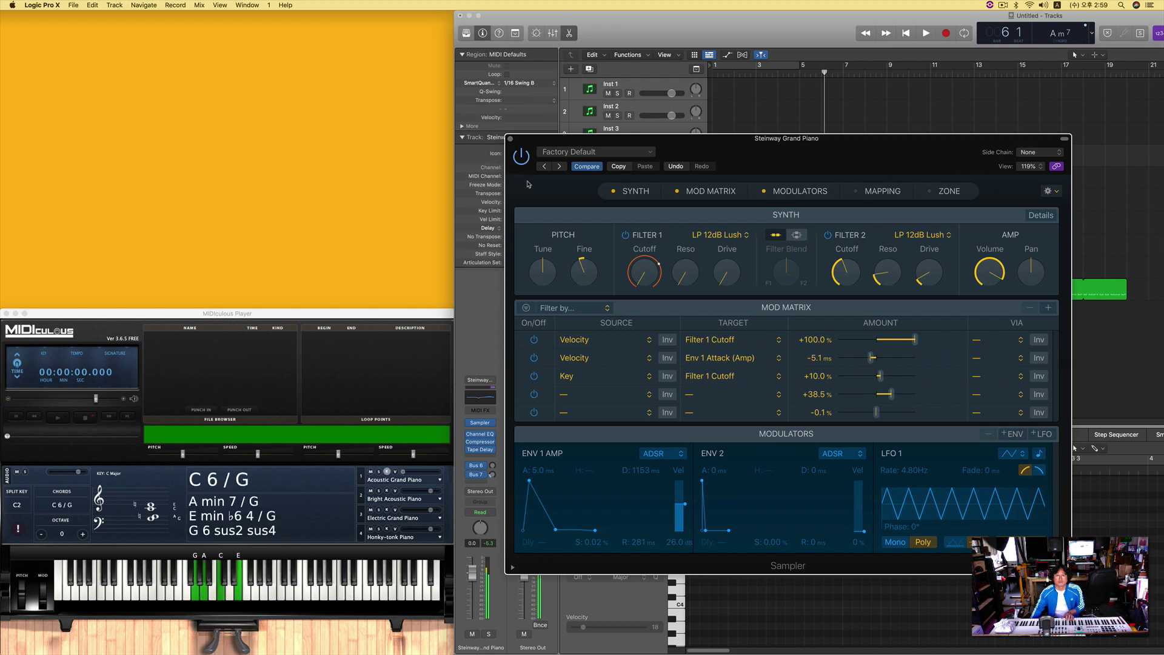
left_click(511, 139)
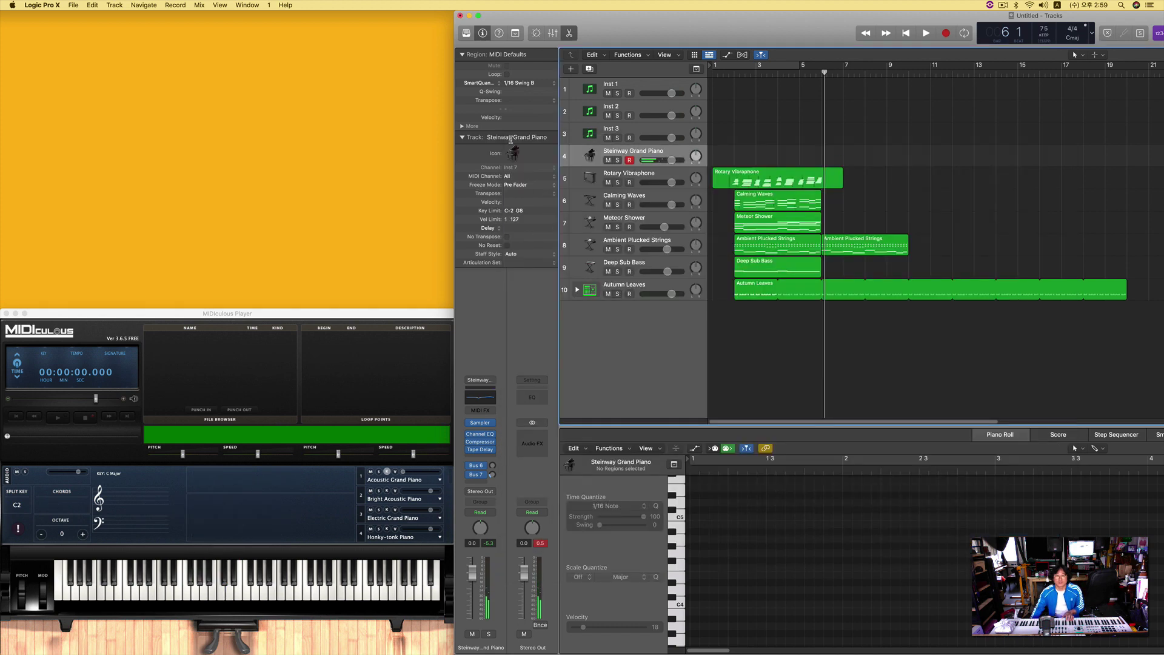
Step: Open the Deep Sub Bass track's Alchemy instrument, examine its preset and performance controls, and close it
double_click(641, 263)
left_click(600, 263)
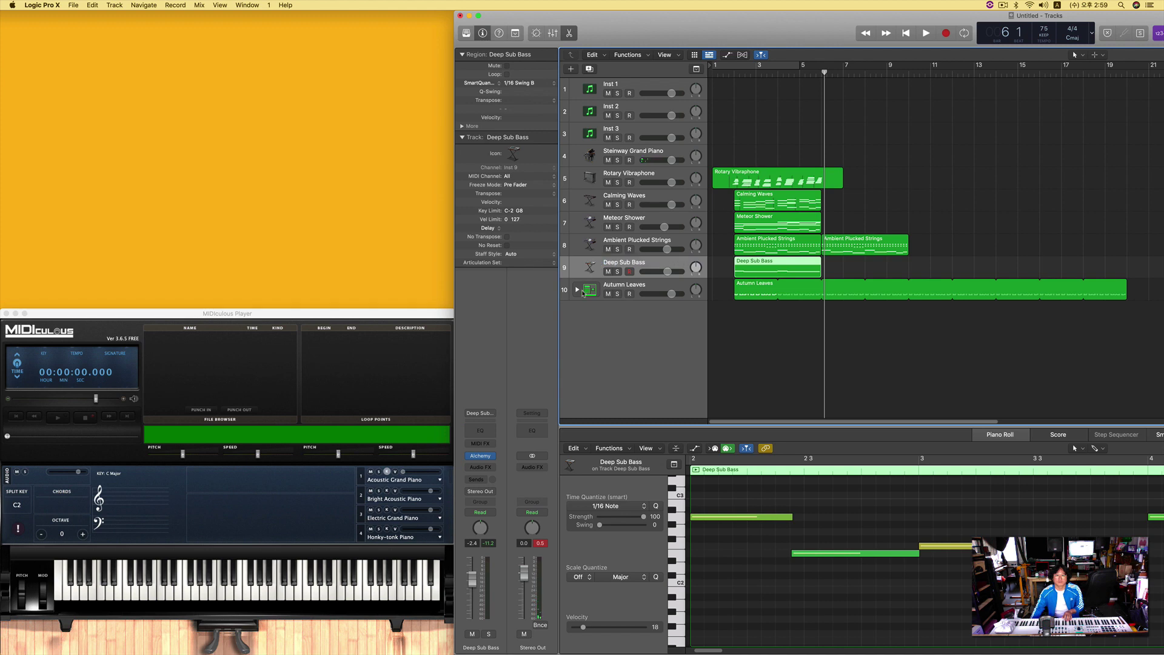
left_click(491, 454)
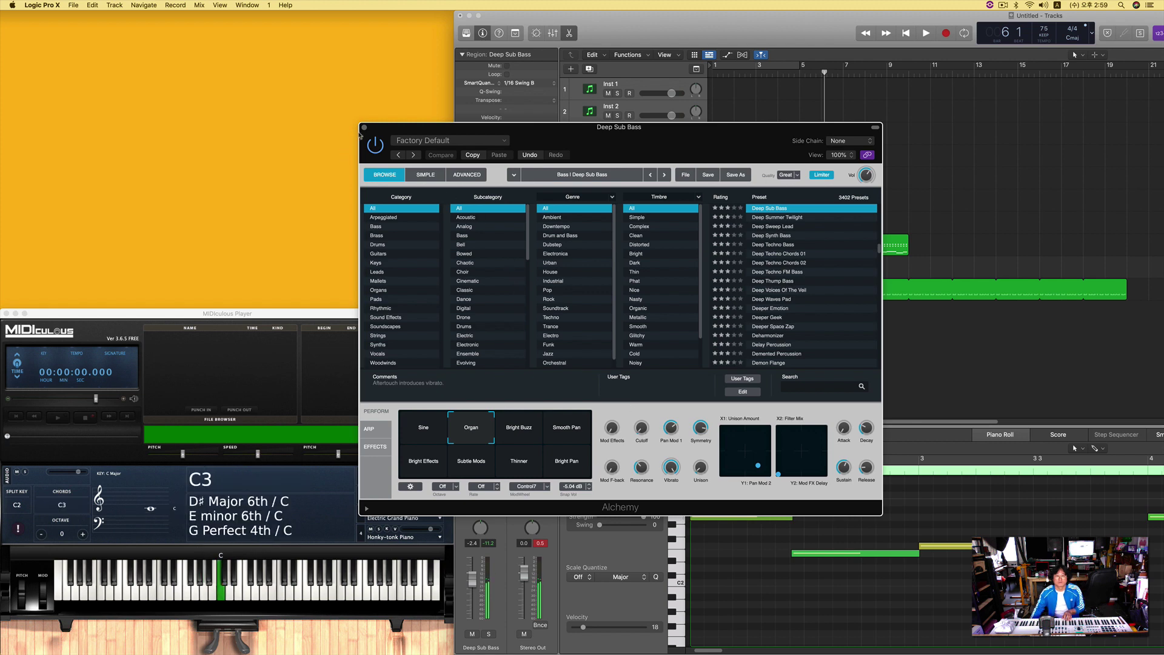
key("super+w")
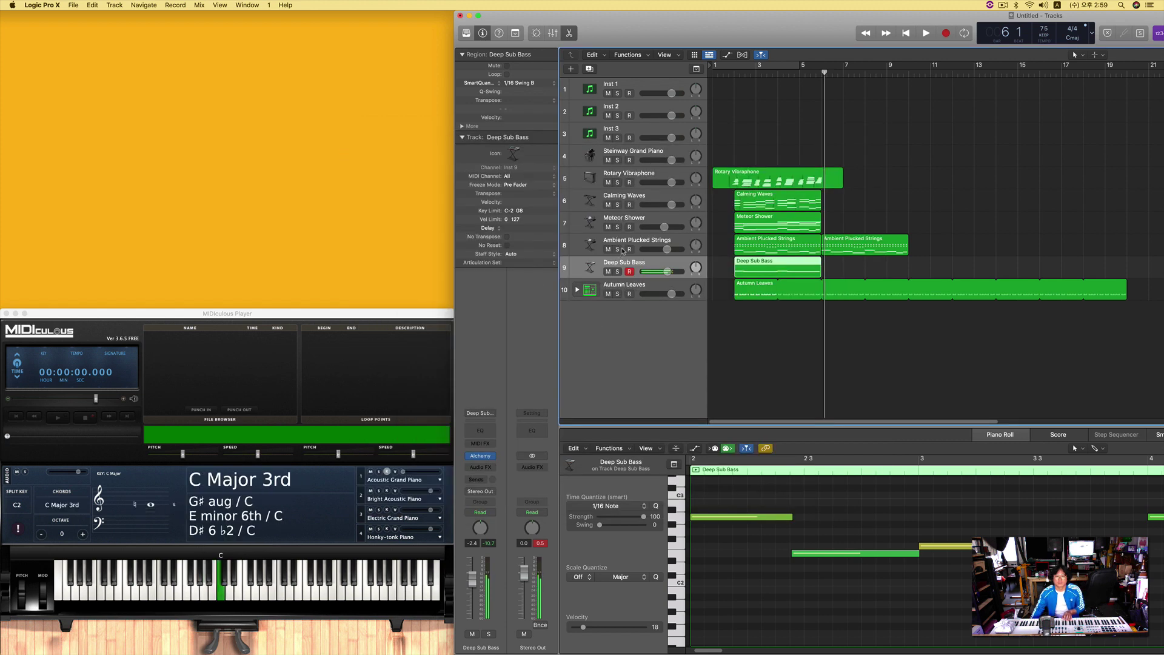
Step: Shift the Material point slightly toward the pad's centre in the Ambient Plucked Strings track's Sculpture instrument and close it
left_click(635, 245)
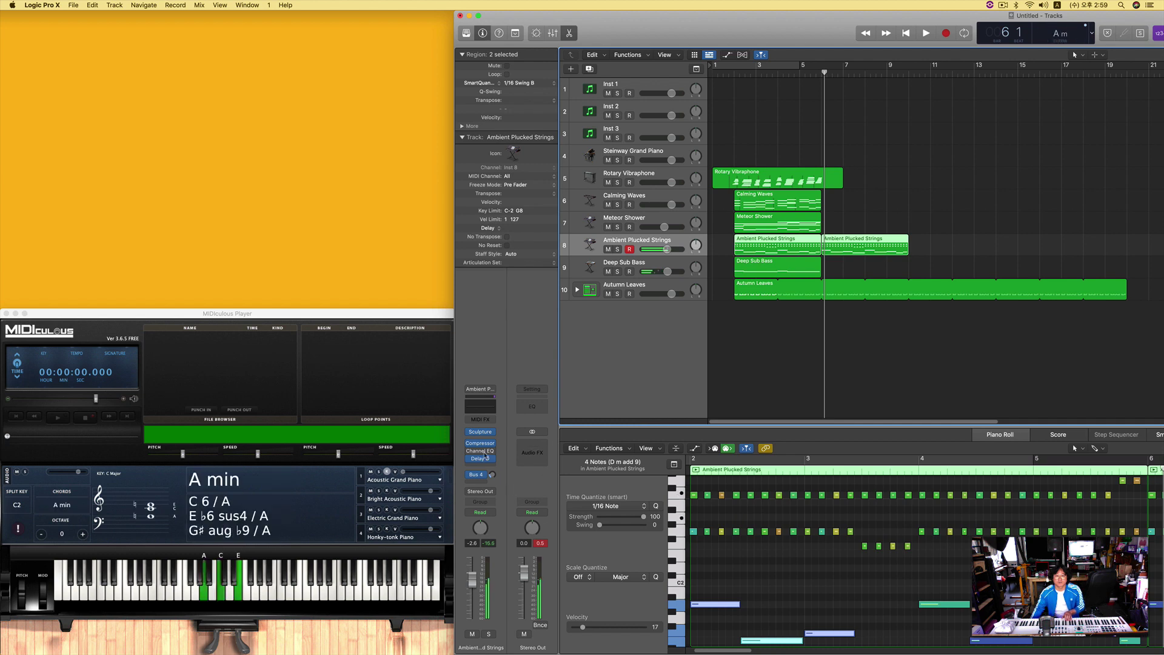
left_click(481, 432)
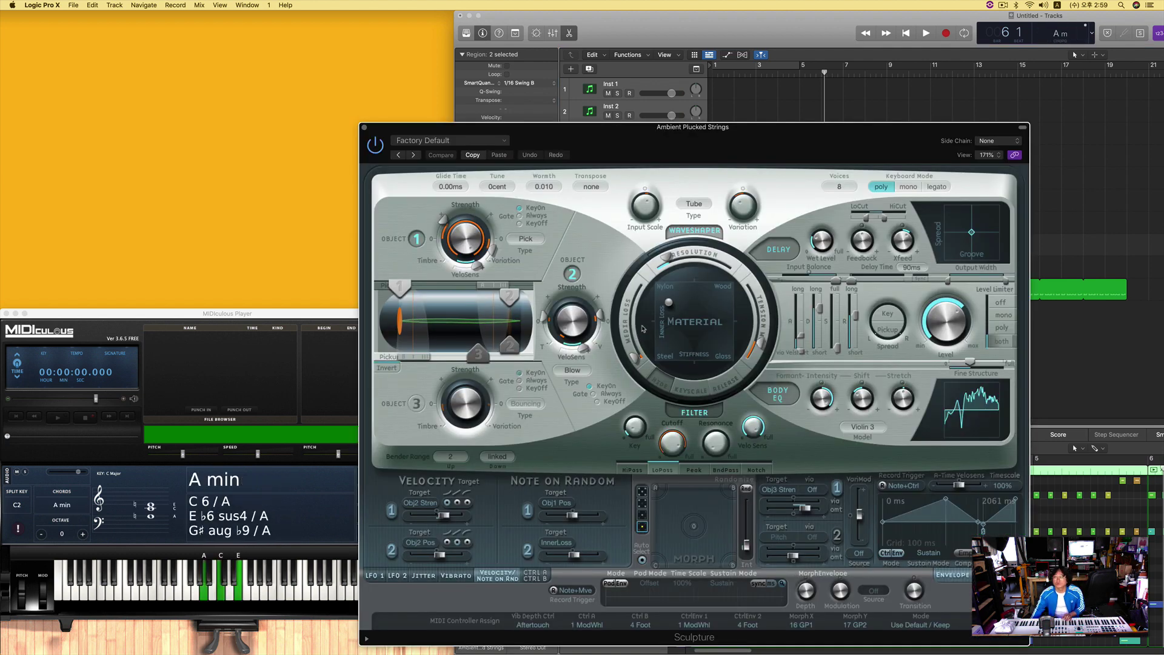
mouse_move(668, 302)
left_mouse_down()
mouse_move(714, 340)
mouse_move(670, 303)
left_mouse_up()
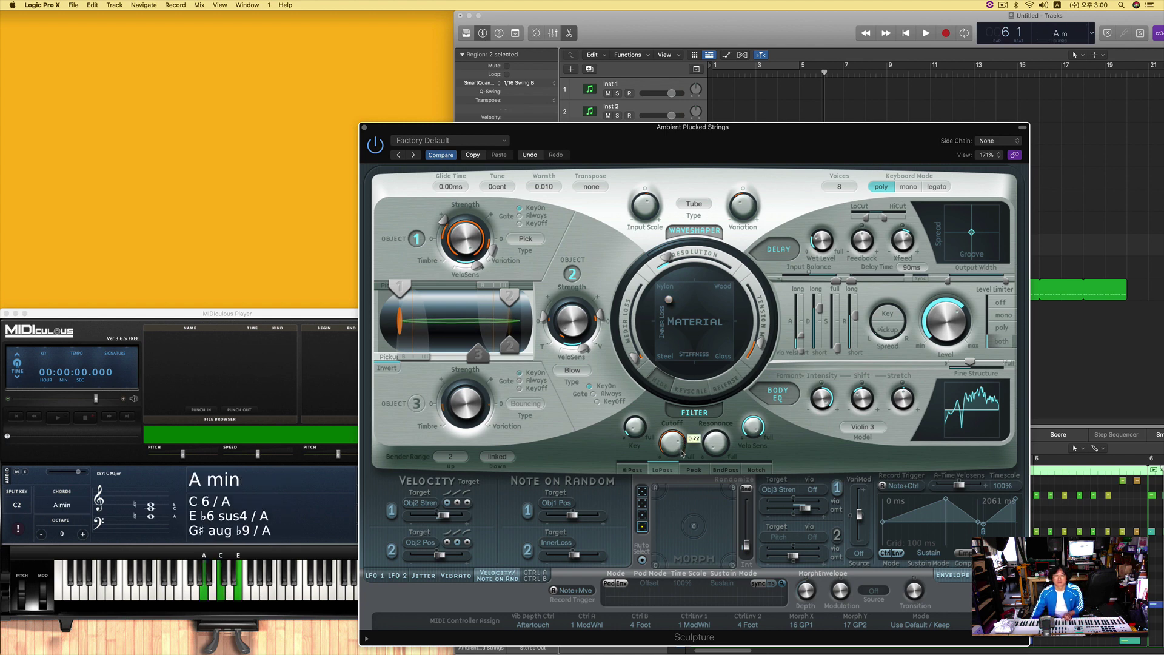
left_click_drag(669, 300, 672, 308)
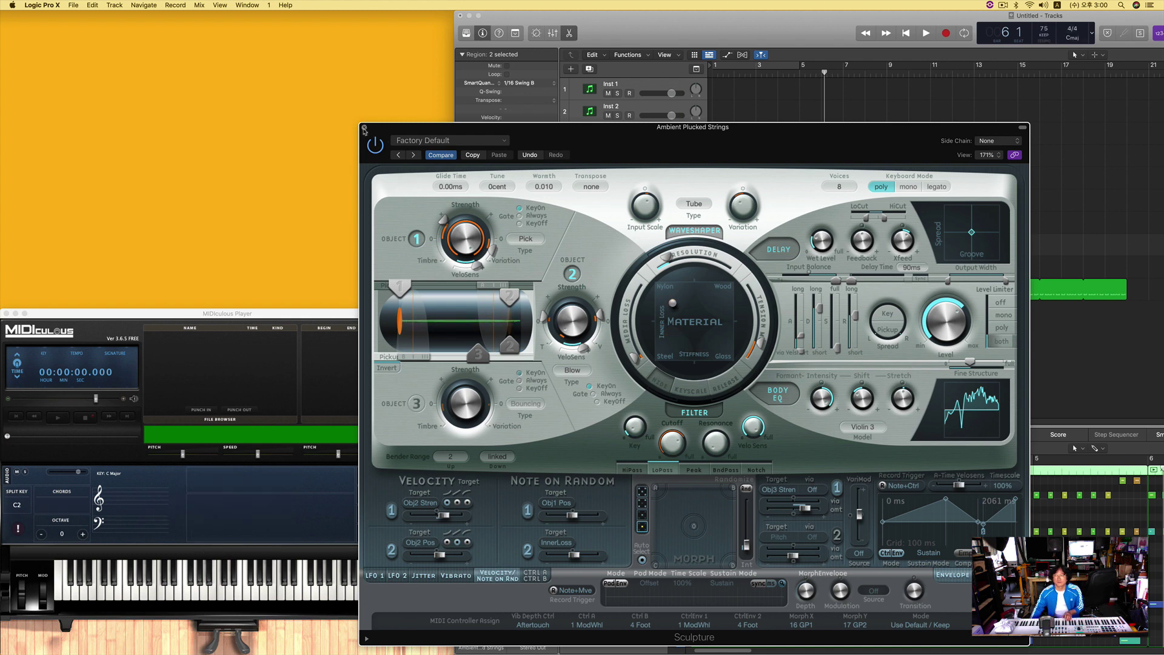
left_click(364, 128)
Step: Raise the Detune control in the Meteor Shower track's ES2 until oscillators 1 and 2 are at 15 c and -15 c
left_click(638, 222)
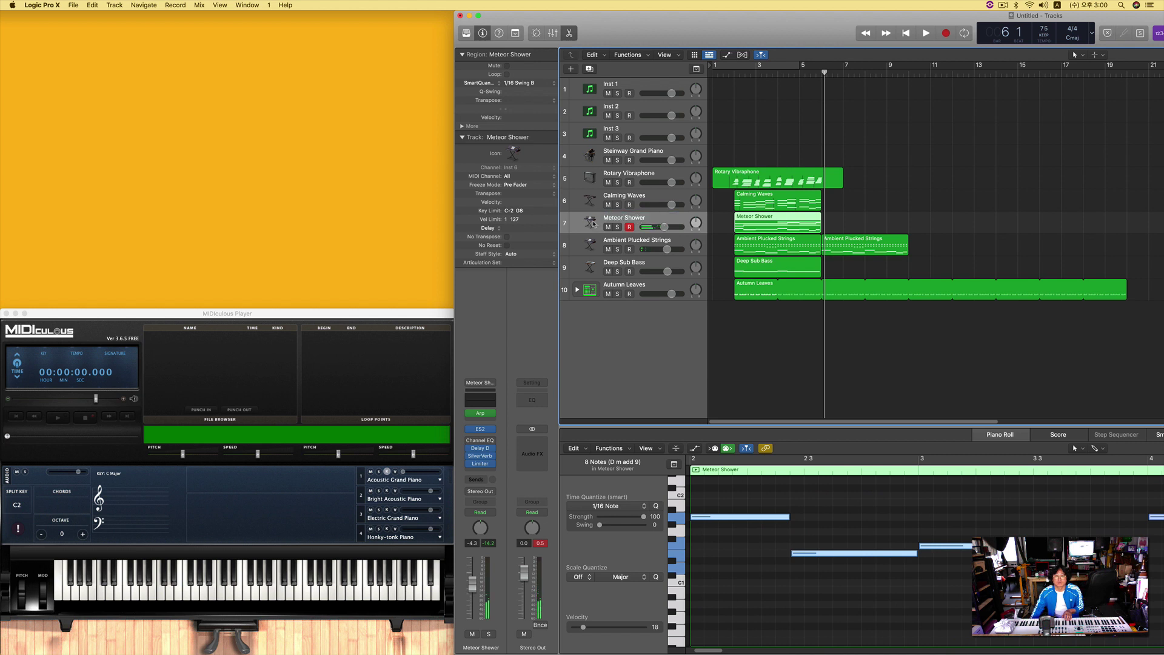
key("b")
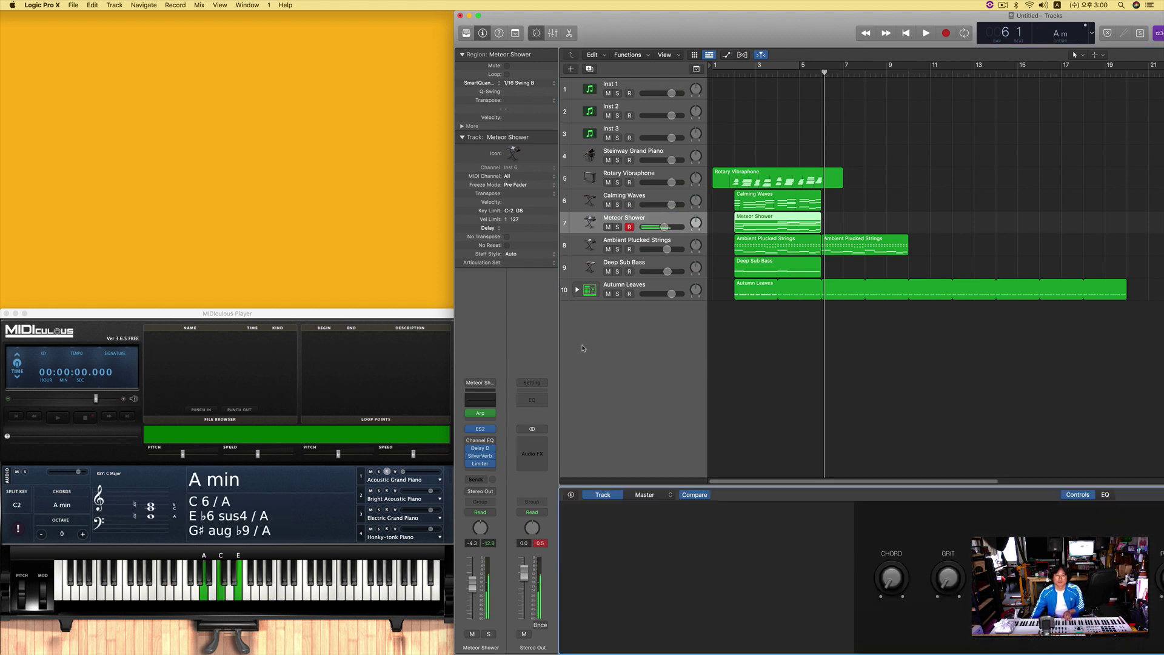
left_click(481, 431)
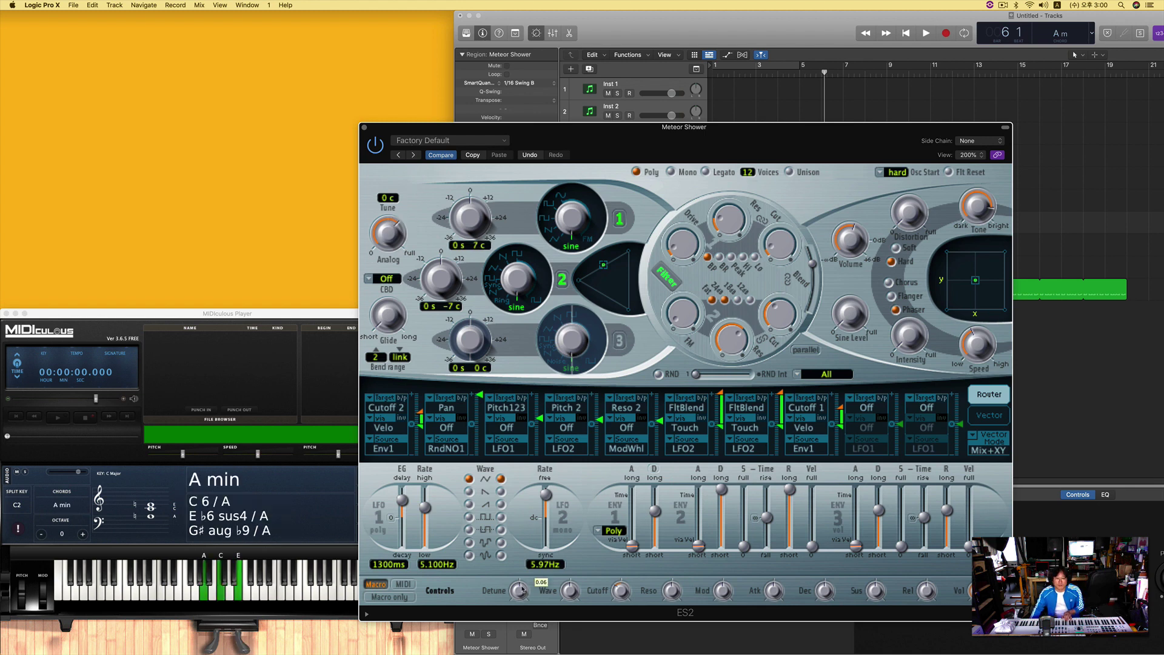
left_click_drag(523, 590, 524, 586)
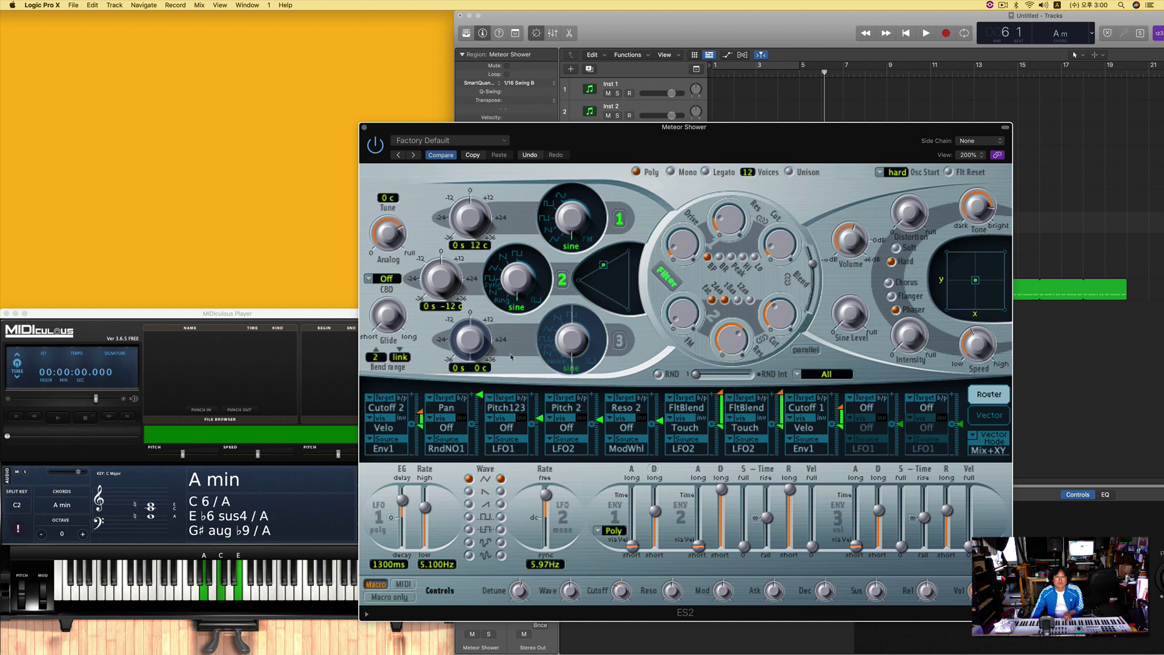
left_click_drag(519, 590, 519, 587)
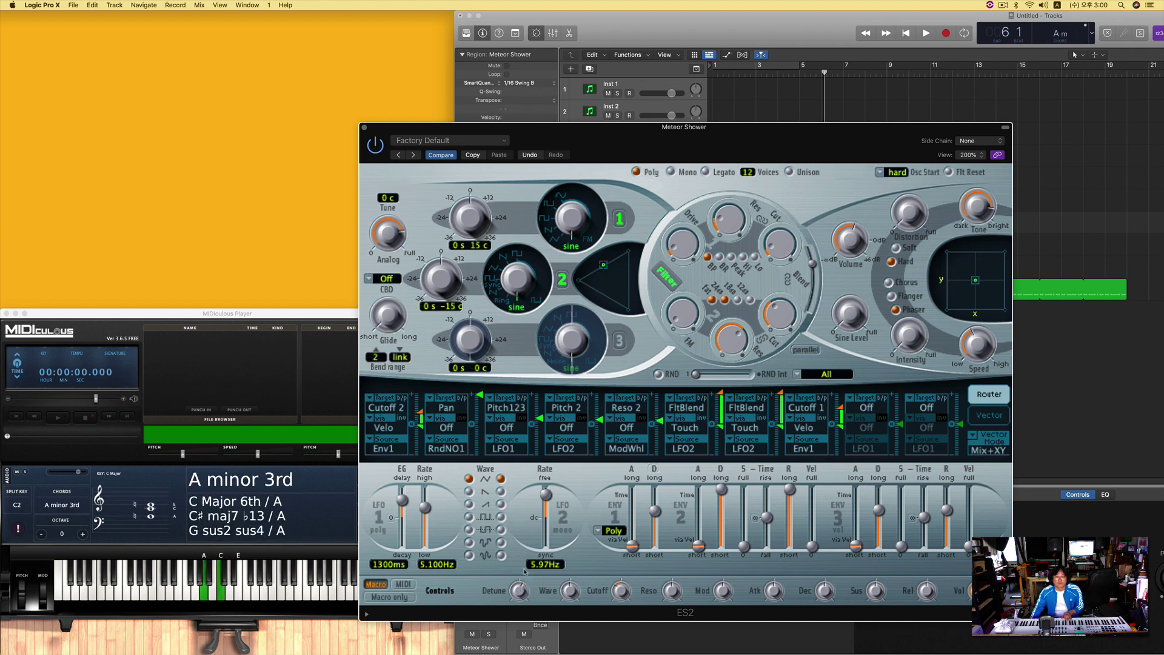
left_click(365, 128)
Step: Select the regions on the six recorded tracks, leaving out the second Ambient Plucked Strings region, and move them six bars to the right
left_click(634, 197)
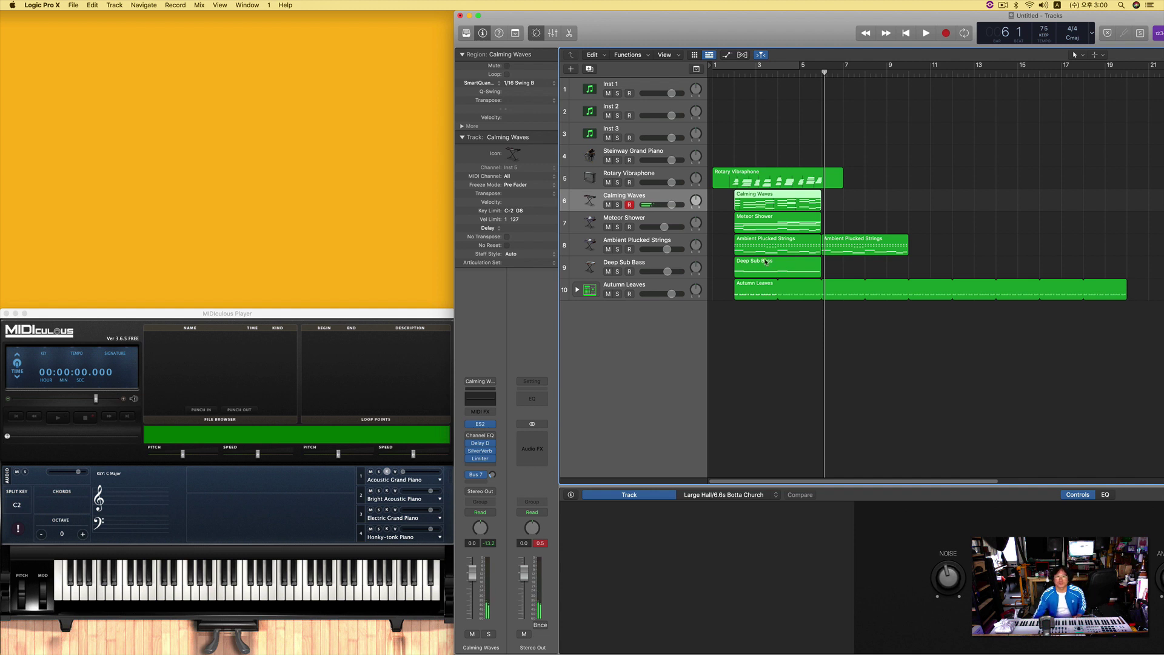
left_click(735, 152)
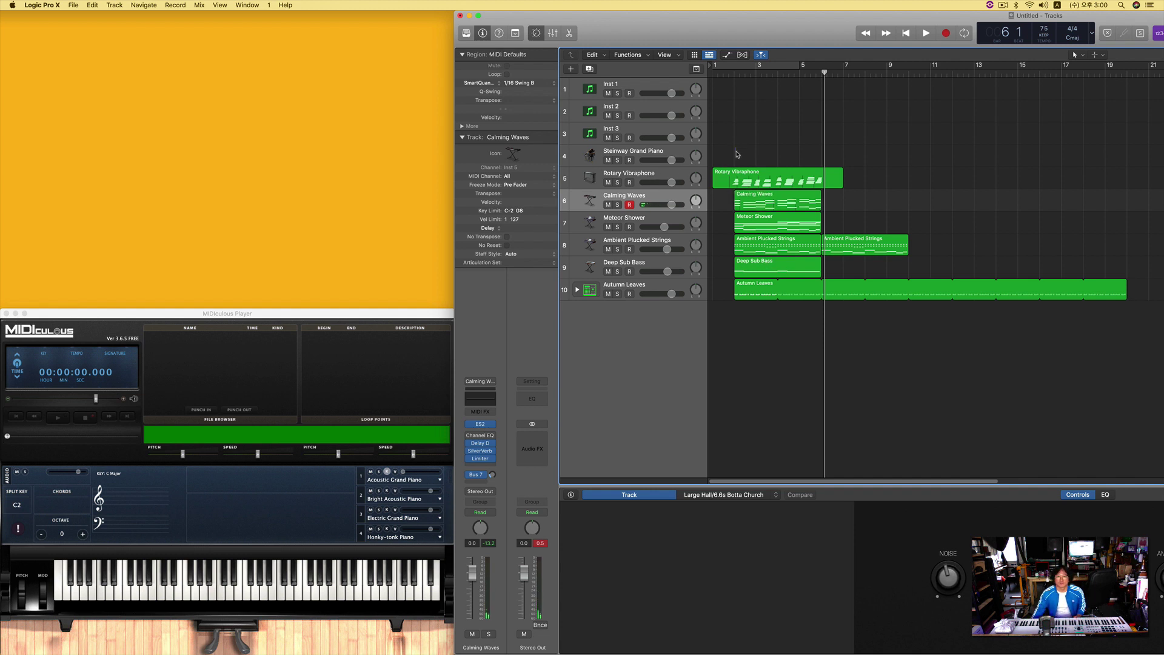
left_click_drag(746, 188, 893, 294)
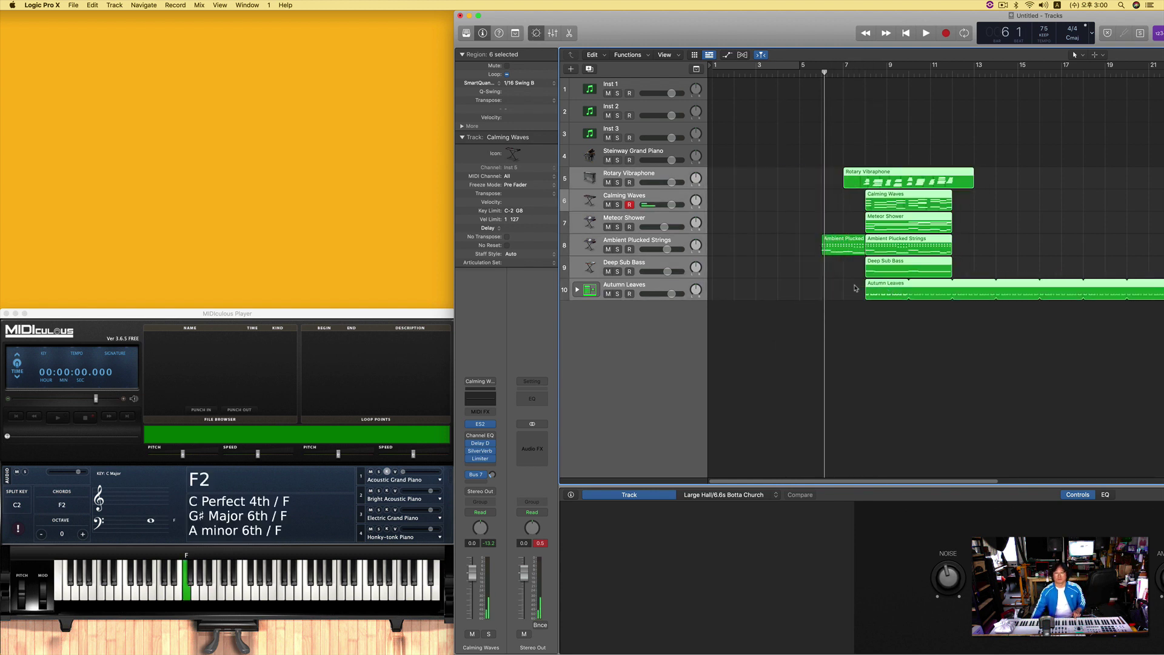
Step: Record a new four-bar part on the Calming Waves track in the emptied space from bar 2
key("comma")
key("comma")
key("comma")
key("comma")
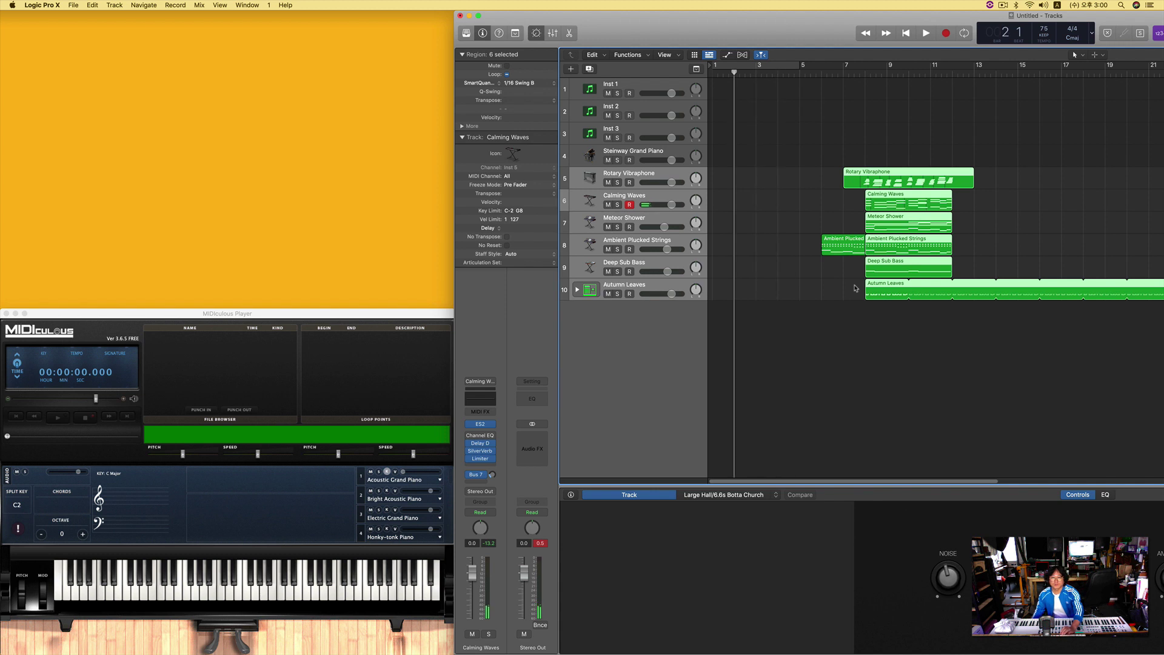
key("comma")
key("space")
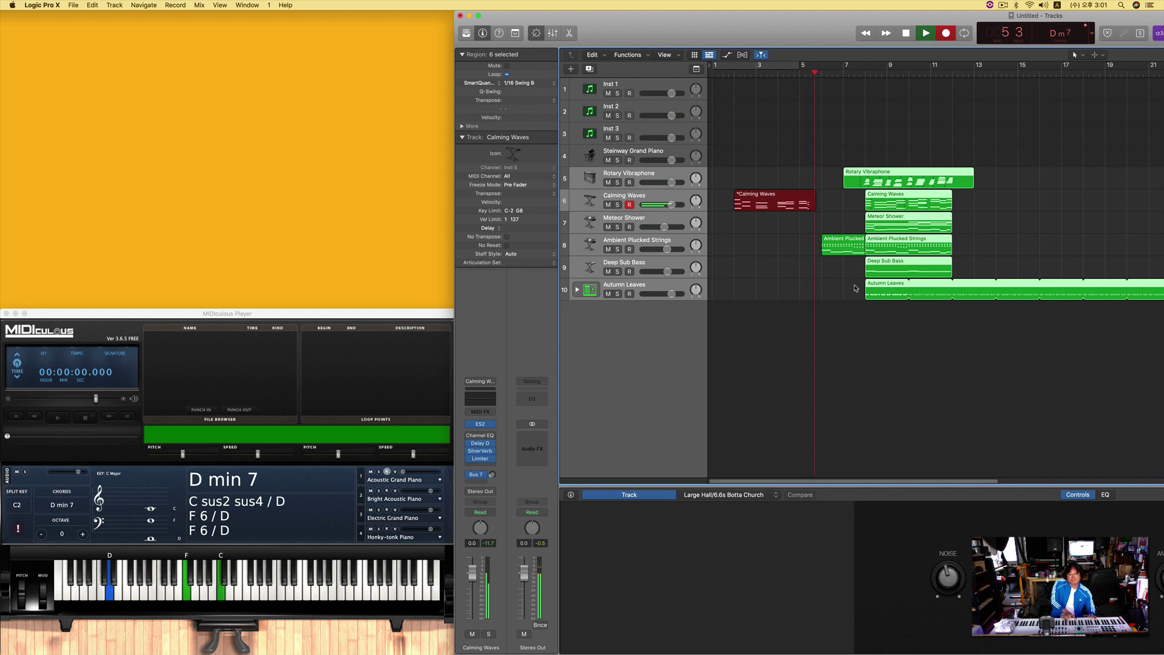
key("space")
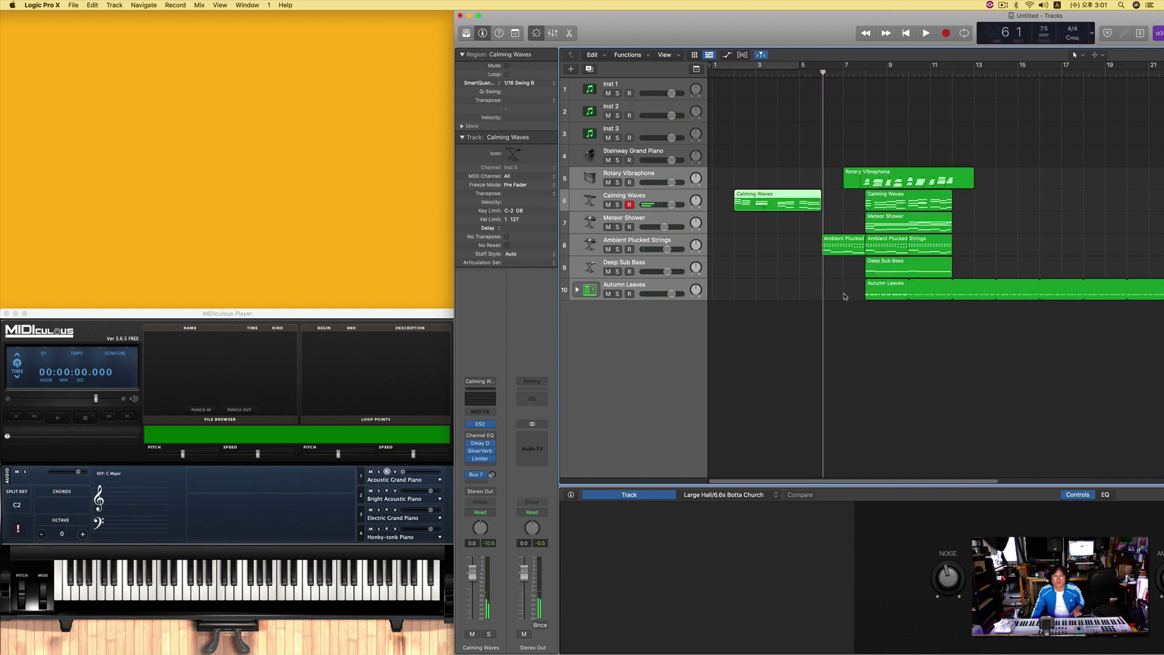
Step: Record a new four-bar drum part on the Autumn Leaves track from bar 2, under the new Calming Waves region
left_click(663, 157)
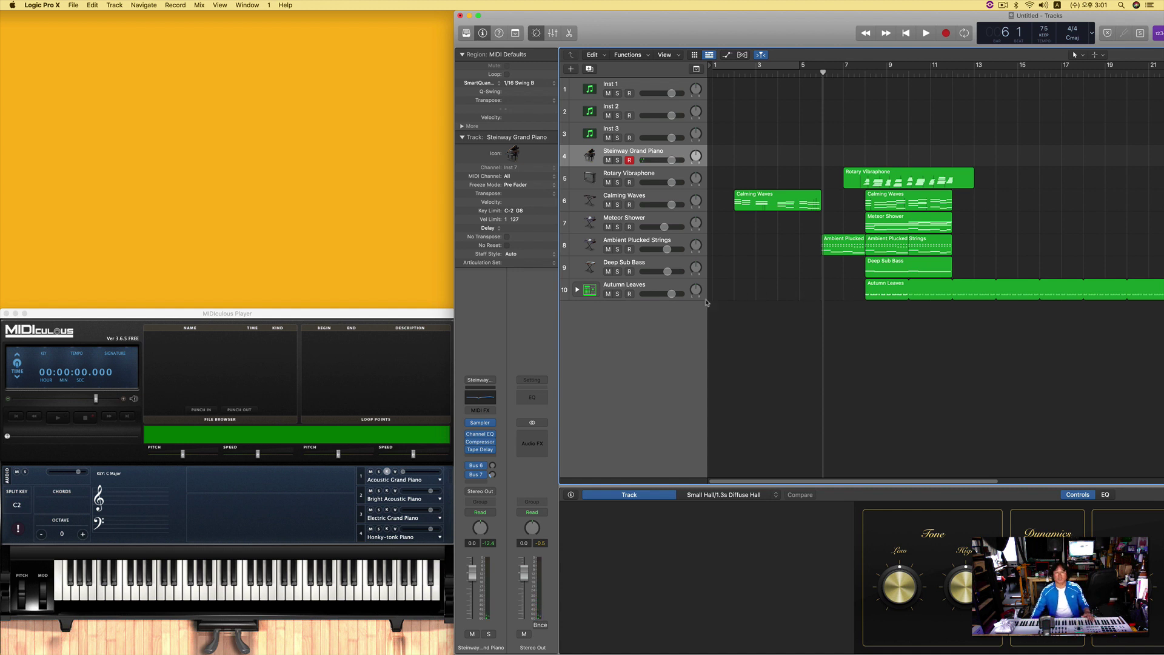
left_click(640, 289)
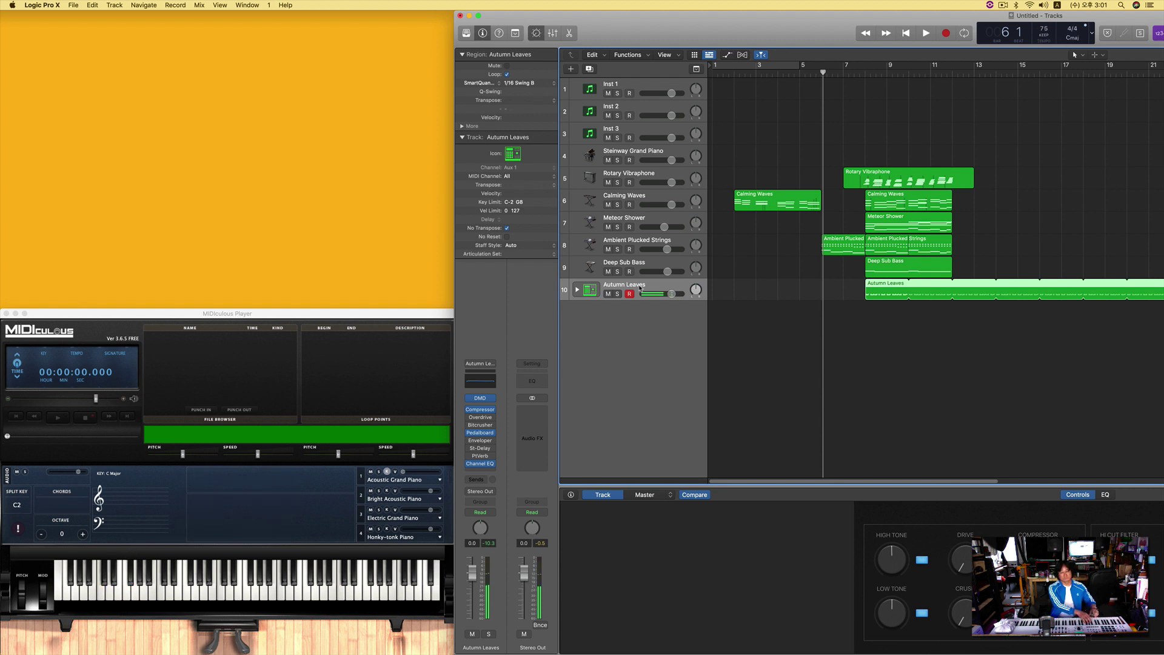
key("comma")
key("comma")
key("comma")
key("comma")
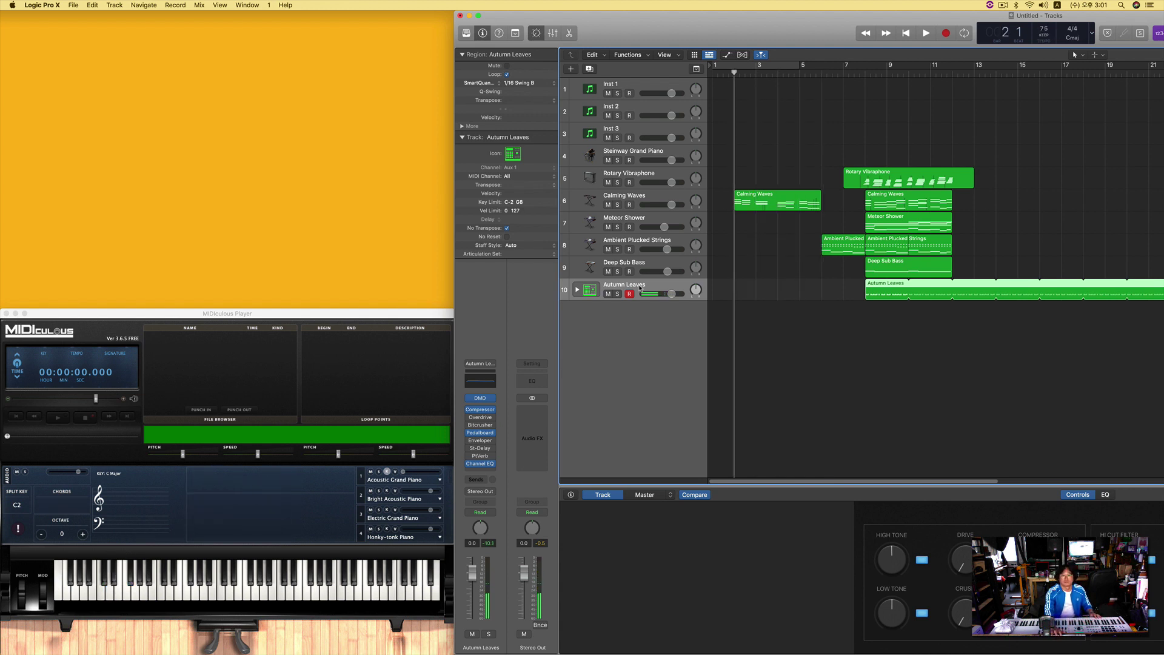
key("r")
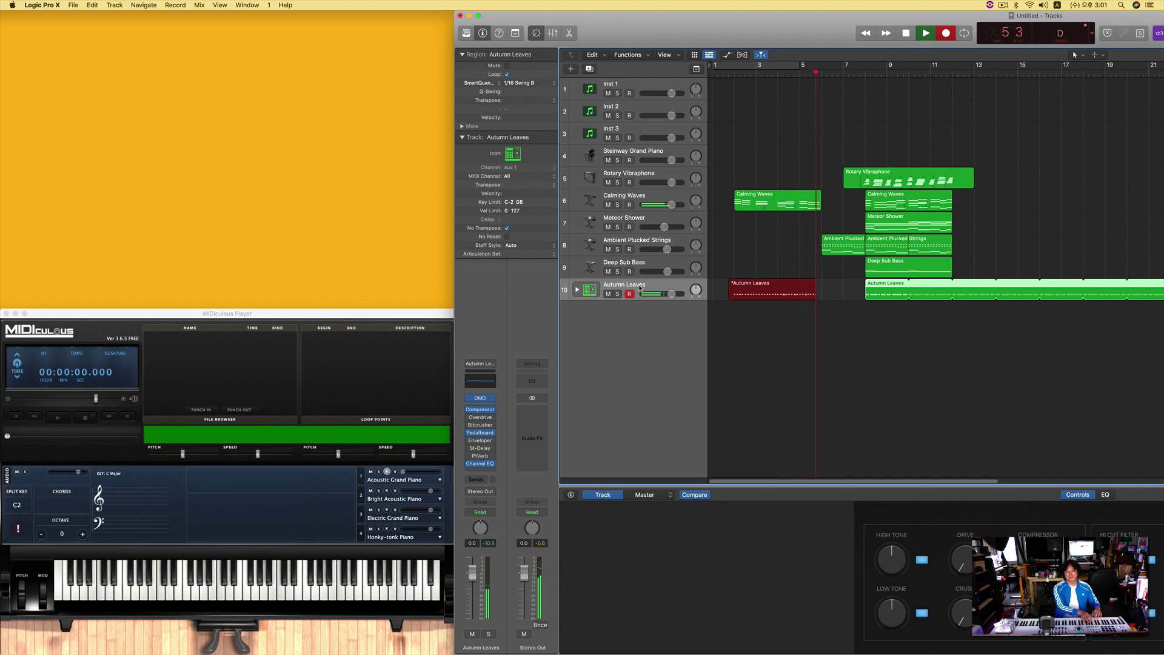
key("space")
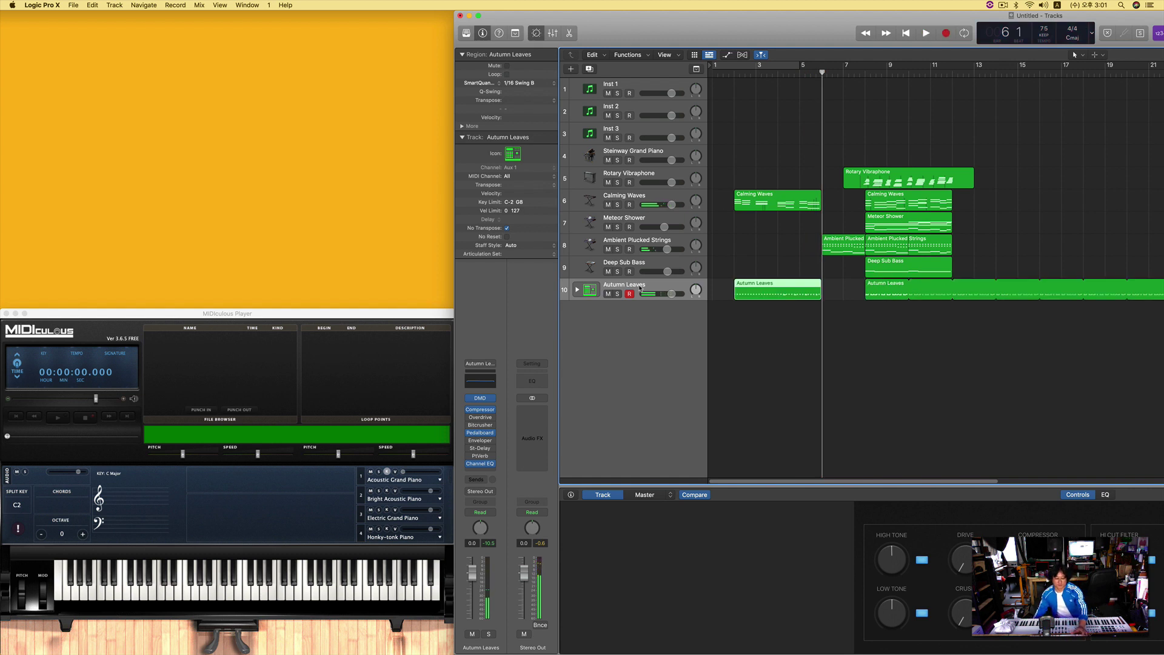
Step: Set the snare note on beat 4 of bar 4 in the new Autumn Leaves region to velocity 119 and play the intro
double_click(777, 289)
left_click_drag(732, 652, 741, 651)
key("Delete")
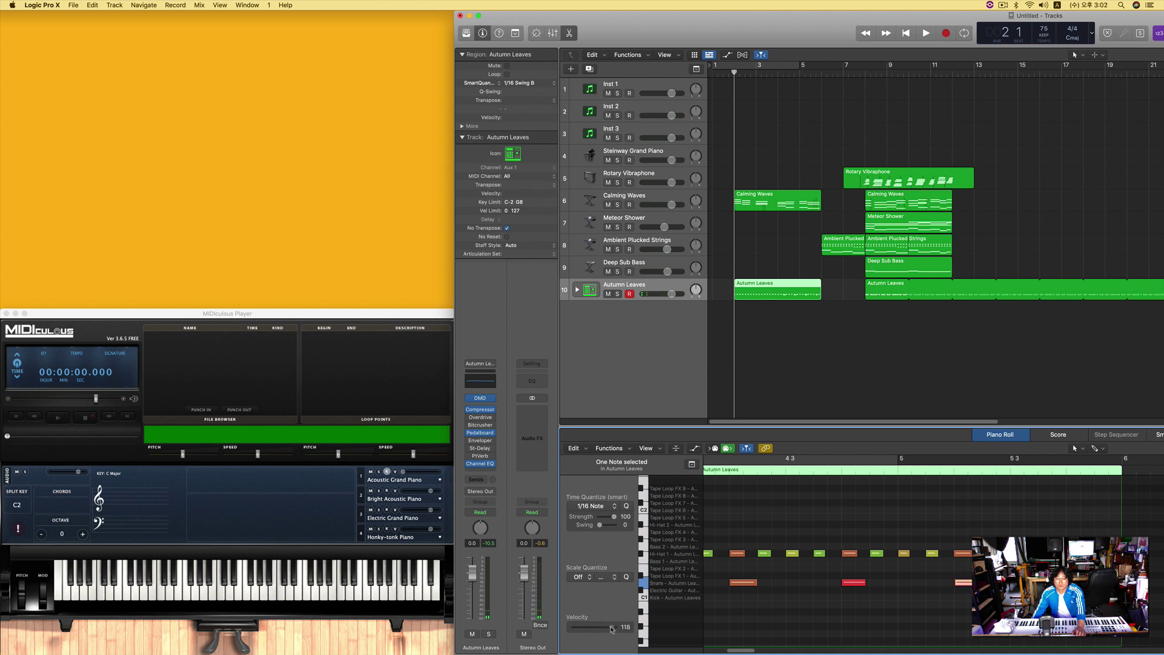
scroll(706, 596, "left", 5)
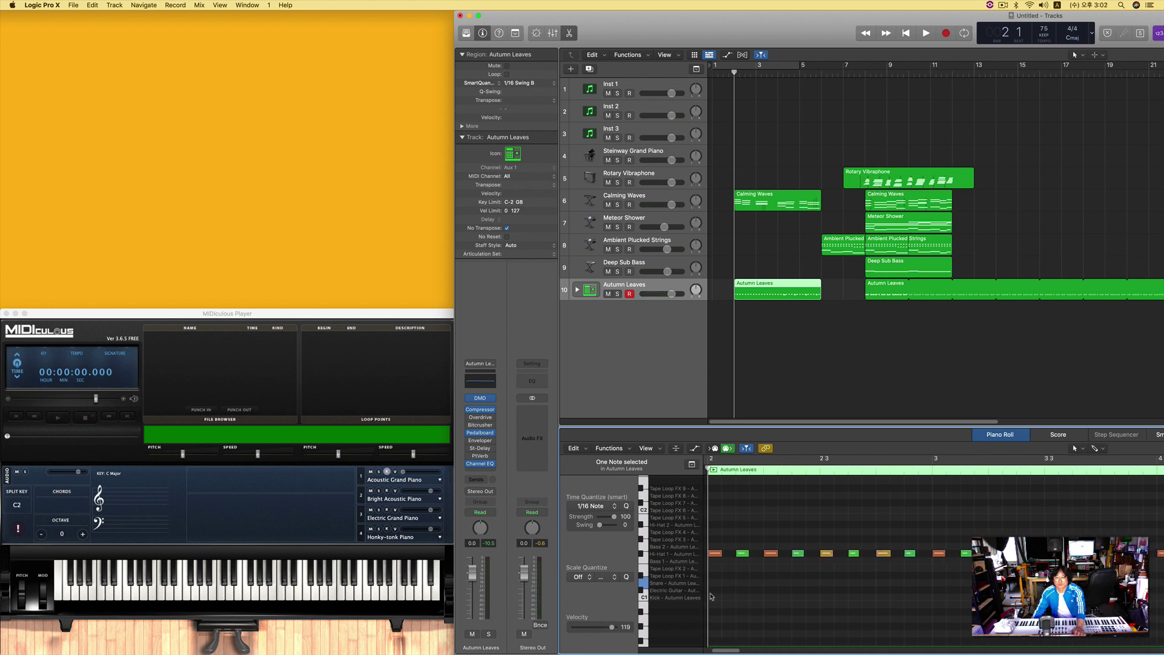
key("space")
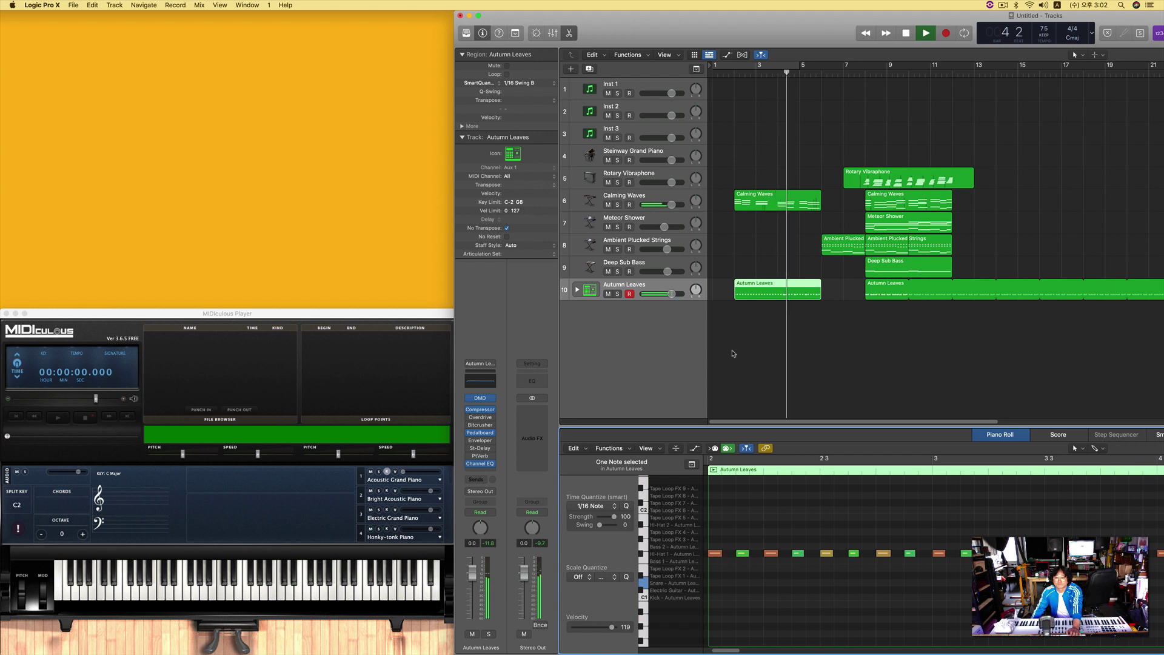
key("space")
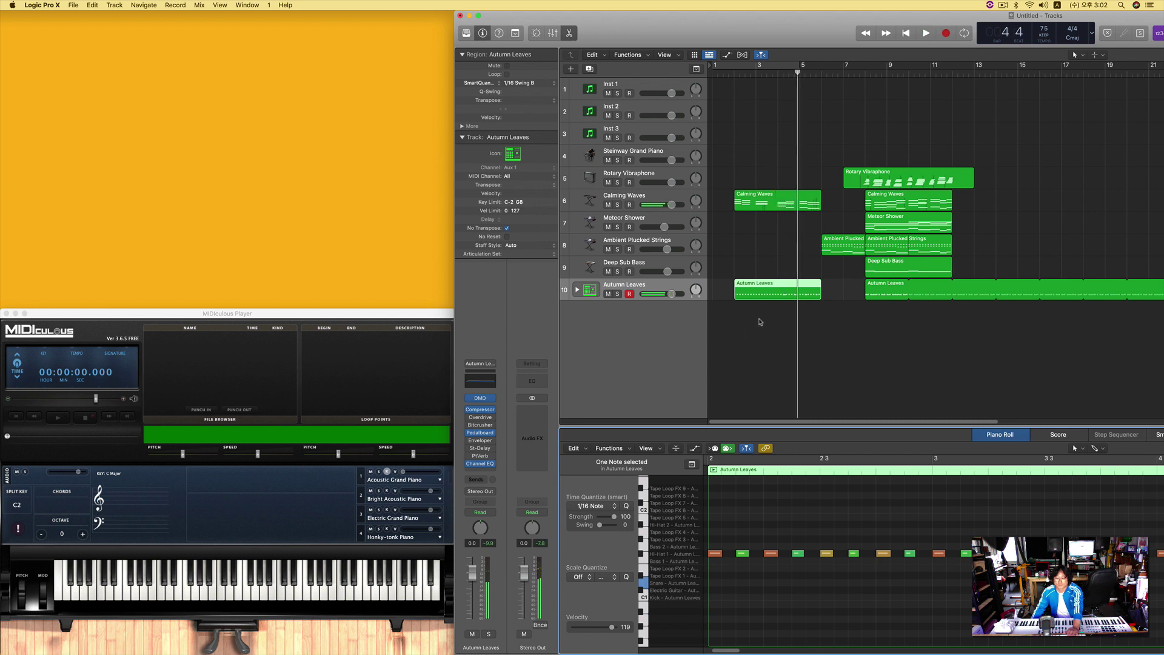
Step: Split the new Autumn Leaves region at bar 4 with the Scissors tool and return to the Pointer tool
key("comma")
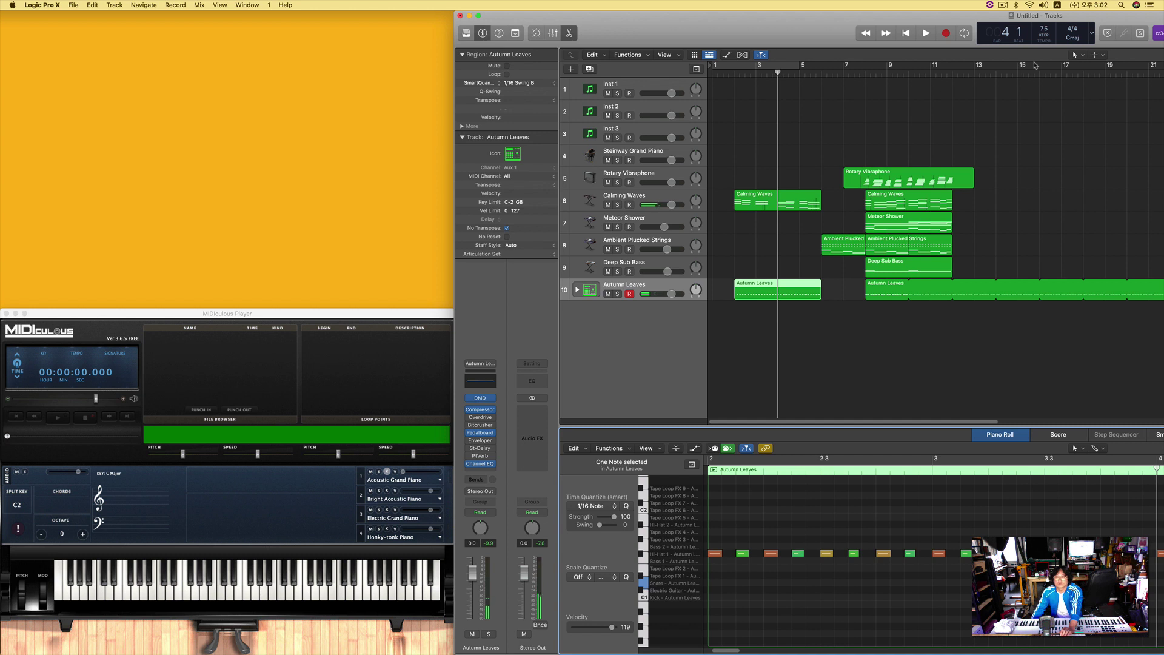
left_click(1074, 56)
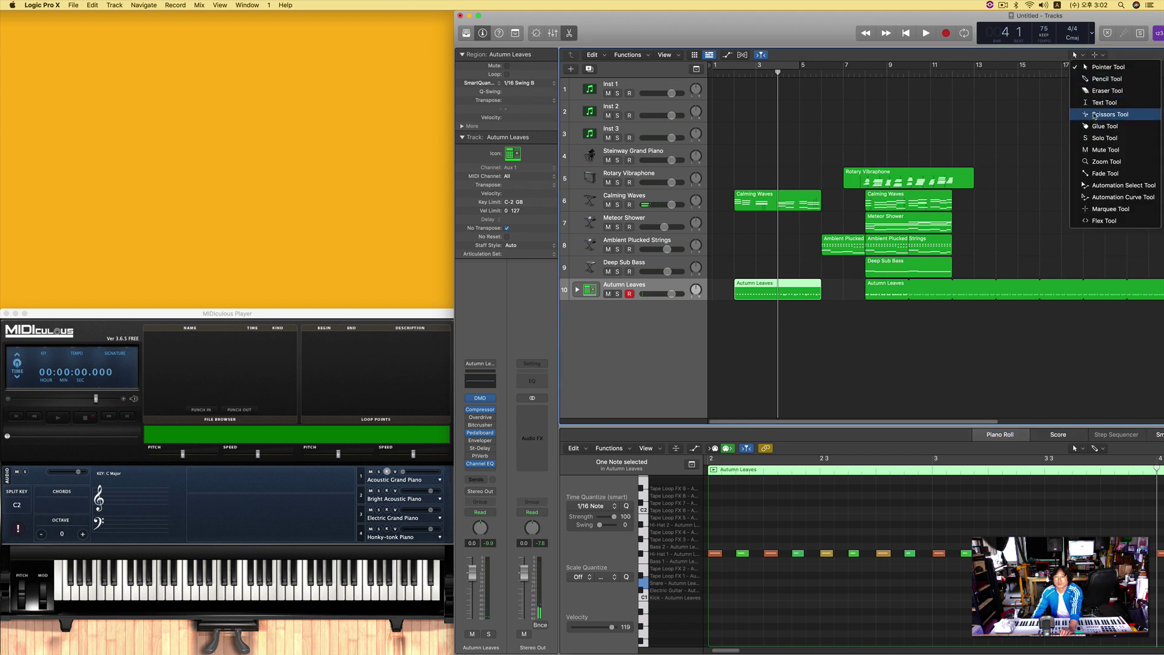
key("Return")
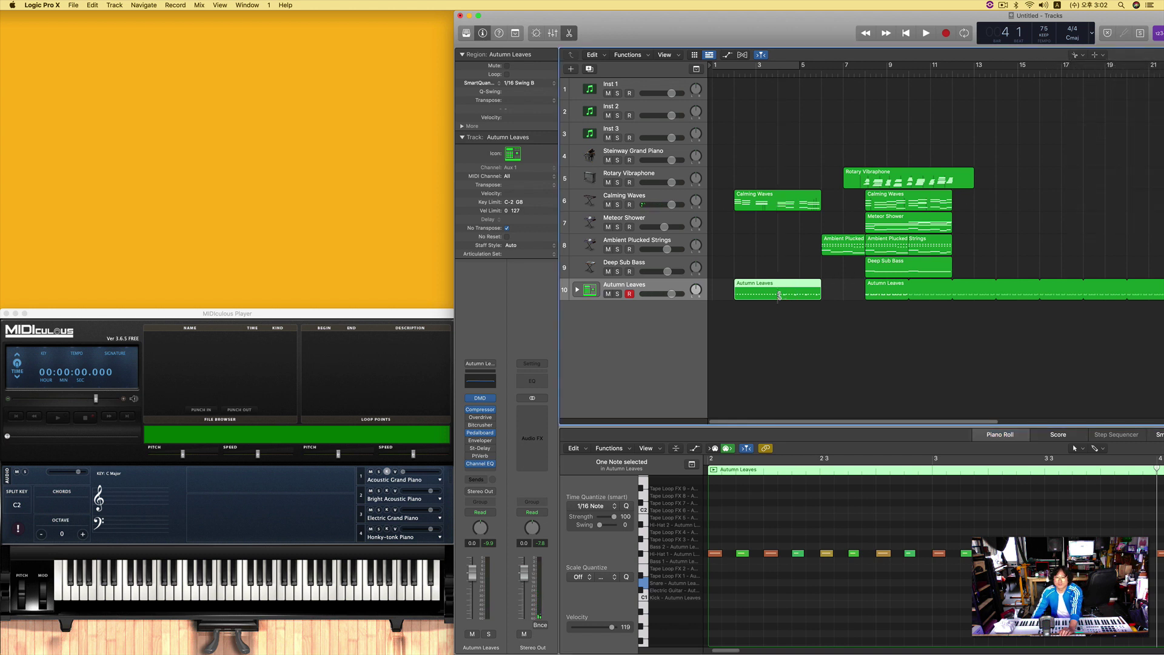
left_click(781, 294)
left_click(1072, 57)
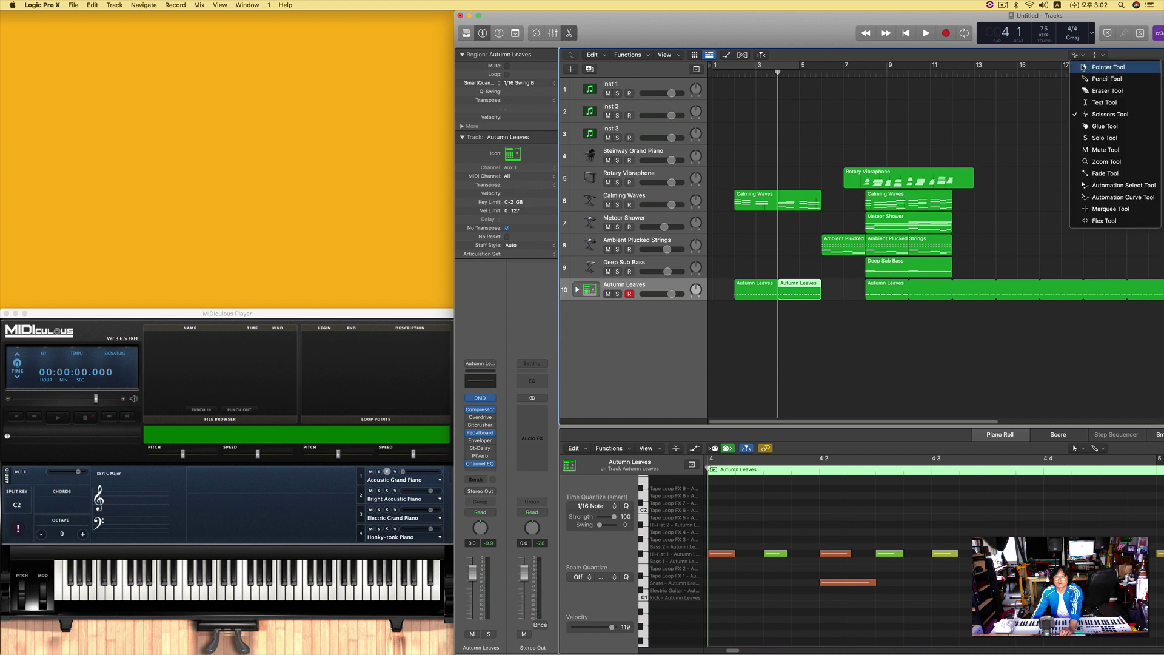
left_click(1083, 67)
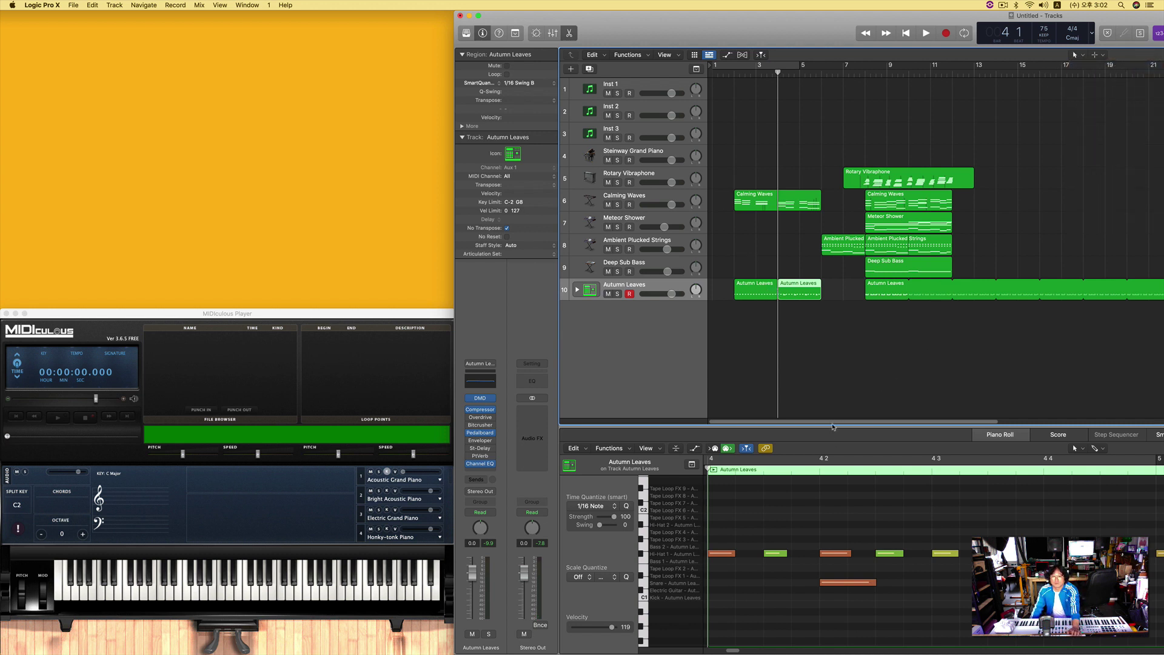
Step: Shorten the looping of the main Autumn Leaves region to end at bar 12 and hide the inspector
left_click_drag(833, 423, 897, 419)
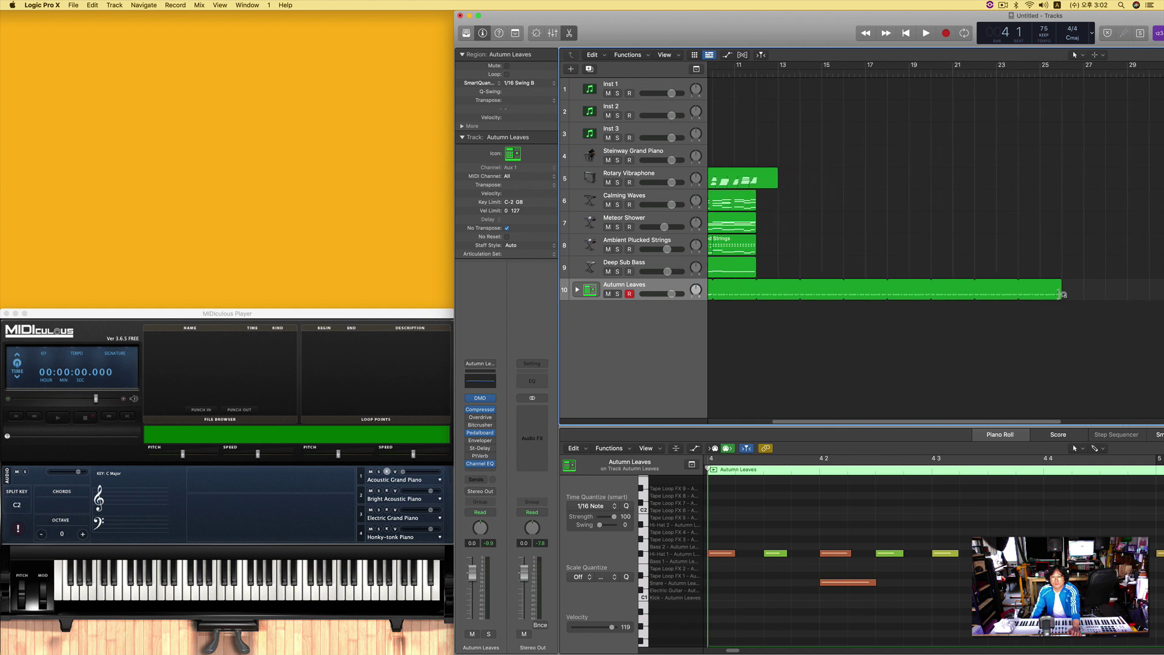
left_click_drag(1063, 294, 759, 298)
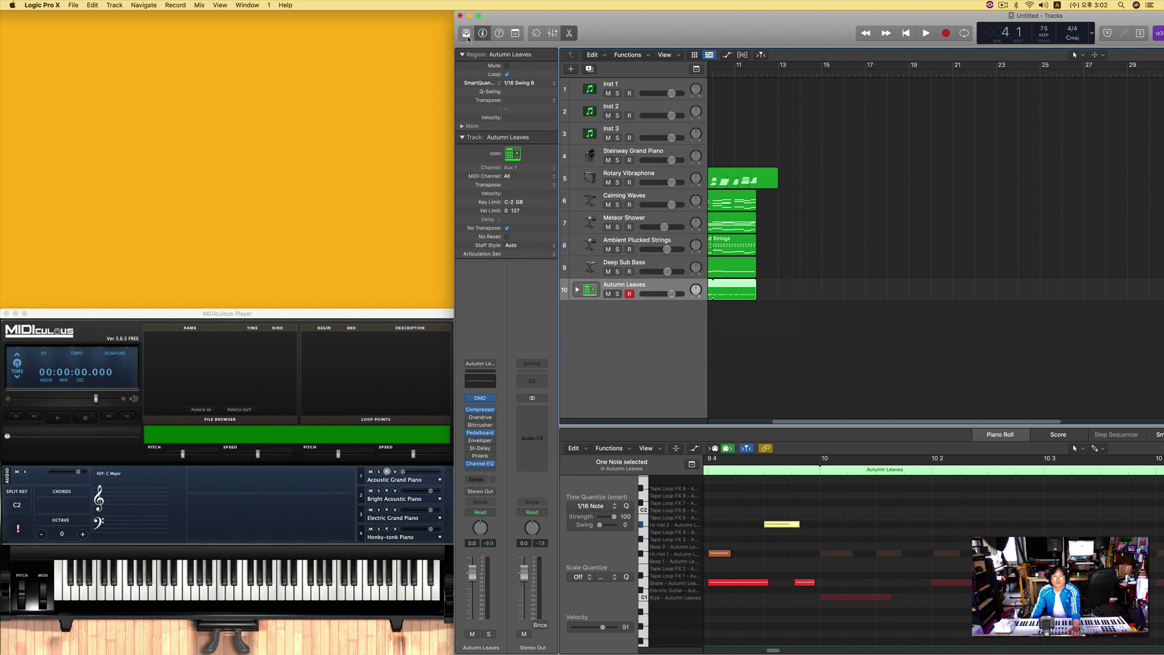
left_click(482, 34)
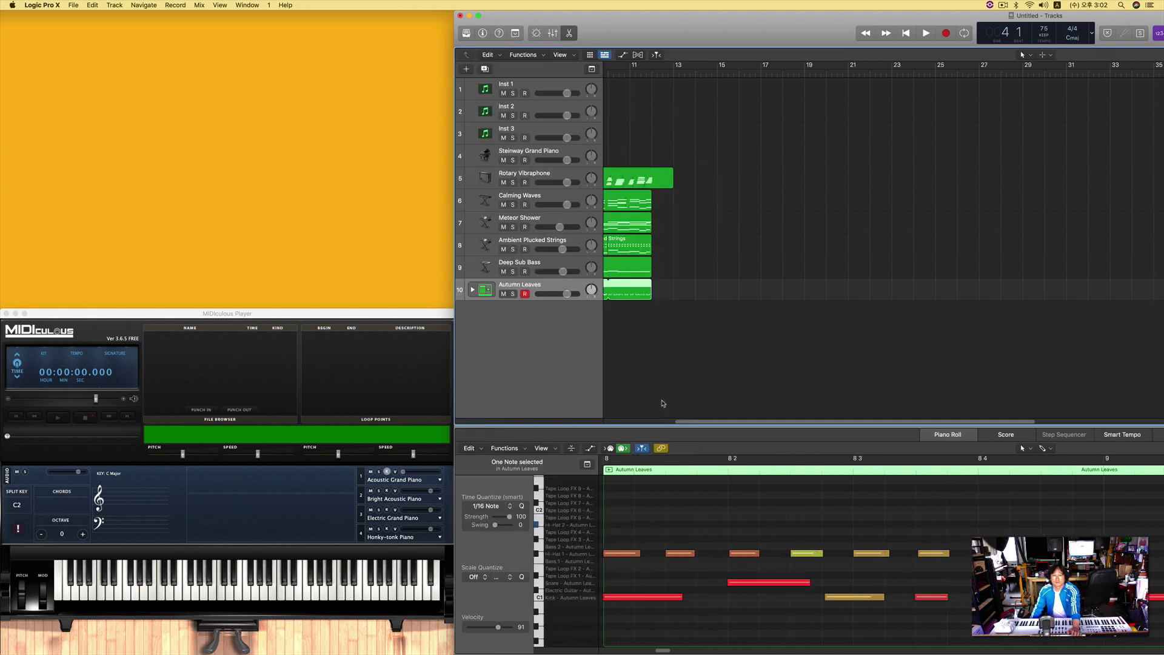
left_click_drag(697, 423, 624, 425)
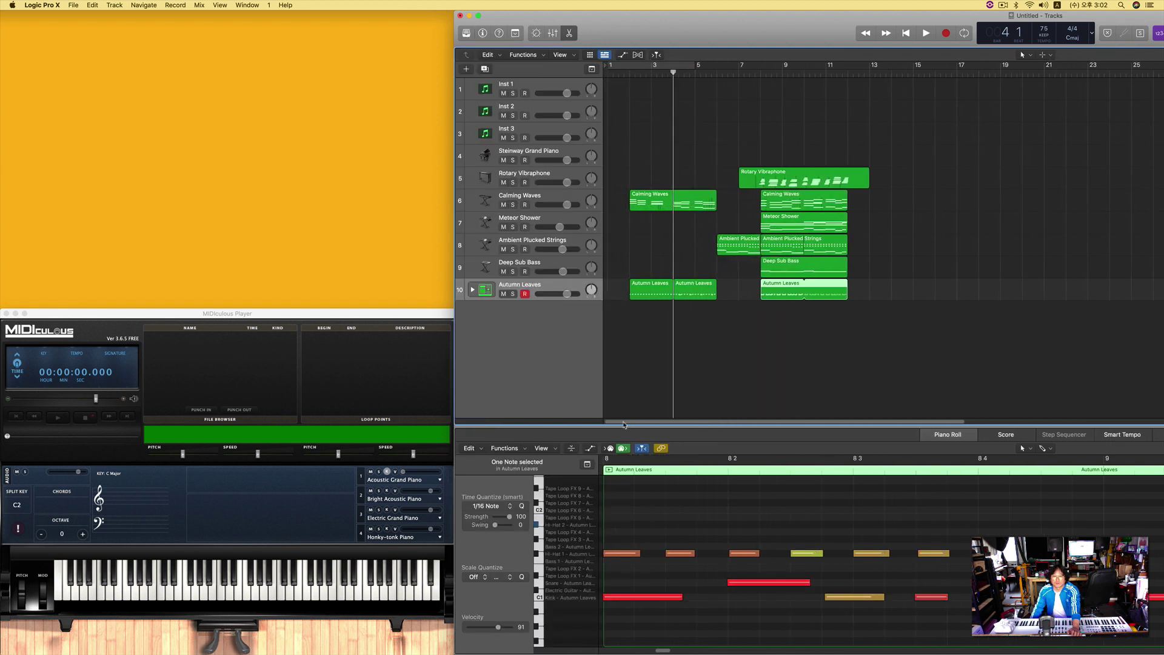
key("space")
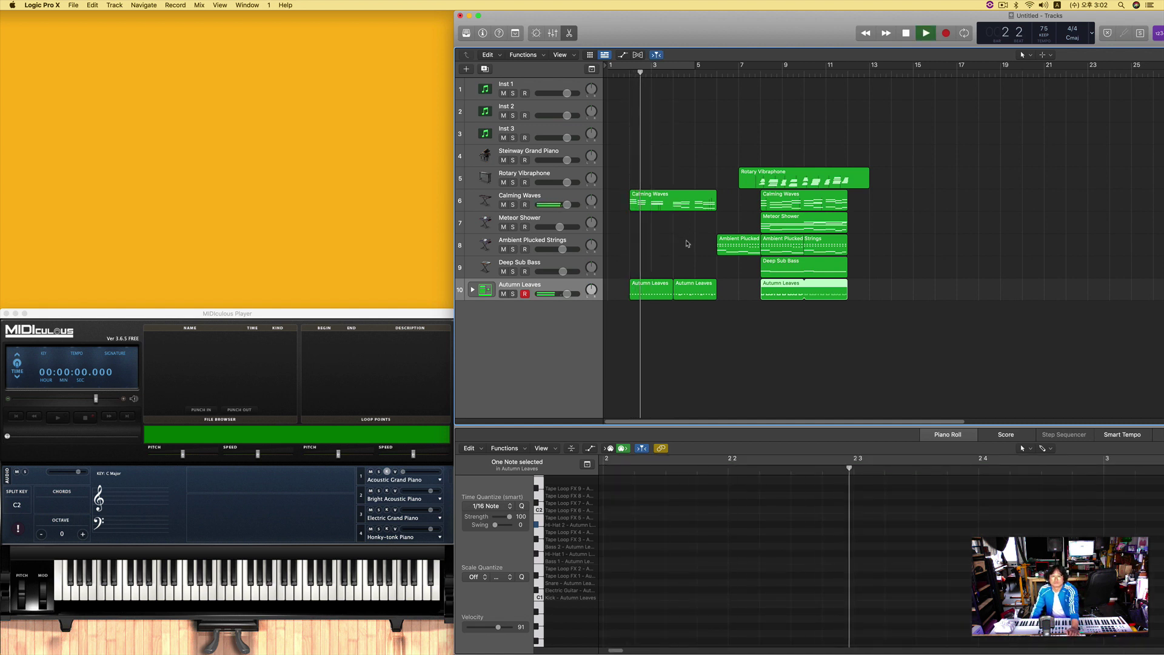
key("space")
left_click(728, 153)
left_click_drag(729, 153, 761, 239)
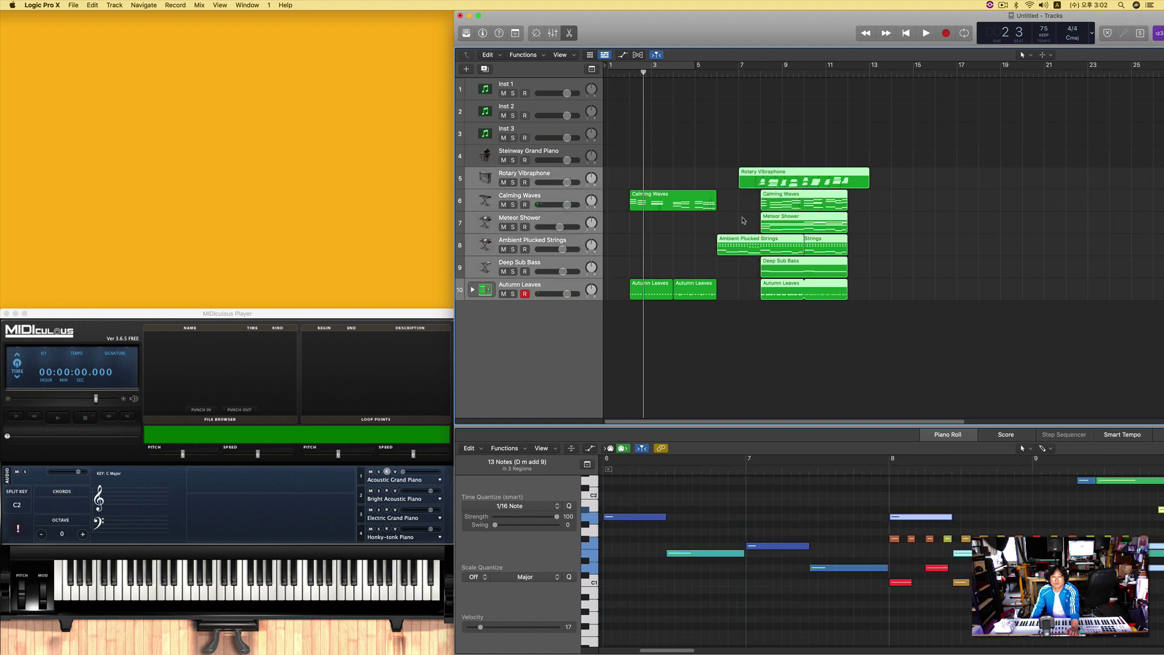
left_click(746, 228)
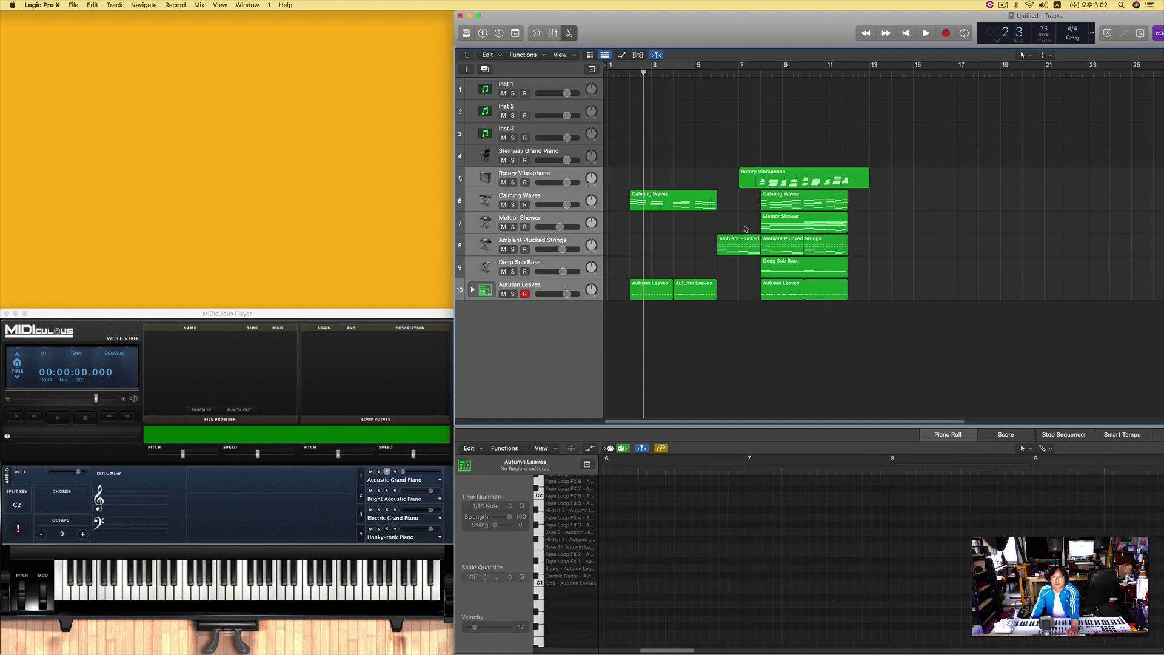
Step: Move the first Ambient Plucked Strings region to bar 4, and shift it with all the main section's regions four bars to the right
left_click(751, 244)
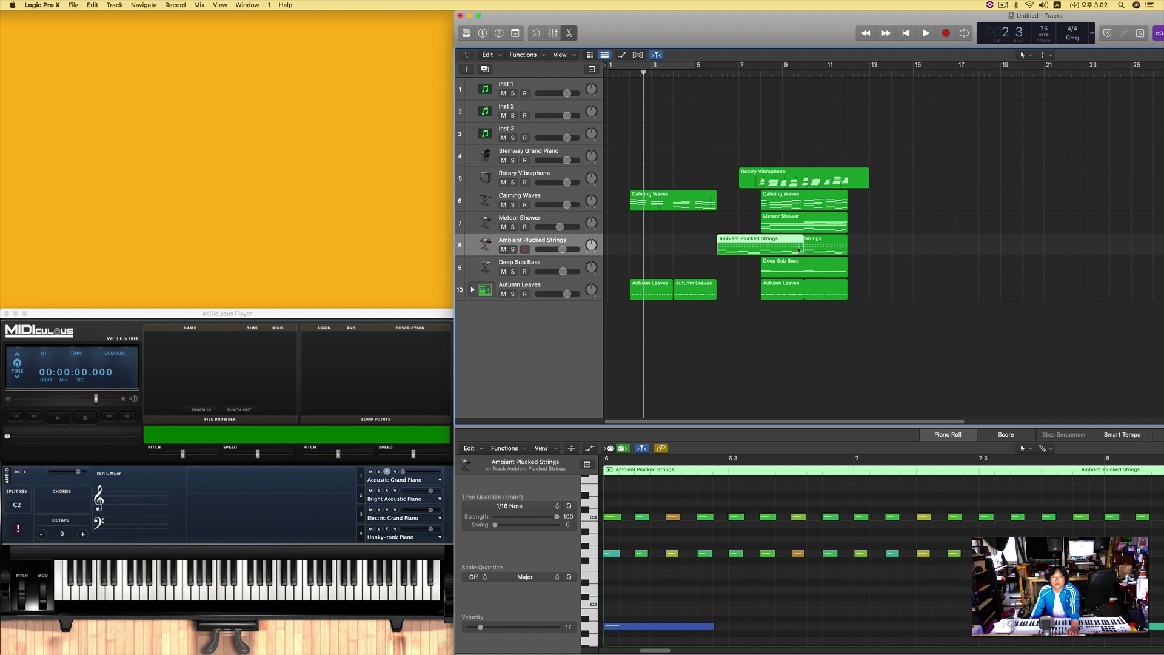
left_click_drag(778, 240, 735, 240)
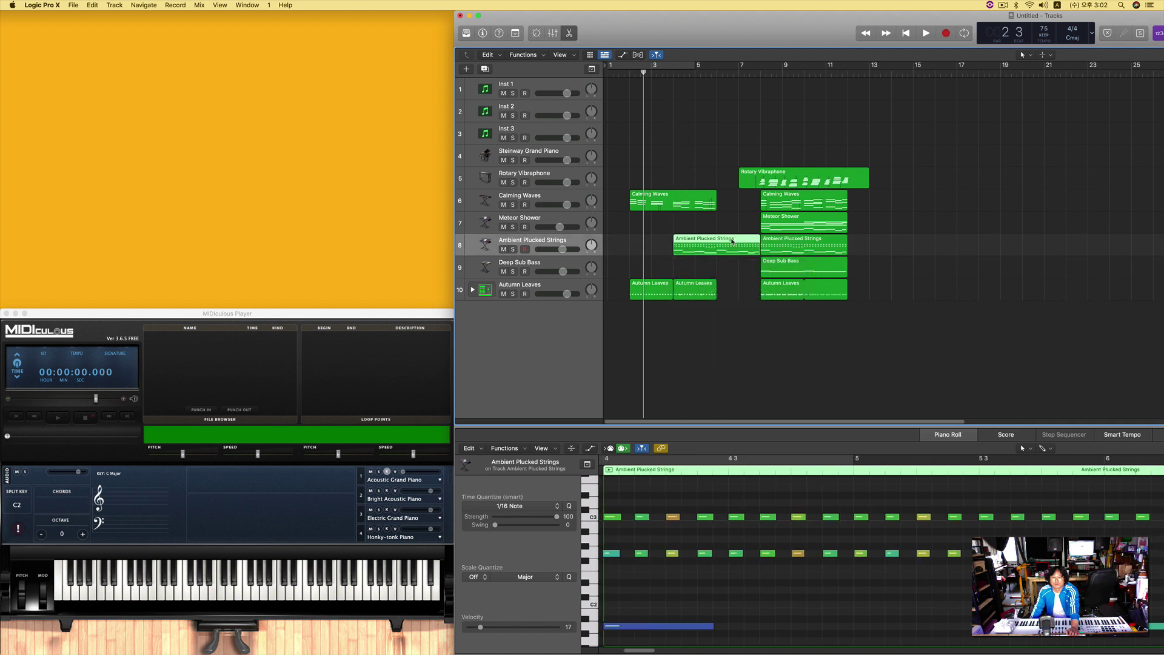
left_click_drag(727, 163, 862, 306)
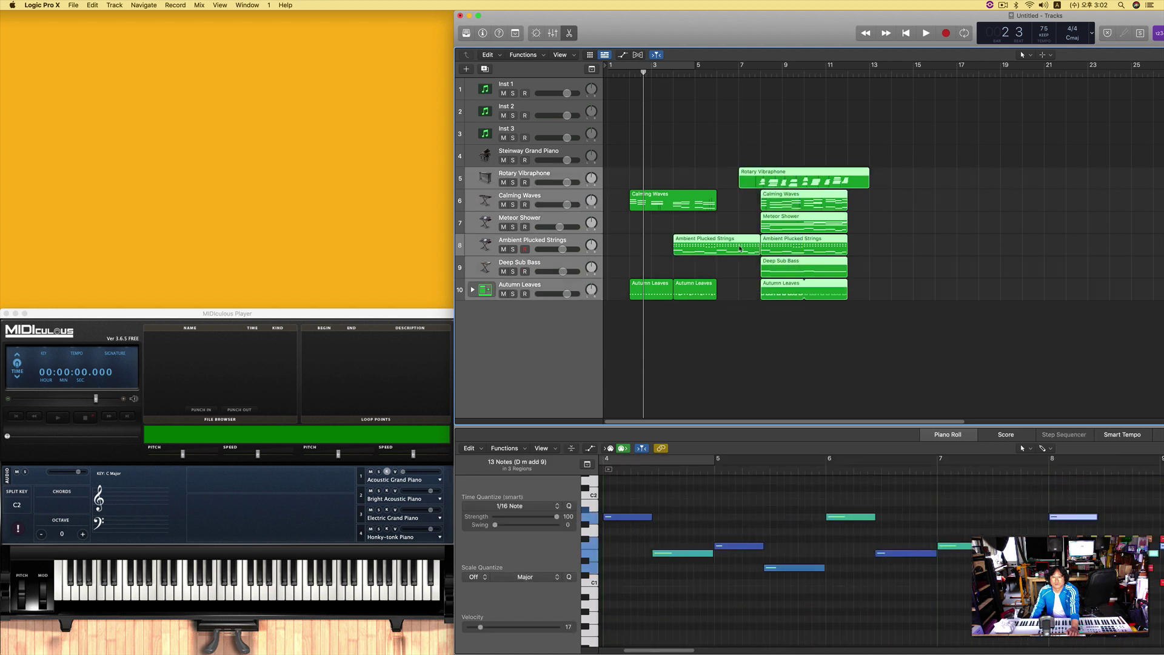
left_click_drag(737, 239, 816, 240)
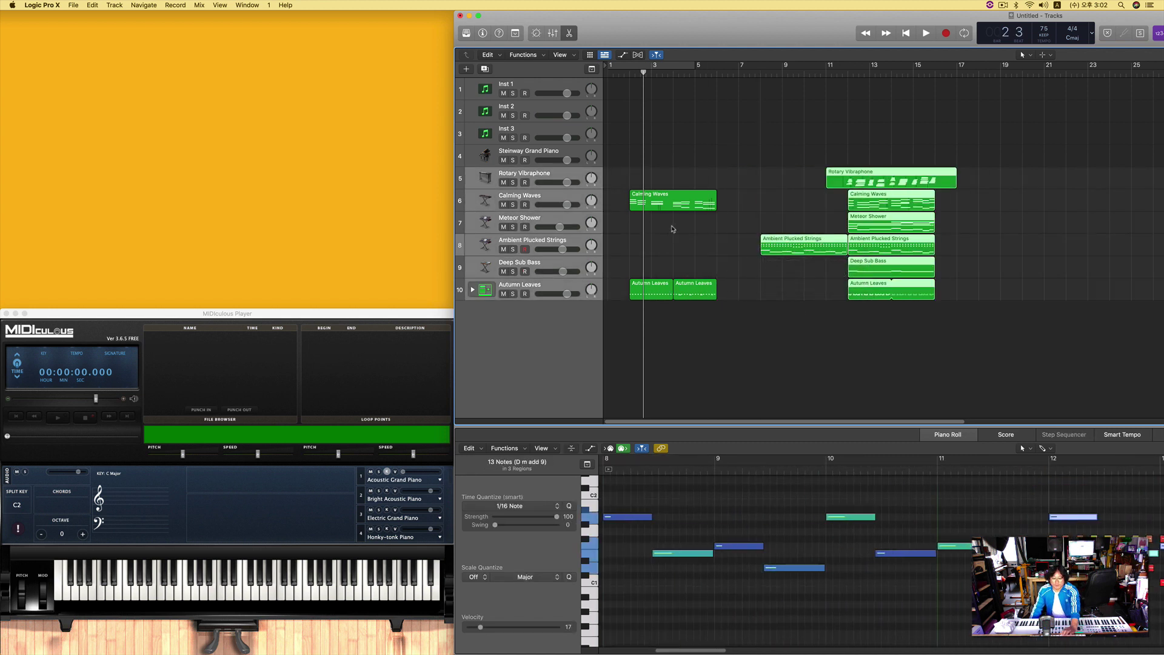
Step: Move the two short Autumn Leaves regions to bar 6 and copy the Calming Waves intro region to bar 6
left_click_drag(657, 265, 751, 291)
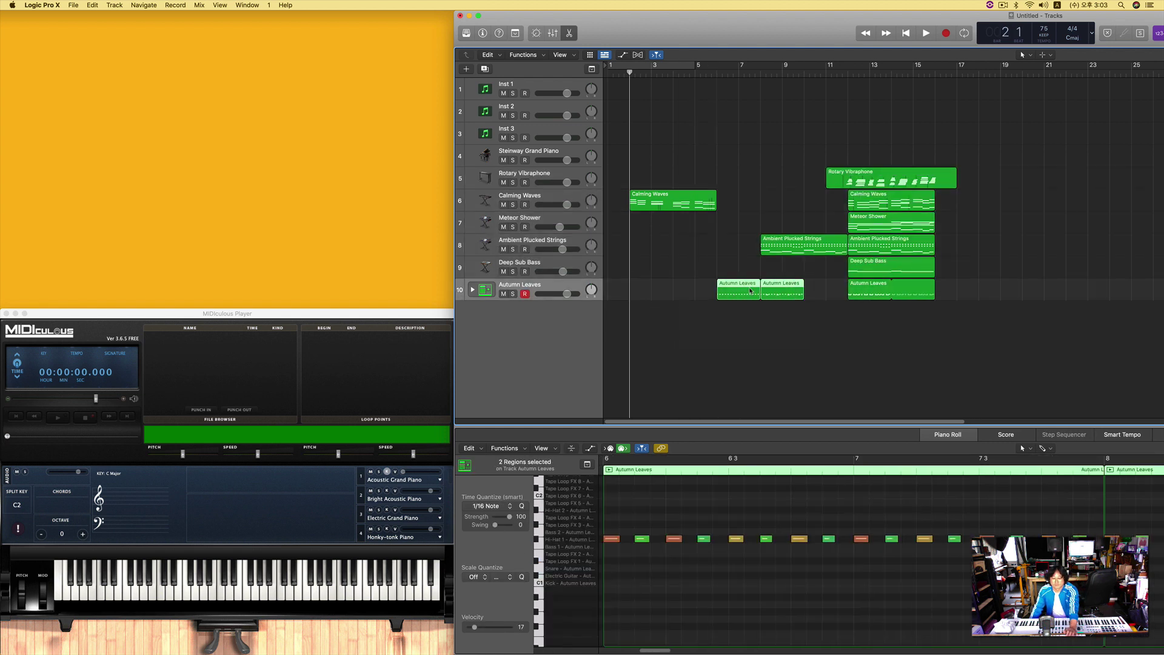
key("space")
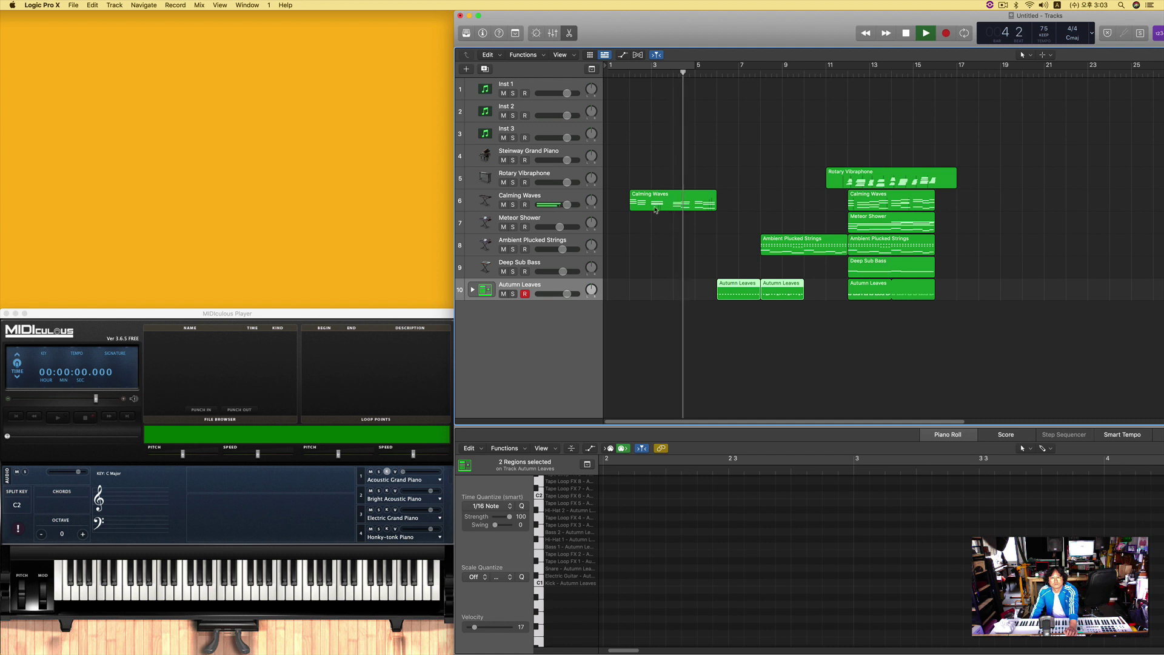
left_click_drag(656, 210, 753, 202)
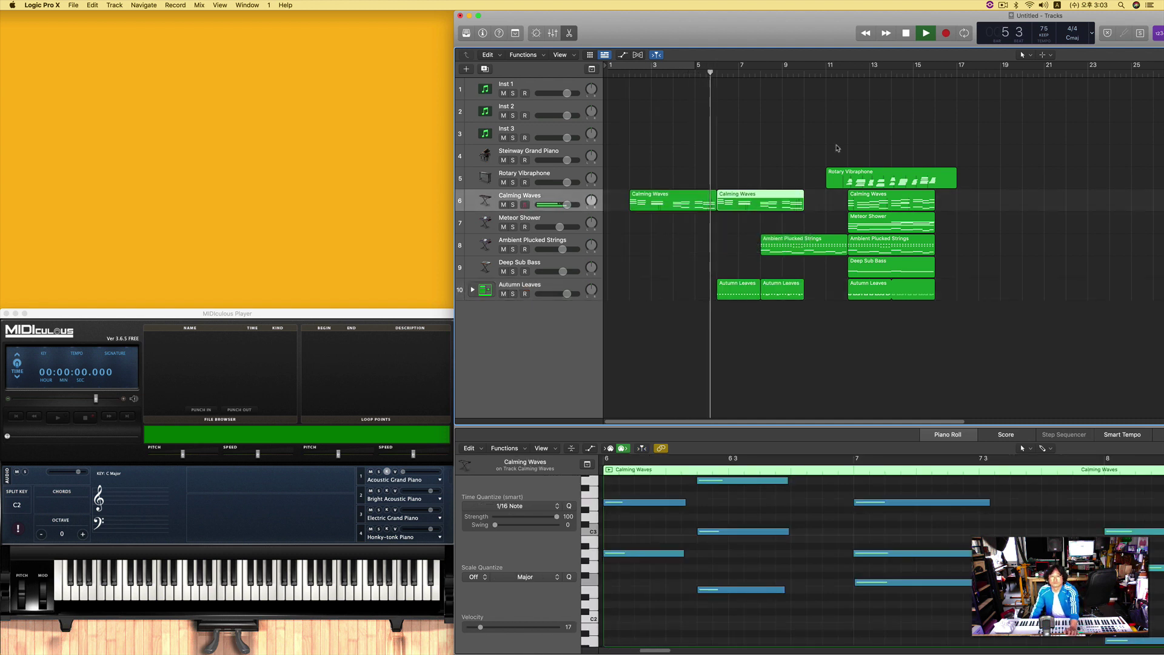
Step: Move both Ambient Plucked Strings regions and the rest of the main section seven bars to the right during playback
left_click_drag(838, 148, 891, 307)
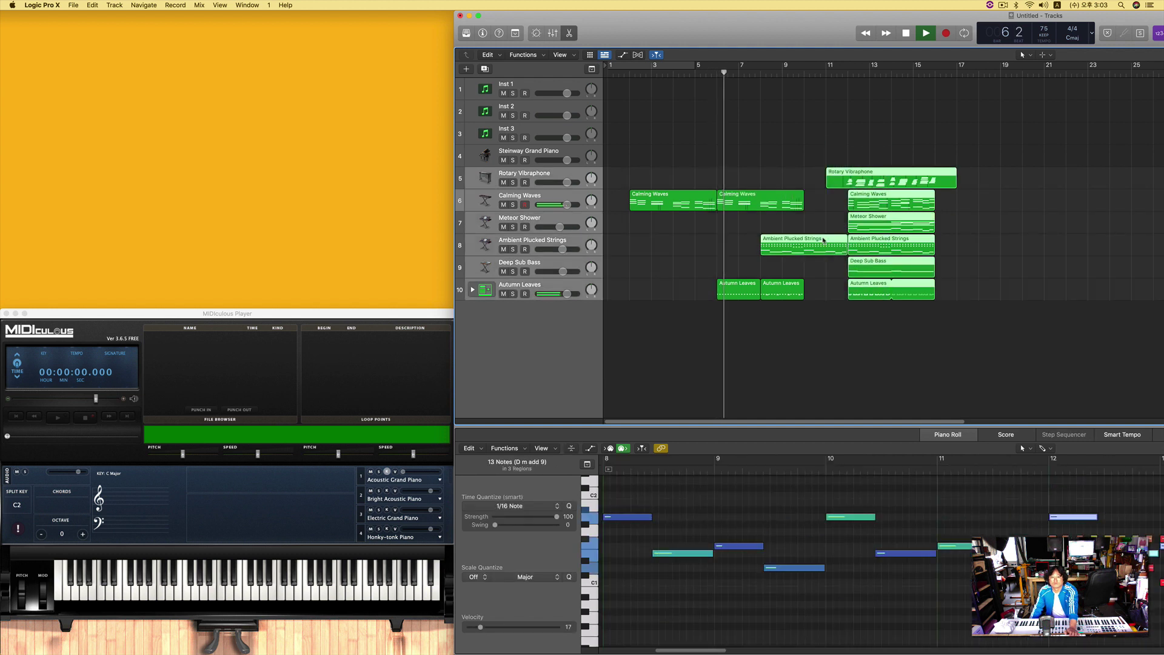
left_click_drag(824, 241, 973, 246)
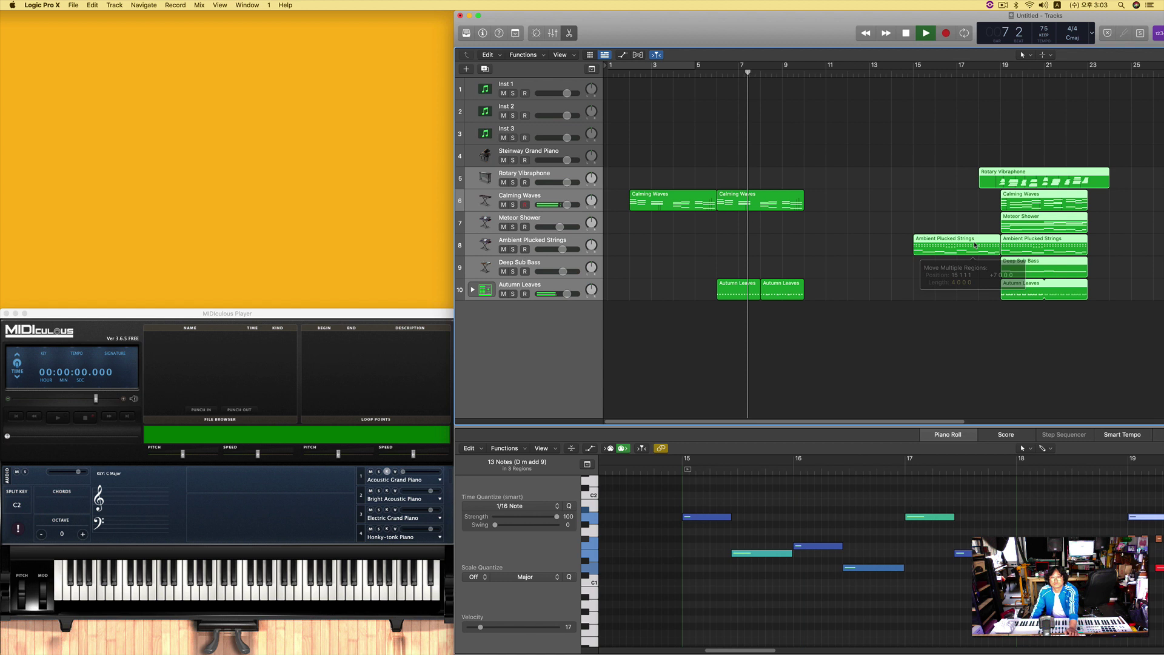
left_click(879, 258)
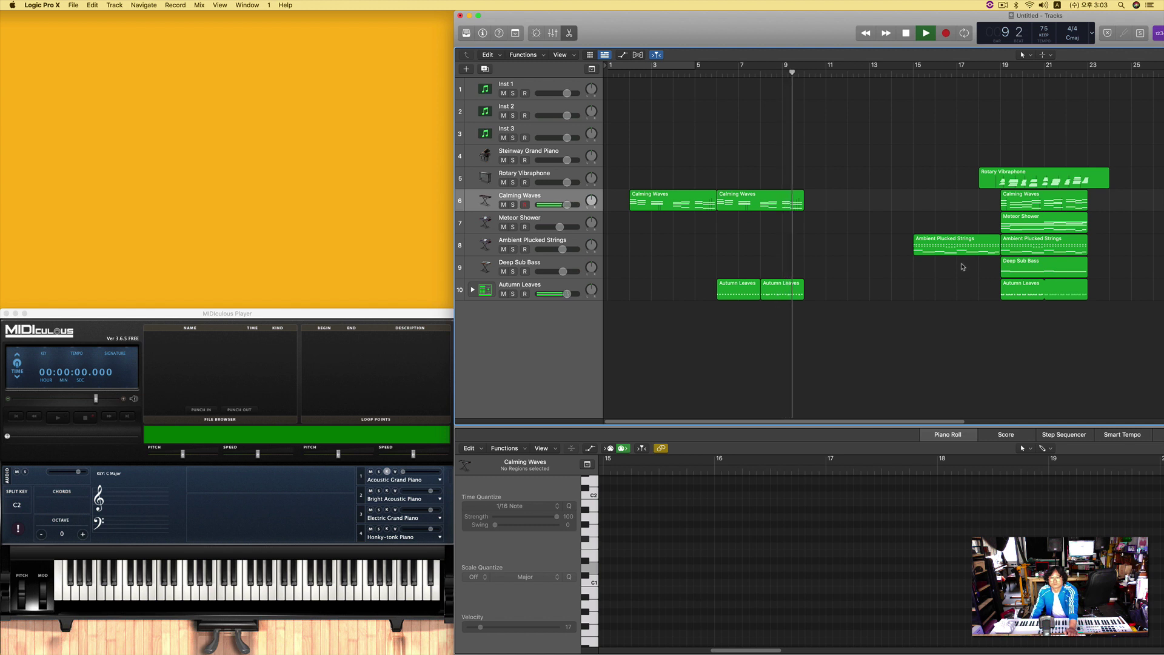
key("space")
Step: Move the main Deep Sub Bass and Autumn Leaves regions back to bar 10 and play the transition into them
left_click(783, 291)
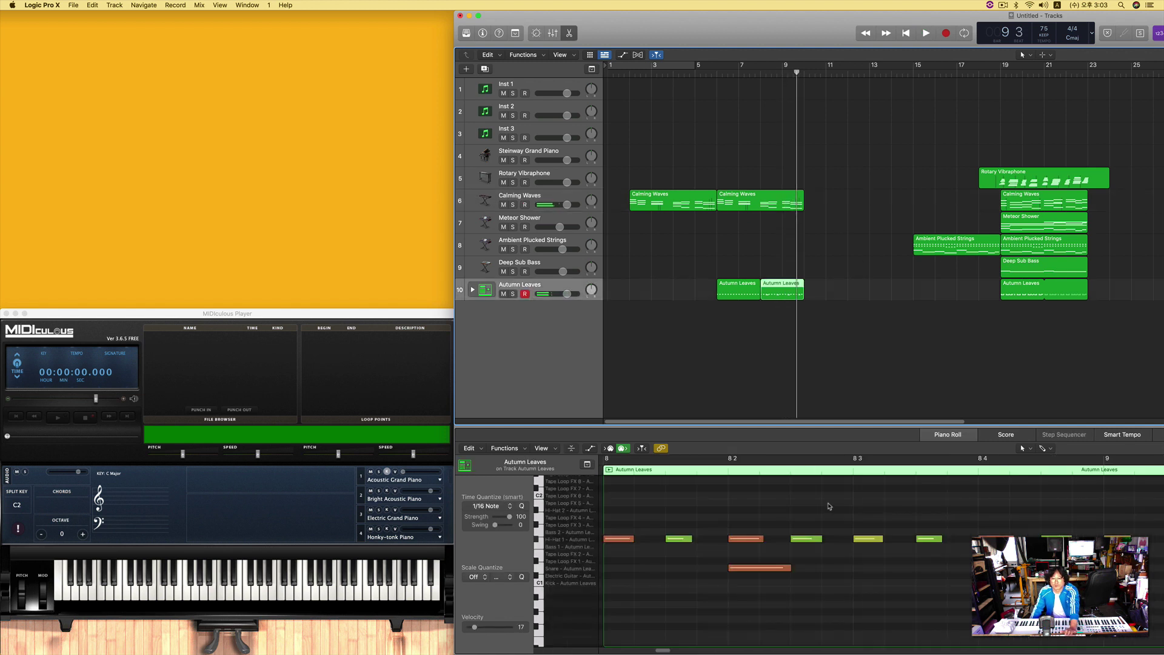
left_click_drag(664, 651, 669, 651)
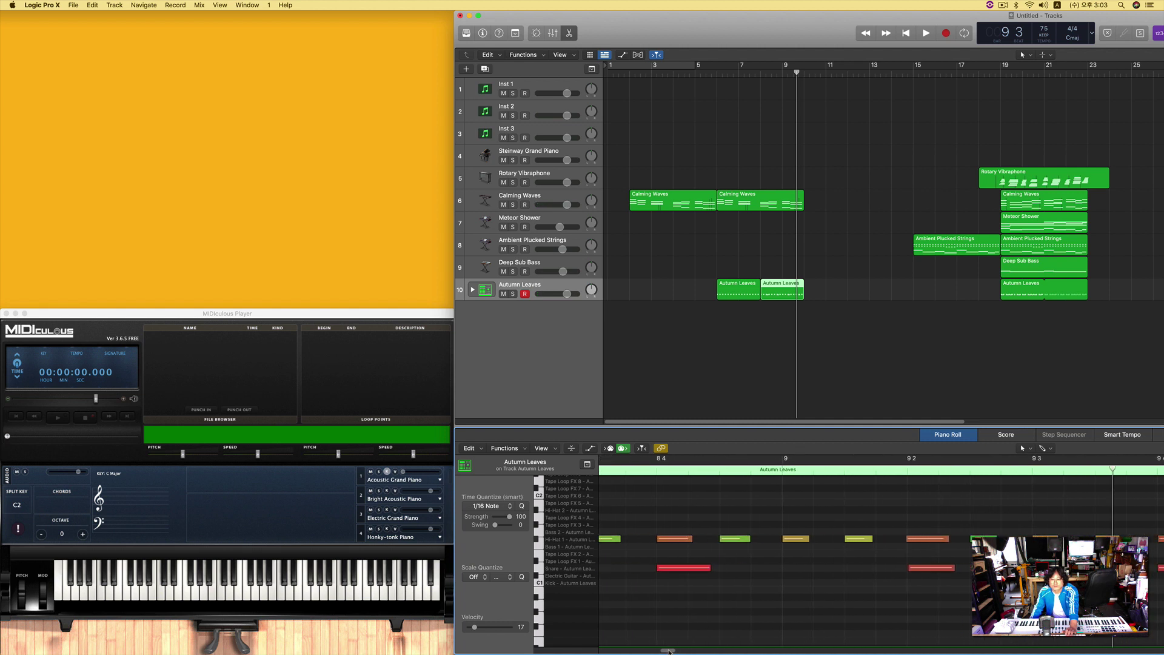
left_click_drag(669, 650, 666, 651)
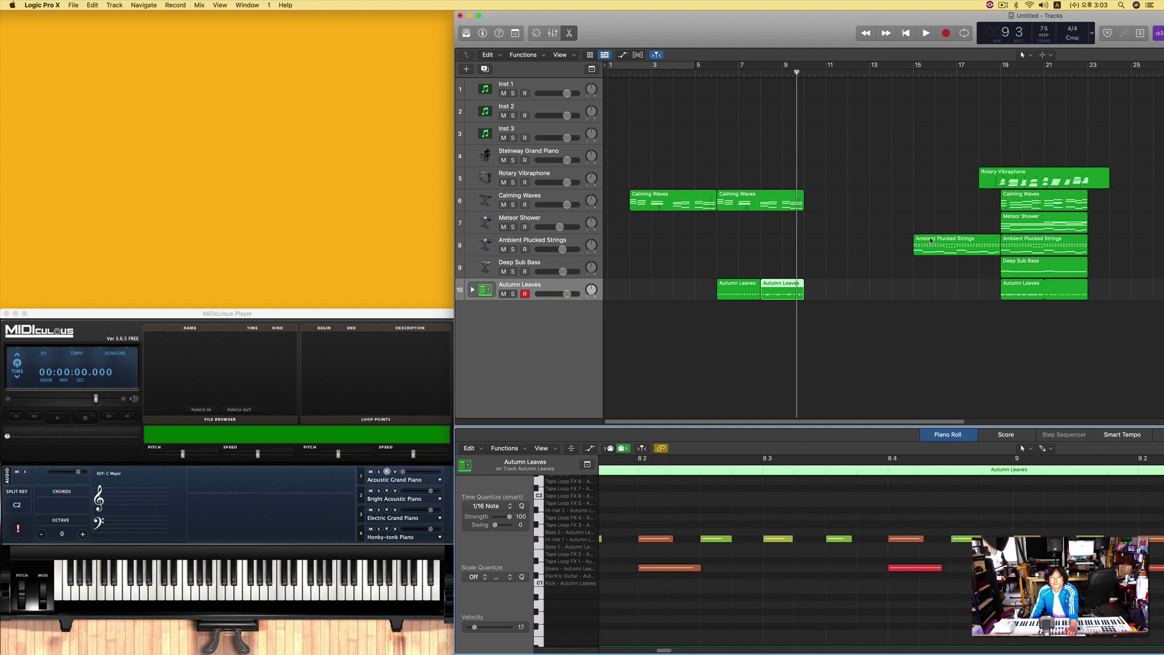
left_click_drag(994, 272, 821, 284)
key("space")
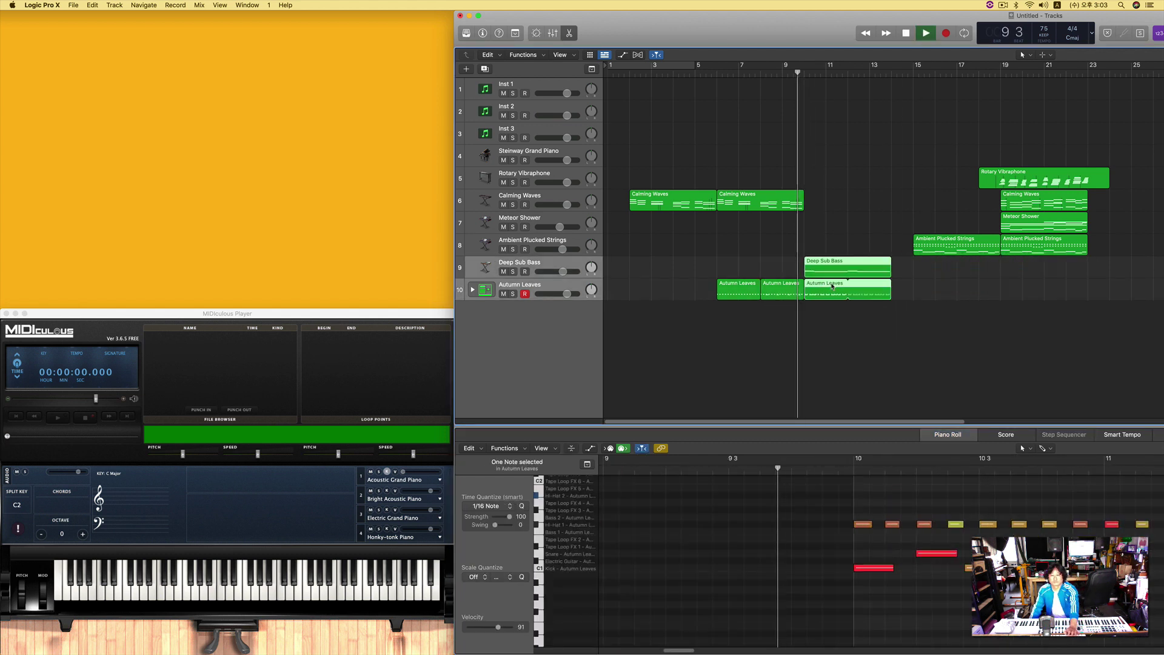
Step: Copy the second Calming Waves region to bar 10 and play the transition from bar 8
key("space")
left_click(767, 201)
left_click_drag(768, 202, 854, 203)
key("comma")
key("comma")
key("comma")
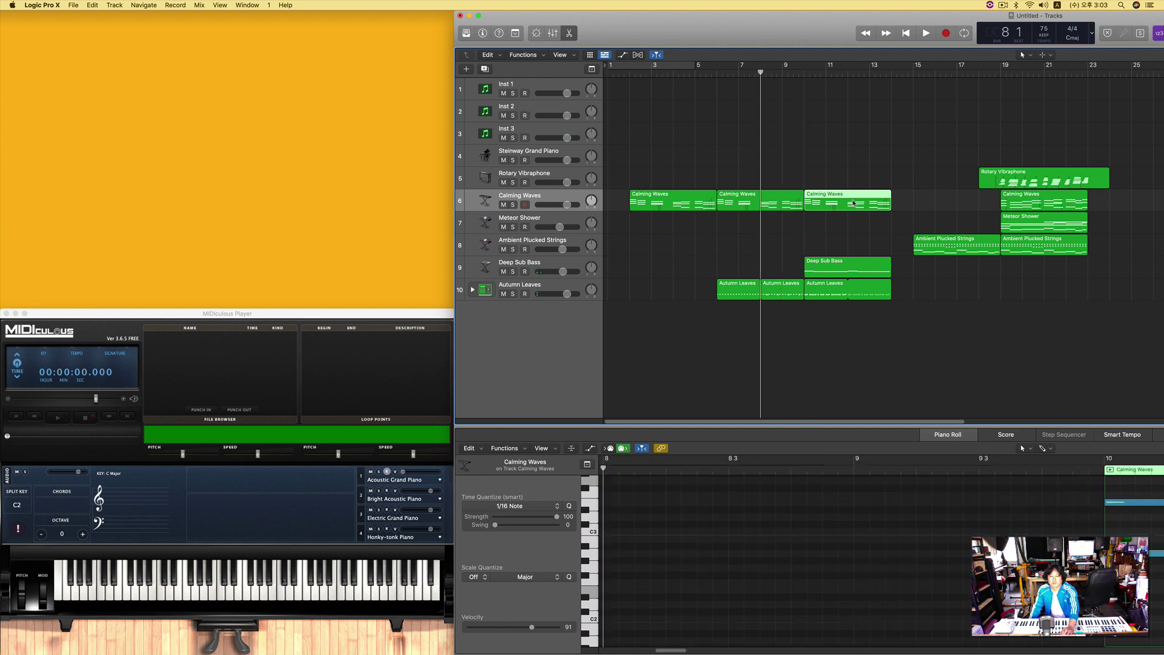
key("space")
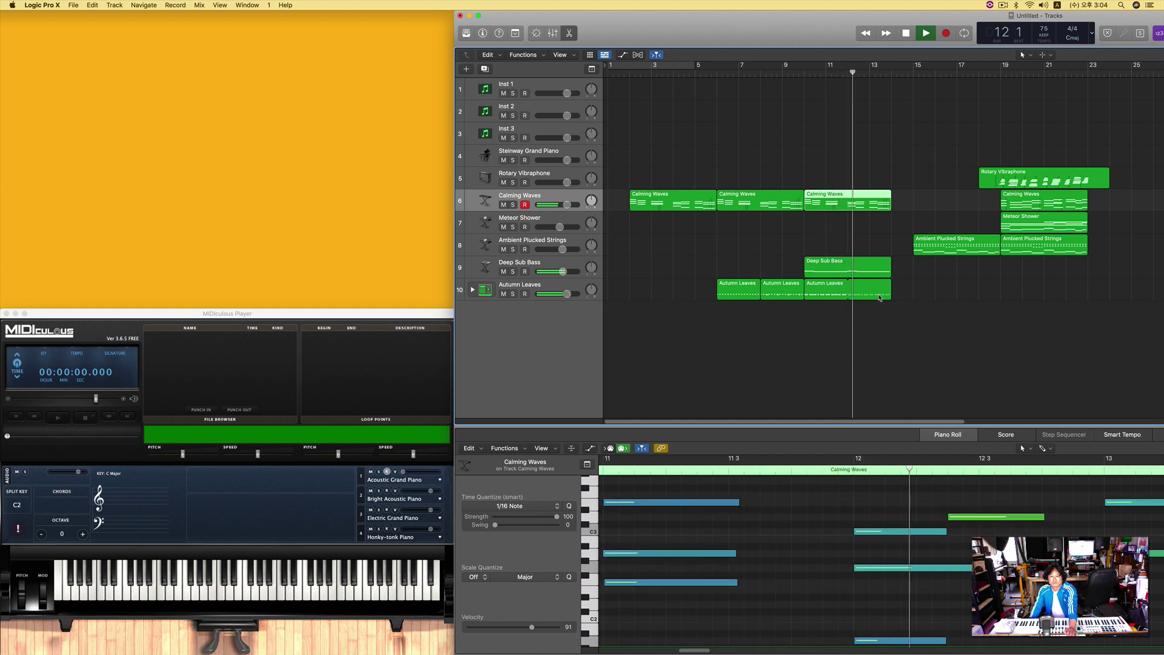
Step: Loop the main Autumn Leaves and Deep Sub Bass regions out to bar 23
left_click_drag(891, 290, 1088, 296)
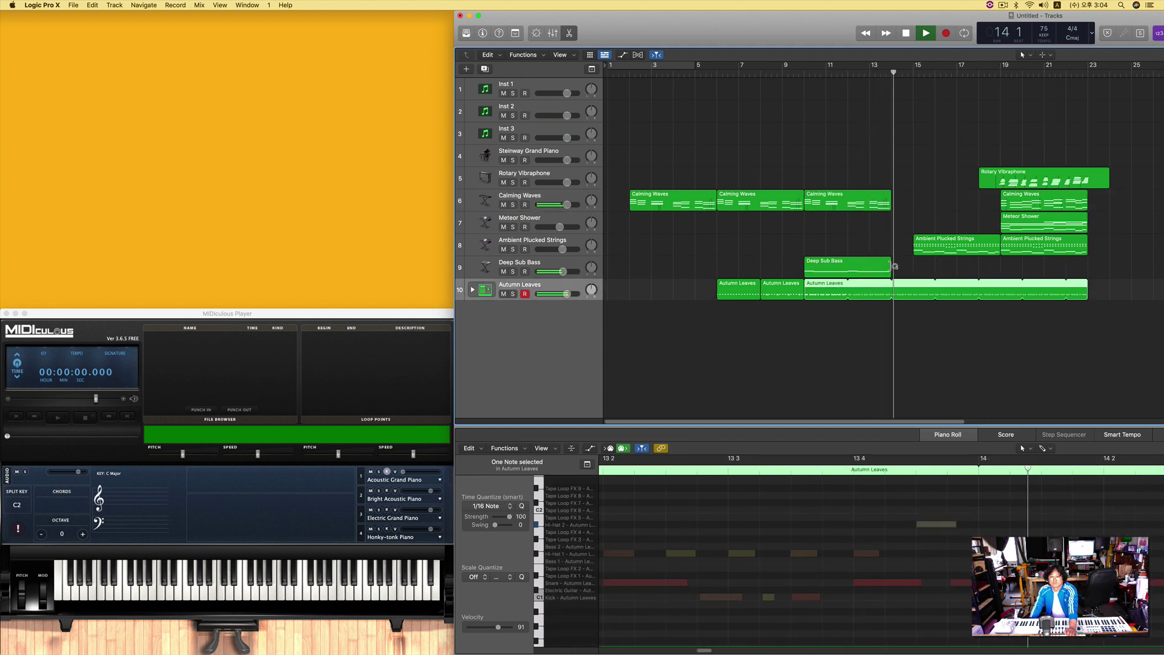
key("space")
left_click_drag(894, 266, 1092, 269)
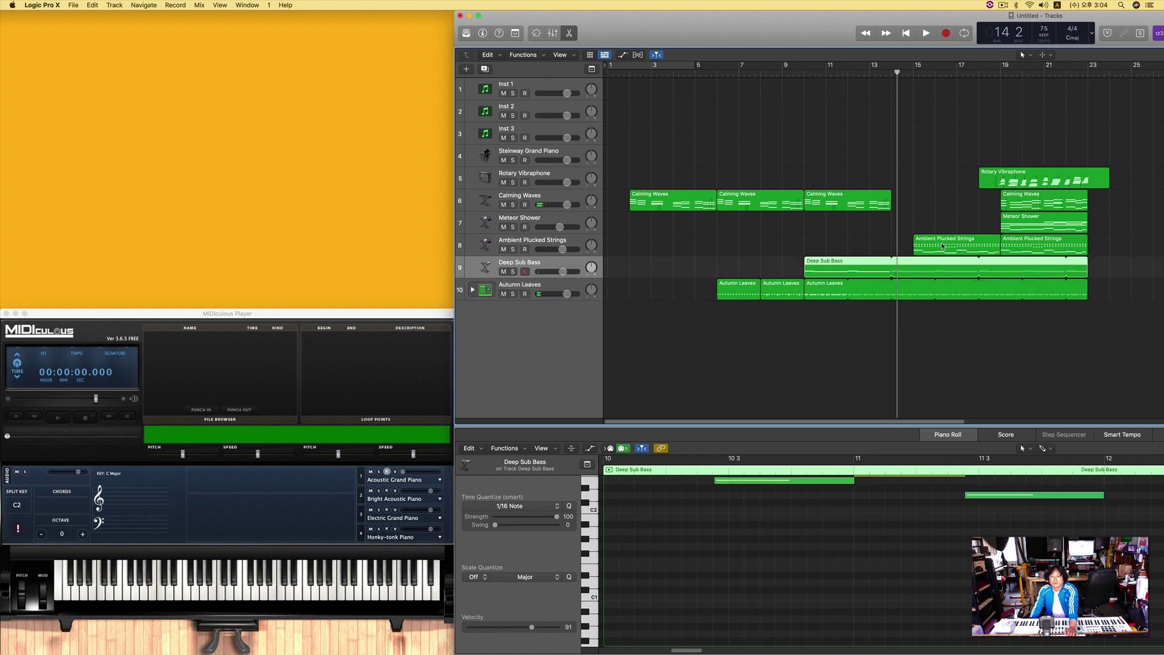
Step: Move the first Ambient Plucked Strings region to bar 14, loop Calming Waves to bar 18, and slightly raise the strings volume during playback
left_click_drag(943, 246, 923, 243)
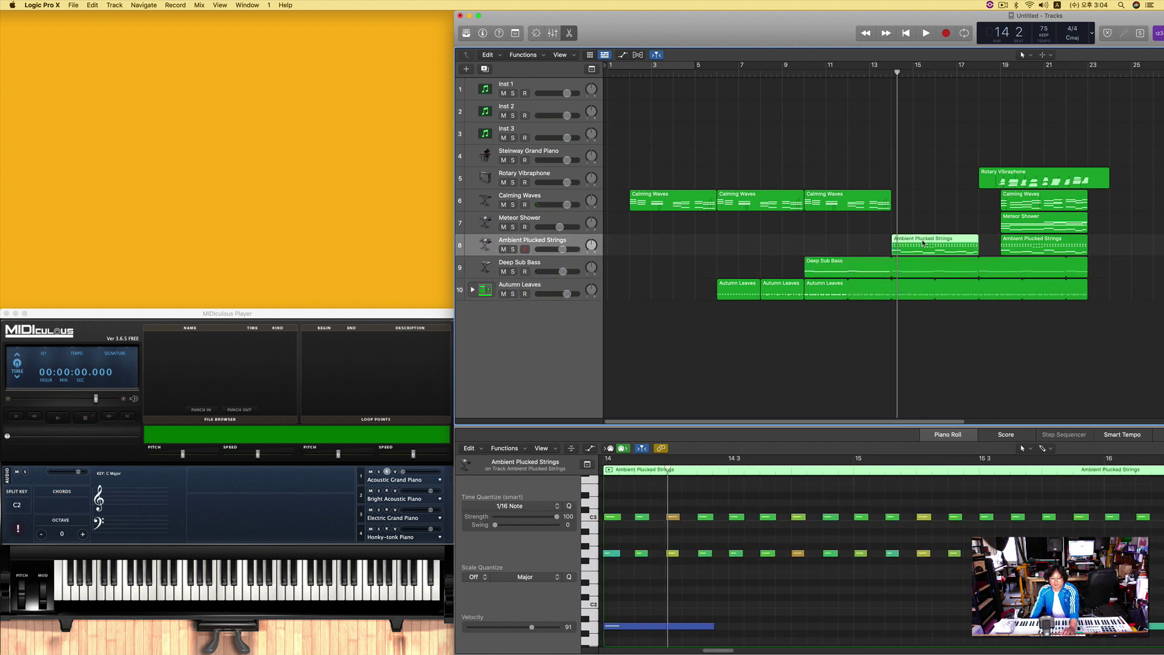
key("space")
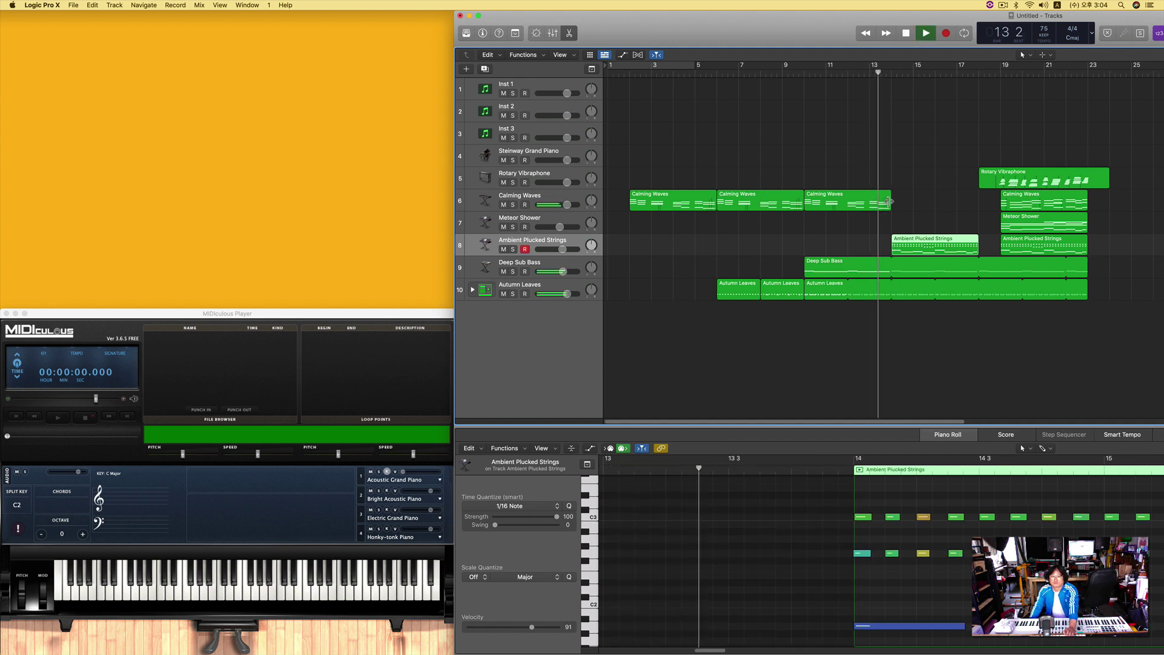
left_click_drag(889, 202, 984, 204)
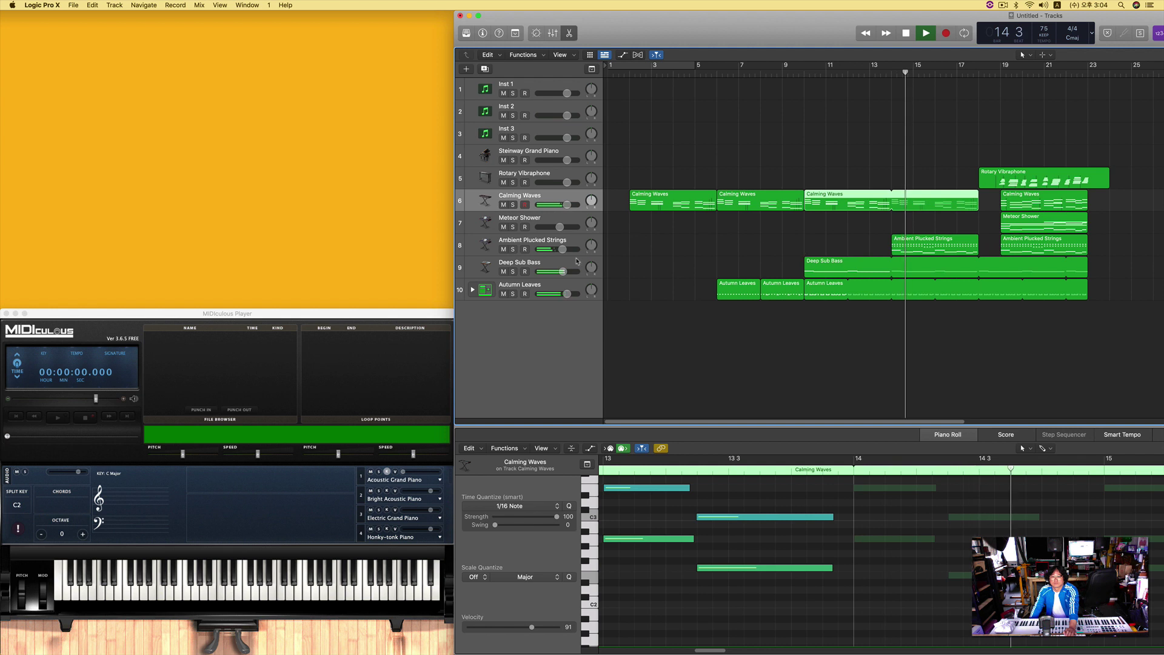
left_click_drag(562, 249, 563, 249)
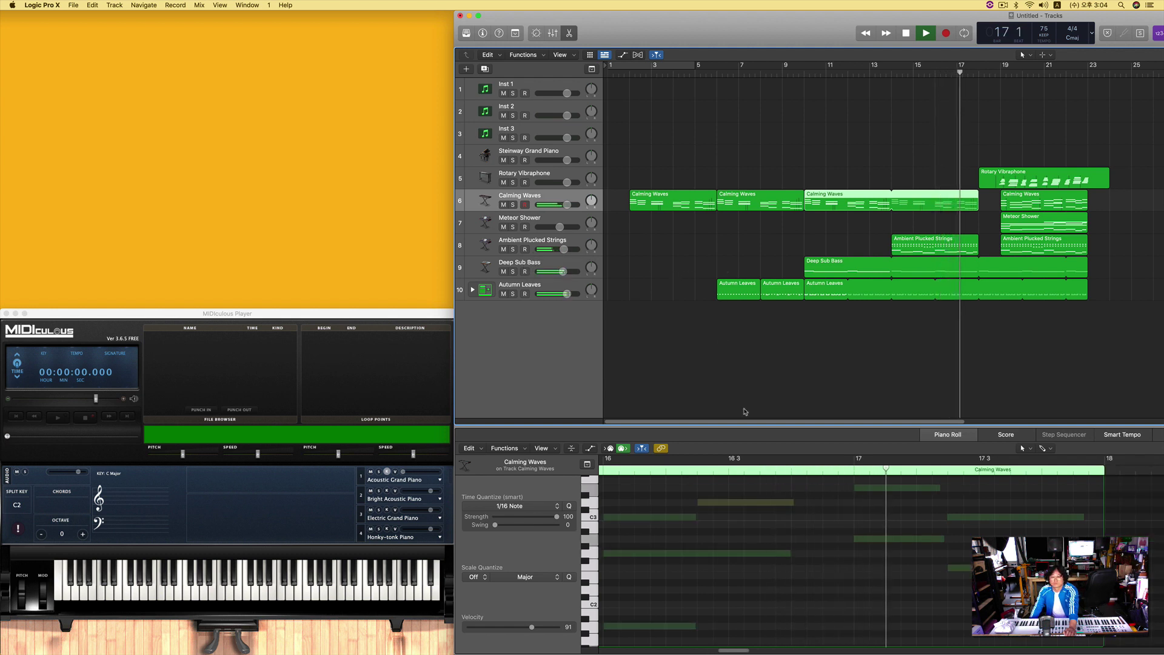
Step: Move the second Ambient Plucked Strings region to bar 26, loop the first to bar 22, and move Meteor Shower to bar 18
left_click_drag(755, 422, 804, 423)
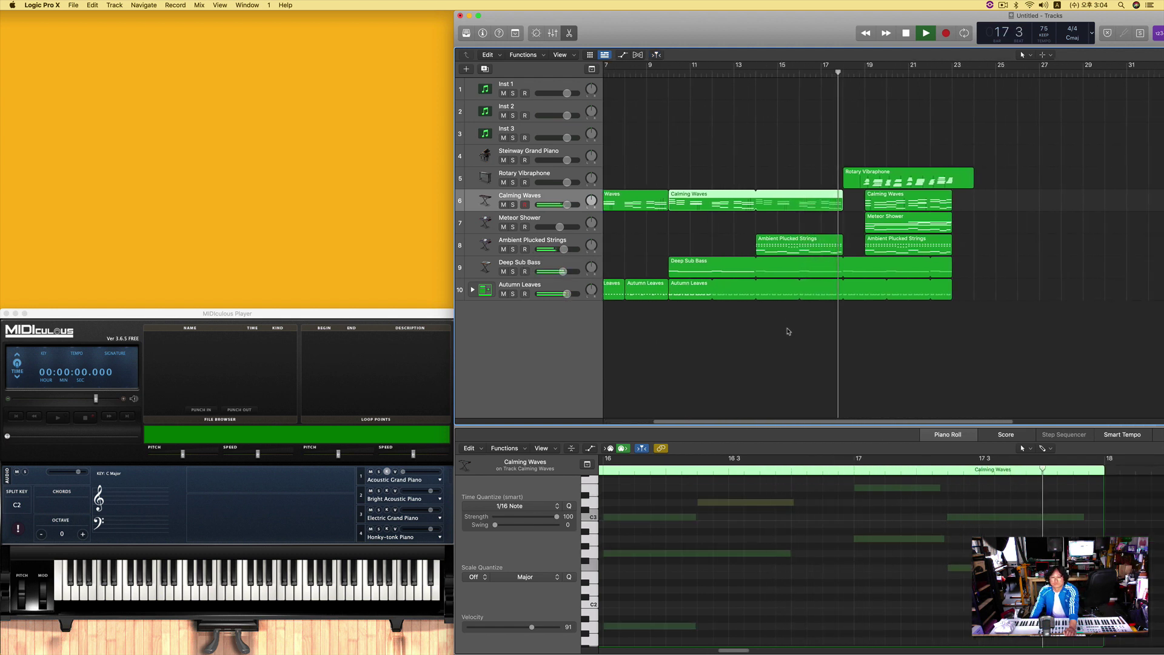
key("space")
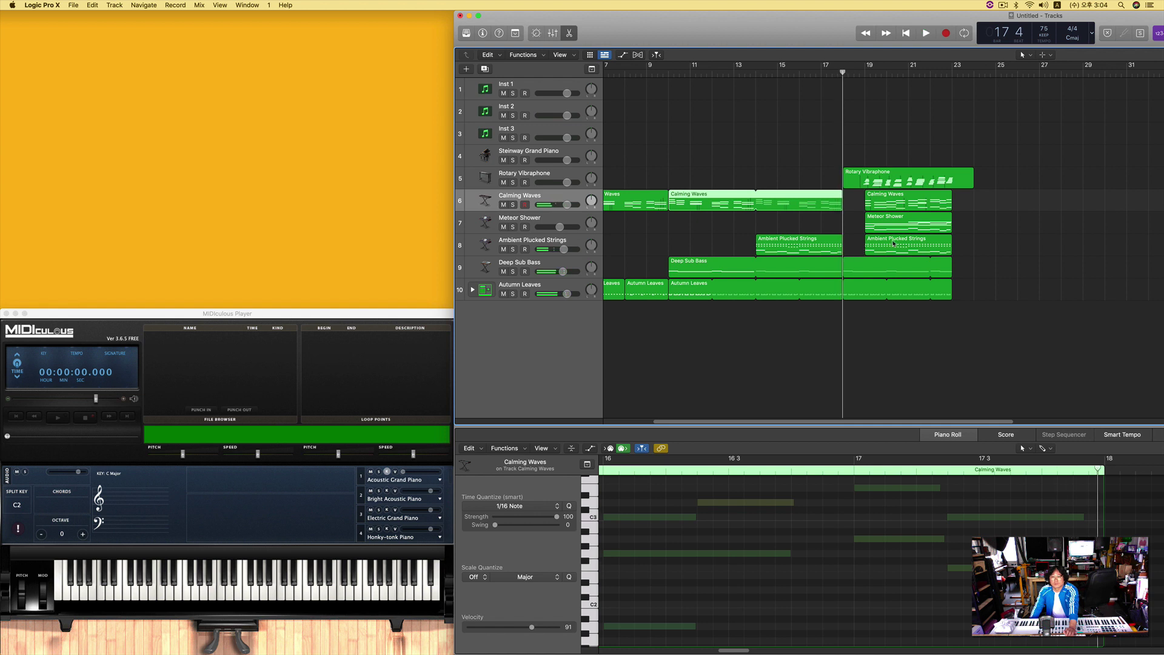
left_click_drag(893, 244, 986, 240)
left_click_drag(842, 243, 870, 220)
key("space")
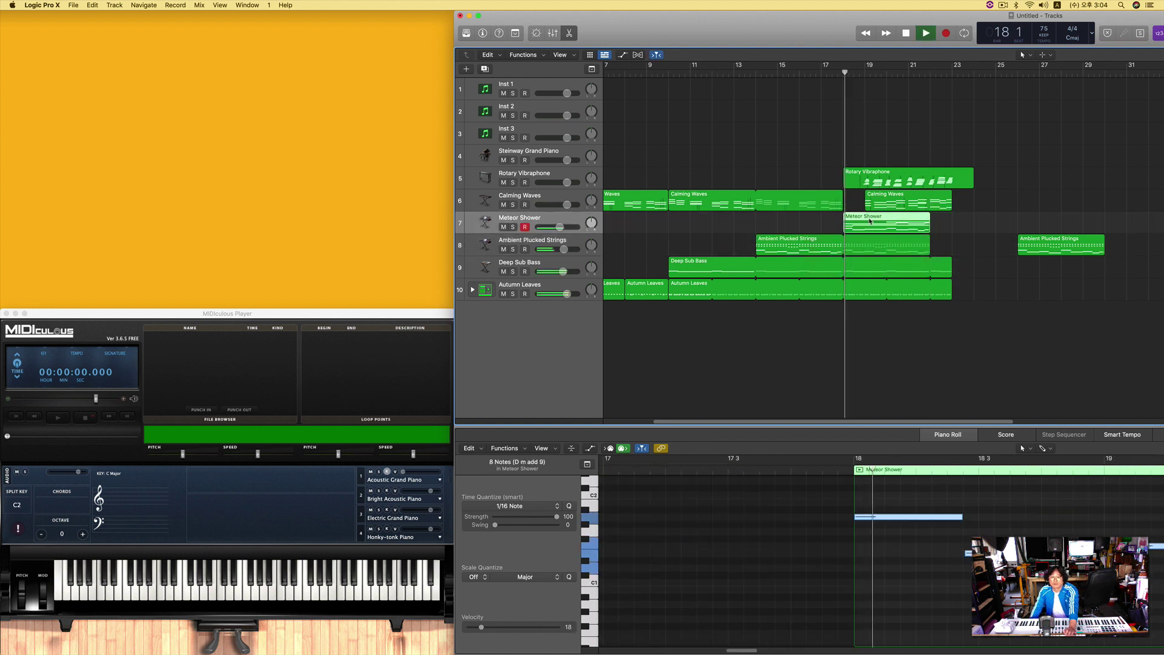
Step: Lower the Meteor Shower track volume slightly, then move the last Calming Waves region to bar 18 and play the section
left_click_drag(559, 227, 556, 227)
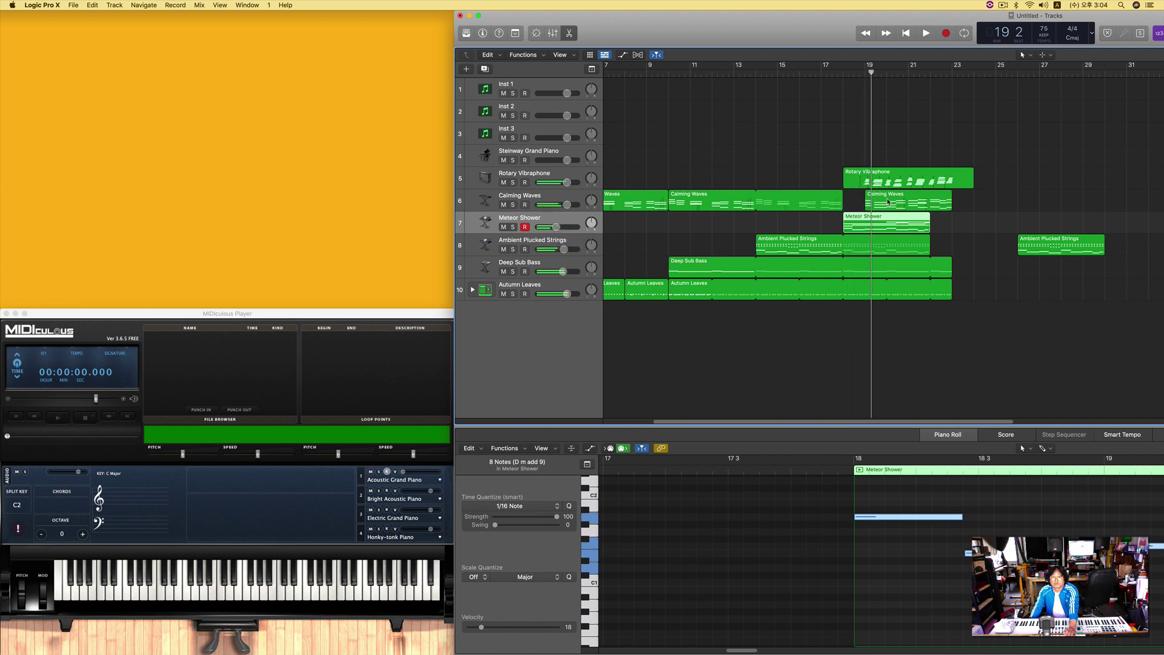
left_click_drag(887, 202, 868, 202)
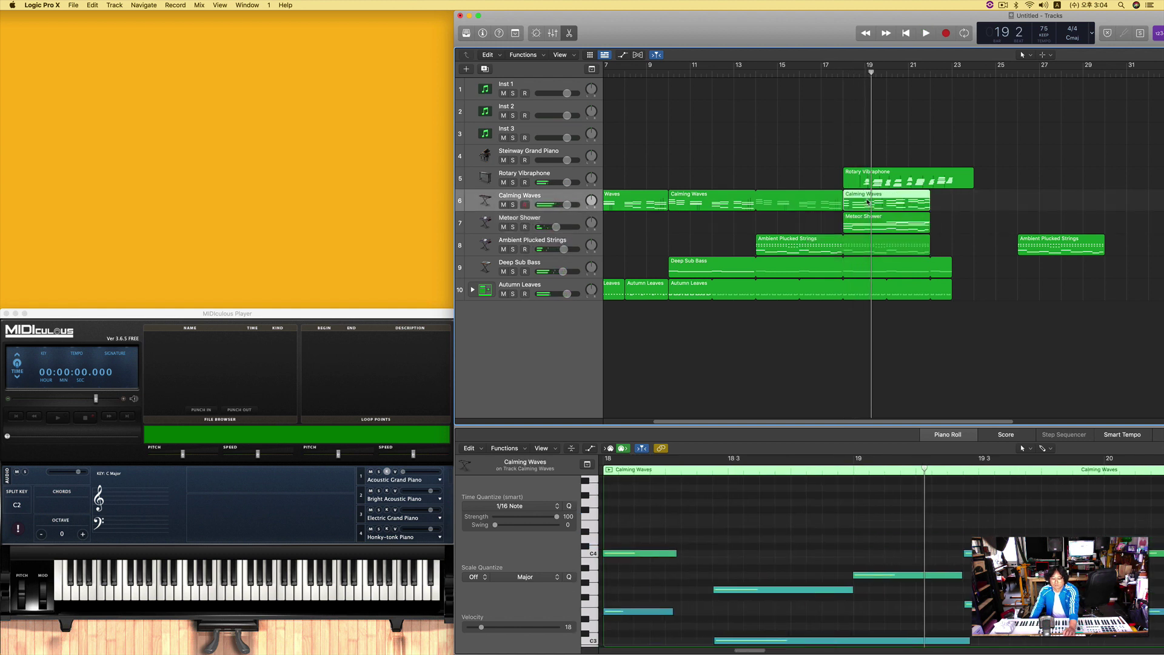
key("comma")
key("comma")
key("comma")
key("comma")
key("comma")
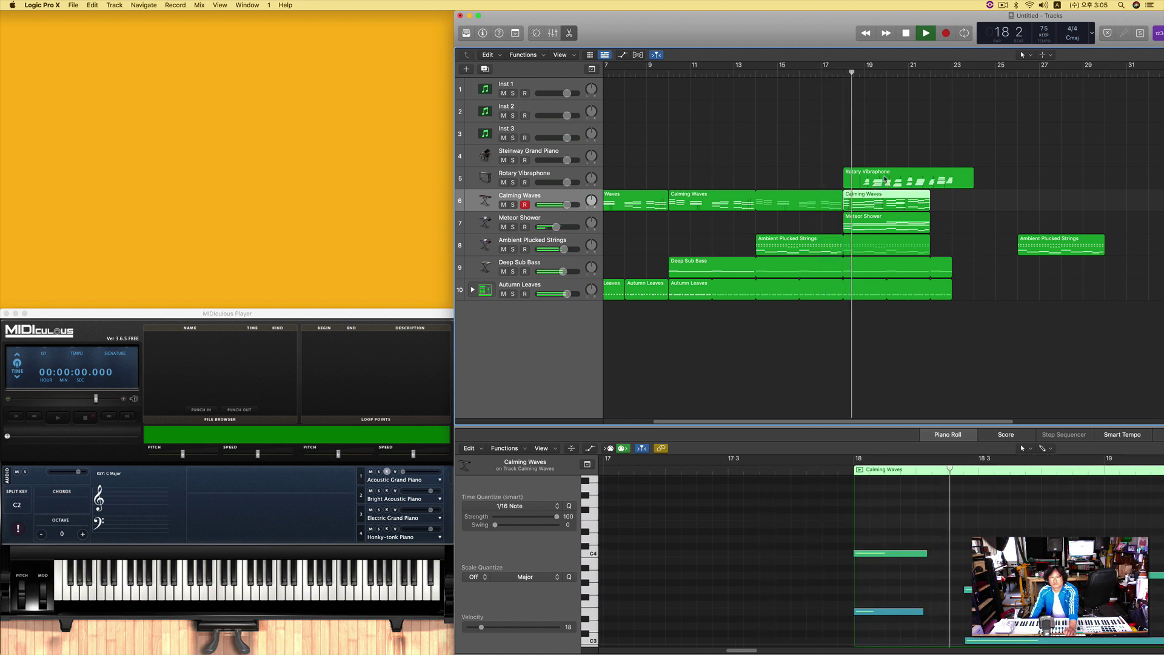
Step: Move the Rotary Vibraphone region to bar 17 and Meteor Shower to bar 26, and play the section from bar 17
key("space")
left_click_drag(875, 181, 864, 178)
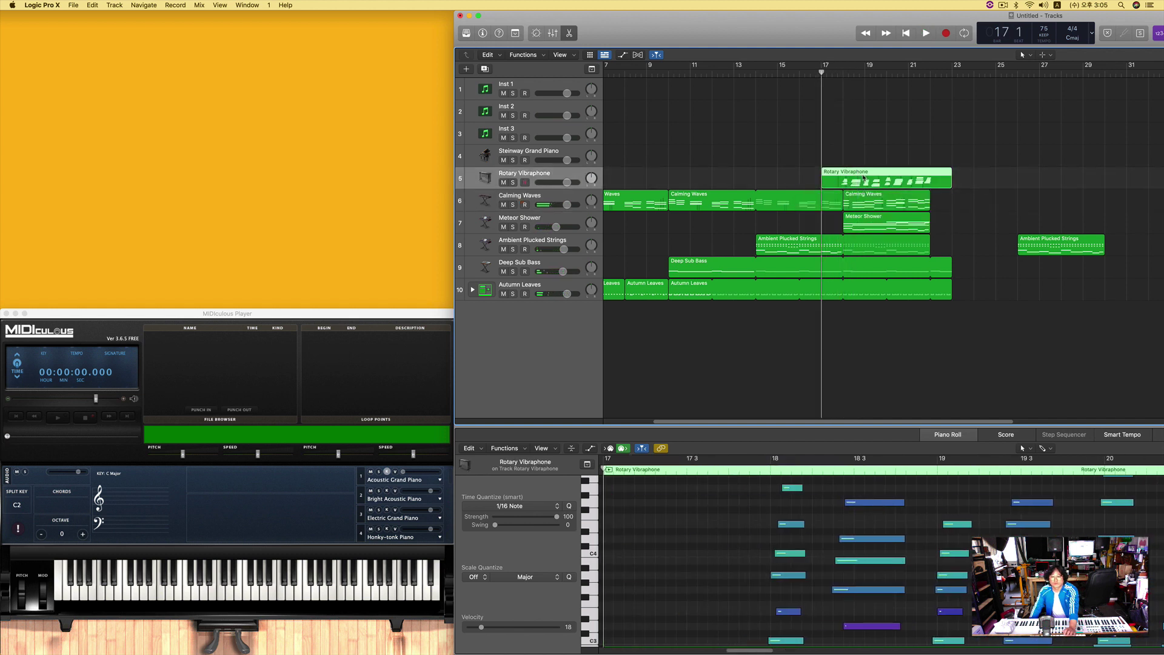
left_click_drag(872, 225, 1044, 222)
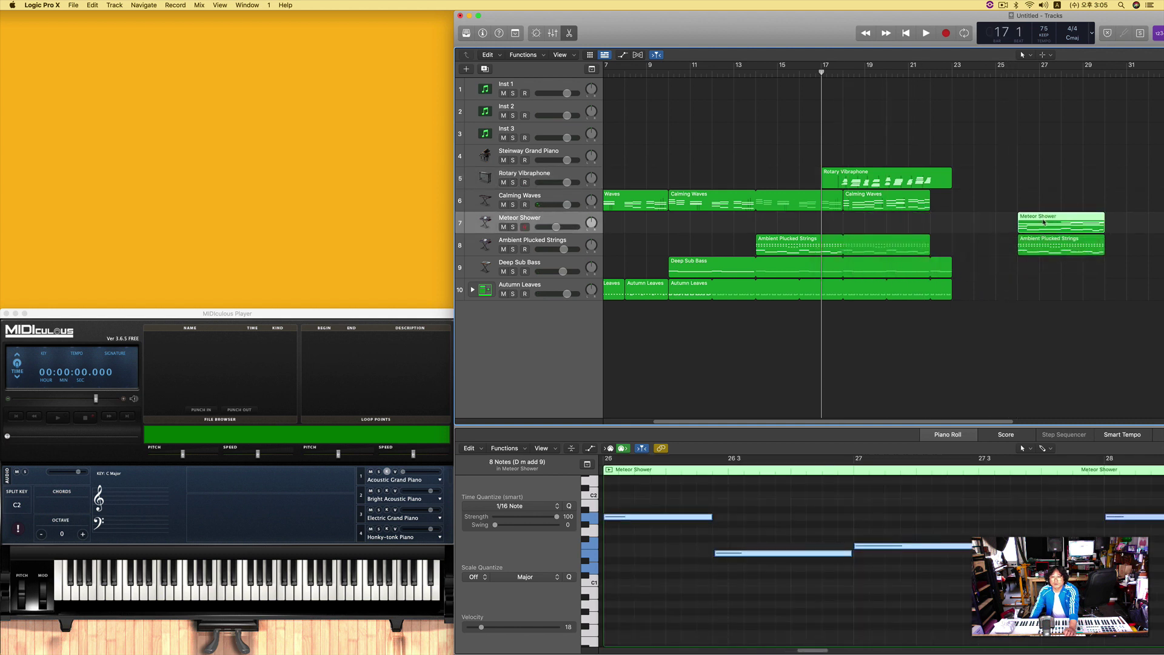
key("space")
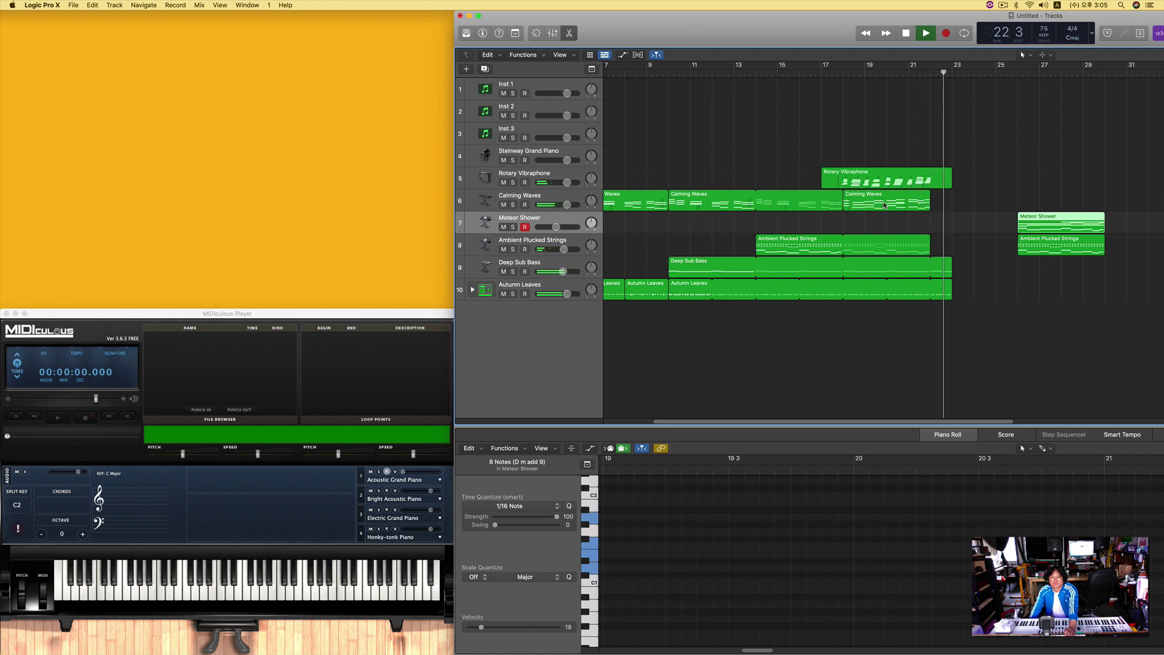
key("space")
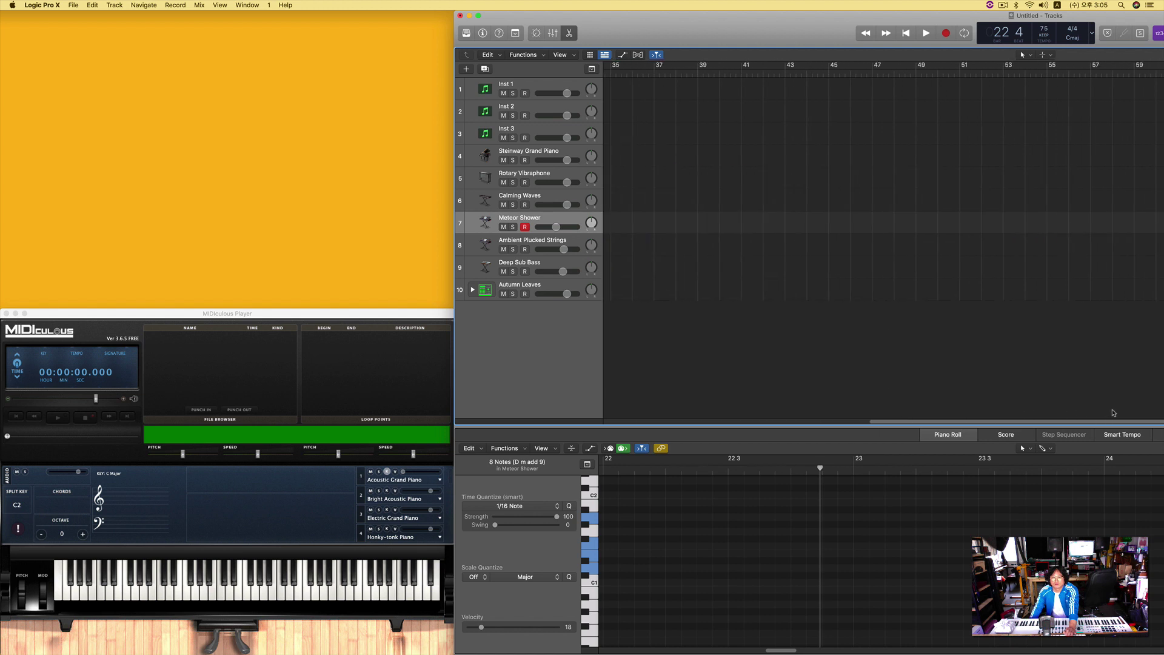
Step: Enlarge the project window to fill the full width of the screen so the whole arrangement is in view
scroll(807, 96, "right", 2)
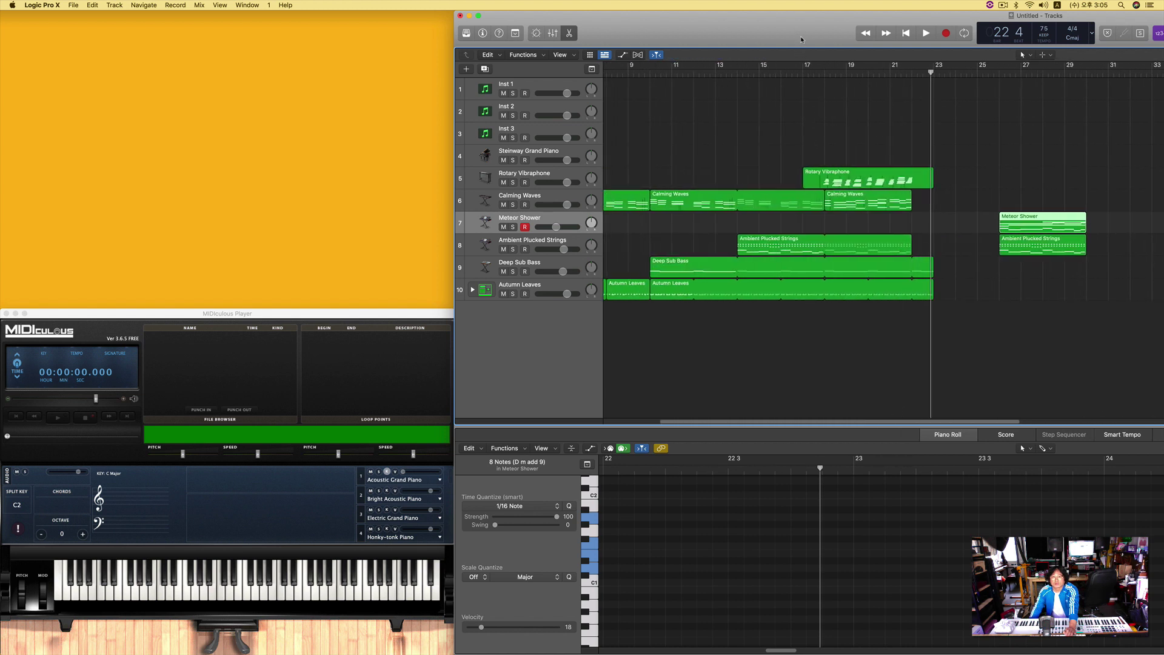
left_click_drag(800, 35, 560, 27)
left_click_drag(1005, 33, 811, 16)
left_click(1139, 58)
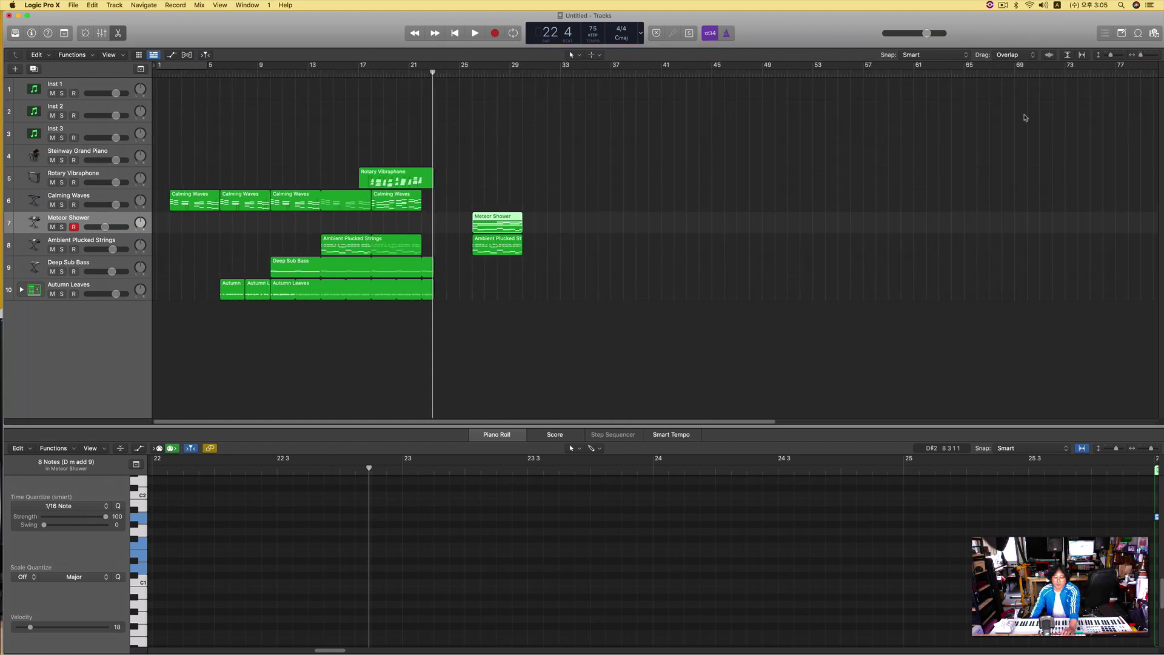
Step: Return the playhead to bar 2, play the arrangement from the intro, and deselect all regions
key("comma")
key("comma")
key("comma")
key("comma")
key("comma")
key("comma")
key("comma")
key("comma")
key("comma")
key("comma")
key("comma")
key("comma")
key("comma")
key("comma")
key("comma")
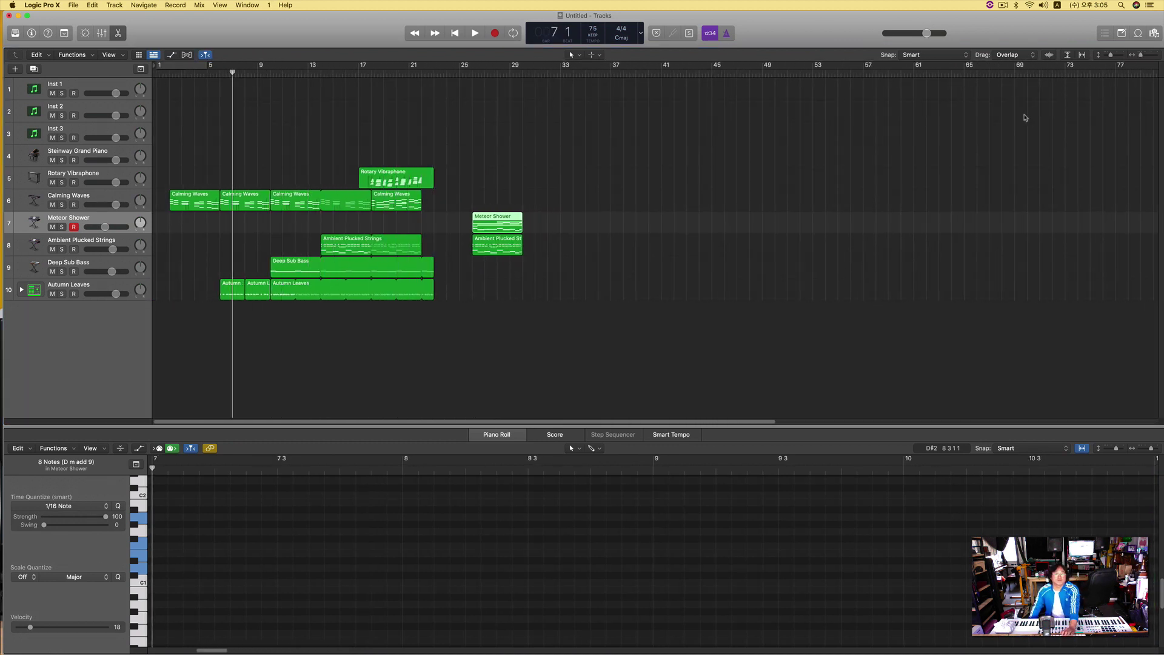
key("comma")
key("comma")
key("comma")
key("comma")
key("comma")
key("space")
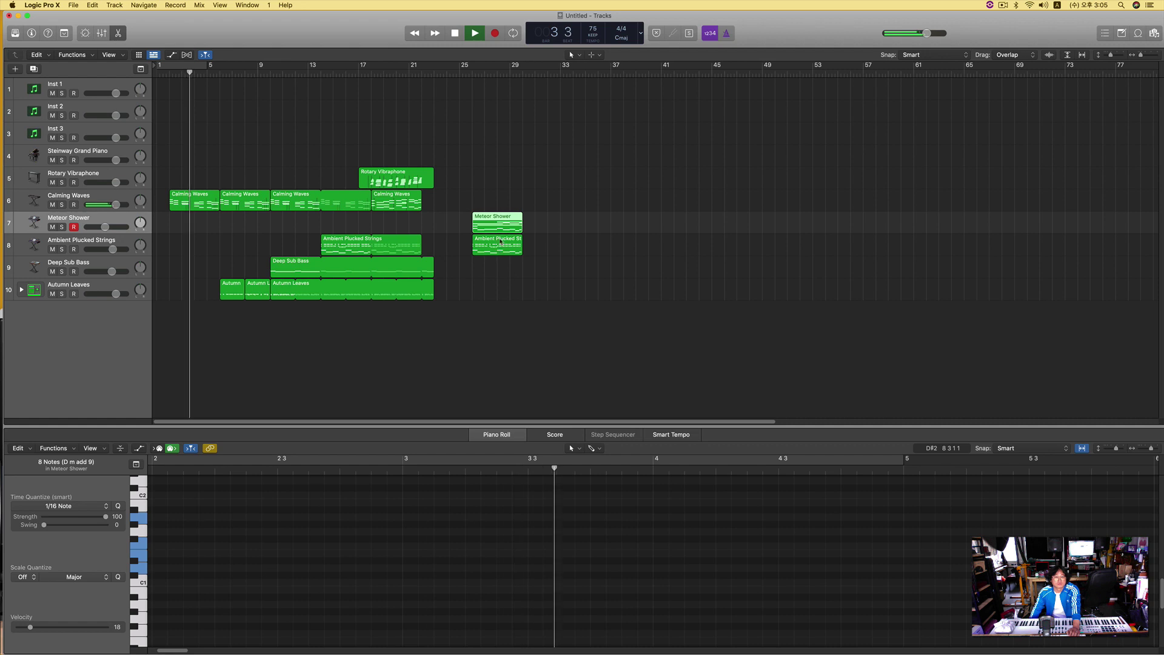
left_click(505, 340)
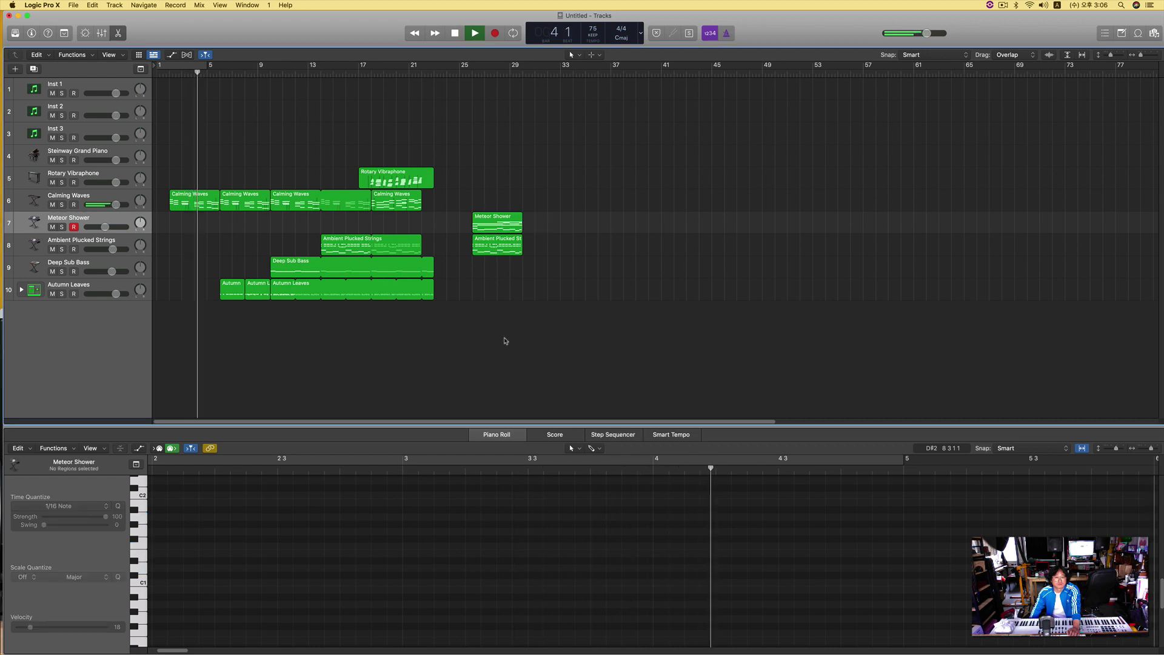
Step: Move the Meteor Shower region to bar 6 and loop it to bar 56 during playback
left_click(493, 219)
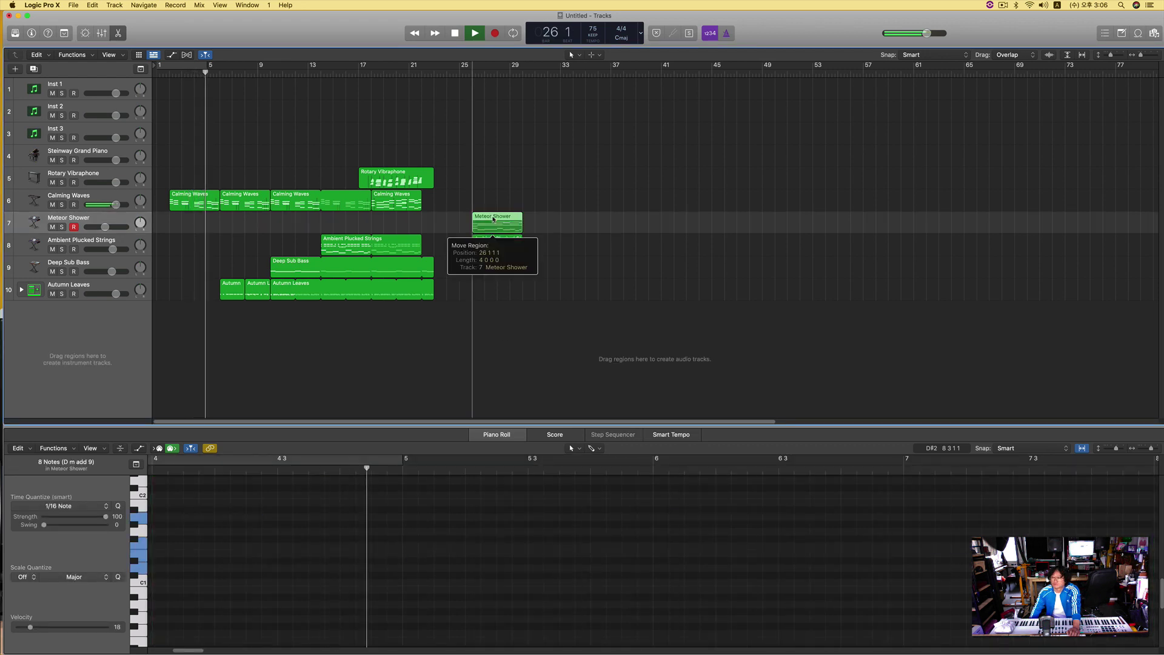
left_click_drag(493, 220, 250, 222)
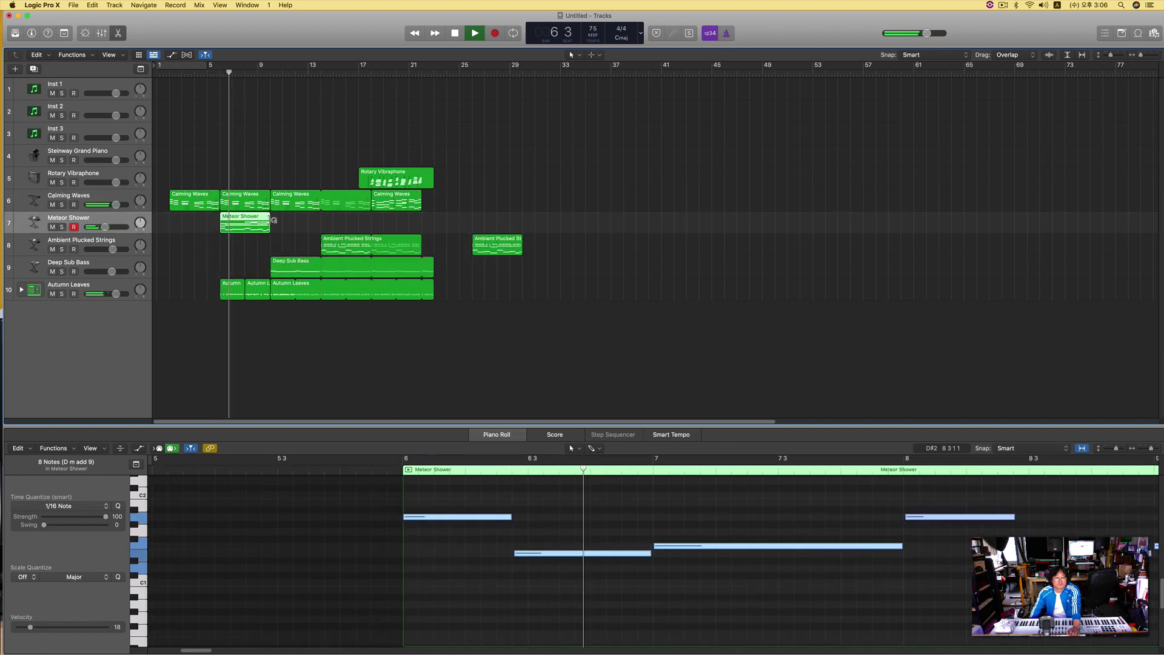
left_click_drag(275, 220, 878, 229)
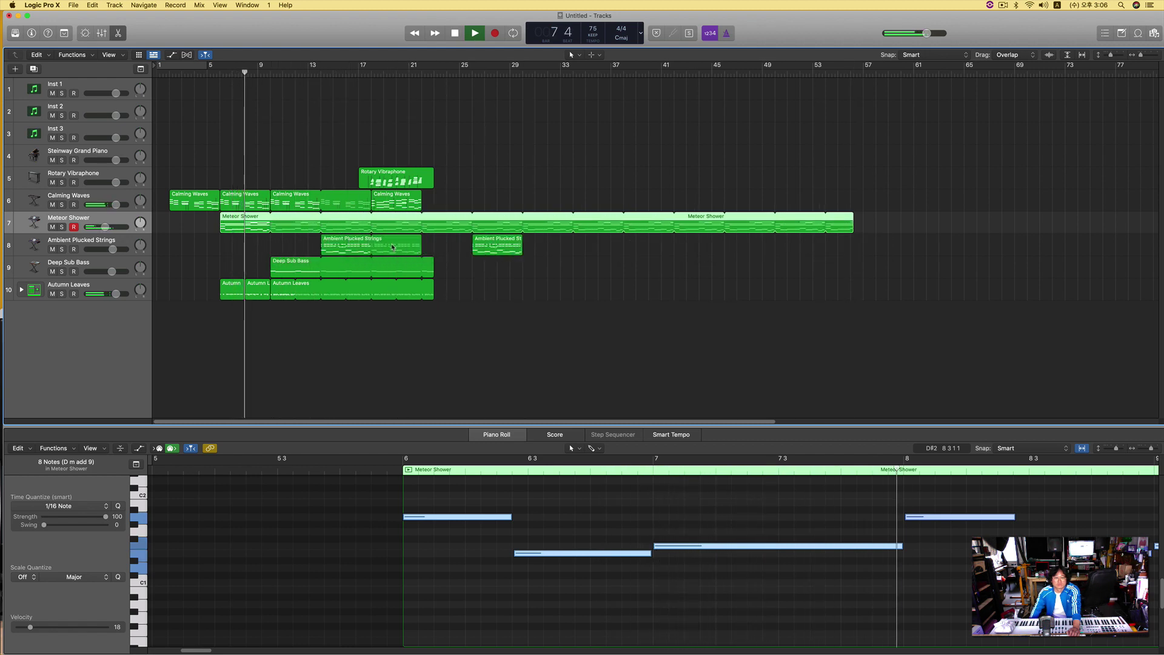
Step: Move the spare Ambient Plucked Strings region to bar 50, and move the last Calming Waves region to bar 14, looping it to about bar 41
left_click_drag(500, 247, 798, 254)
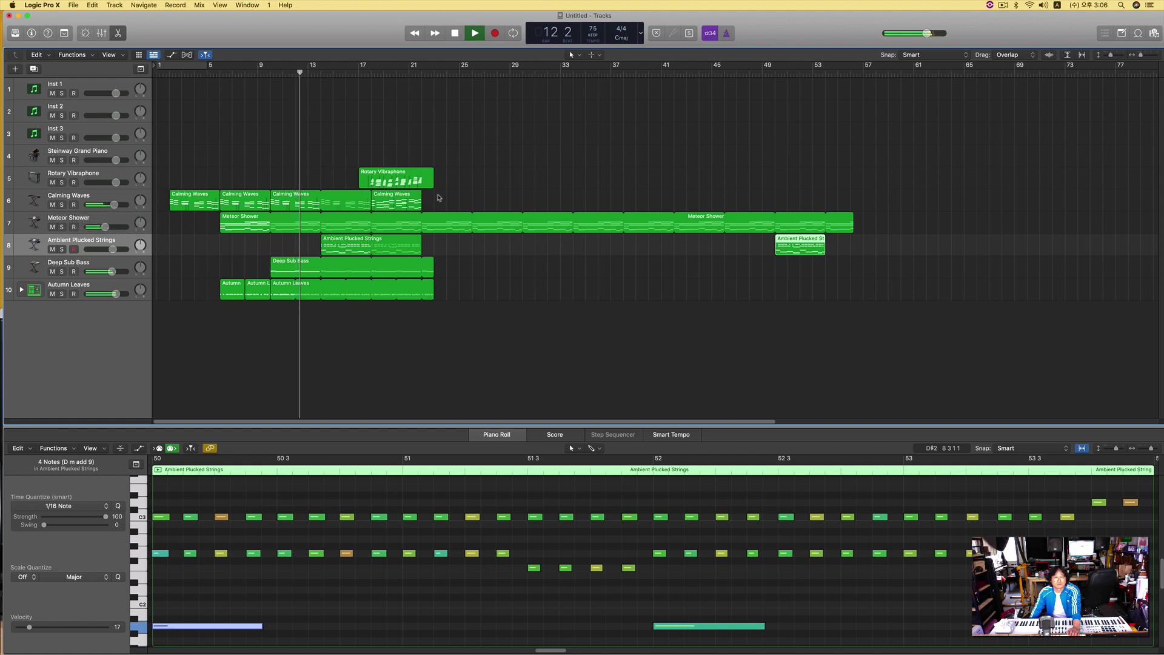
left_click(397, 202)
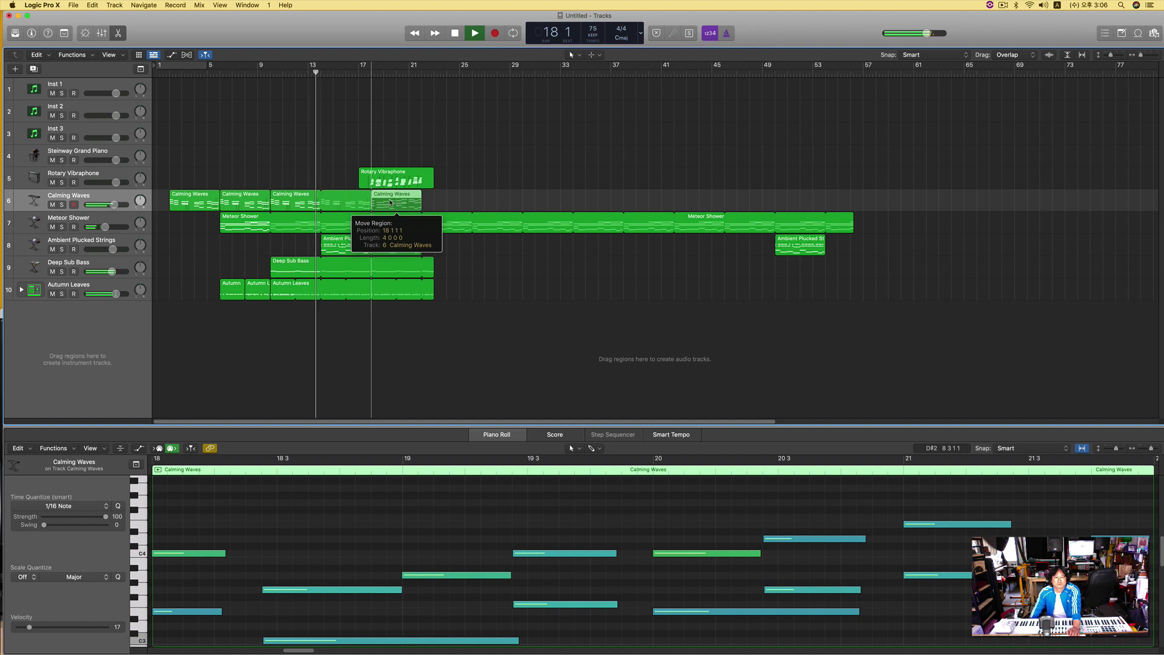
left_click_drag(390, 202, 660, 202)
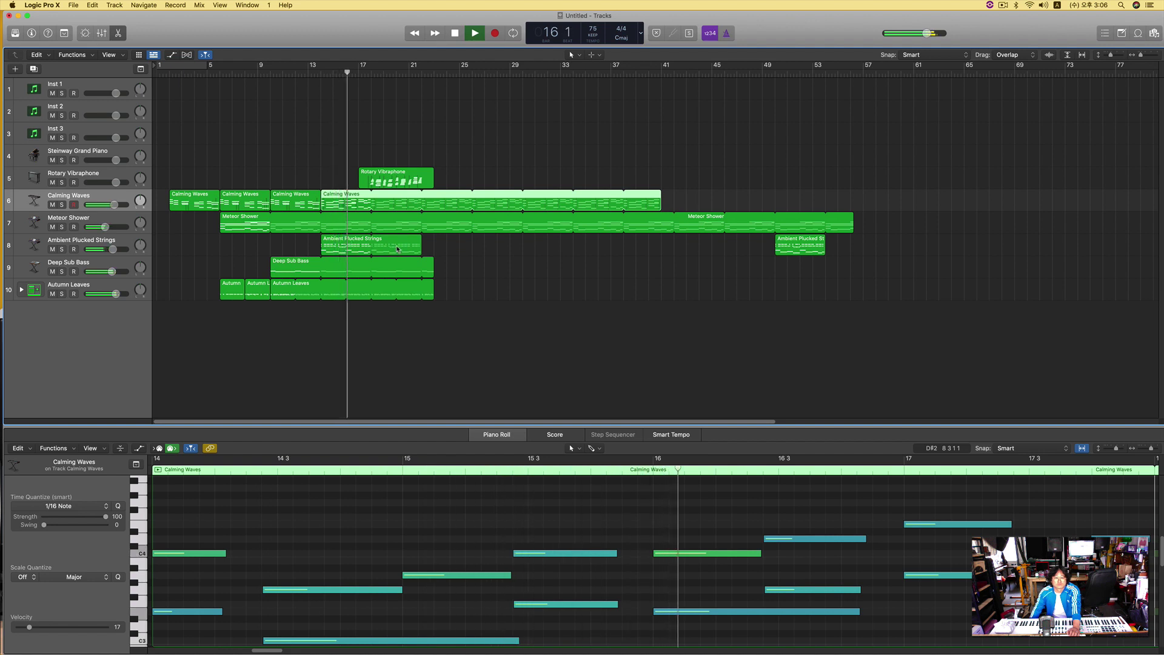
Step: Move the Rotary Vibraphone region to about bar 21 and loop Deep Sub Bass and Autumn Leaves to about bar 56
left_click_drag(397, 177, 451, 177)
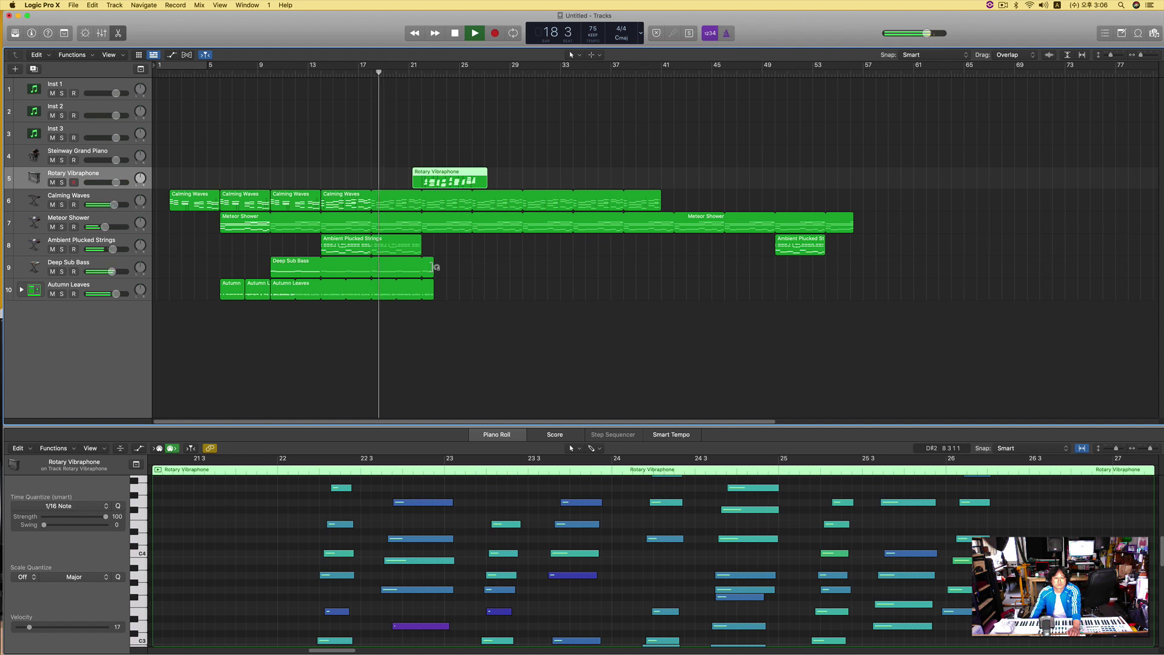
left_click_drag(436, 267, 857, 276)
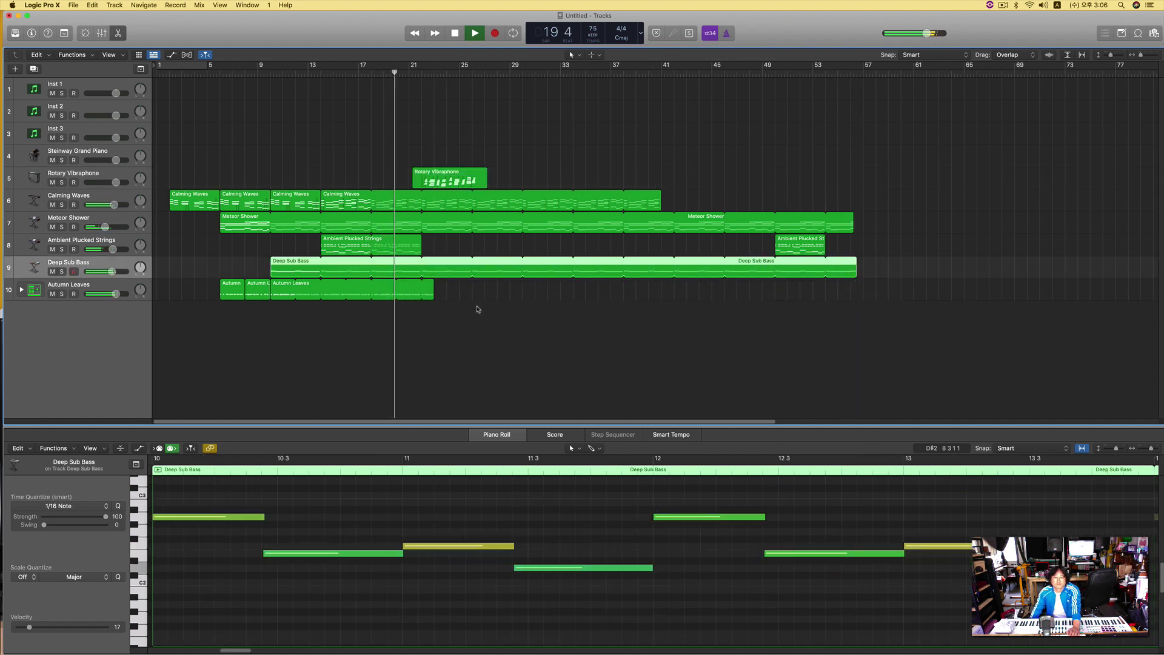
left_click_drag(437, 293, 857, 316)
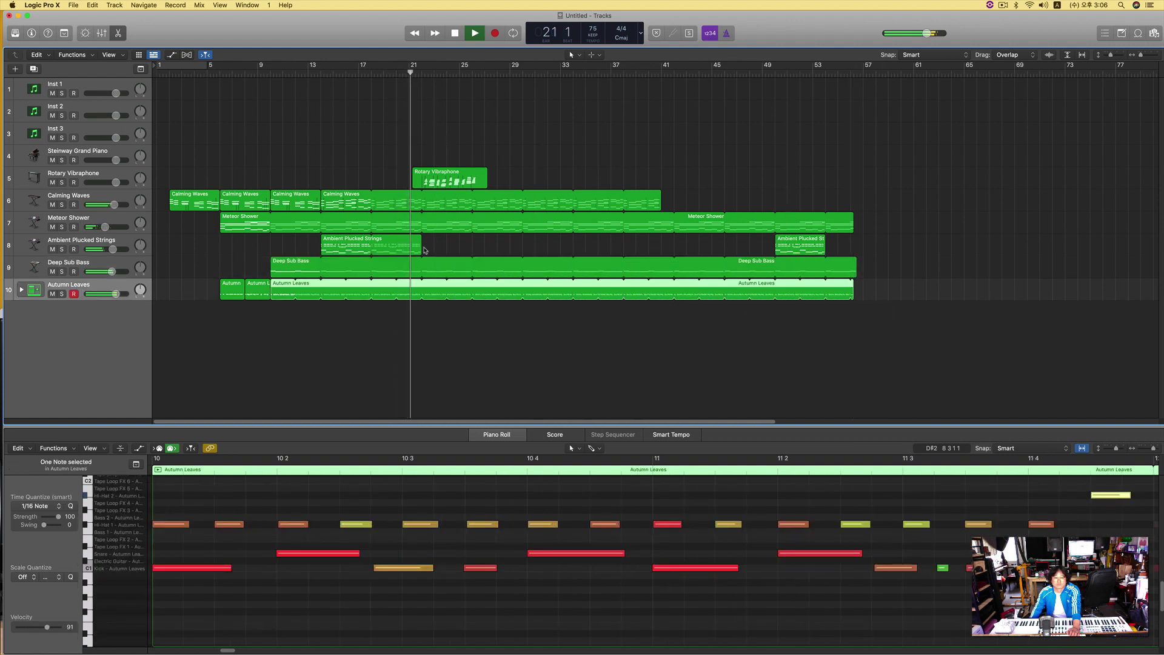
Step: Loop the main Ambient Plucked Strings region to about bar 56 and move the spare strings region to bar 57
left_click_drag(425, 244, 884, 249)
left_click(796, 248)
left_click_drag(778, 241, 855, 244)
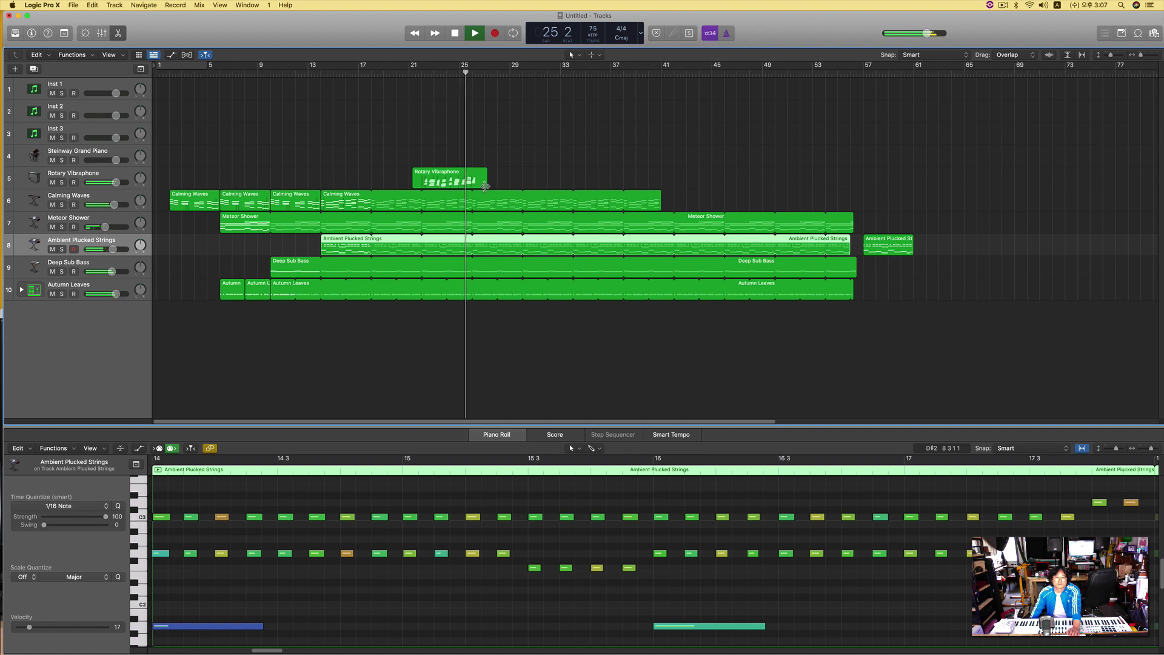
Step: Align the Rotary Vibraphone region to bar 21, copy it to bar 25, and play the repeated melody
left_click_drag(447, 181, 496, 175)
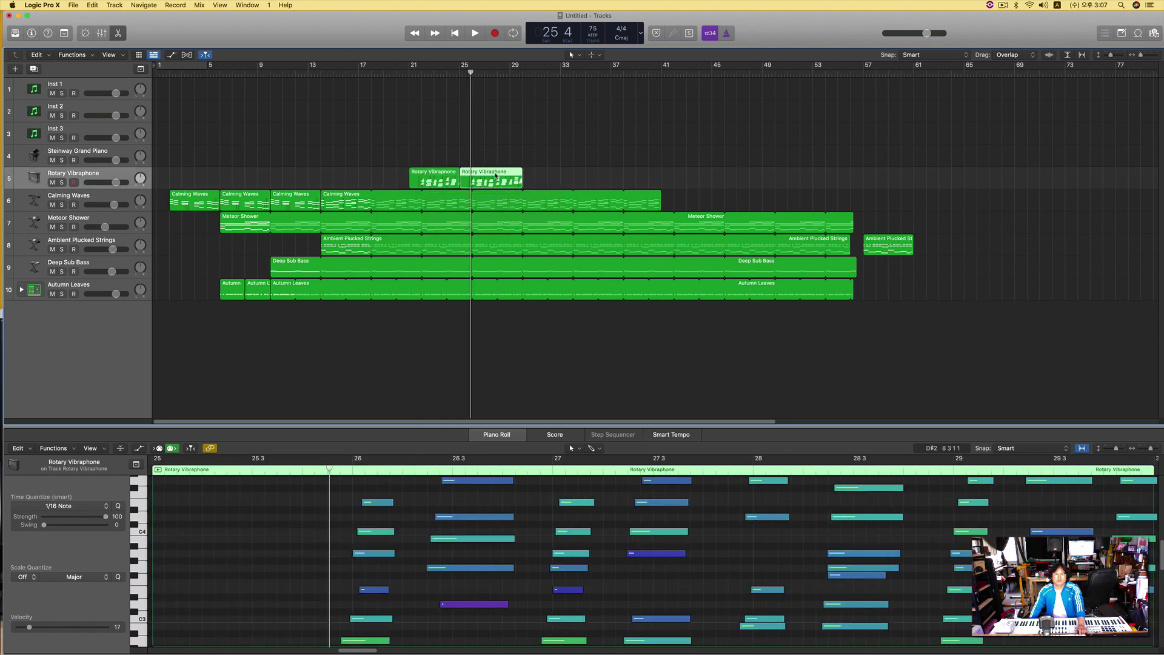
key("space")
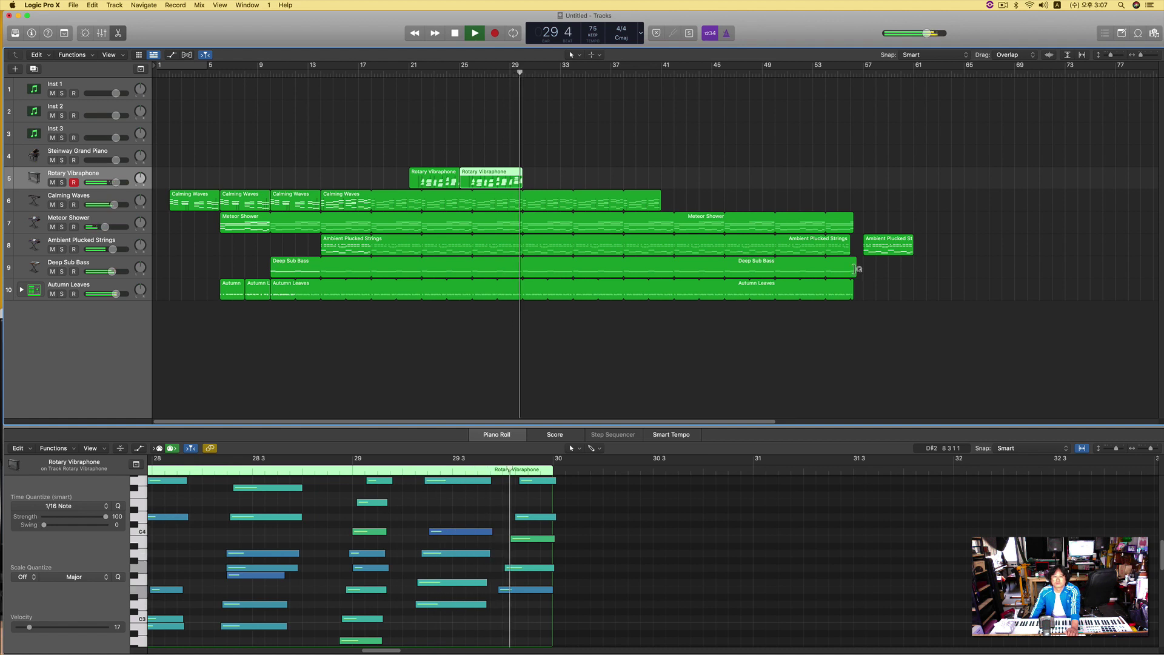
Step: Stop playback and trim the end of the Deep Sub Bass loop to bar 56
key("space")
mouse_move(858, 269)
left_mouse_down()
mouse_move(525, 260)
mouse_move(851, 271)
left_mouse_up()
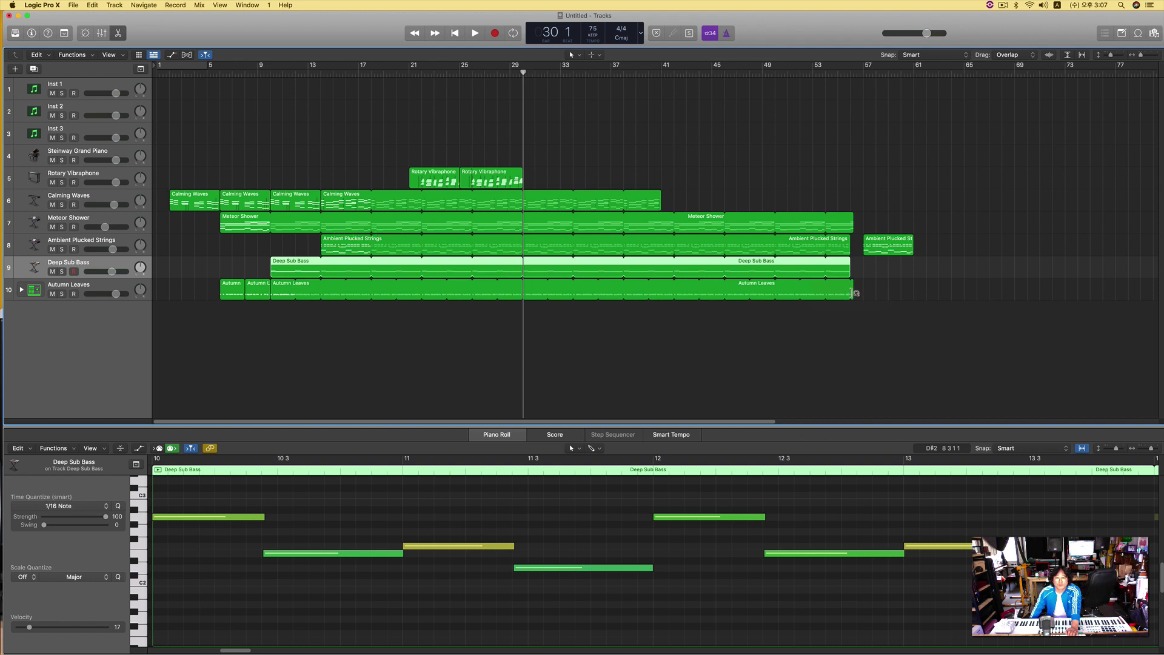
Step: Shorten the long Autumn Leaves loop to end at bar 30 and copy the first two-bar Autumn Leaves region to bar 30
left_click_drag(856, 293, 522, 279)
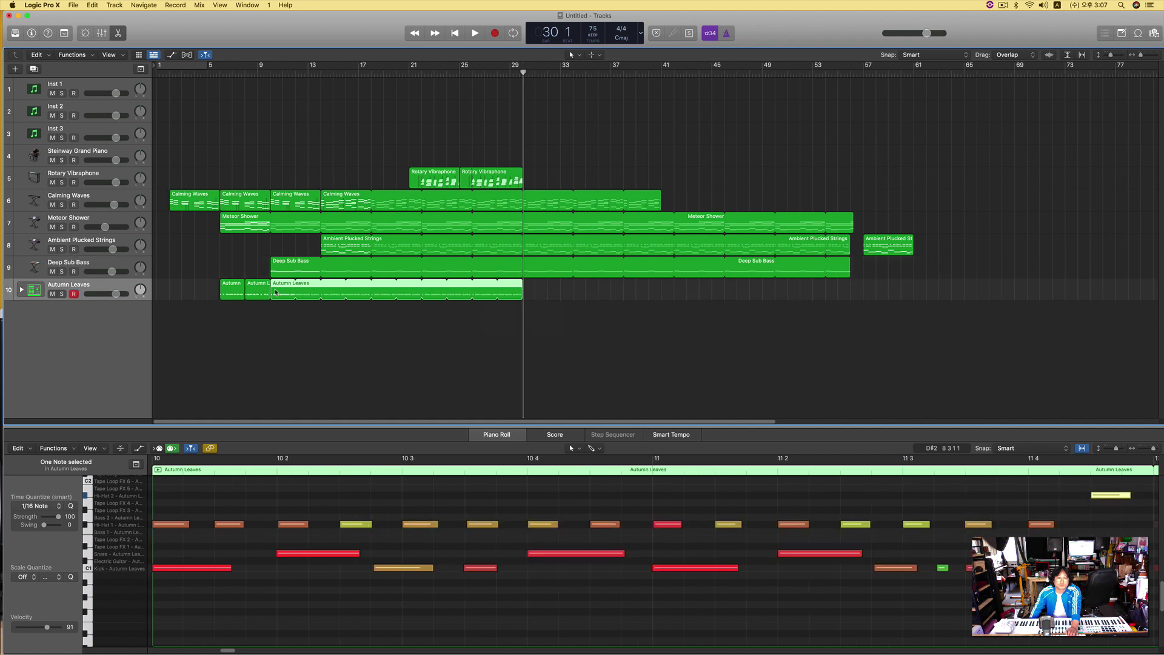
left_click(233, 291)
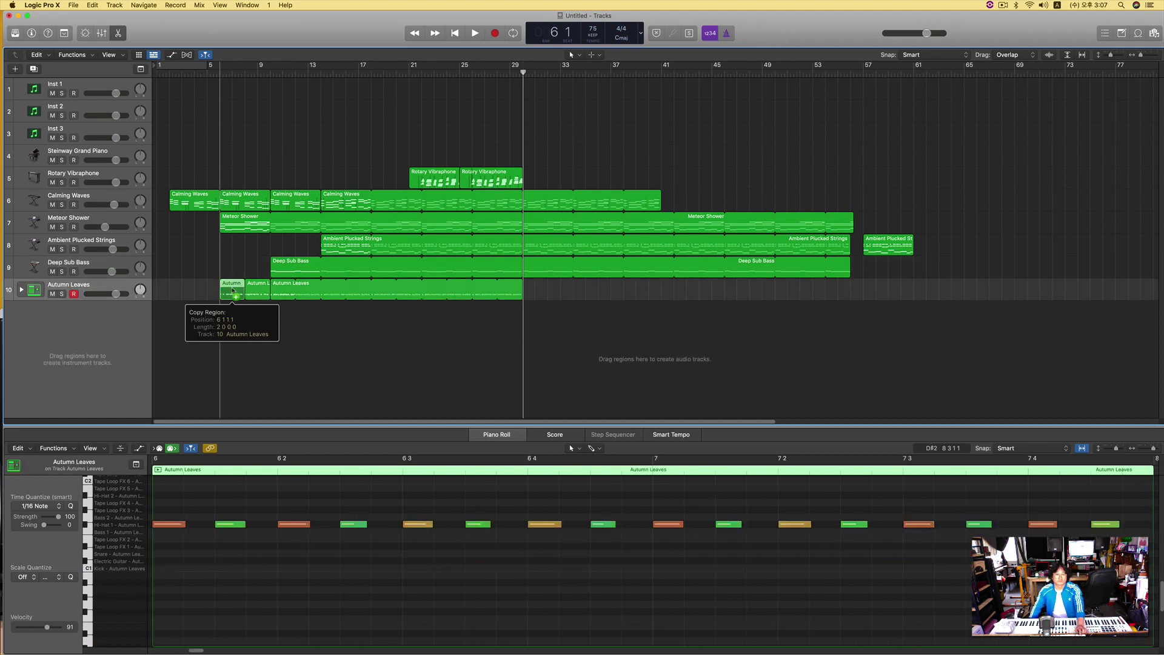
left_click_drag(233, 291, 539, 304)
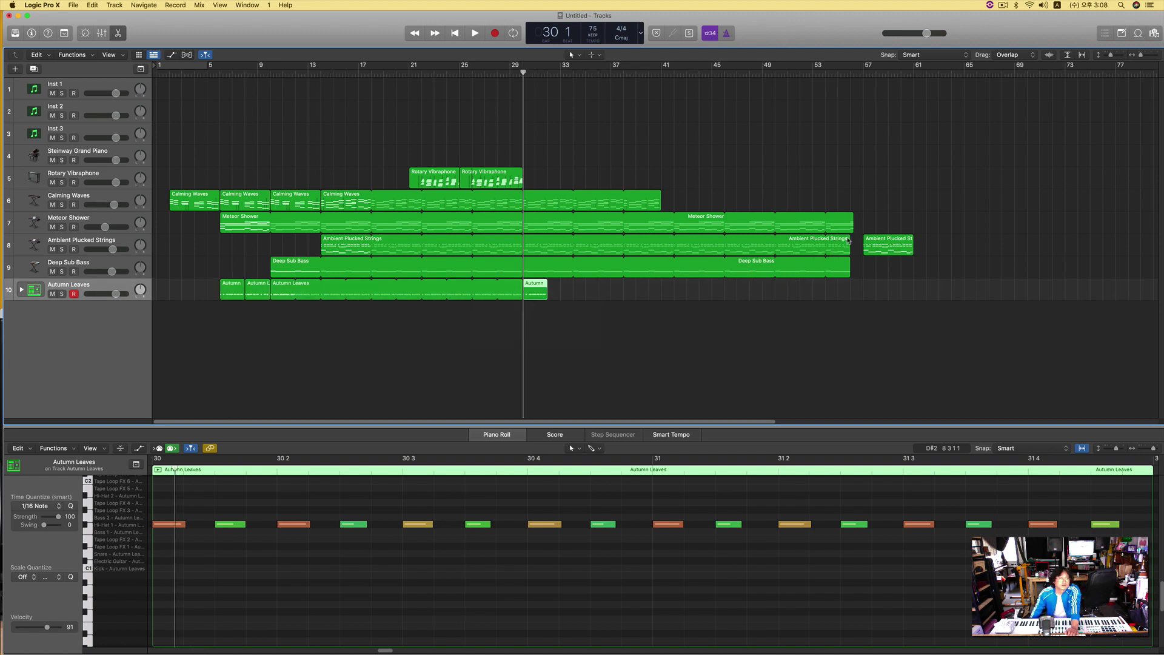
Step: Shorten the Ambient Plucked Strings and last Calming Waves loops to end at bar 30, and play the passage from bar 28
left_click_drag(852, 245, 523, 240)
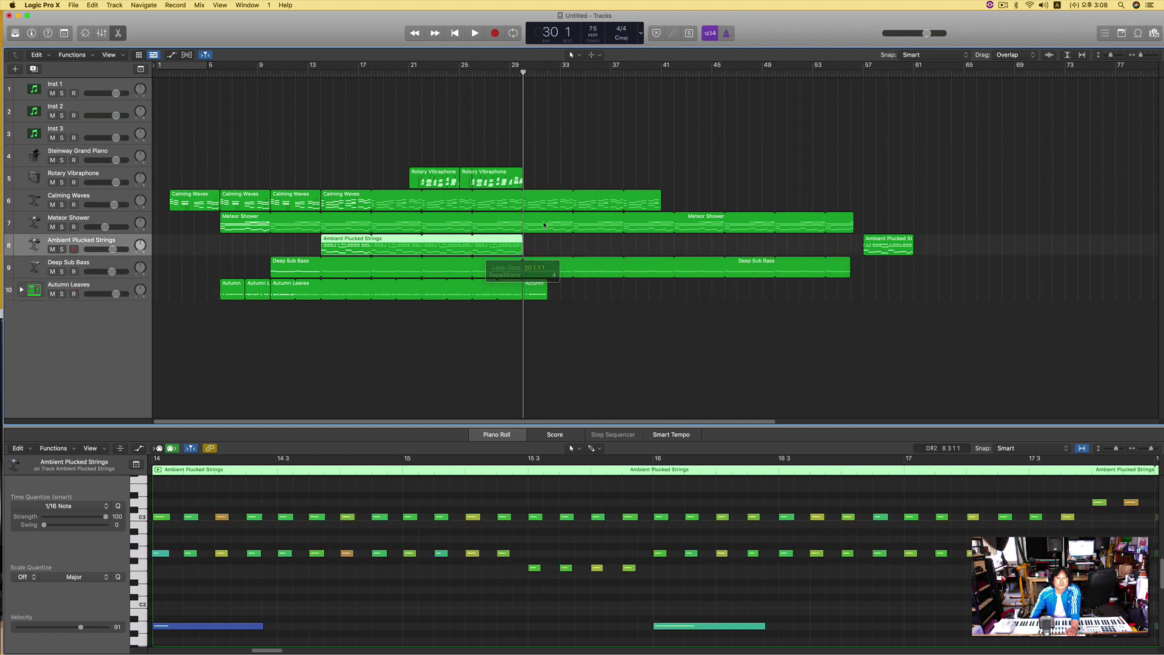
left_click_drag(660, 204, 525, 202)
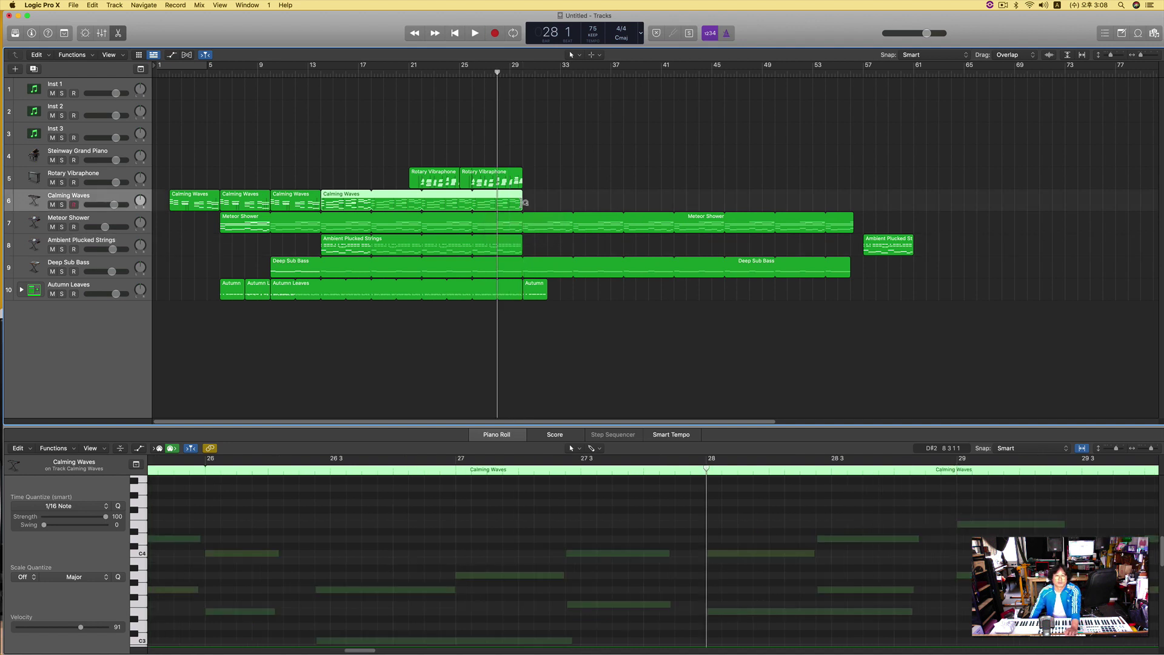
key("space")
left_click(578, 181)
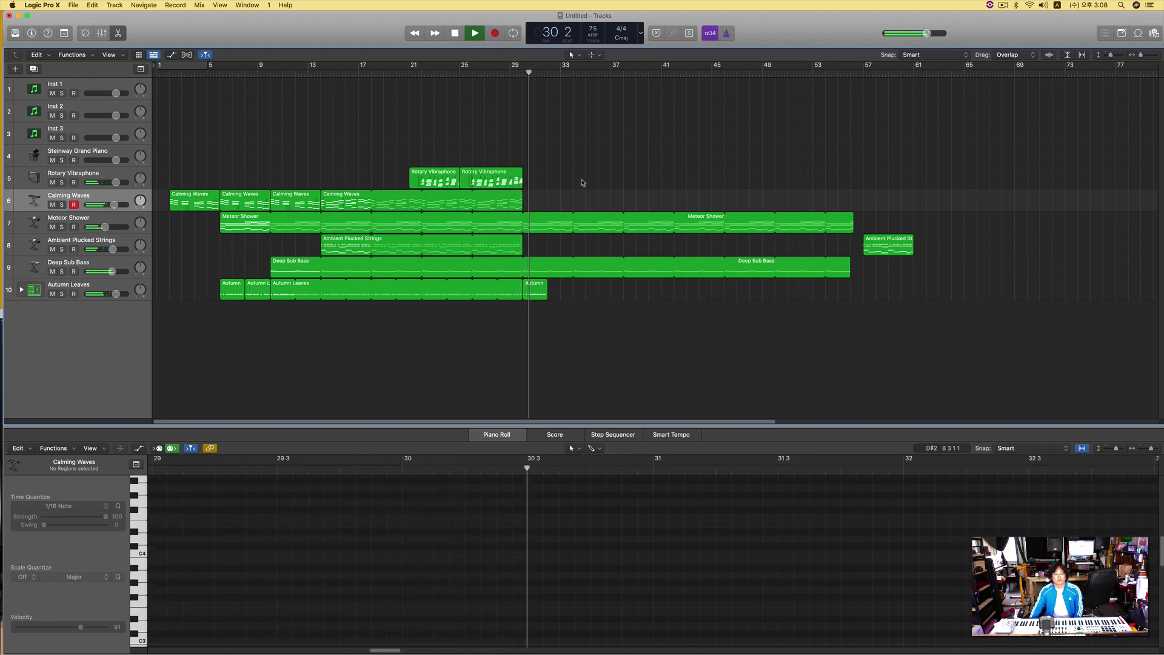
Step: Copy the looped Autumn Leaves region from bar 10 to bar 34 and stop playback
left_click(281, 289)
left_click_drag(281, 289, 586, 298)
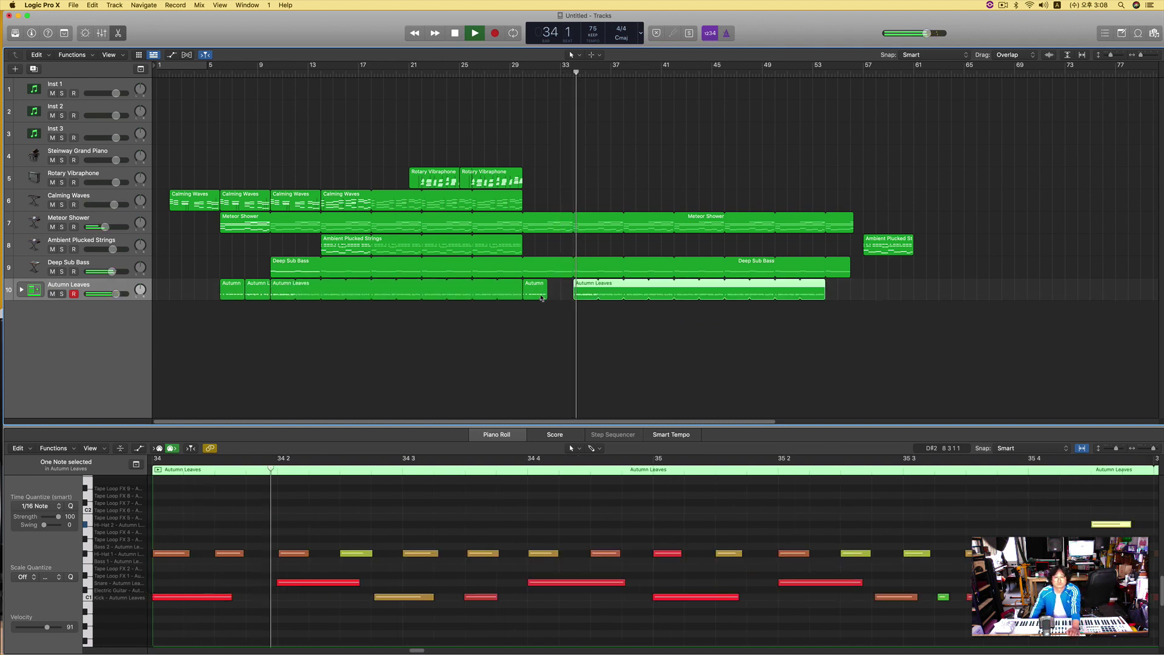
key("space")
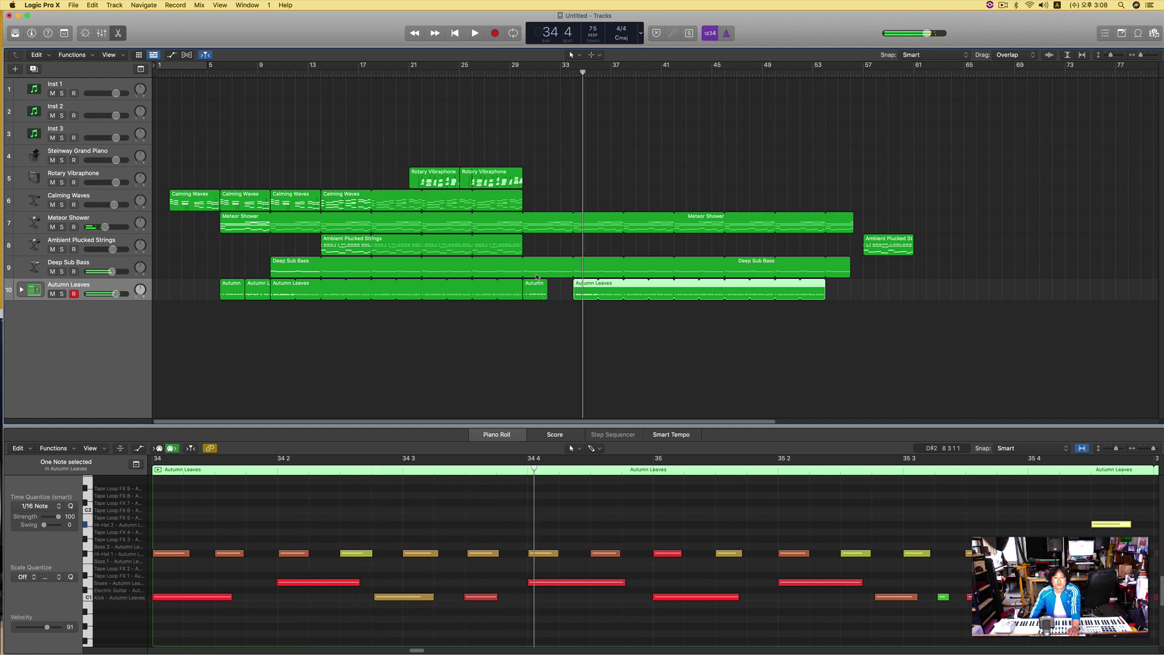
Step: Lengthen the last note of the Deep Sub Bass region to about bar 14 and play the passage around bar 29
left_click(294, 269)
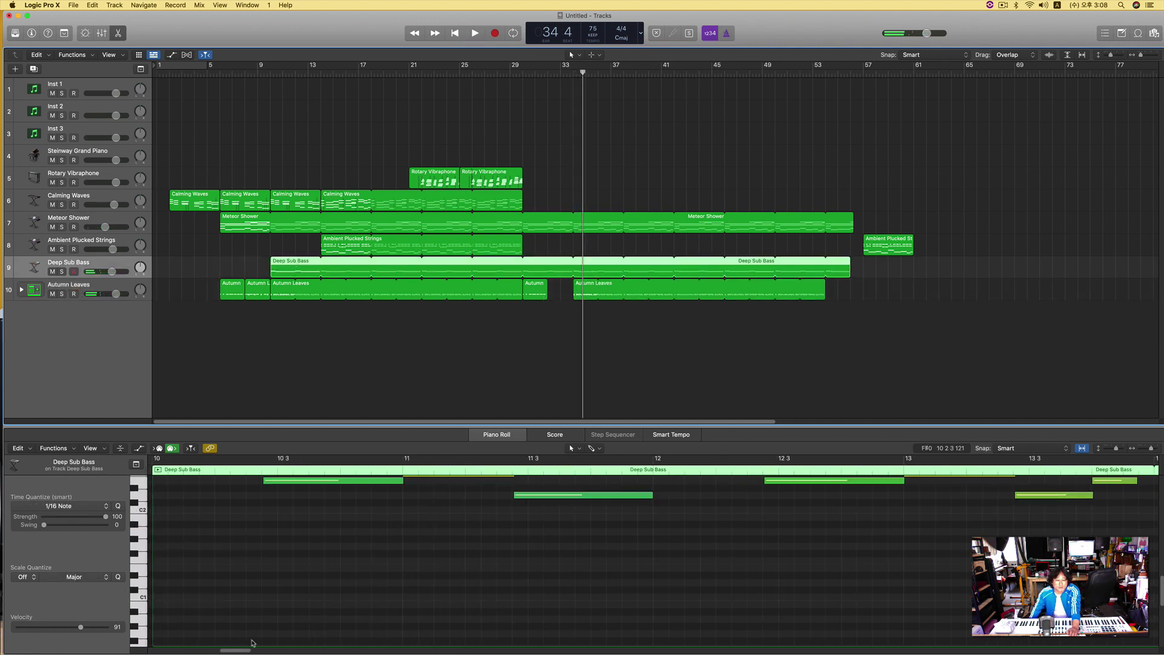
left_click_drag(244, 651, 266, 650)
scroll(461, 539, "up", 2)
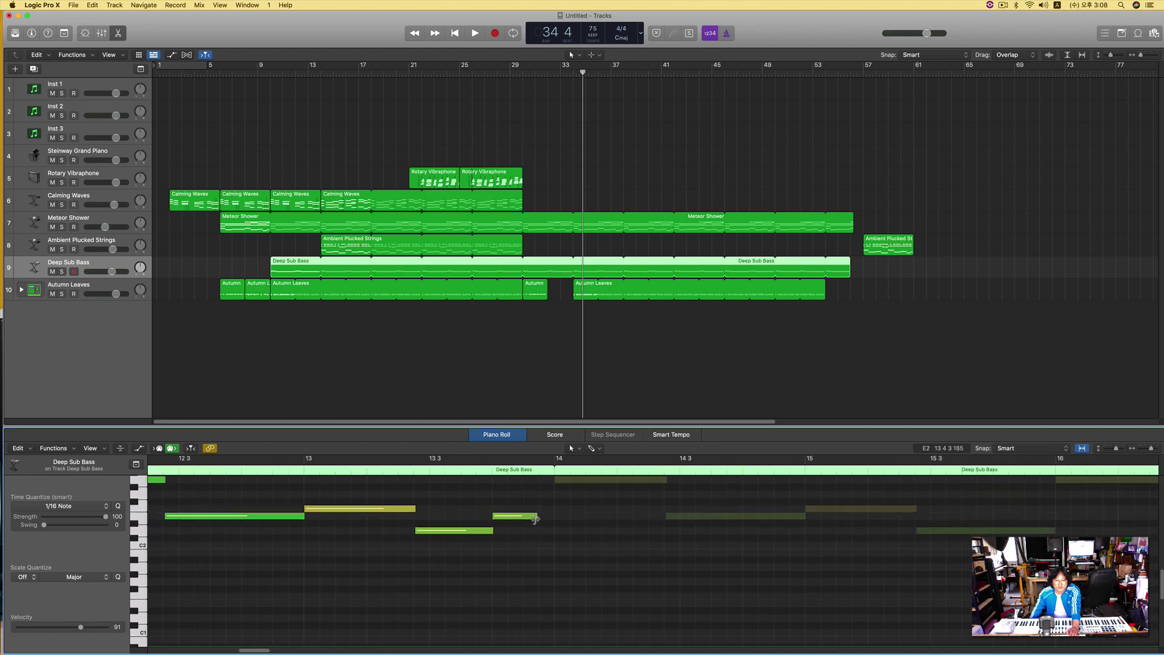
left_click_drag(535, 518, 550, 516)
key("space")
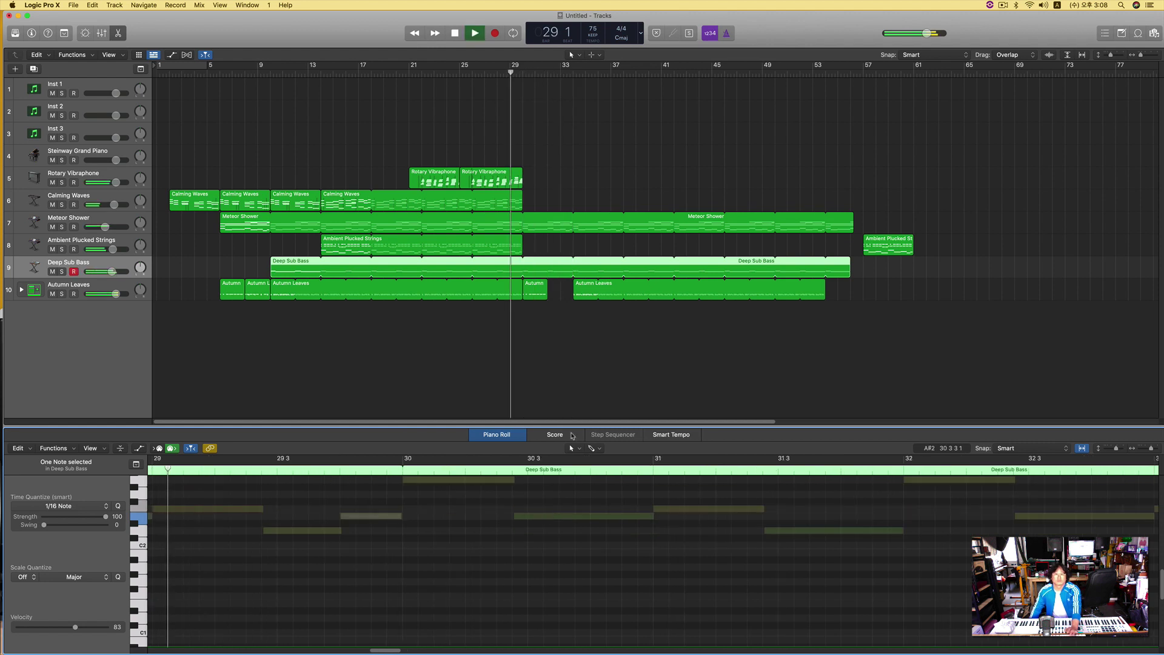
left_click(522, 344)
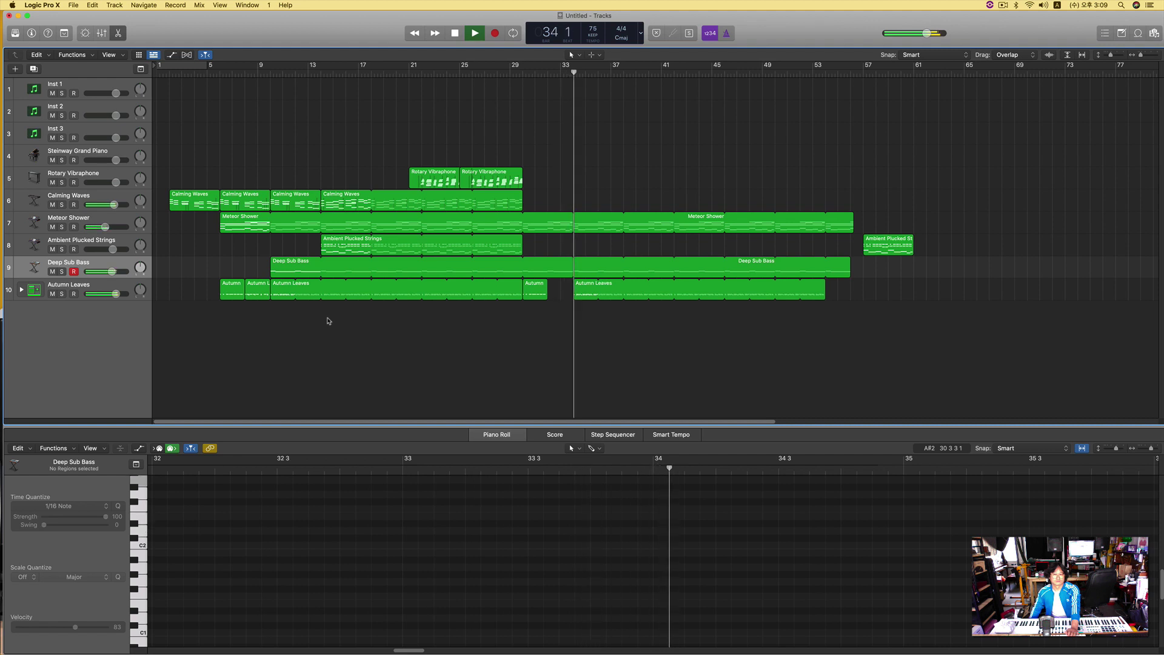
Step: Replay the transition from about bar 26 into the thinned-out section after bar 30 to check how it flows
key("comma")
key("comma")
key("comma")
key("comma")
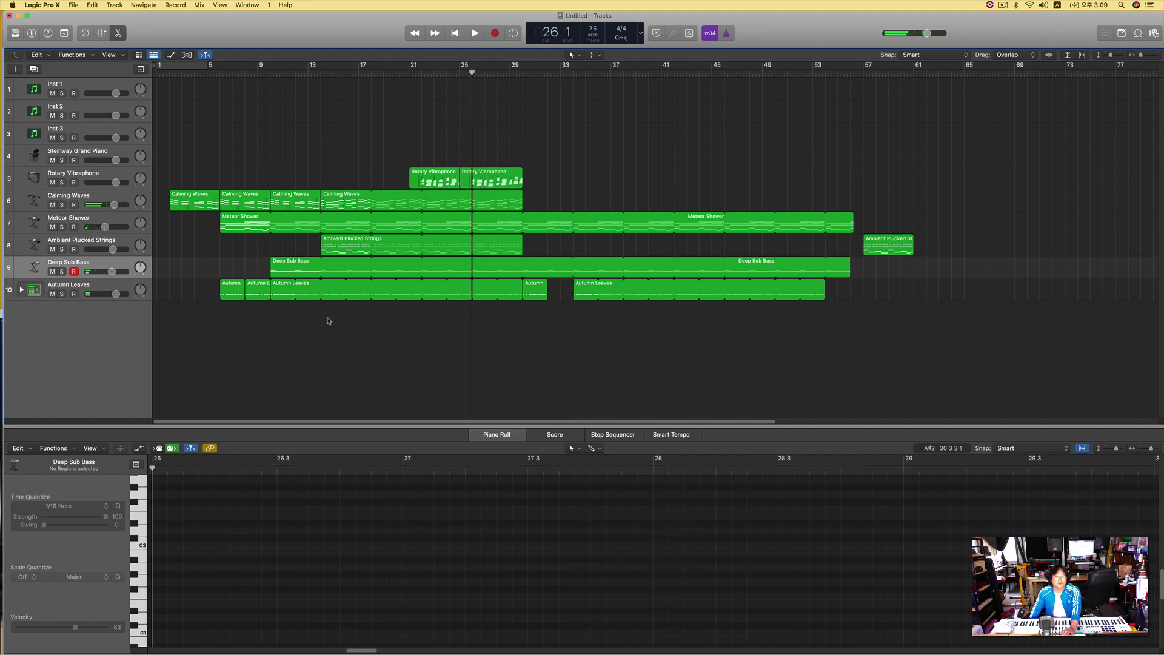
key("period")
key("period")
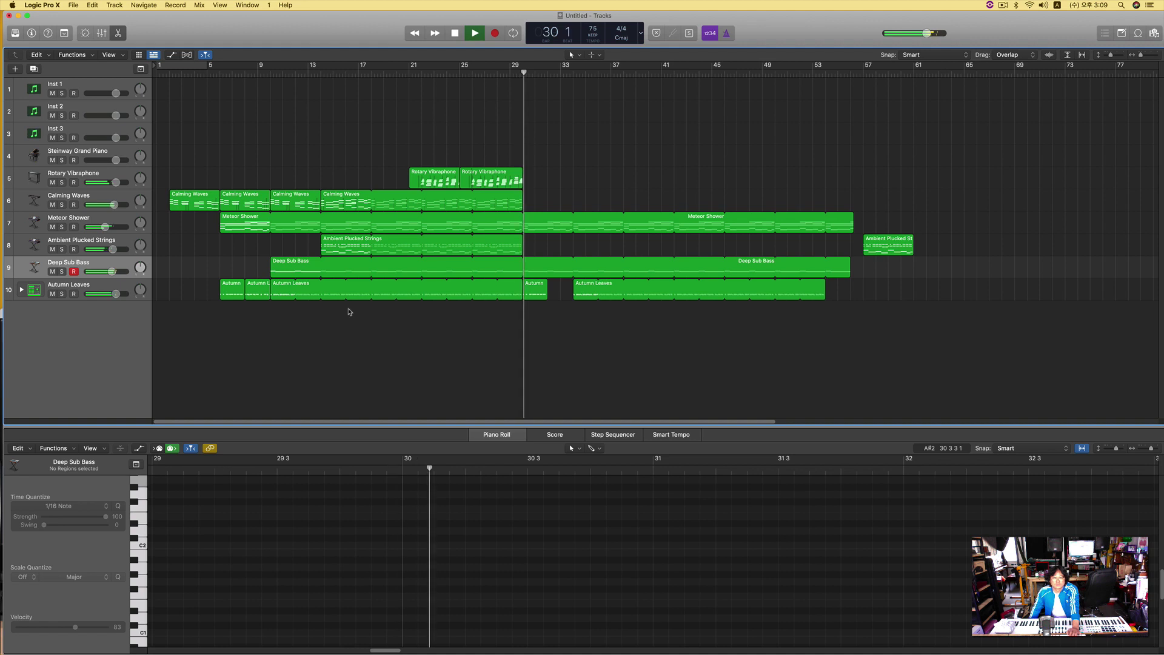
key("space")
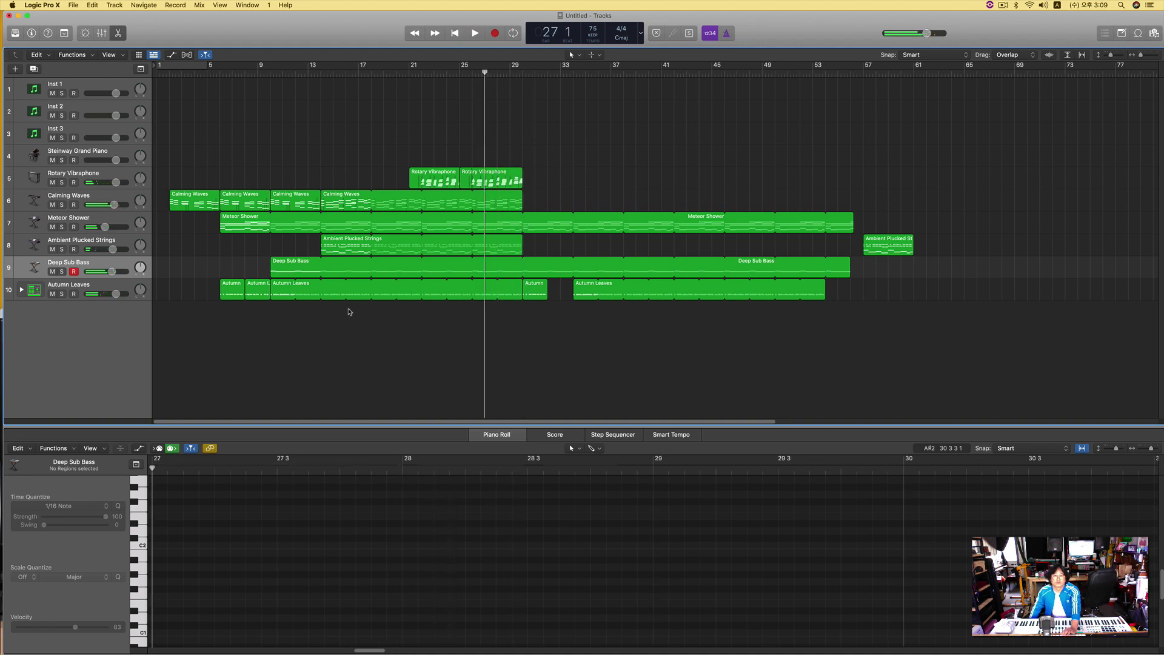
key("space")
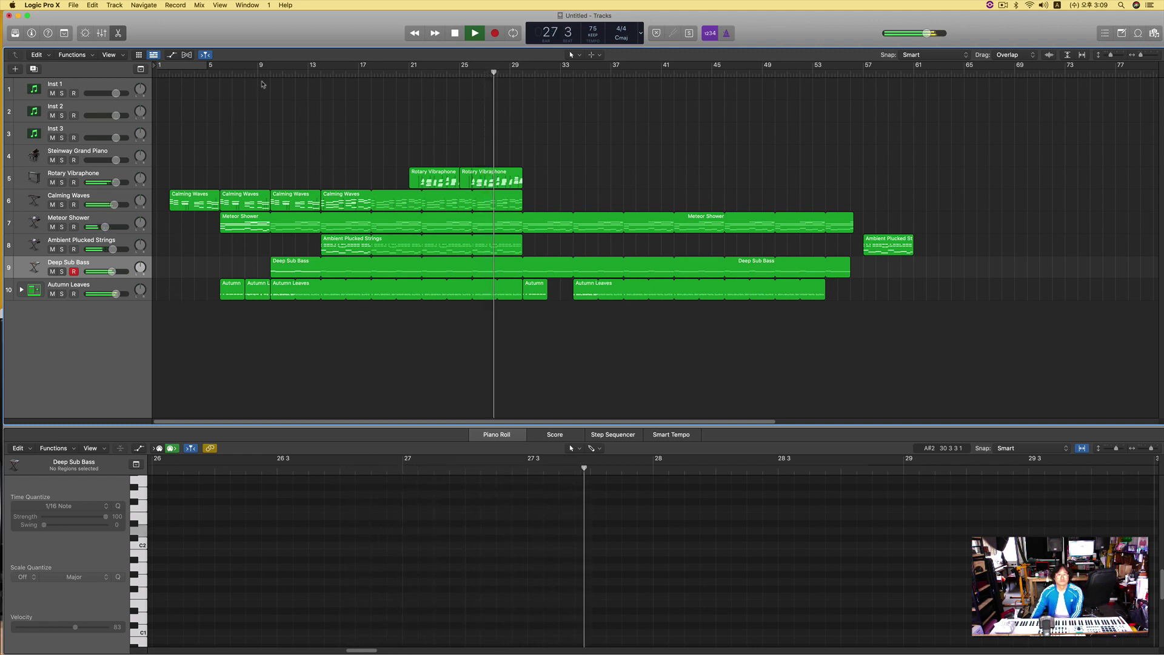
left_click_drag(276, 40, 273, 40)
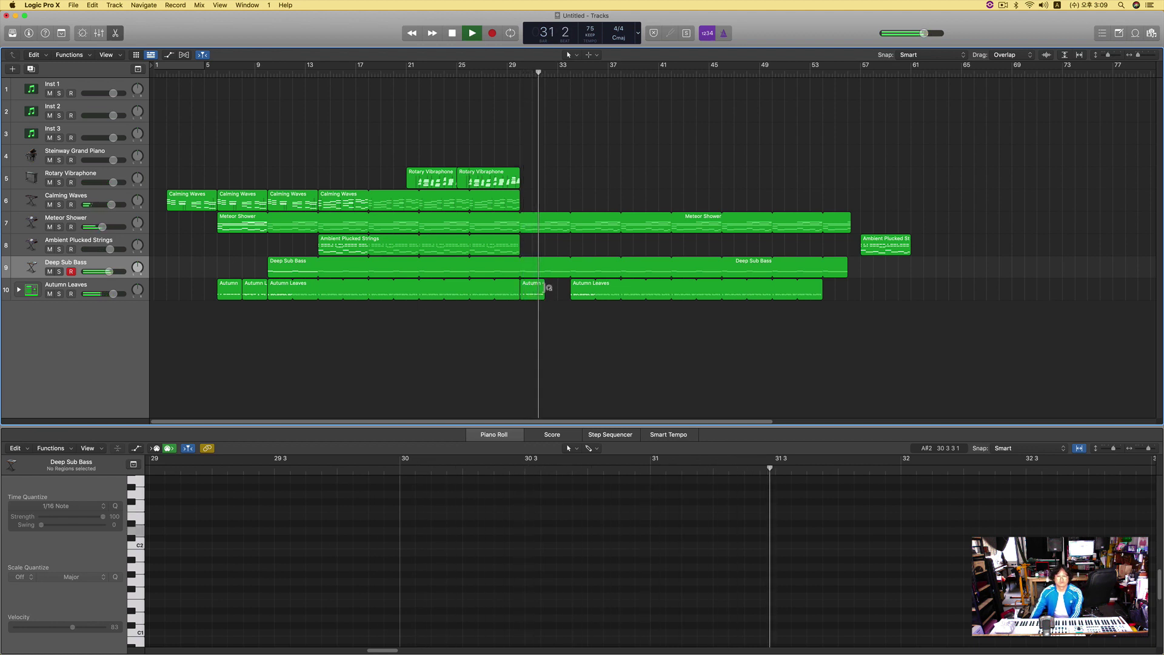
Step: Loop the Autumn Leaves region at bar 30 up to bar 34, and copy the looped Ambient Plucked Strings region to bar 34
left_click_drag(549, 287, 571, 290)
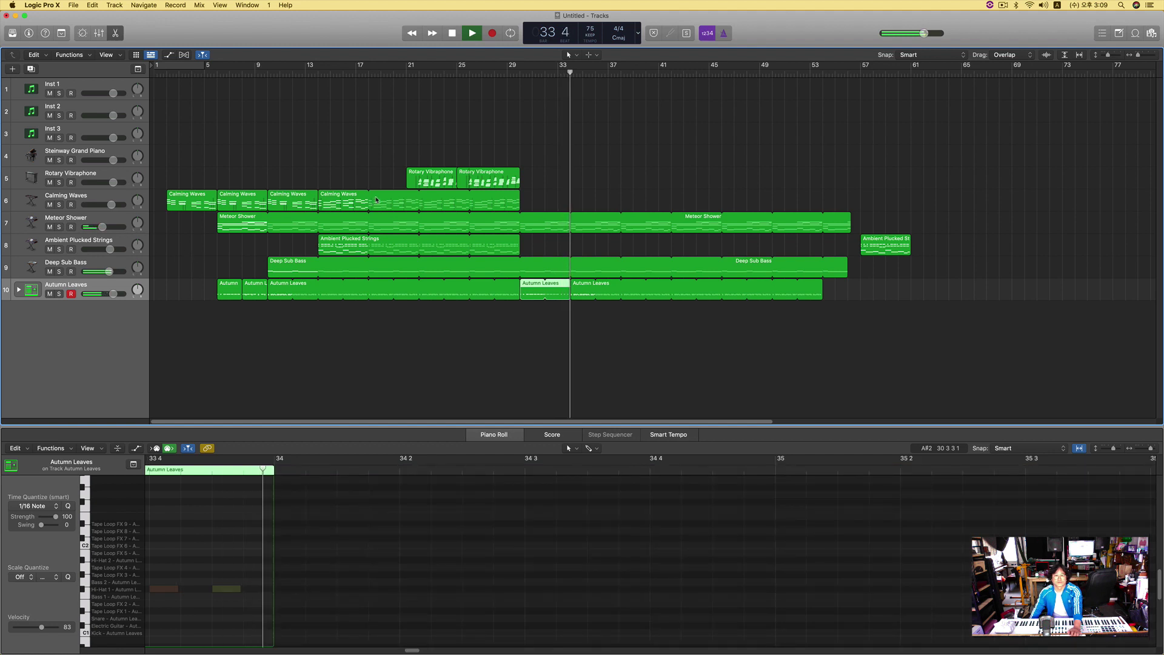
left_click(352, 244)
left_click_drag(353, 244, 607, 251)
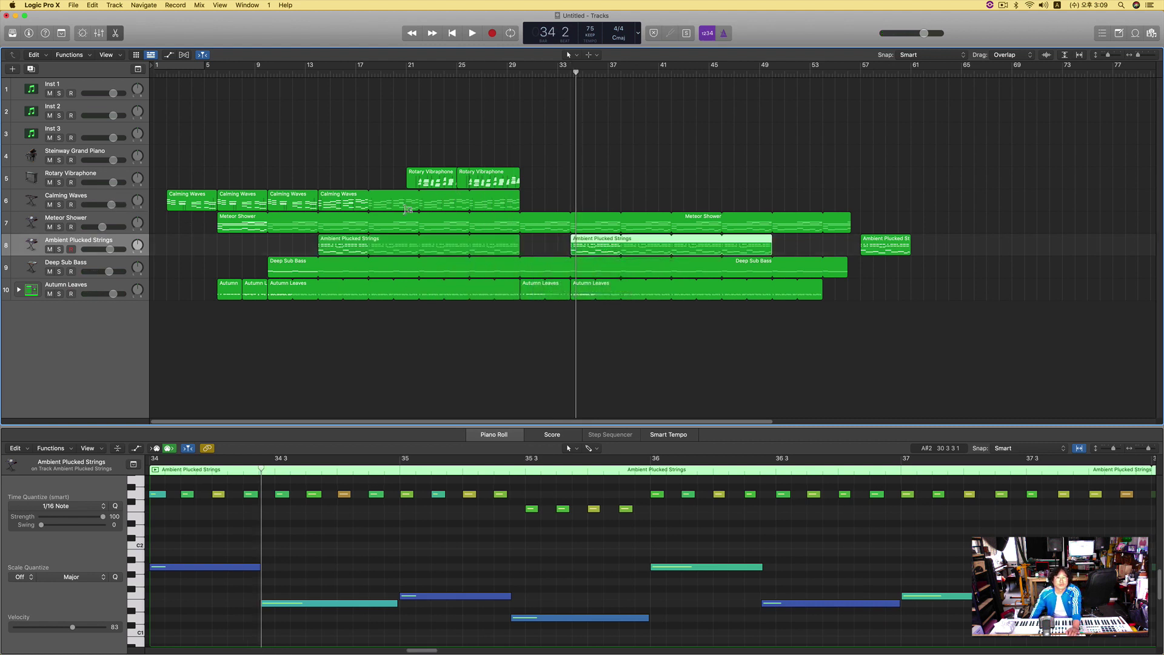
Step: Copy the looped Calming Waves region from bar 14 to bar 34 and play from bar 33
left_click(345, 200)
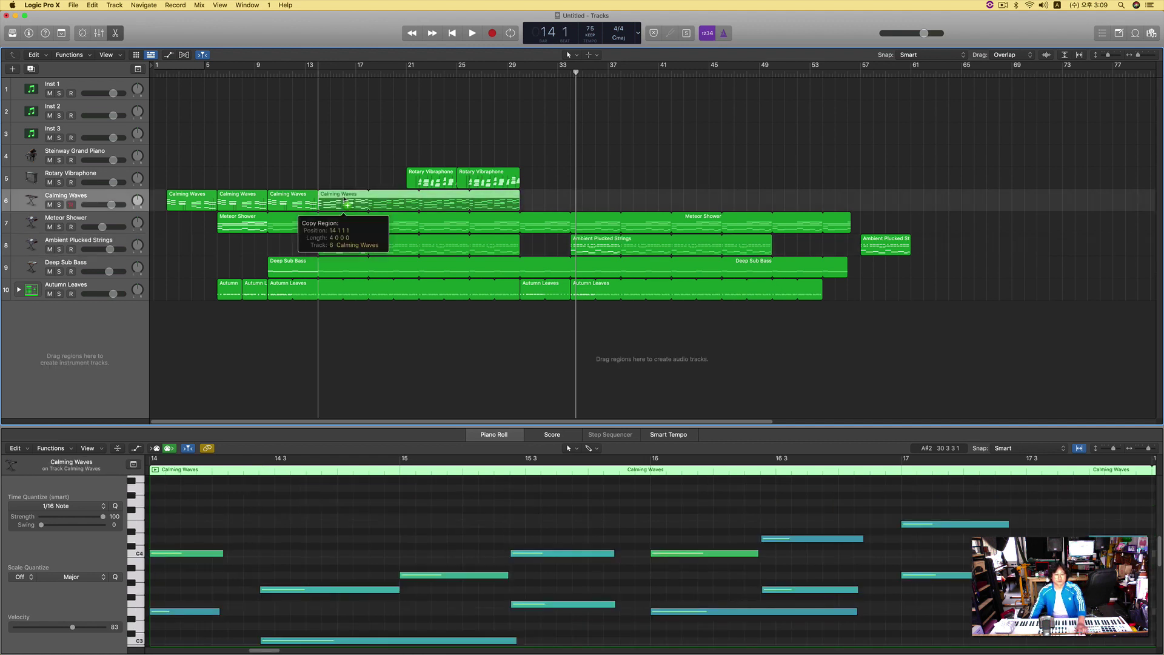
left_click_drag(344, 199, 598, 206)
key("space")
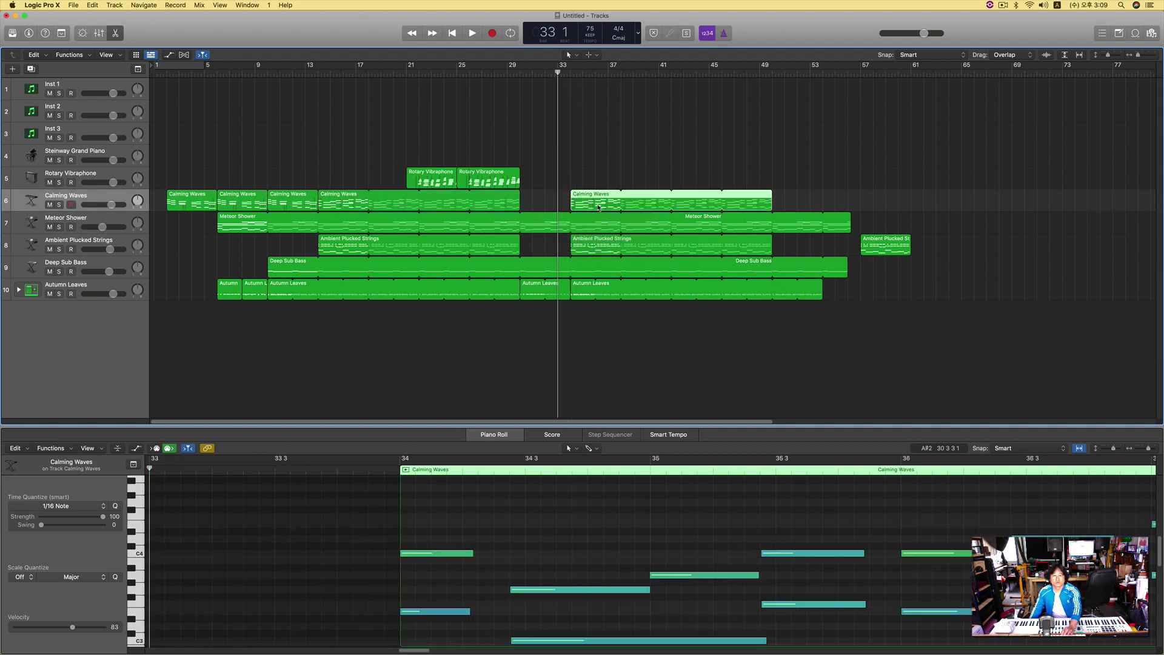
Step: Select the Steinway Grand Piano track, stop playback at bar 45, and shift the project window aside to uncover the MIDIculous Player
left_click(100, 155)
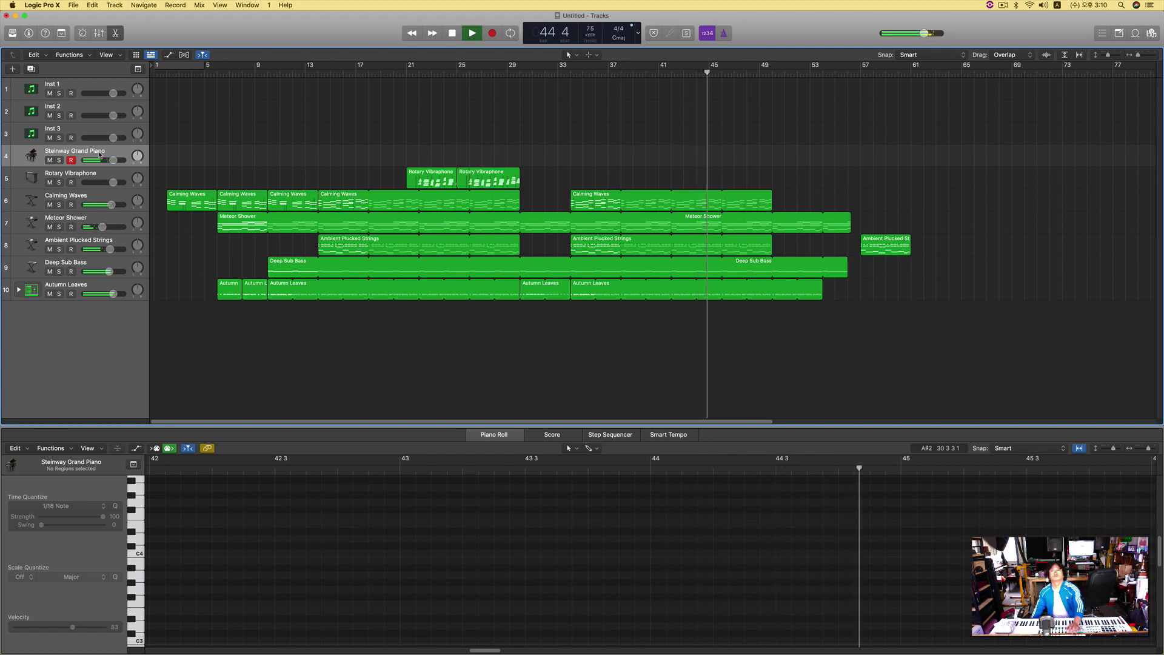
key("space")
left_click_drag(232, 36, 222, 8)
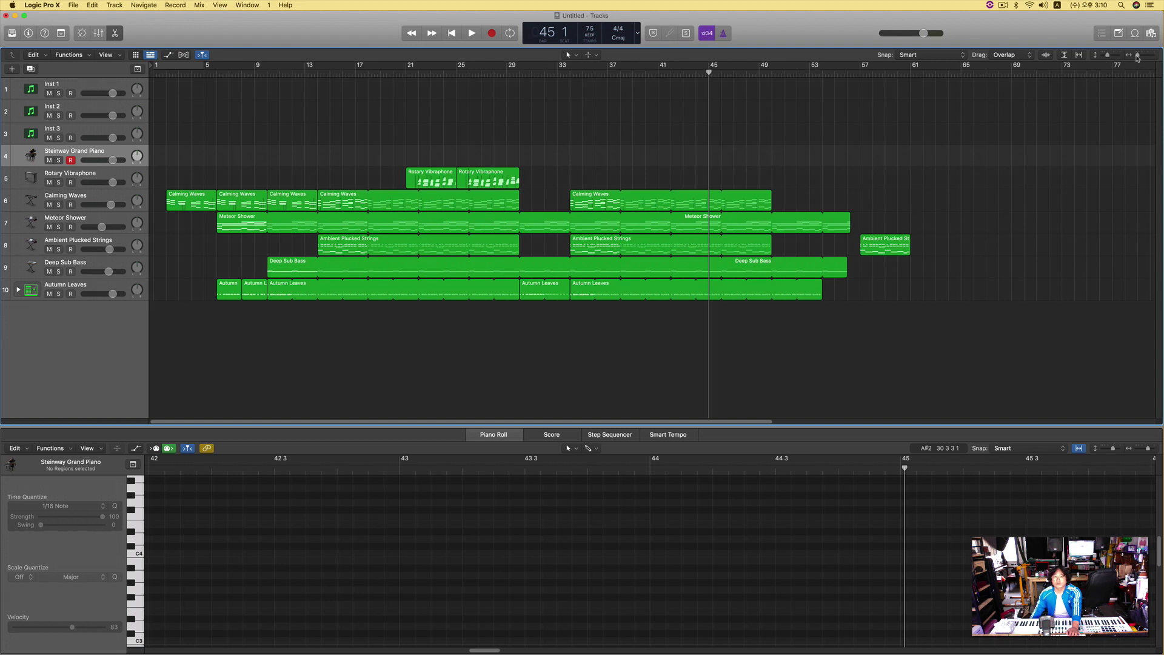
key("super+Left")
key("super+Left")
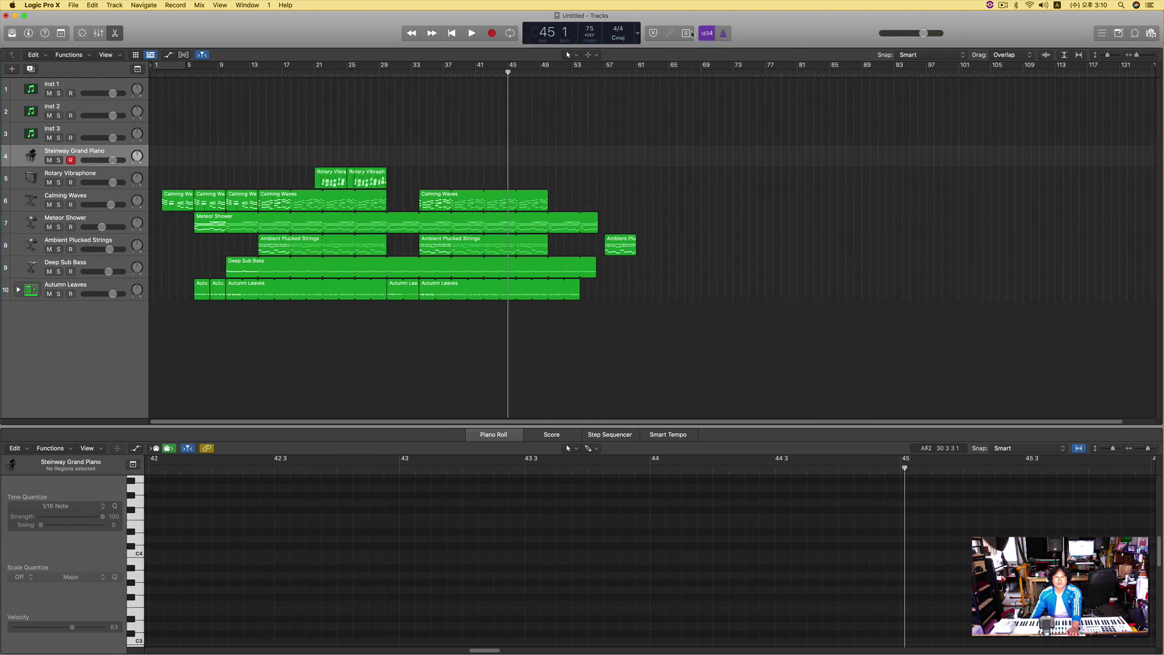
left_click_drag(343, 24, 782, 8)
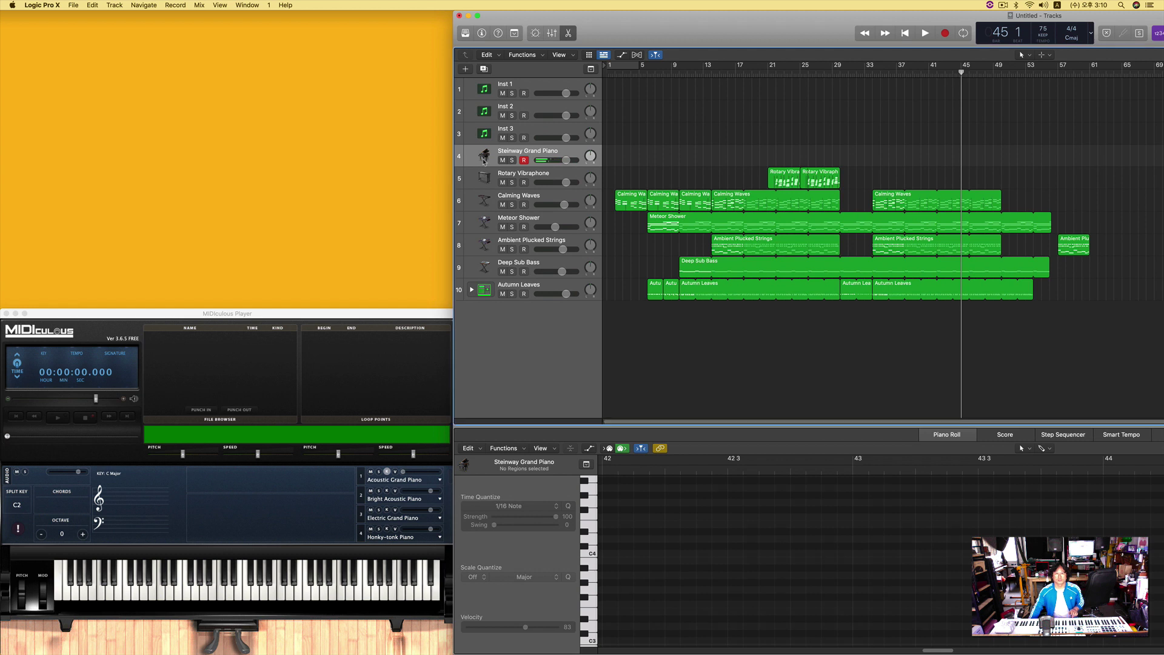
Step: Set the Filter 2 cutoff of the Steinway Grand Piano's Sampler instrument to 46.4%
key("b")
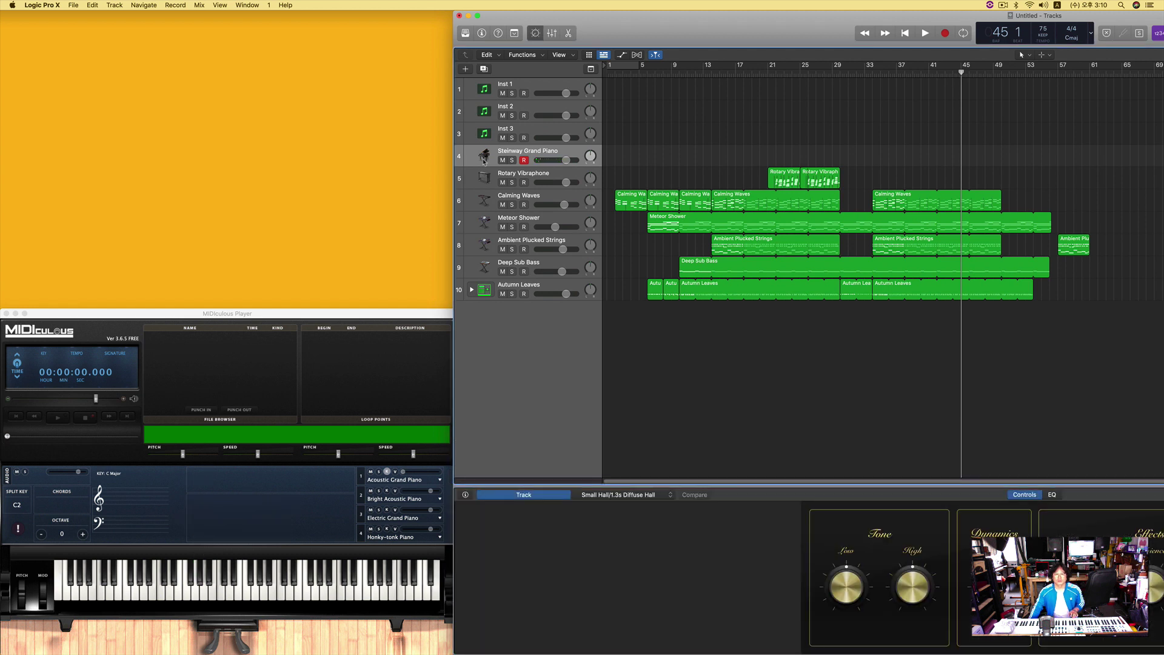
key("b")
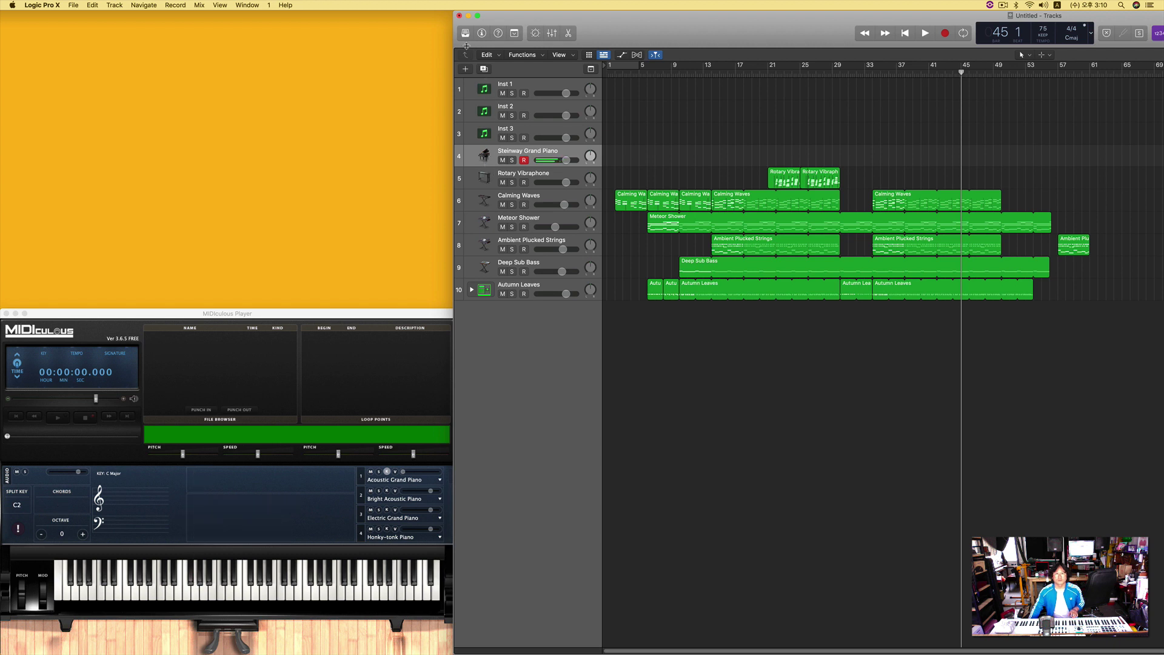
left_click(465, 33)
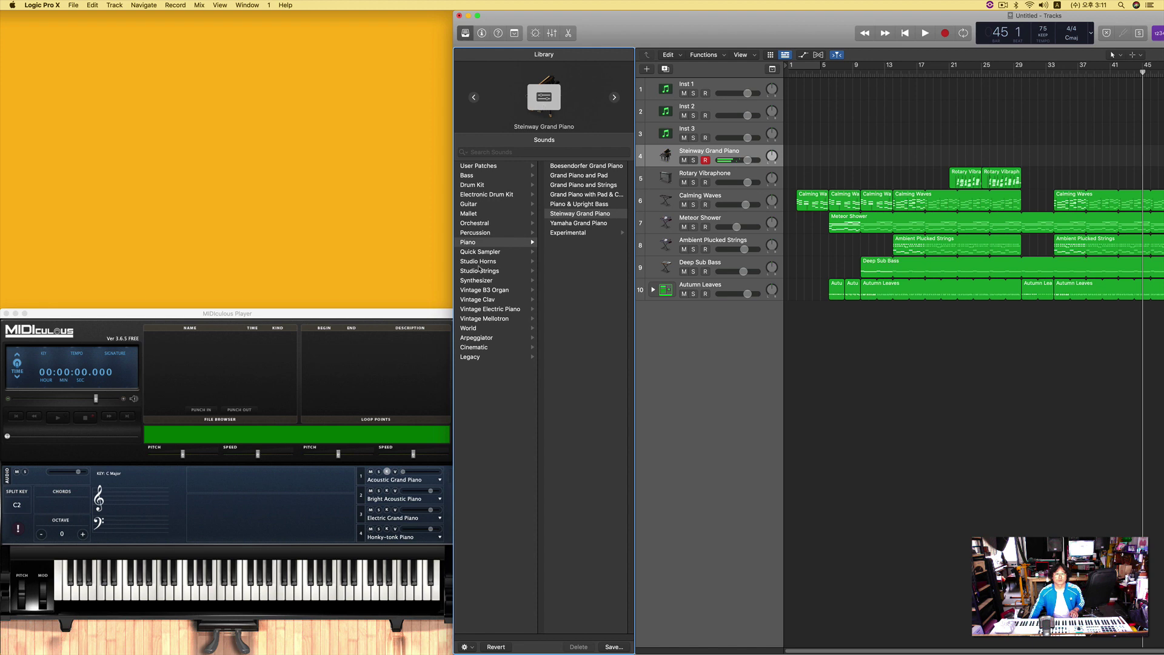
left_click(544, 97)
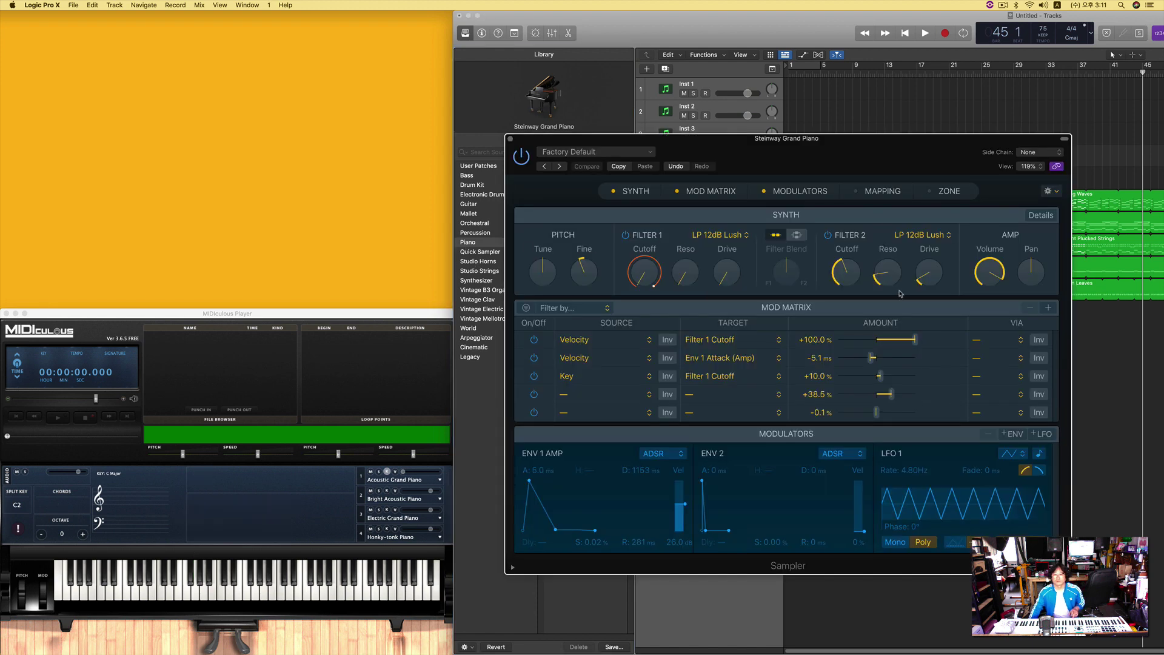
left_click(846, 274)
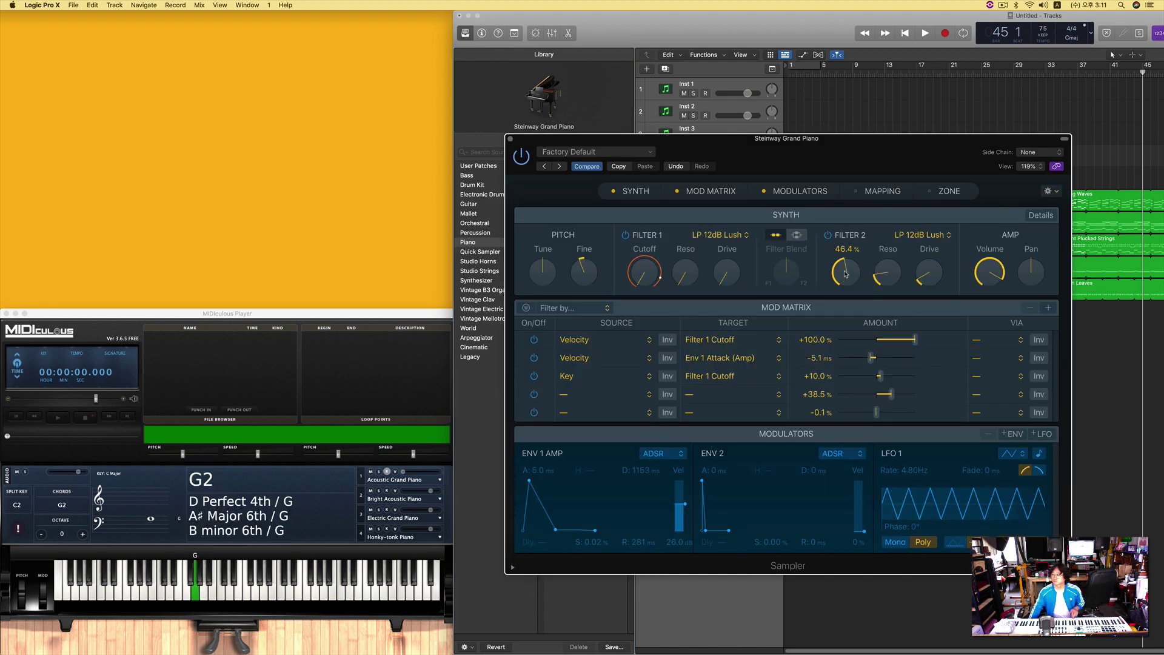
left_click(510, 139)
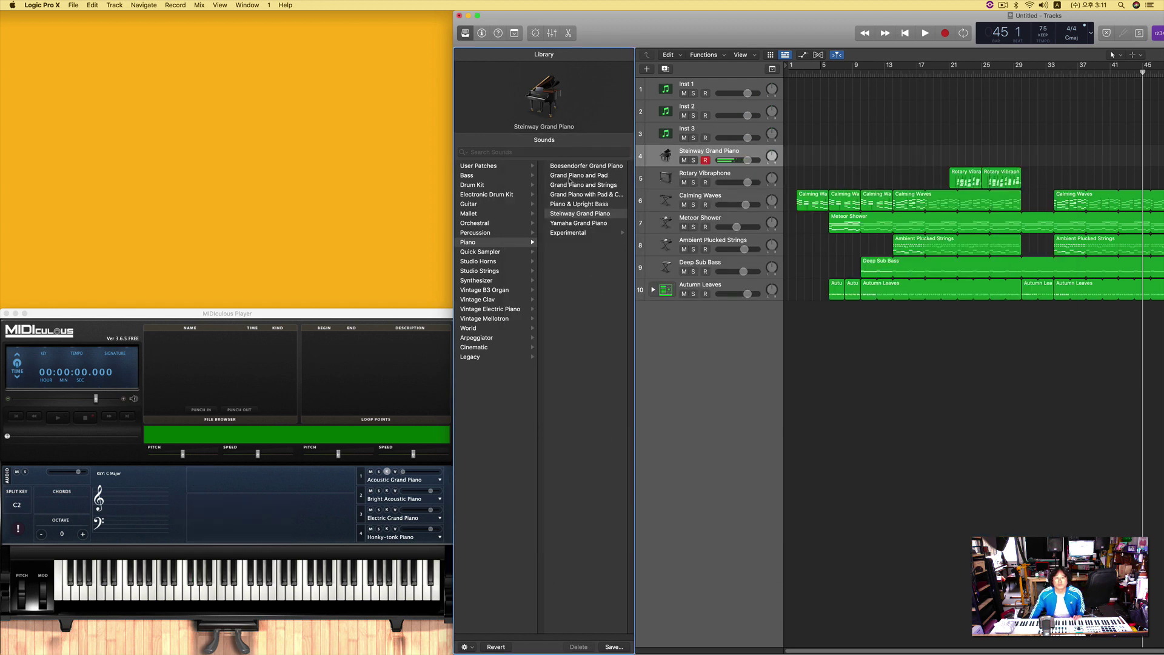
Step: Set the wet output of the Steinway Grand Piano channel's Tape Delay to 35%
left_click(482, 33)
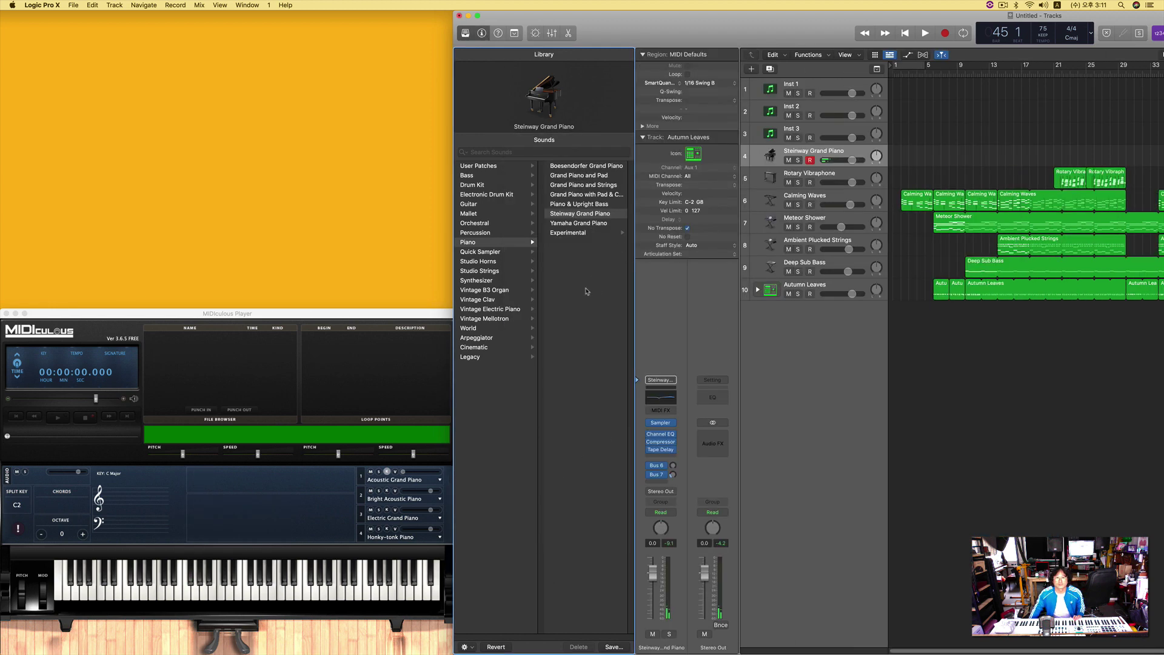
left_click(664, 454)
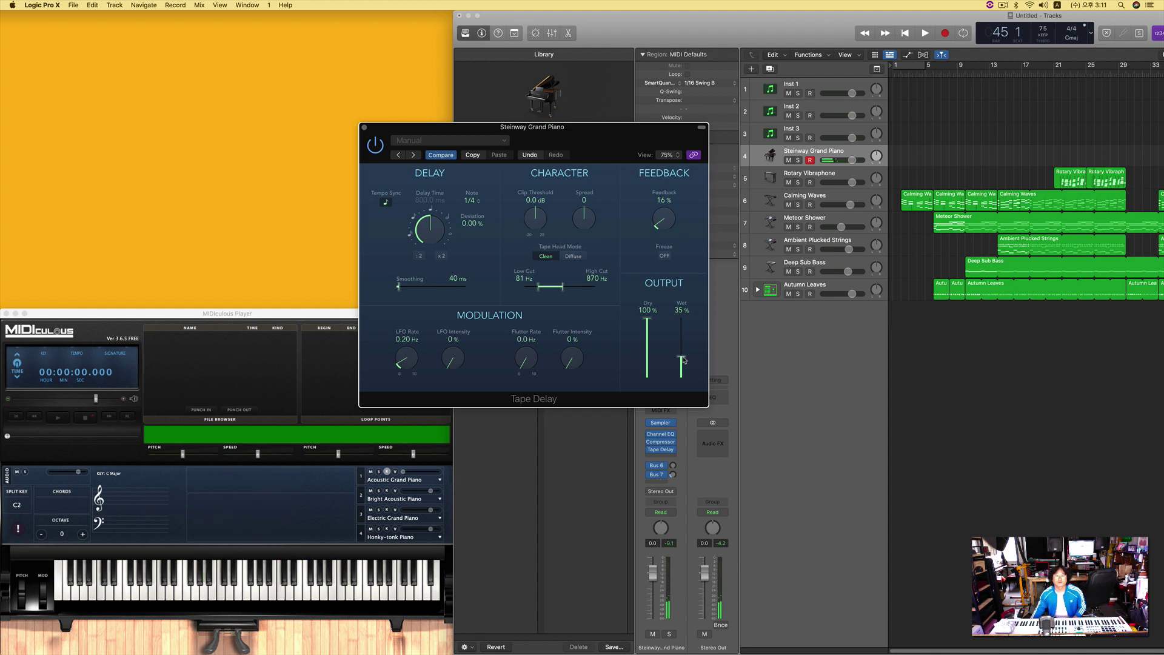
left_click(365, 129)
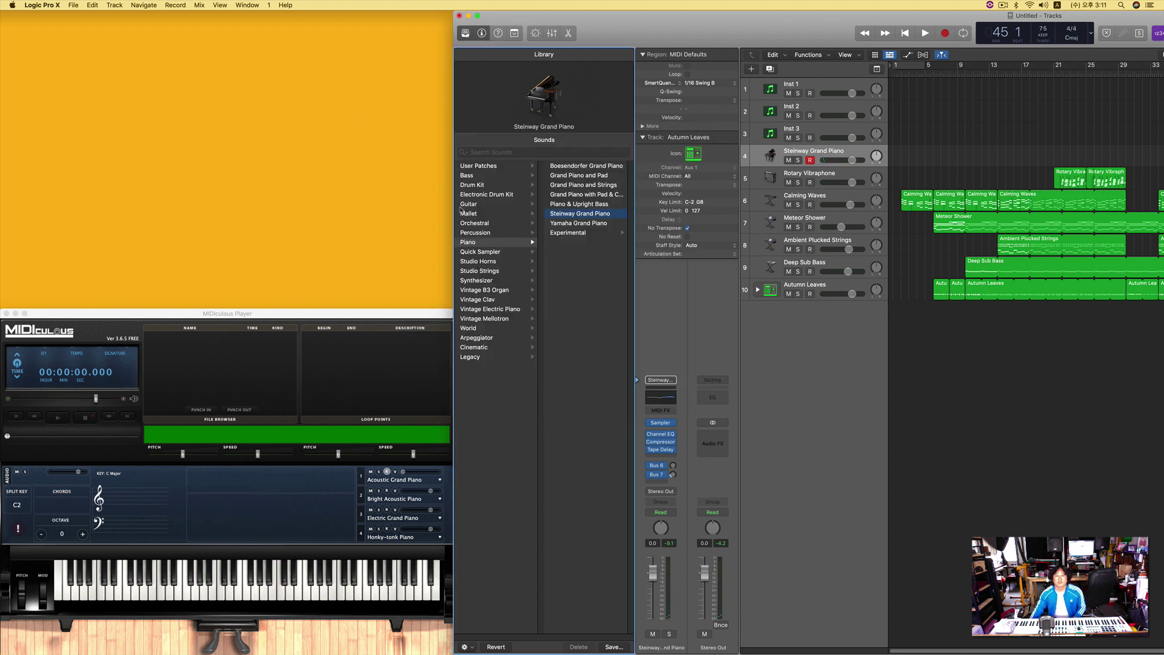
Step: Shift the project window back to show the full timeline and play the breakdown around bar 32
key("Return")
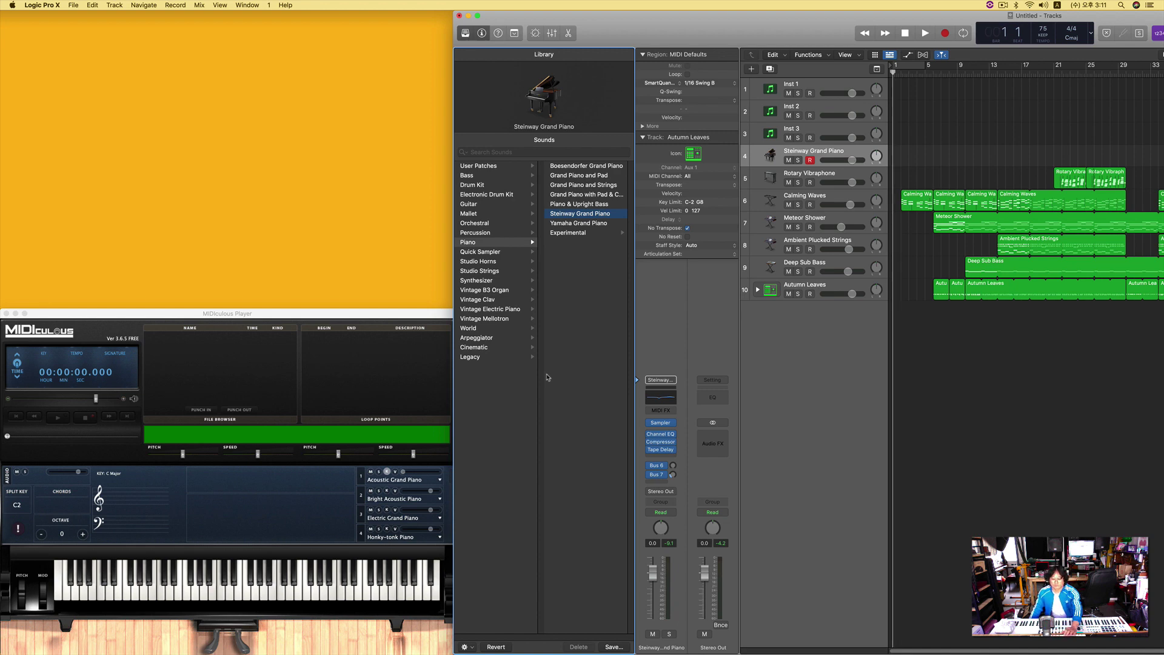
key("period")
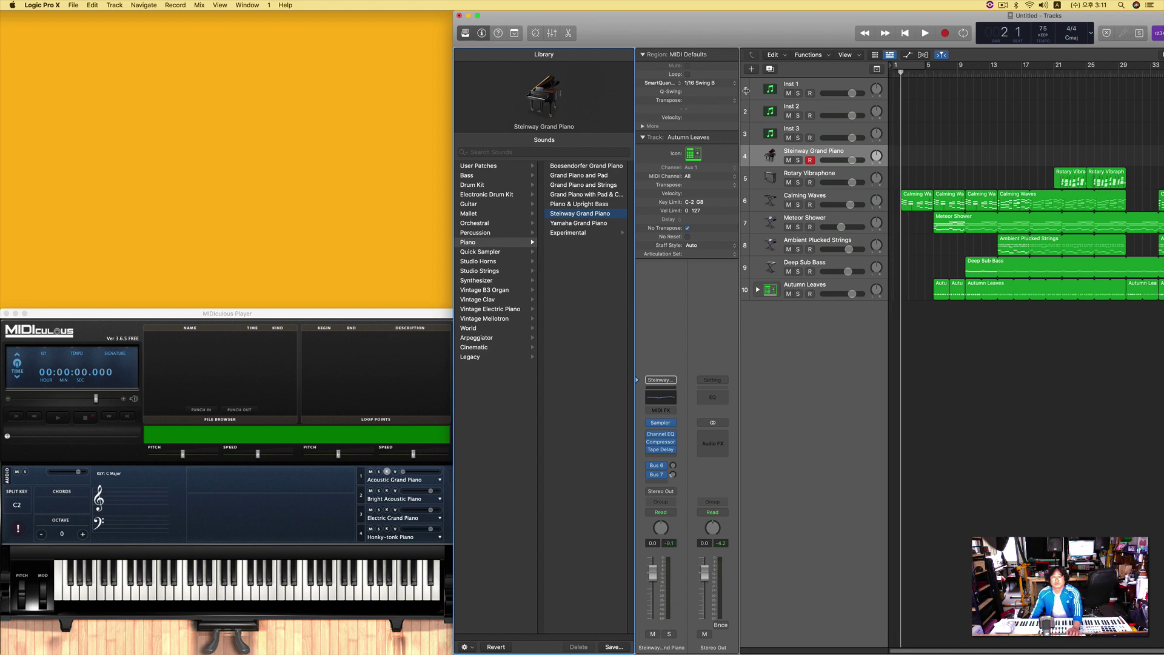
double_click(802, 44)
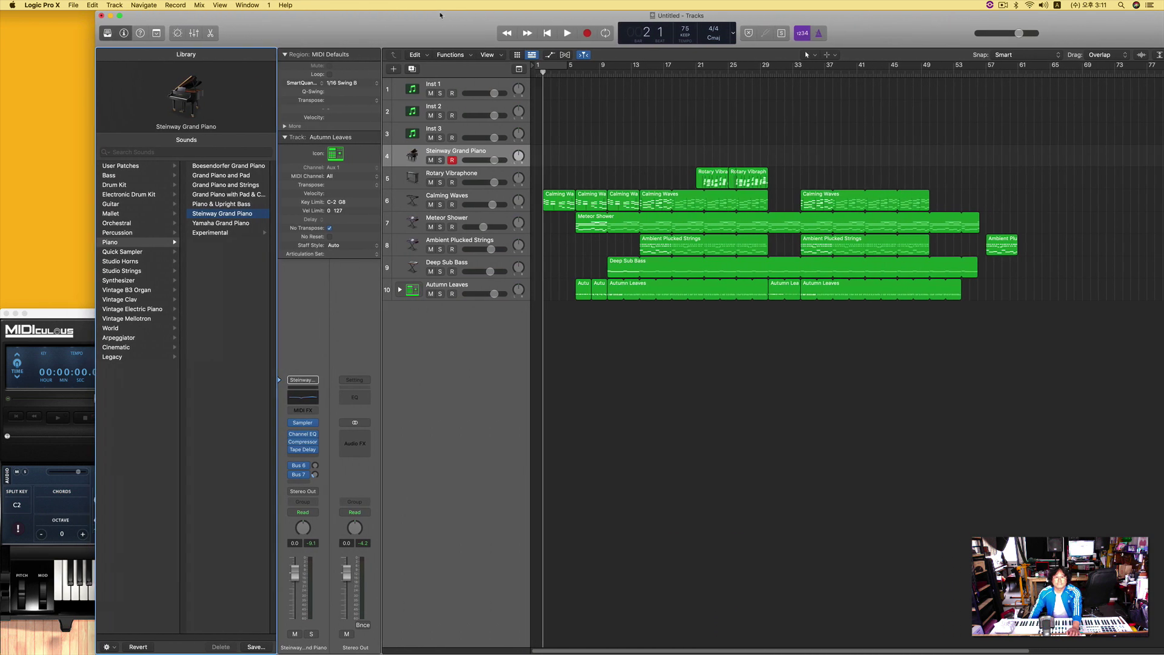
left_click(788, 74)
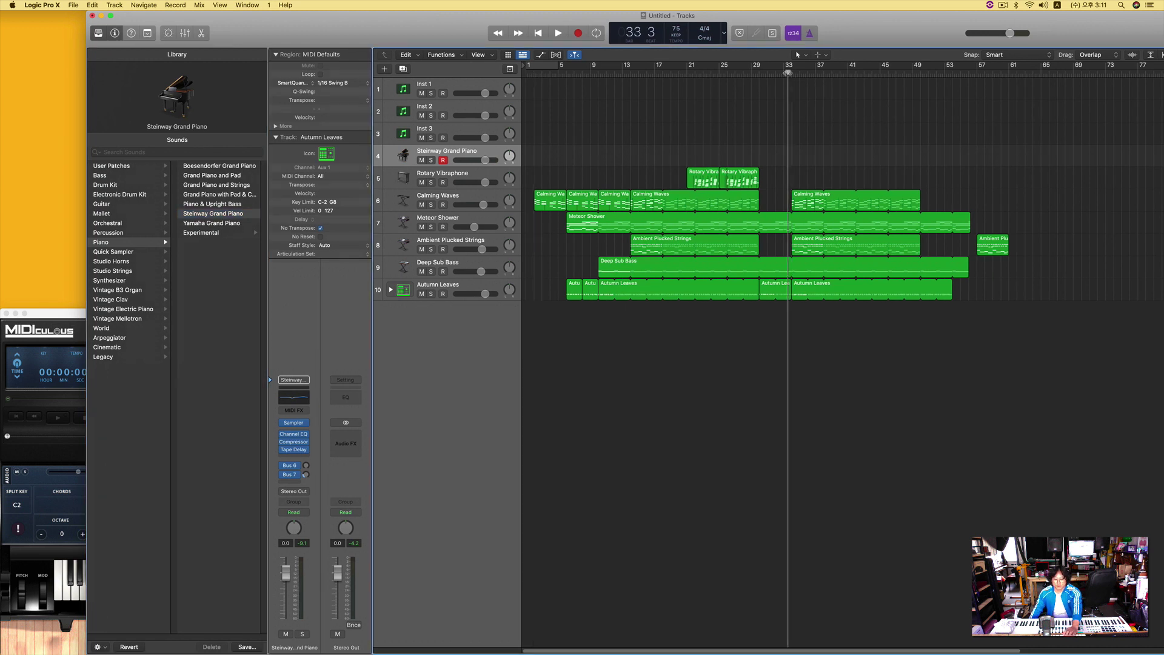
key("space")
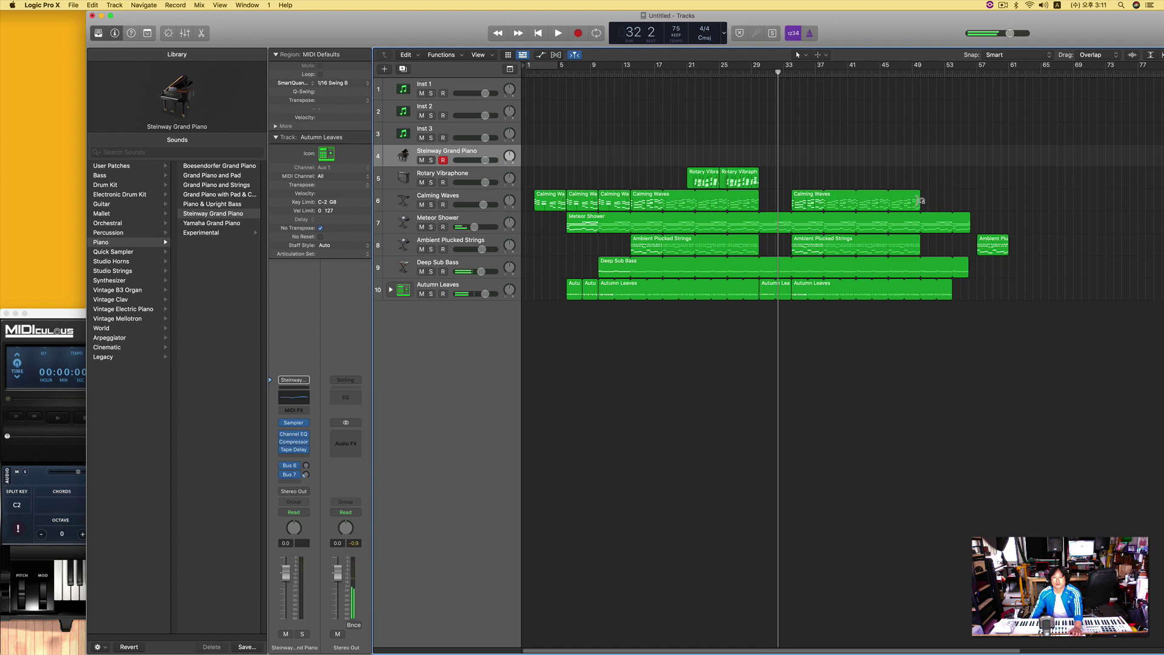
Step: Extend the looped Calming Waves, Meteor Shower, Ambient Plucked Strings, Deep Sub Bass and Autumn Leaves regions to about bar 73, moving the last strings region beyond them
left_click_drag(920, 201, 1110, 200)
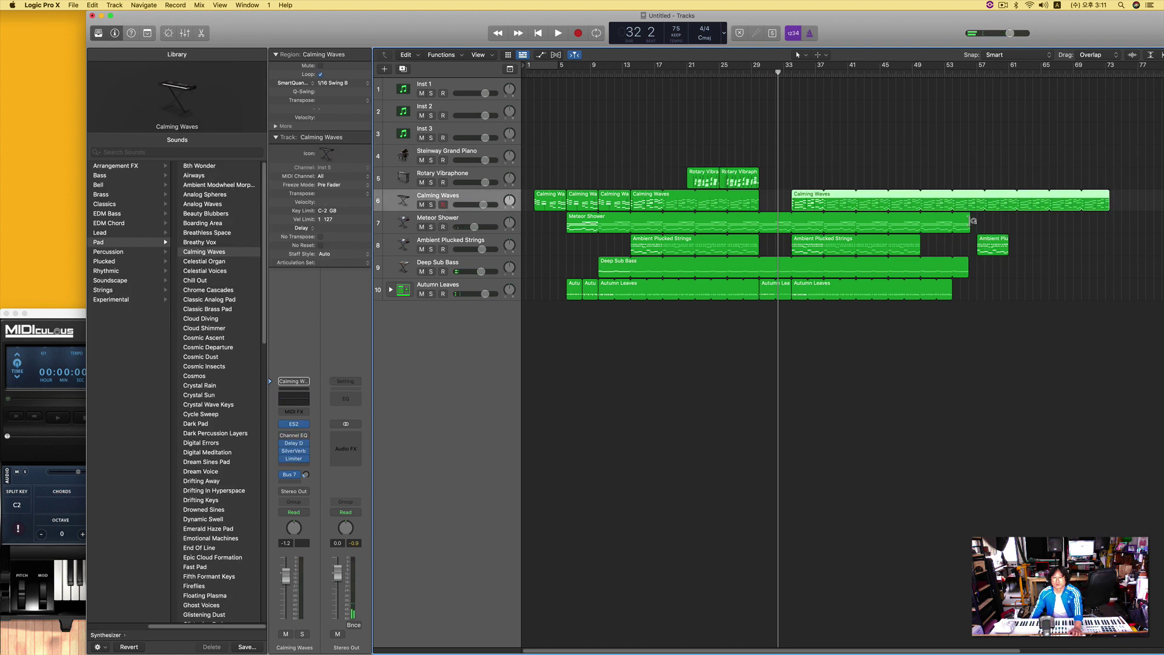
left_click_drag(971, 221, 1115, 223)
left_click_drag(997, 247, 1139, 246)
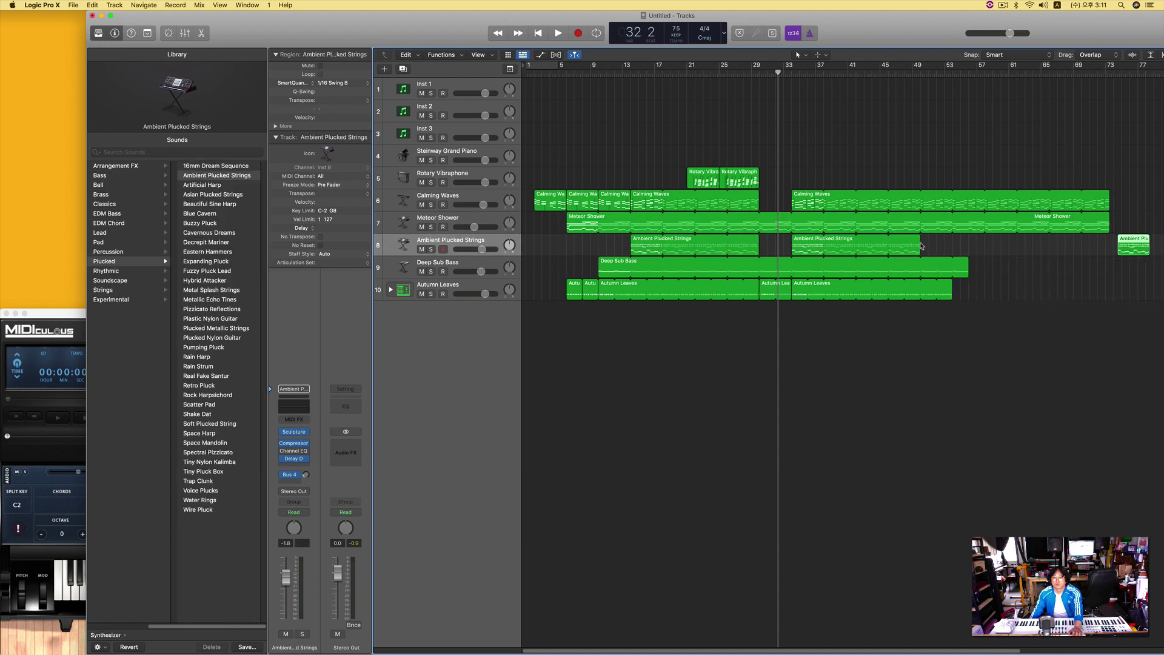
left_click_drag(921, 245, 1113, 249)
left_click_drag(968, 270, 1111, 270)
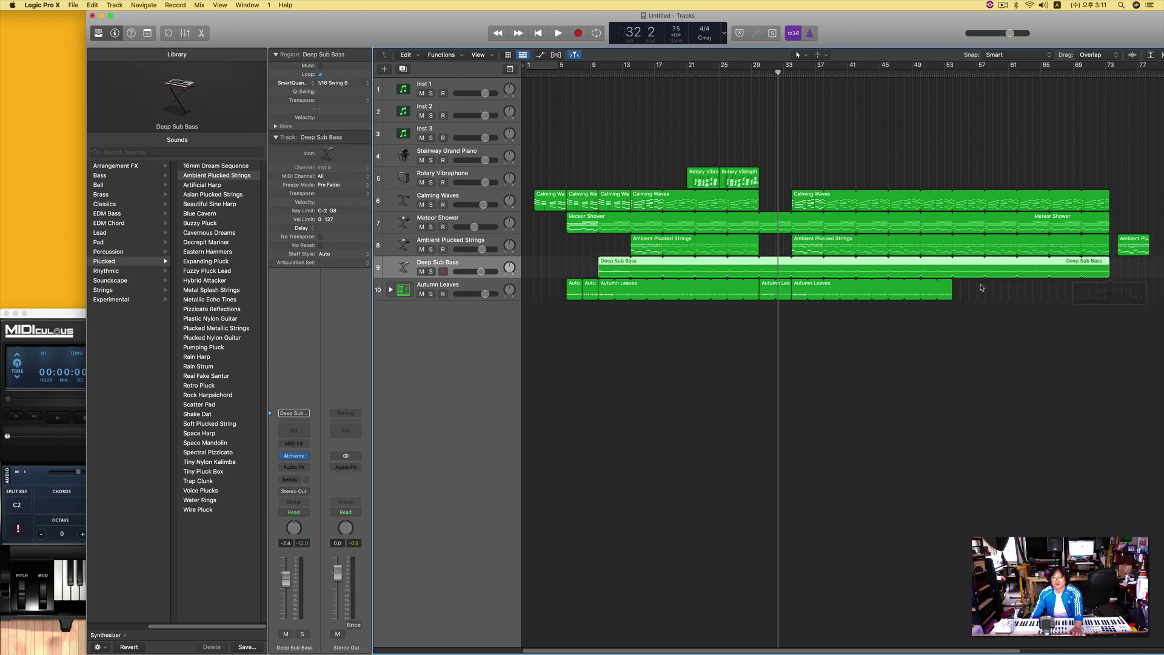
left_click_drag(951, 285, 1110, 290)
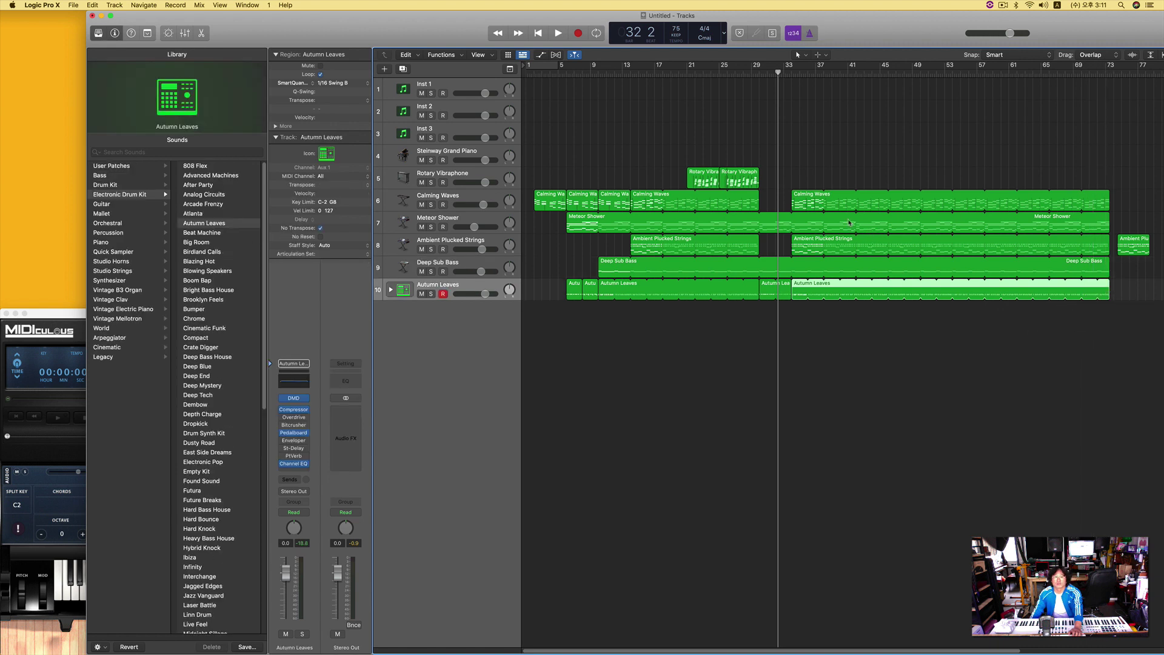
Step: Place the playhead at bar 73 and check the song's length in the Time display before returning to Beats & Project
key("period")
key("period")
key("period")
key("period")
key("period")
key("period")
key("period")
key("period")
key("period")
key("period")
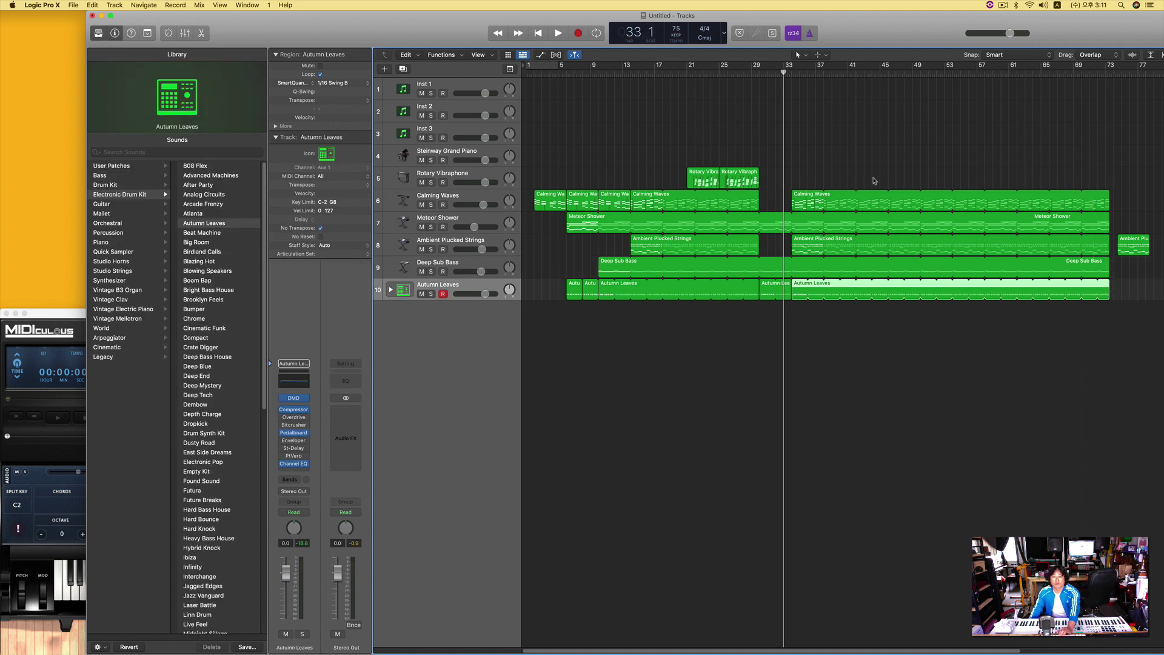
key("period")
key("period")
key("period")
key("period")
key("period")
key("period")
key("period")
key("period")
key("period")
key("period")
key("period")
key("period")
key("period")
key("period")
key("period")
key("period")
key("period")
key("period")
key("period")
key("period")
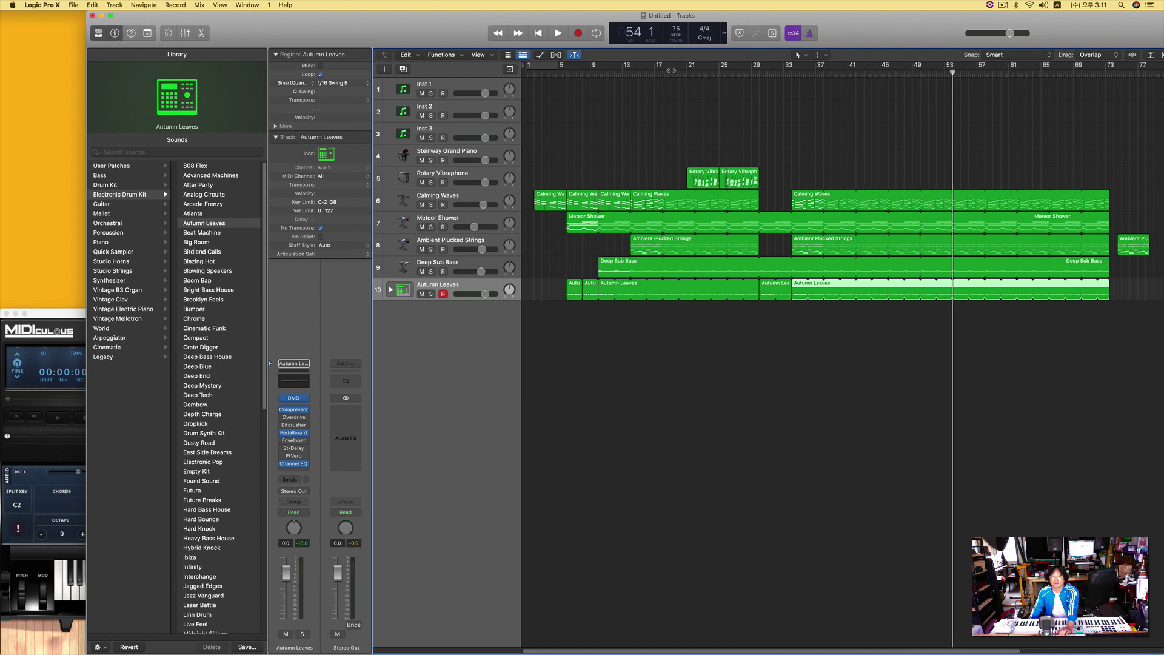
key("period")
key("period")
key("period")
key("period")
key("period")
key("period")
key("period")
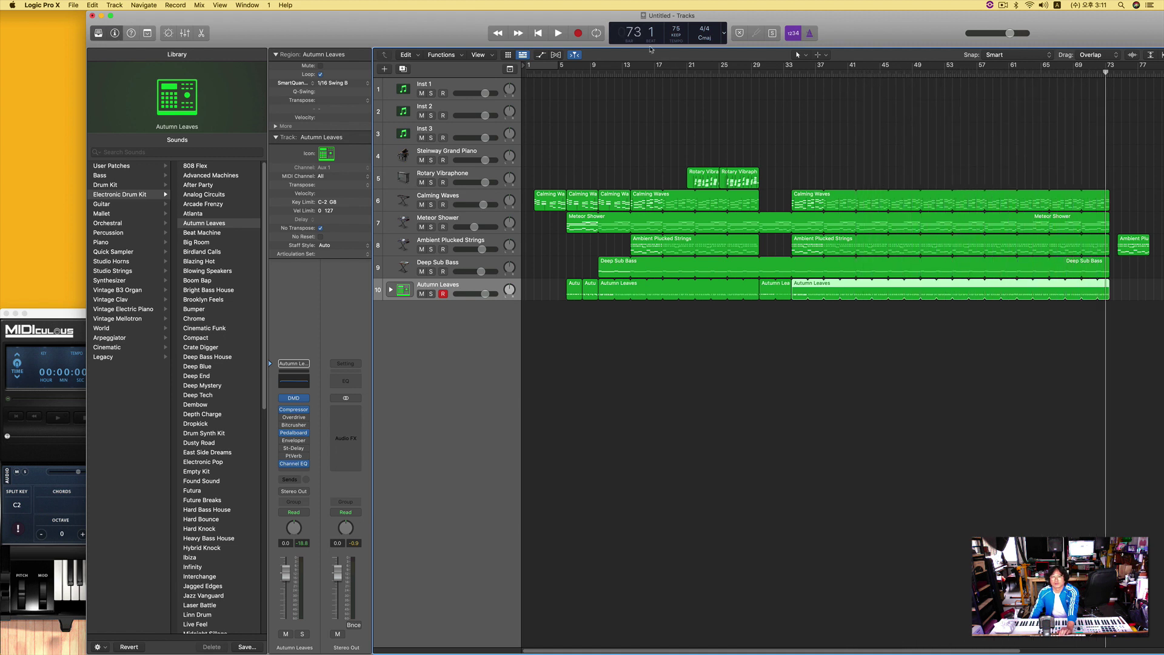
left_click(724, 34)
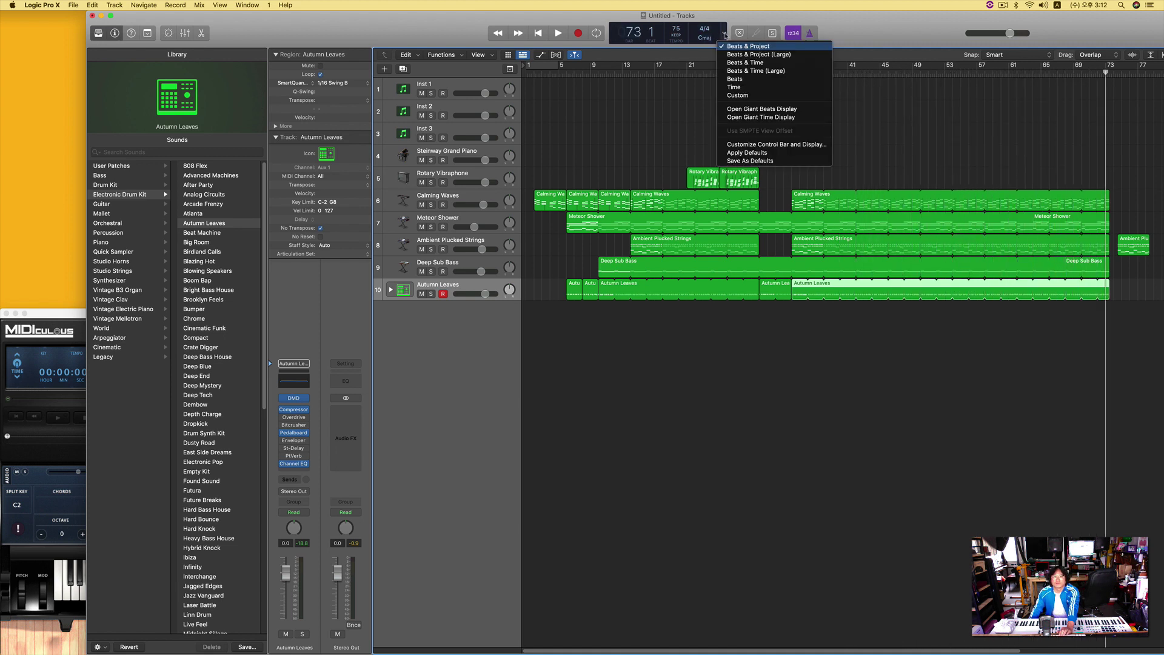
left_click(757, 88)
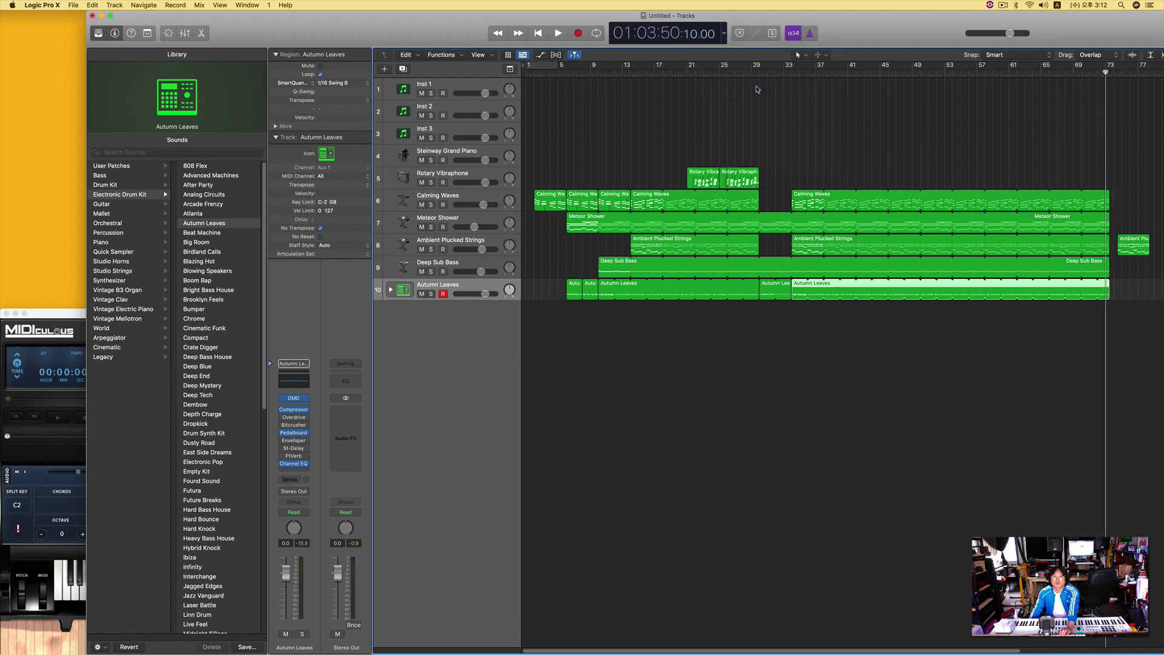
left_click(724, 34)
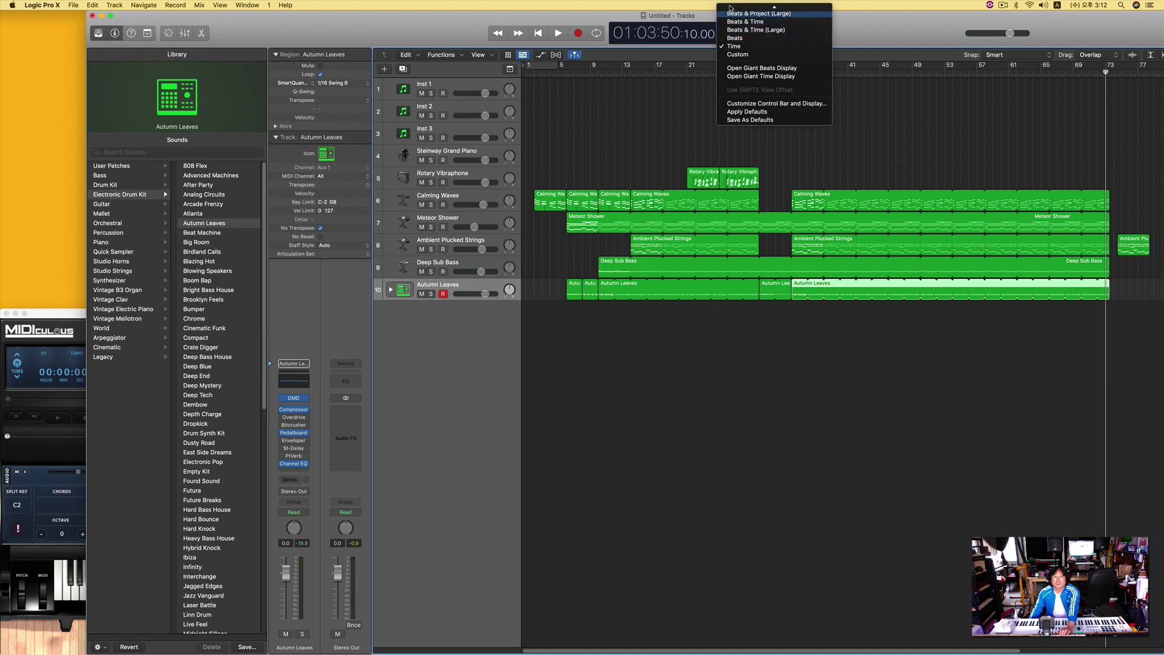
left_click(729, 8)
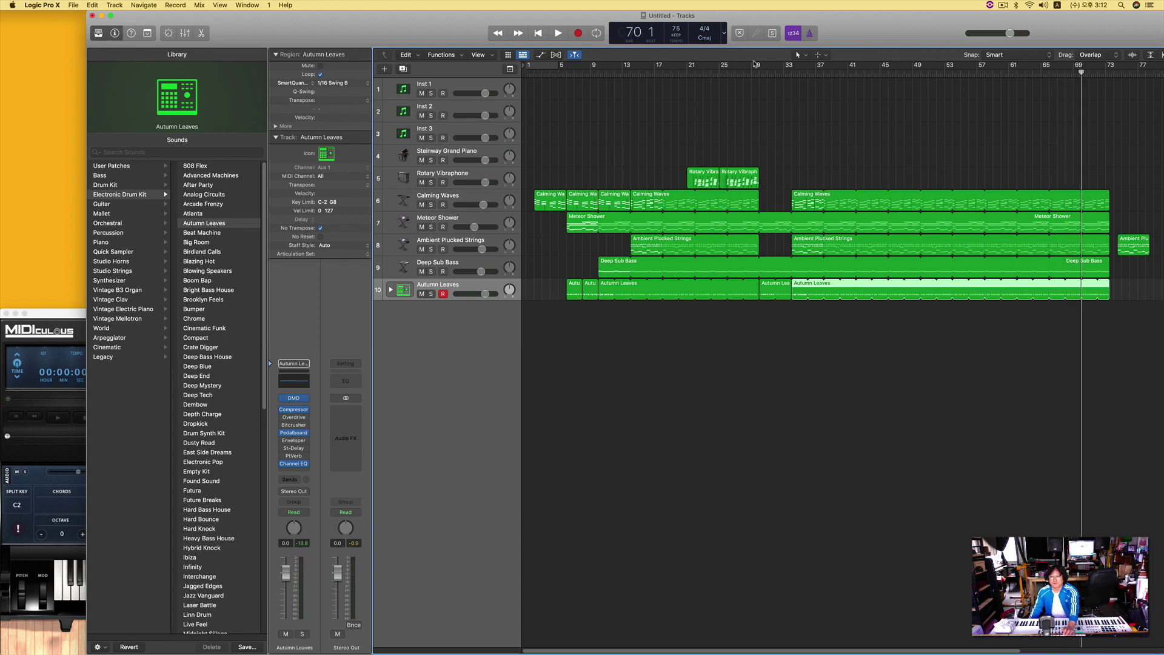
Step: While playing from bar 70, butt the last Ambient Plucked Strings region against the loops and copy the short Autumn Leaves breakdown region beneath it
key("space")
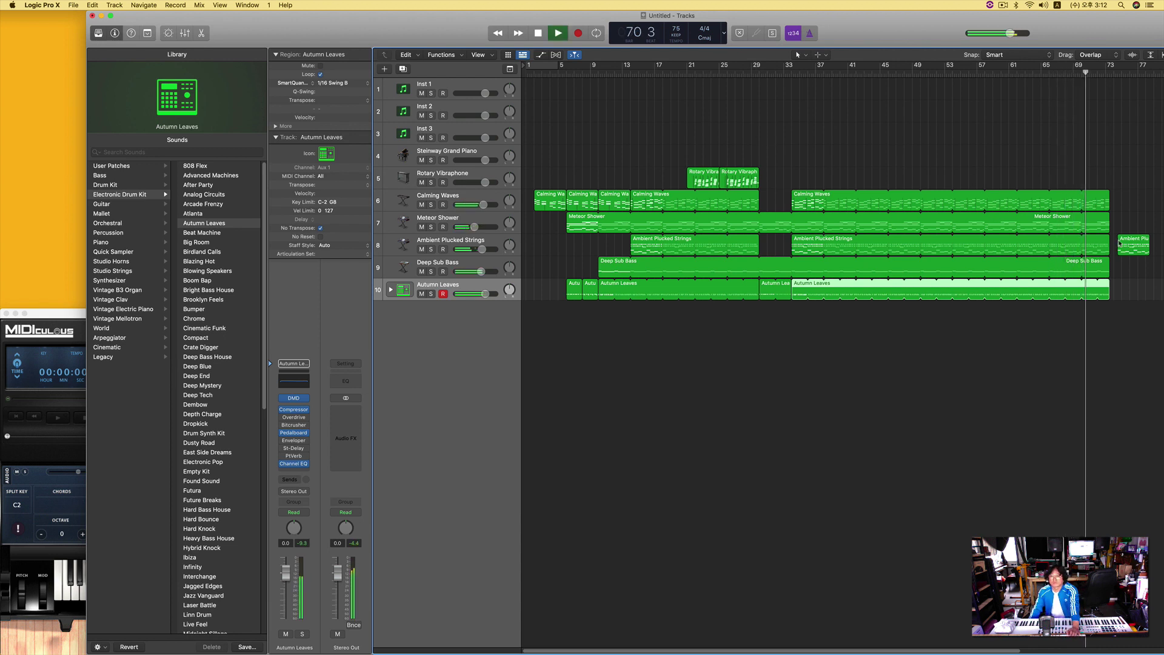
left_click_drag(1120, 243, 1112, 244)
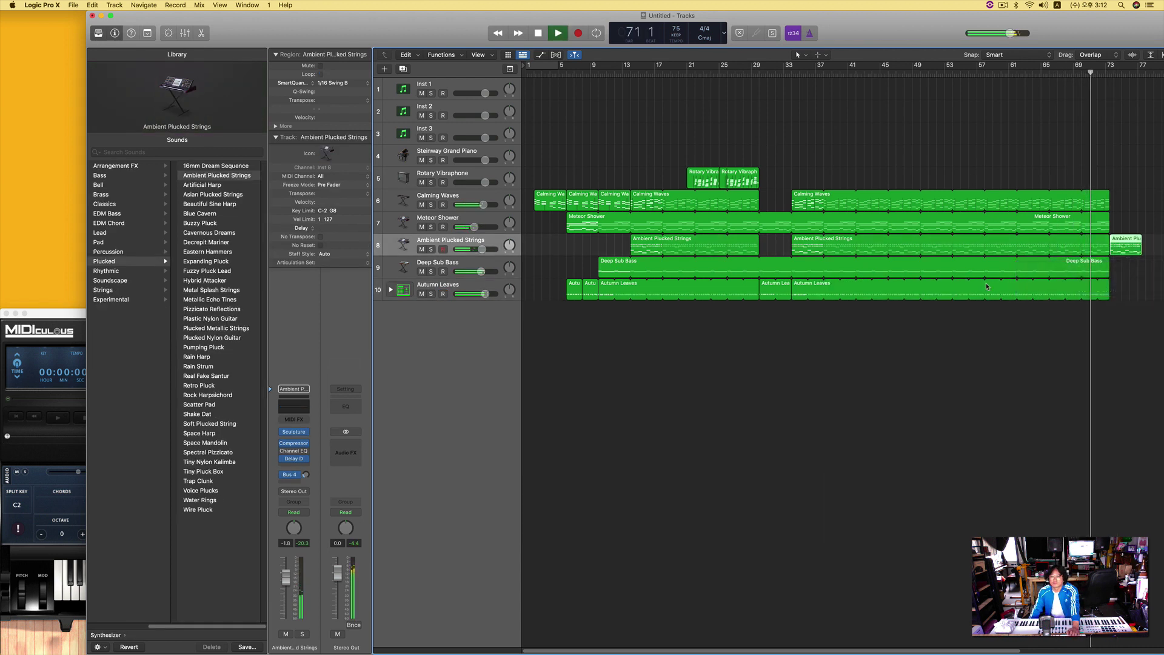
left_click_drag(767, 287, 1120, 285)
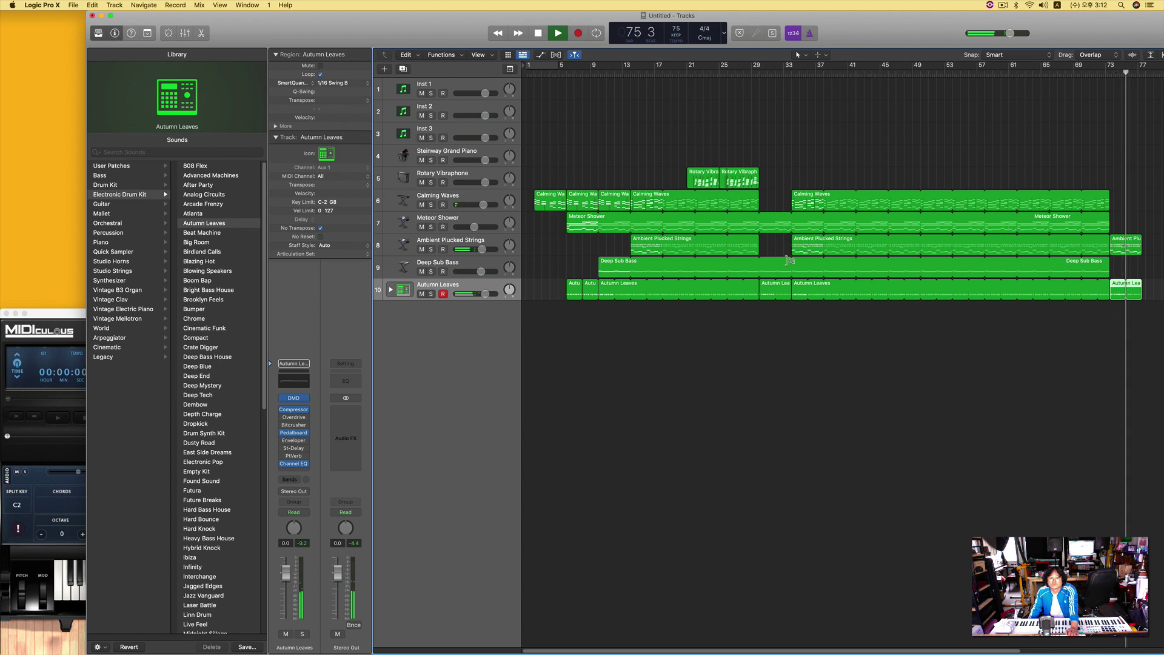
Step: Copy the first Rotary Vibraphone region to bar 73 above the ending regions
left_click(462, 176)
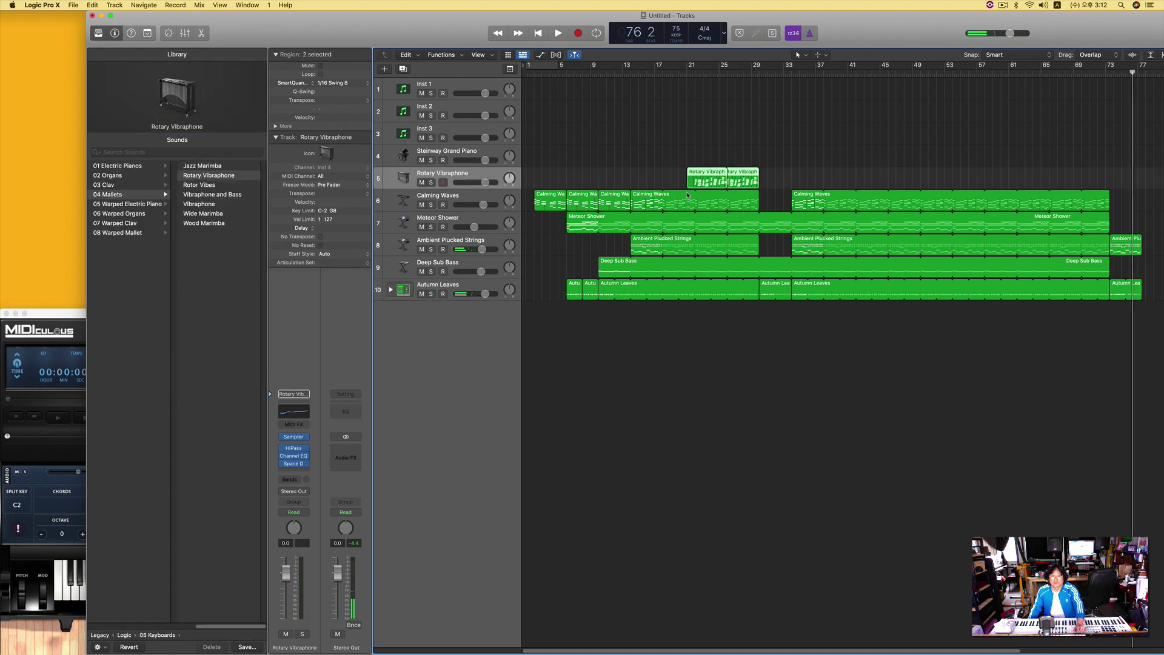
left_click(760, 172)
left_click_drag(705, 178, 1126, 188)
Step: Step the playhead back from the ending to bar 34 and on to bar 37 to review the returning section's length
key("comma")
key("comma")
key("comma")
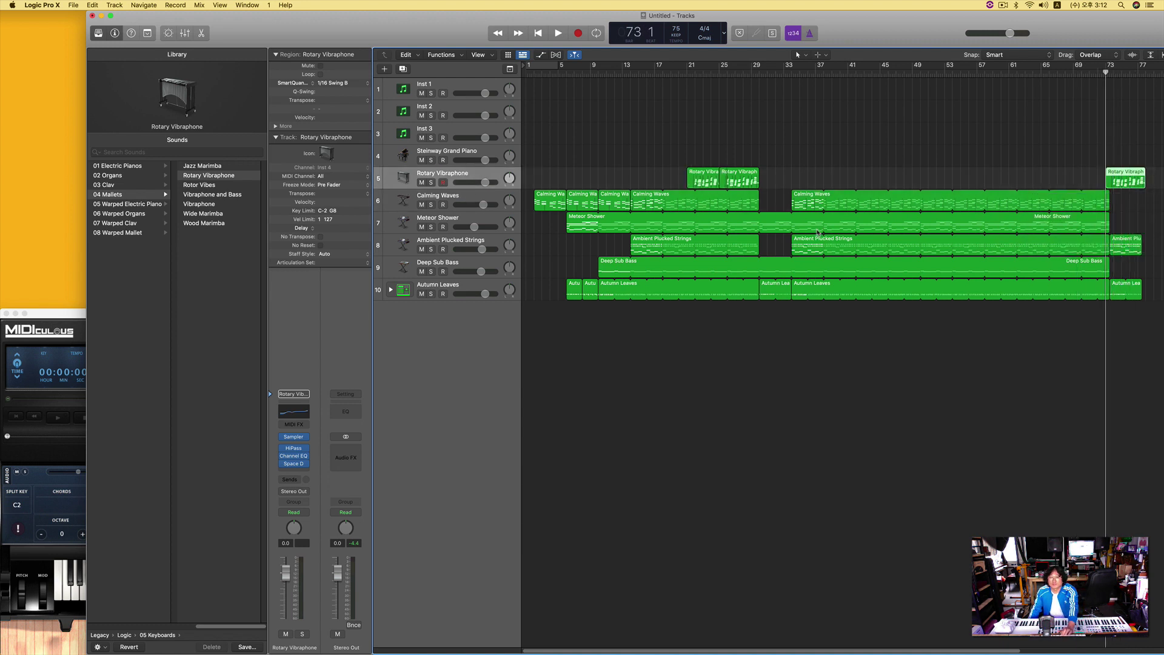
key("comma")
key("period")
key("period")
key("comma")
key("comma")
key("comma")
key("comma")
key("comma")
key("comma")
key("comma")
key("comma")
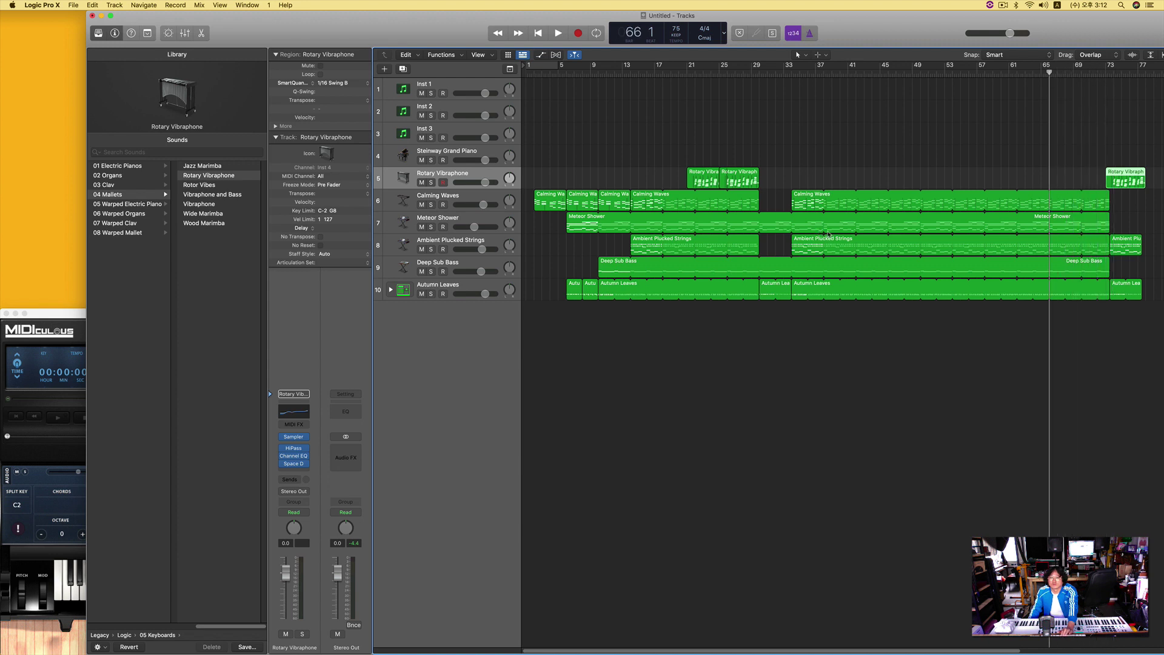
key("comma")
key("comma")
key("comma")
key("comma")
key("comma")
key("comma")
key("comma")
key("comma")
key("comma")
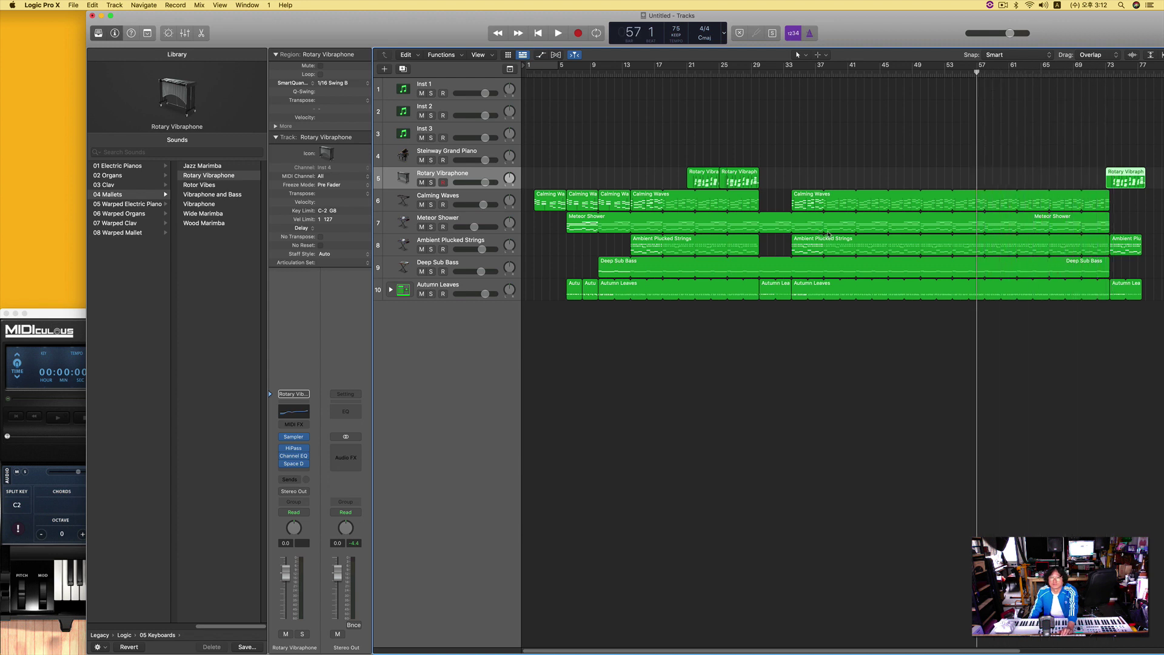
key("comma")
key("comma")
key("comma")
key("comma")
key("comma")
key("comma")
key("comma")
key("comma")
key("comma")
key("comma")
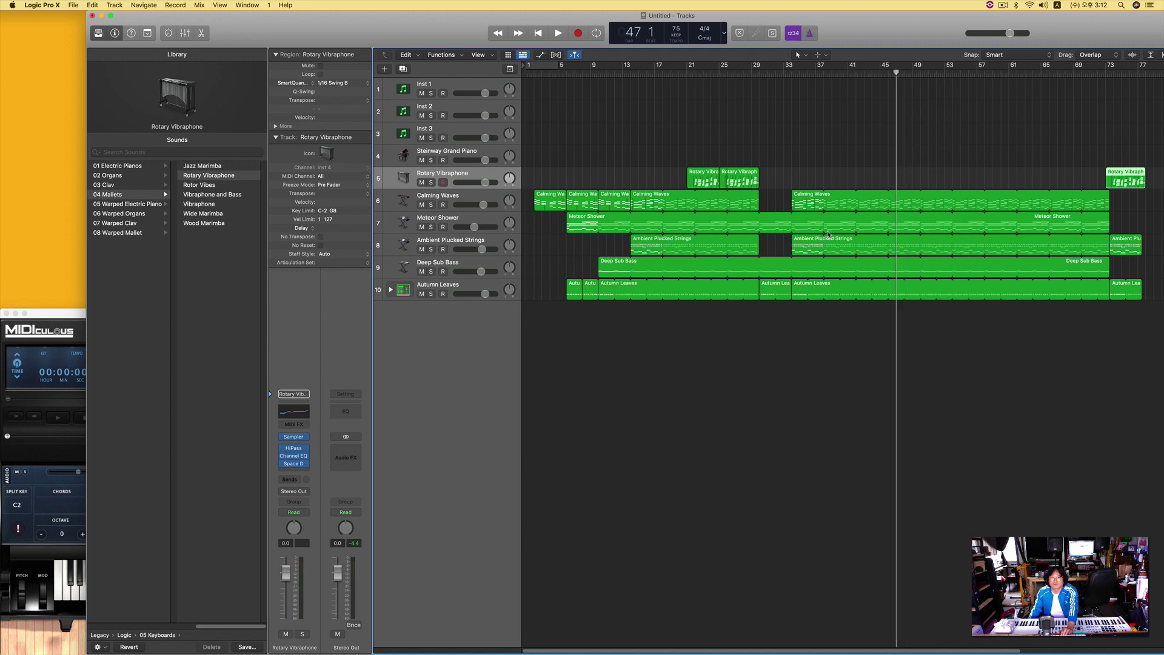
key("comma")
key("comma")
key("comma")
key("comma")
key("comma")
key("comma")
key("comma")
key("comma")
key("comma")
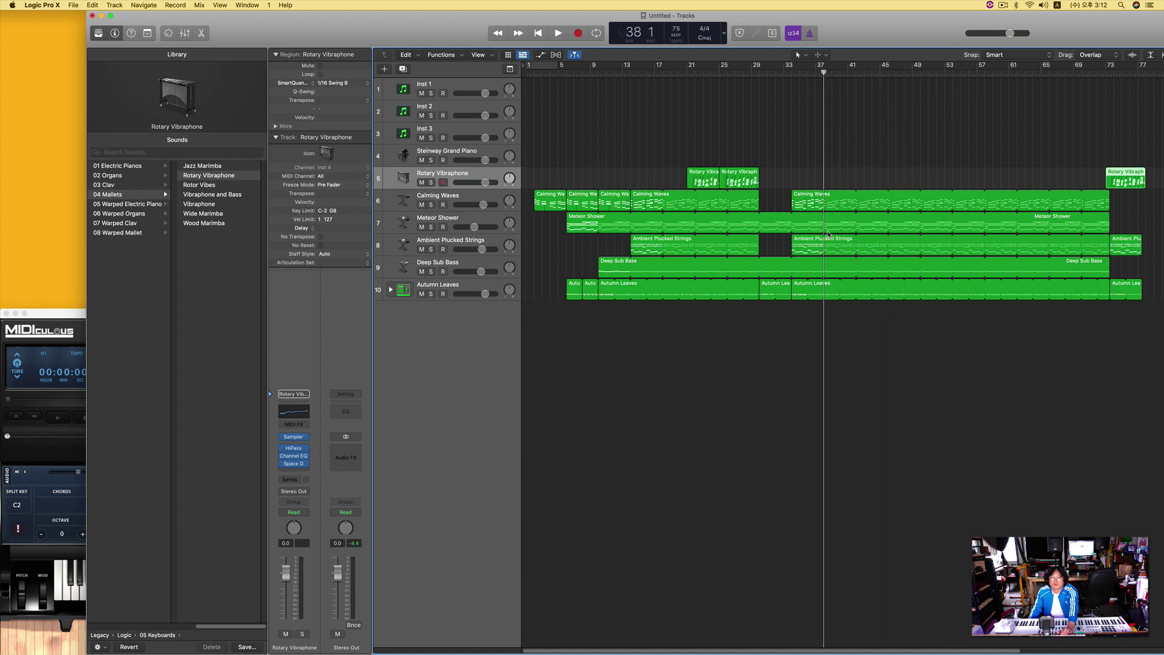
key("comma")
key("comma")
key("comma")
key("comma")
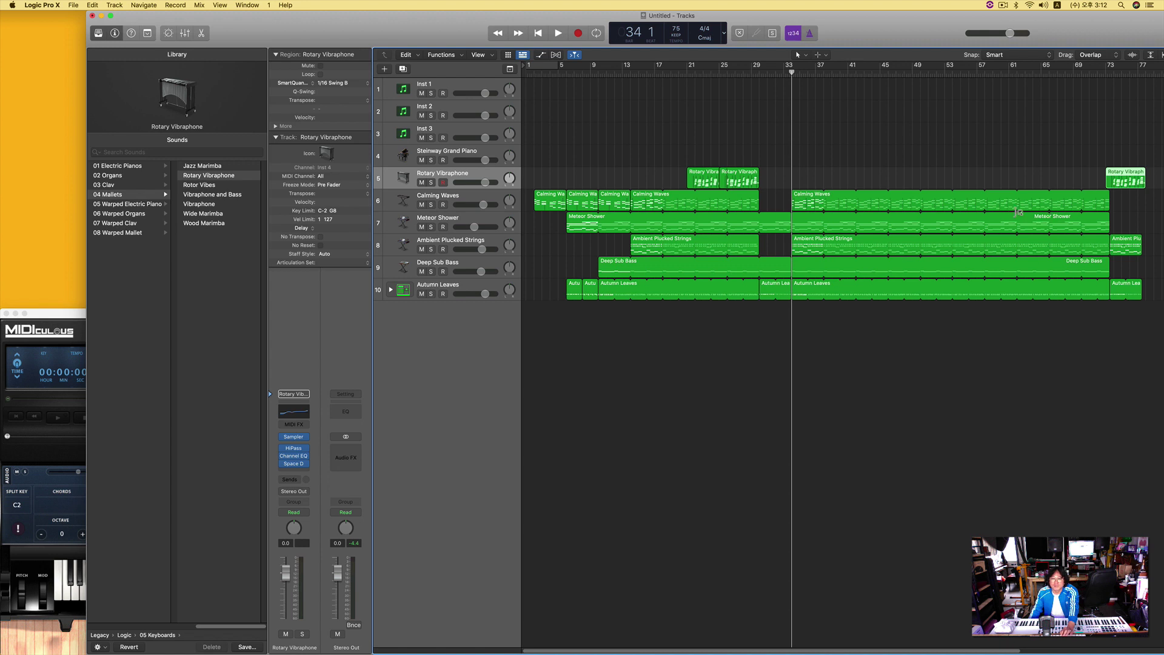
key("period")
key("period")
key("period")
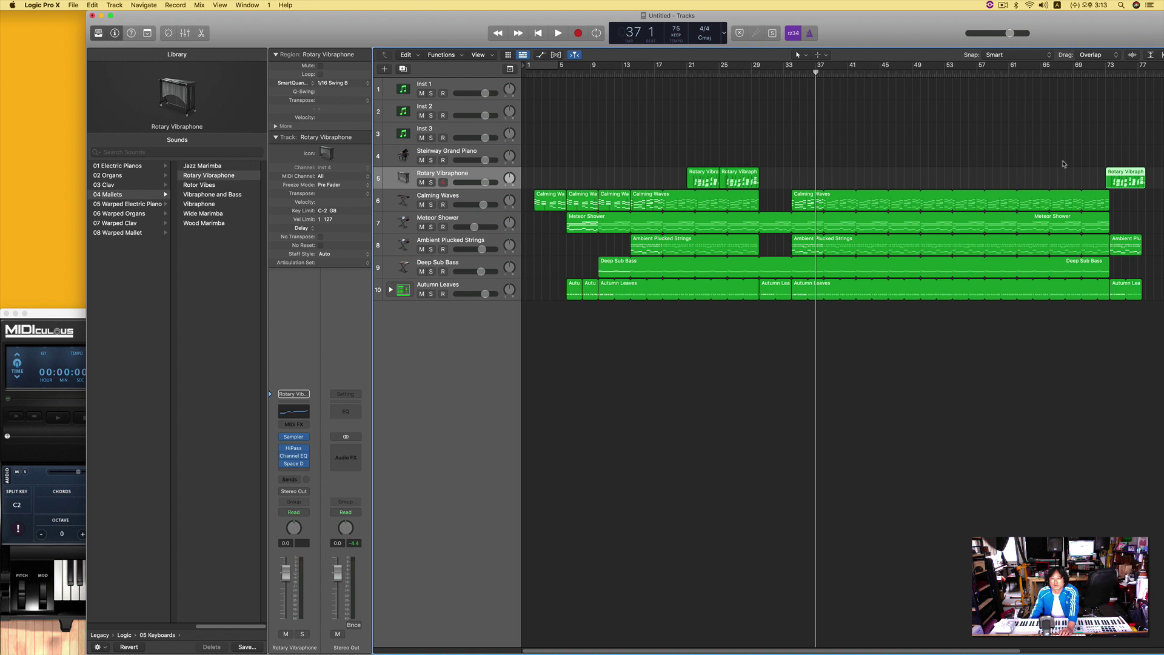
Step: Shorten the five looped regions of the returning section together so they end at bar 66
left_click_drag(1063, 164, 1049, 284)
key("slash")
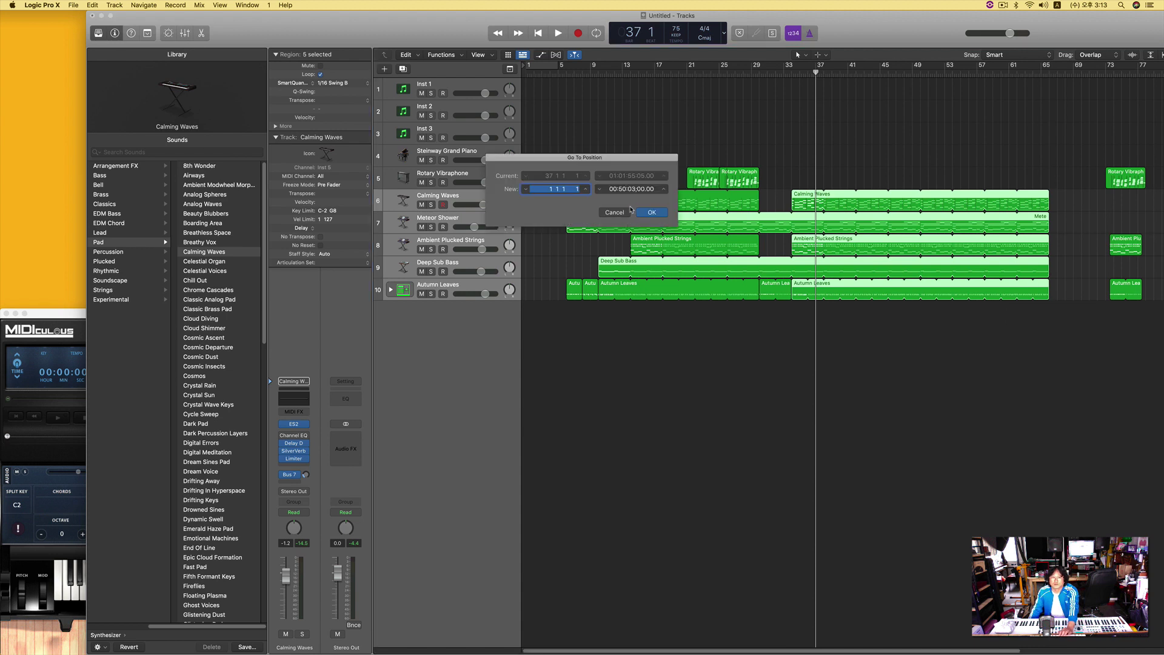
left_click(613, 213)
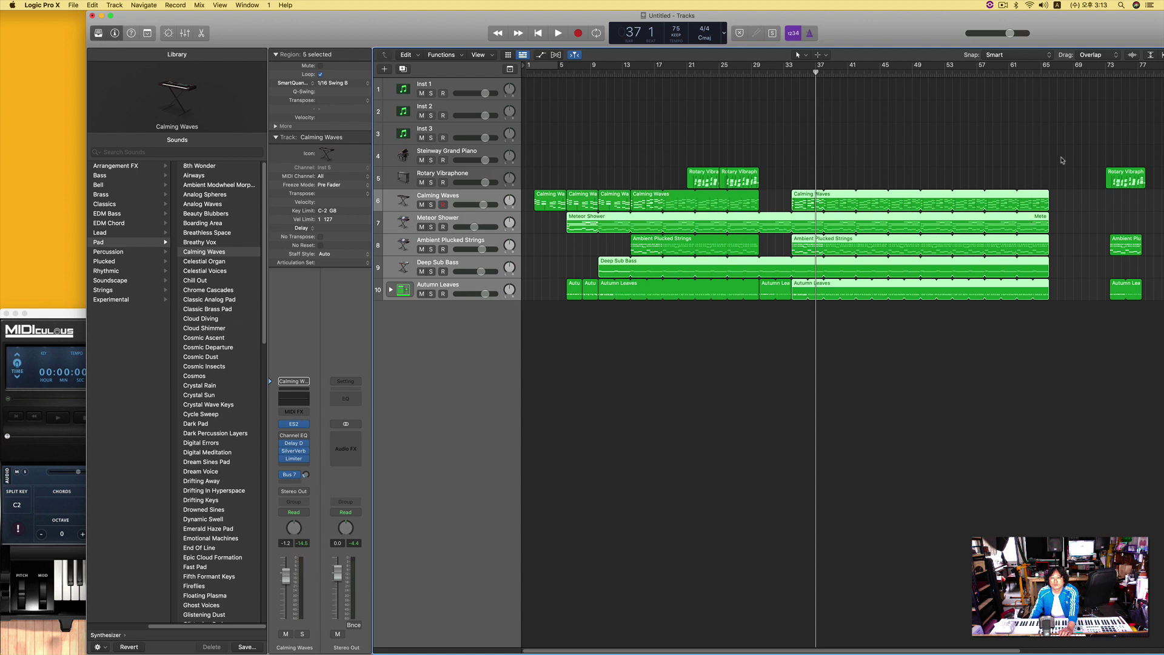
Step: Move the Rotary Vibraphone, Ambient Plucked Strings and Autumn Leaves ending regions together to bar 66 and play the transition from about bar 65
left_click_drag(1076, 143, 1142, 303)
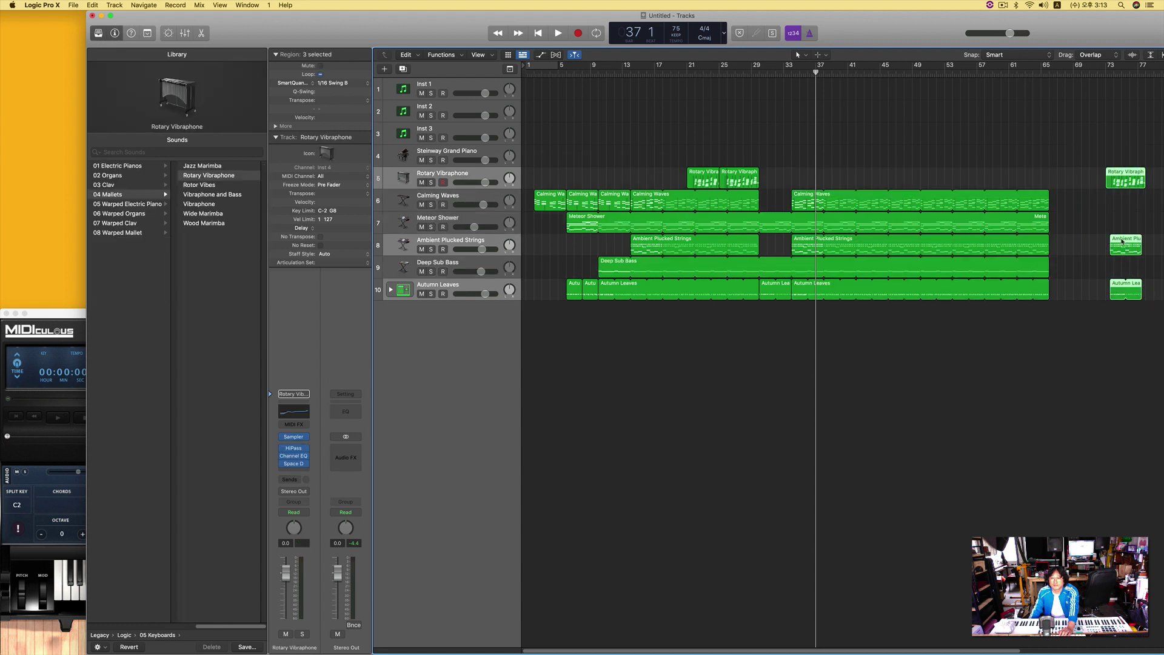
left_click_drag(1123, 241, 1067, 240)
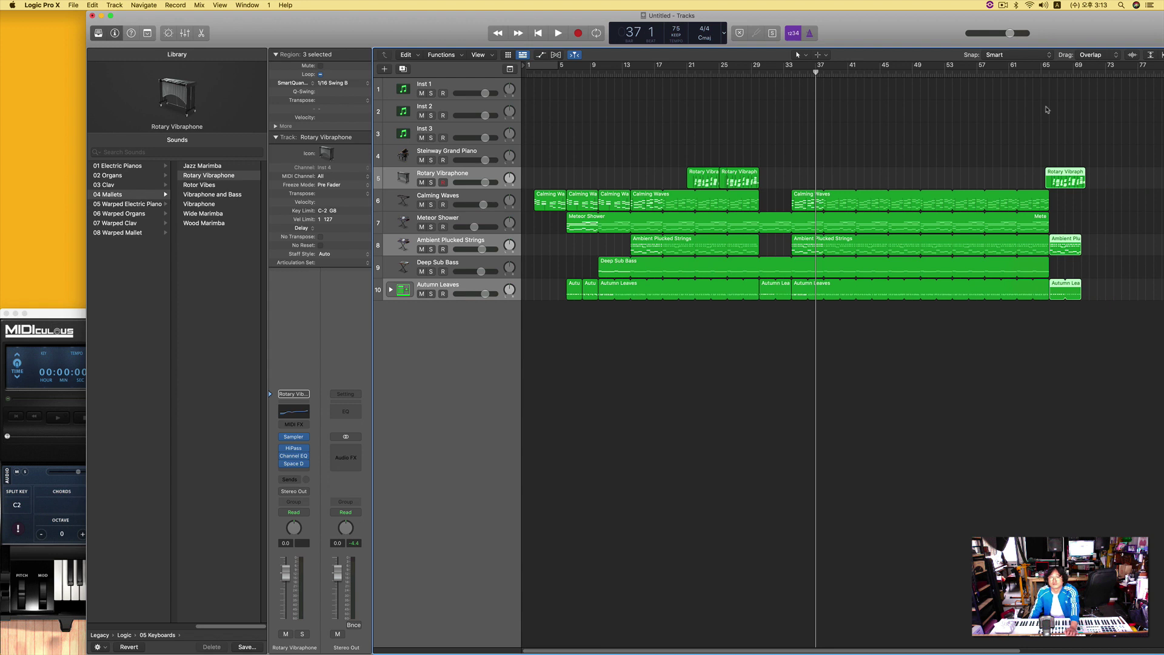
left_click(1039, 70)
key("space")
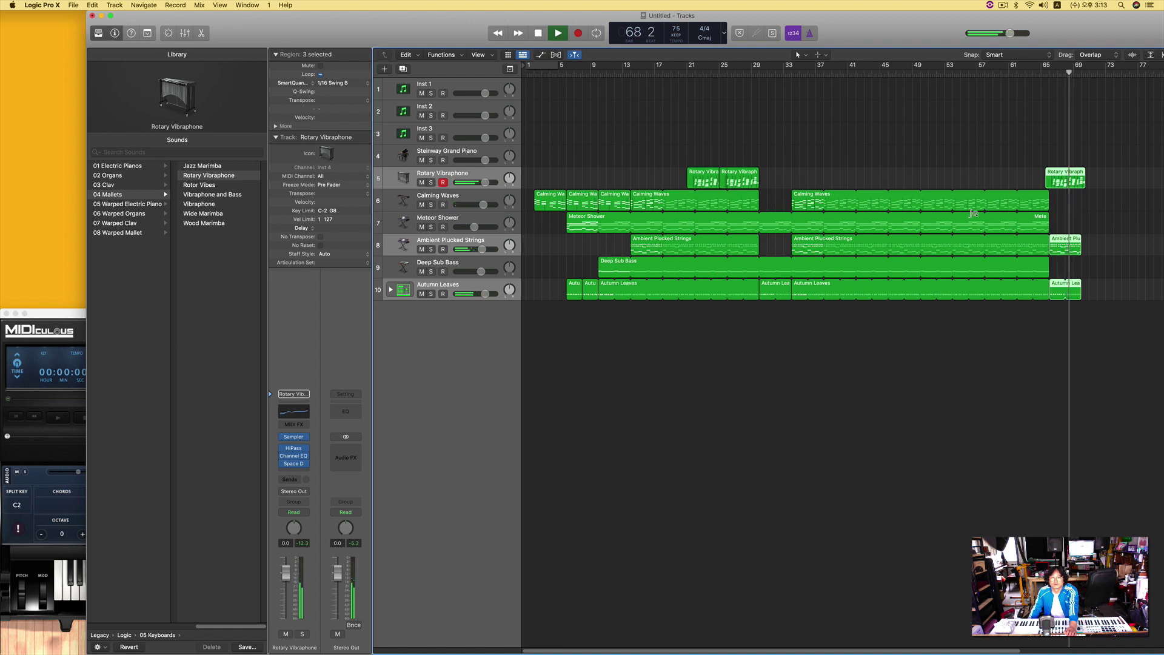
Step: Extend the looped Meteor Shower region to bar 70 and play the ending section
key("shift+super+a")
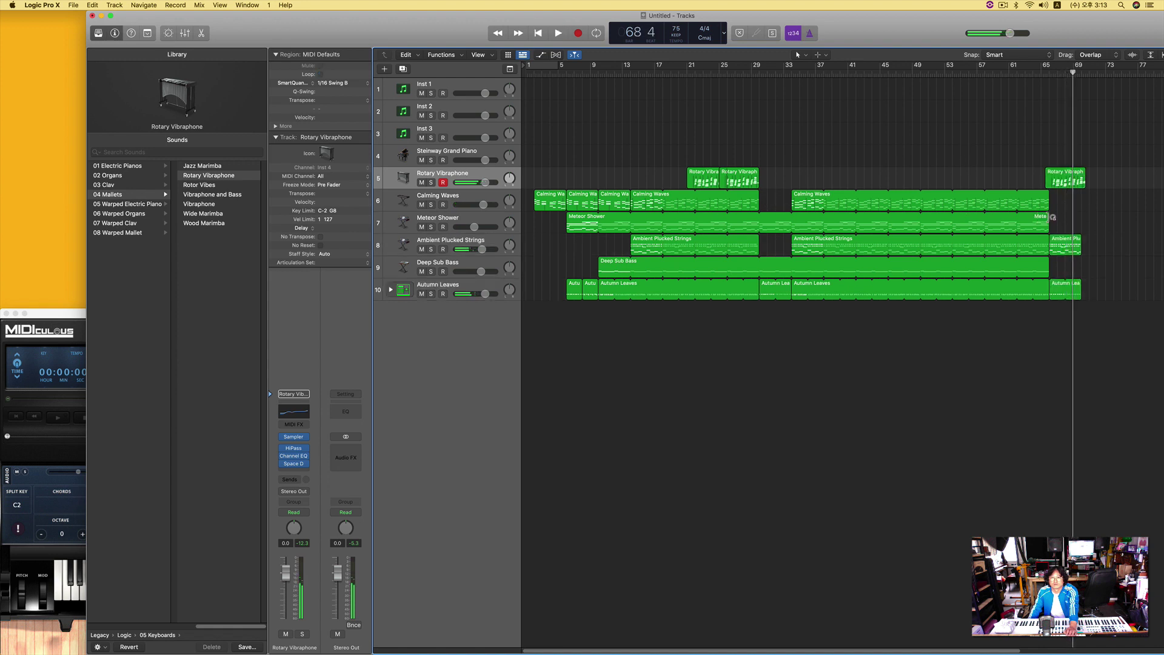
left_click_drag(1053, 219, 1084, 219)
key("space")
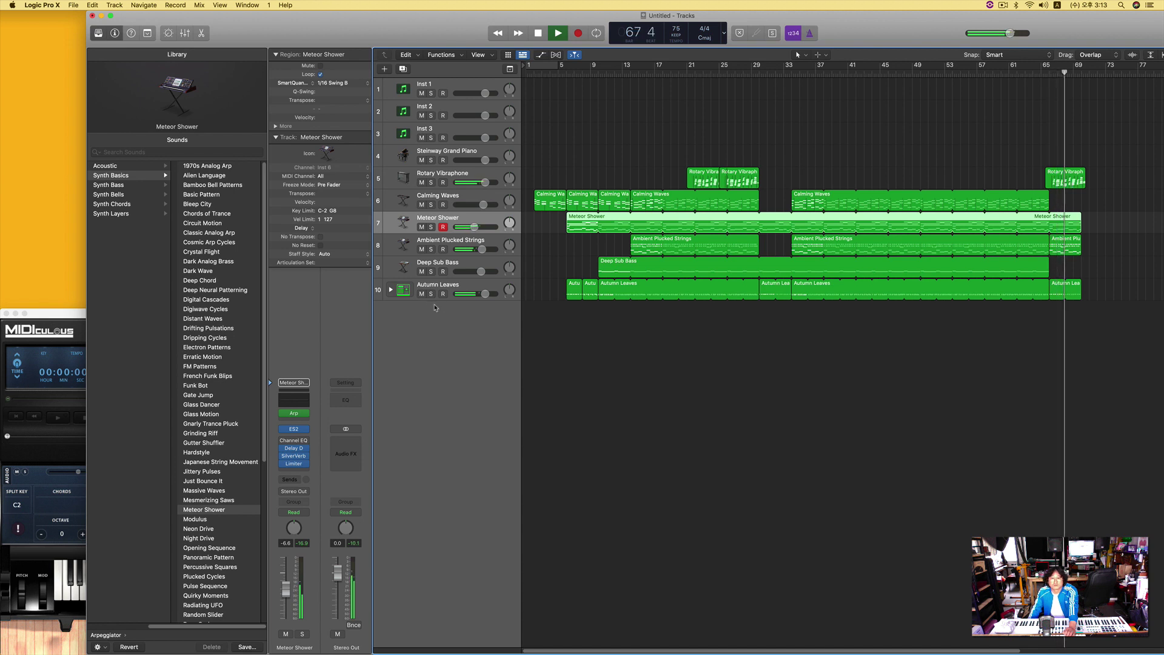
Step: Record a Deep Sub Bass part for the ending from bar 66 to about bar 70
left_click(459, 267)
key("space")
key("comma")
key("comma")
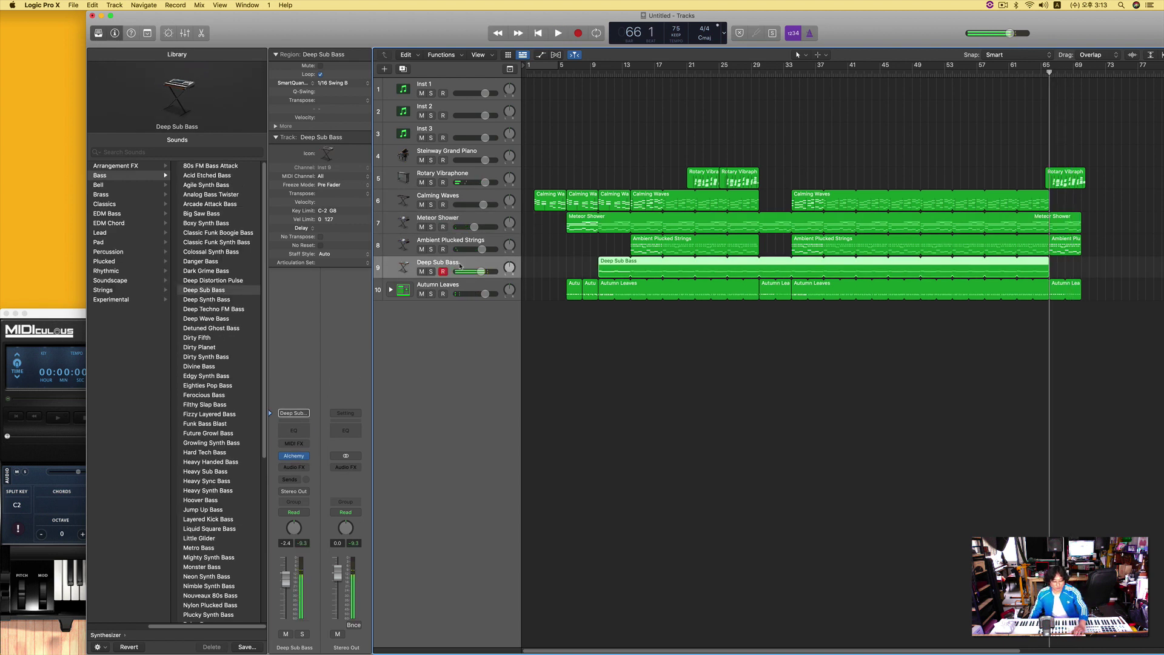
key("space")
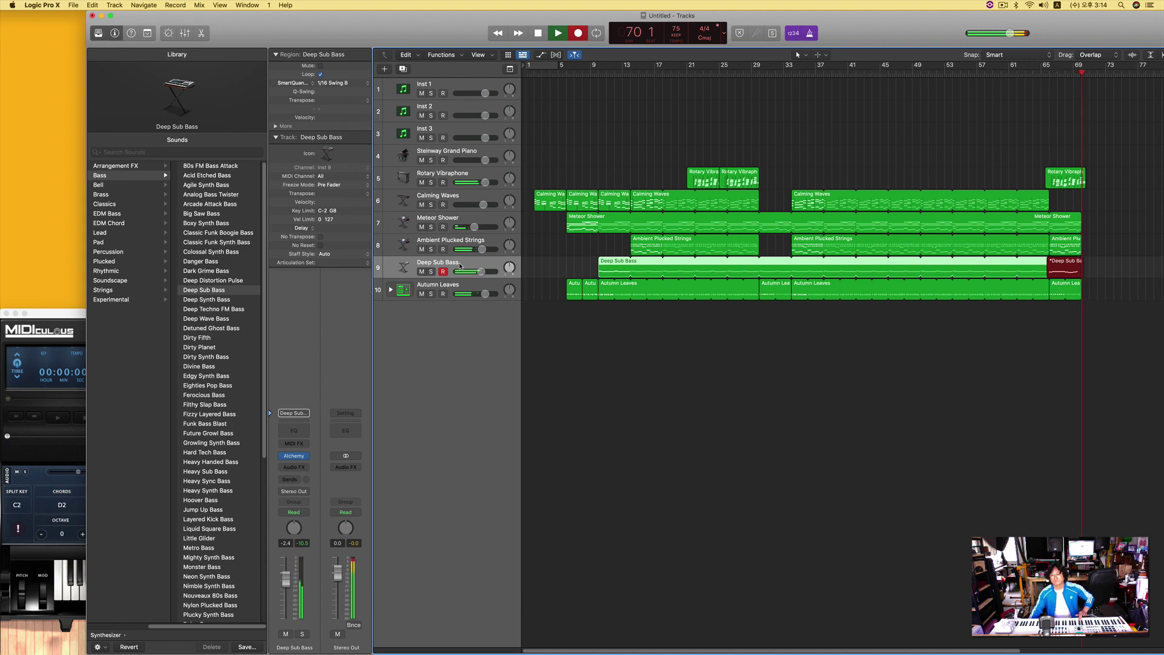
key("space")
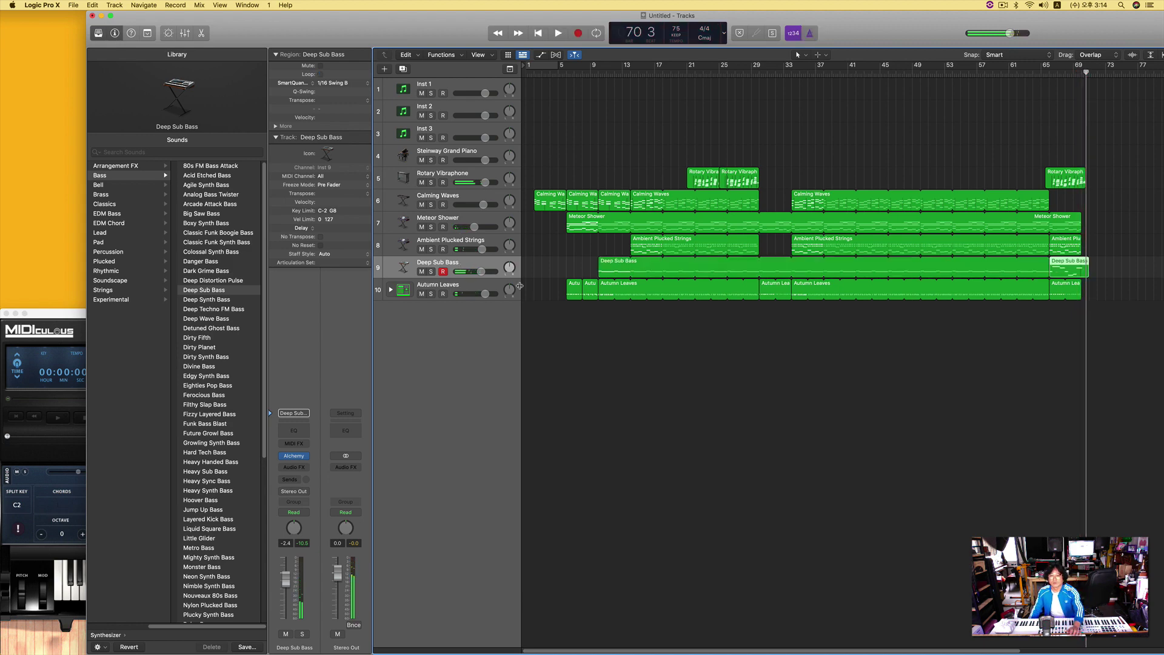
Step: Move the Rotary Vibraphone ending region earlier so it spans bars 65 to 70, and play the ending from bar 66
left_click_drag(1091, 25, 1021, 24)
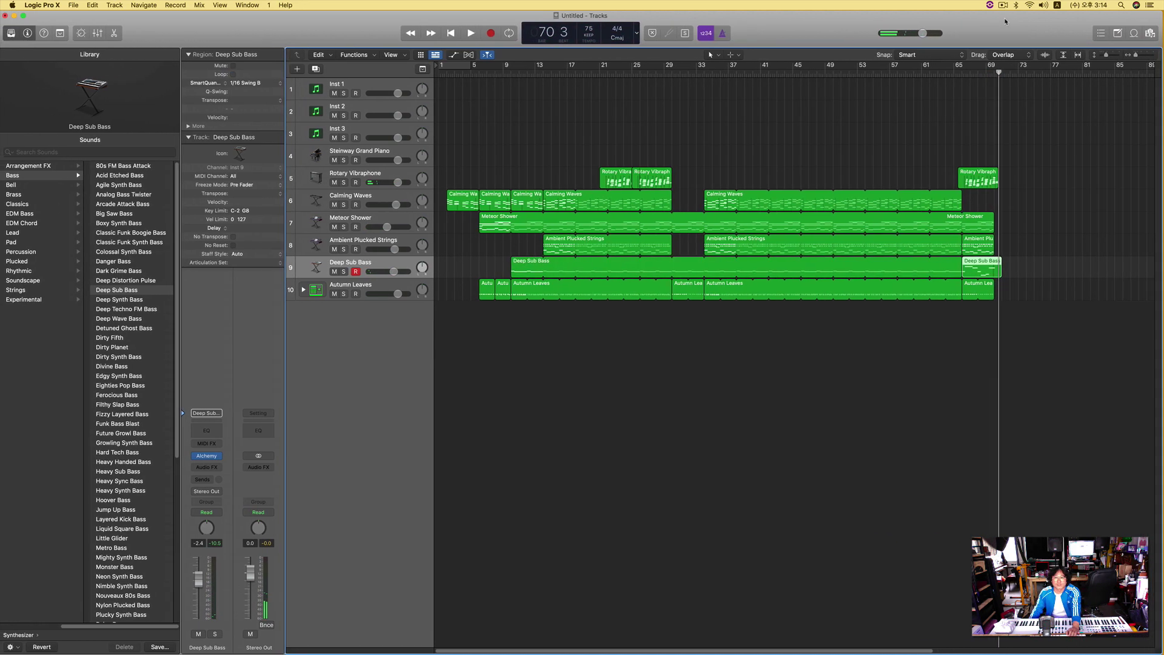
left_click_drag(1136, 55, 1141, 55)
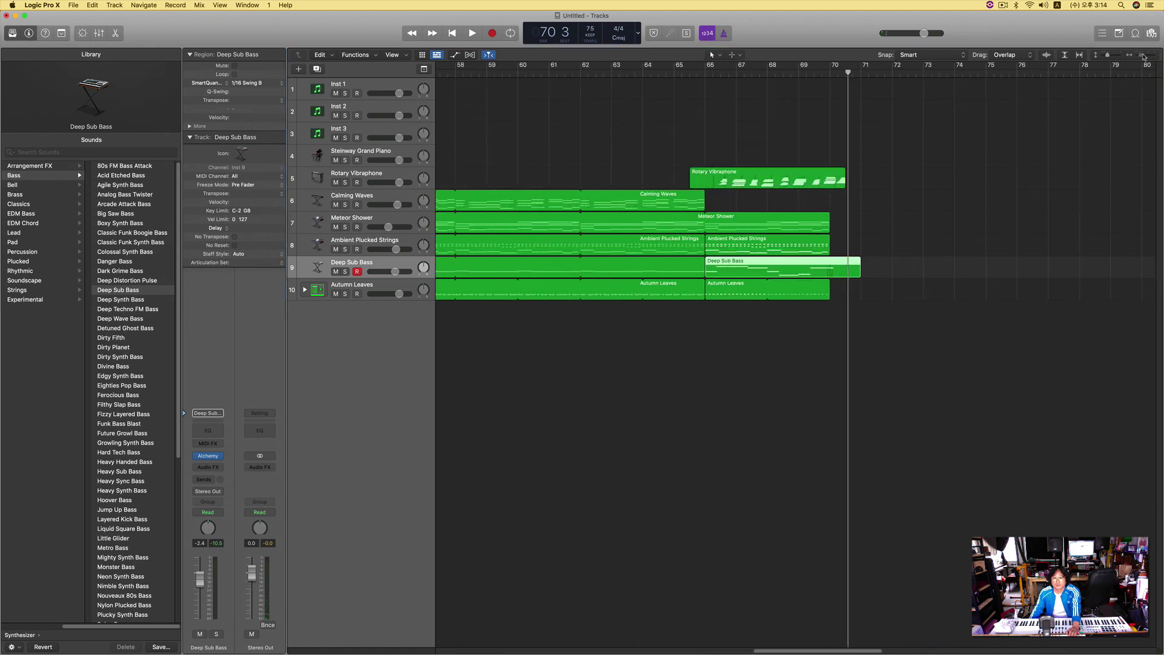
left_click_drag(797, 179, 777, 178)
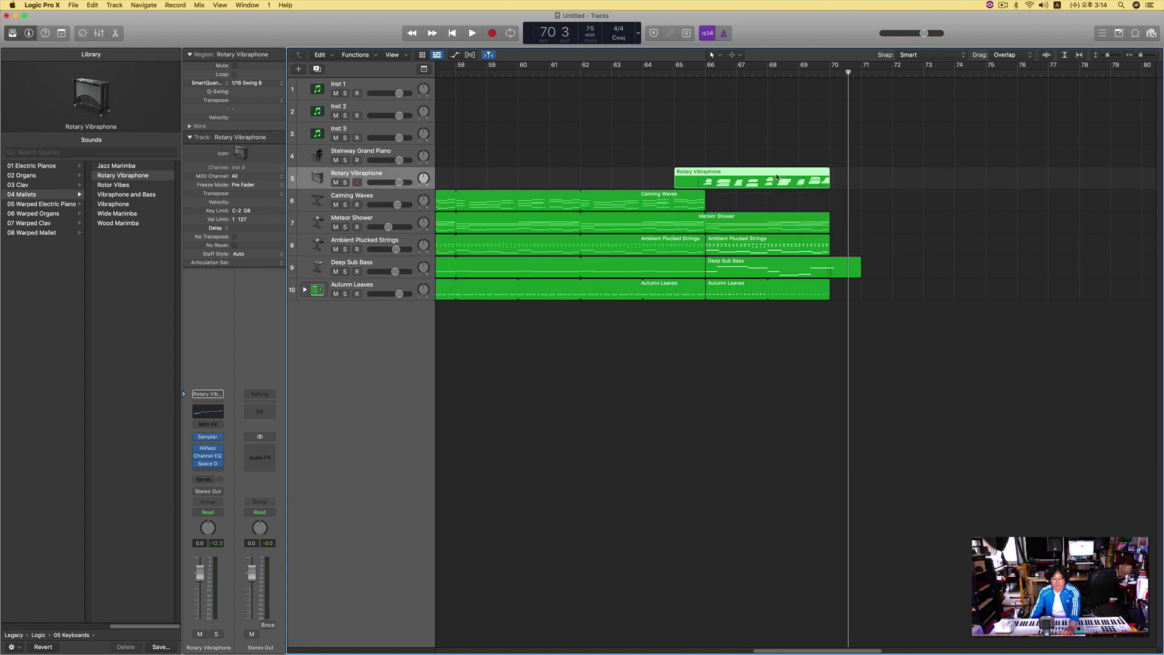
key("comma")
key("comma")
key("comma")
key("period")
key("comma")
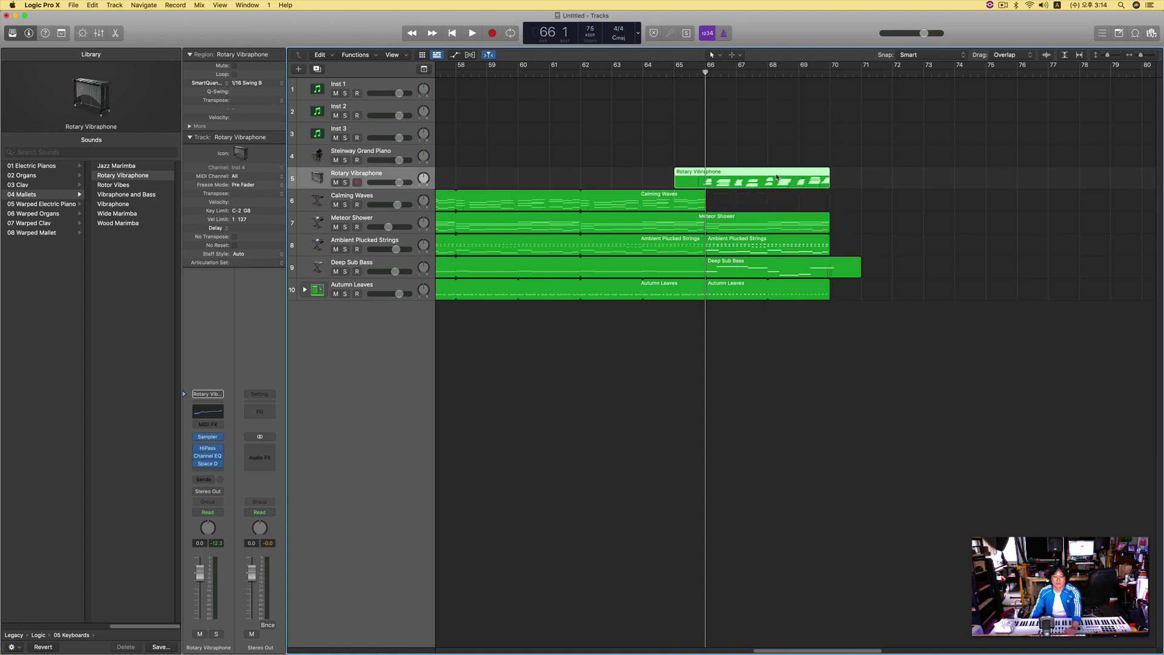
key("space")
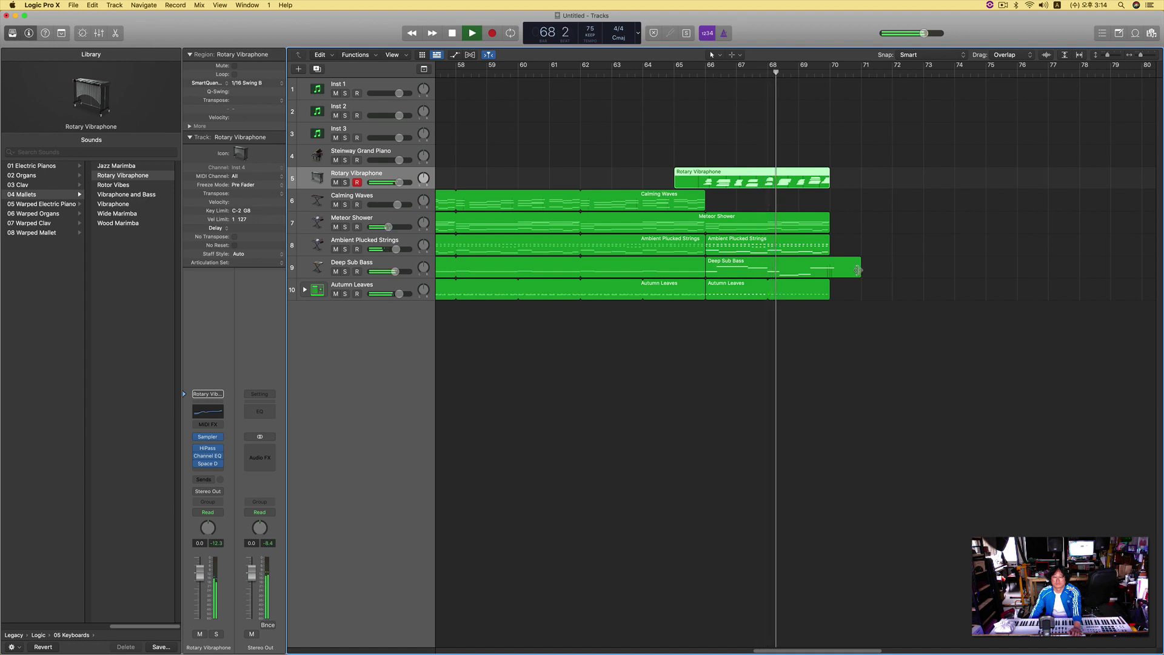
Step: Shorten the new Deep Sub Bass ending region to end at bar 68 and play the ending to bar 70
key("space")
left_click_drag(858, 270, 769, 268)
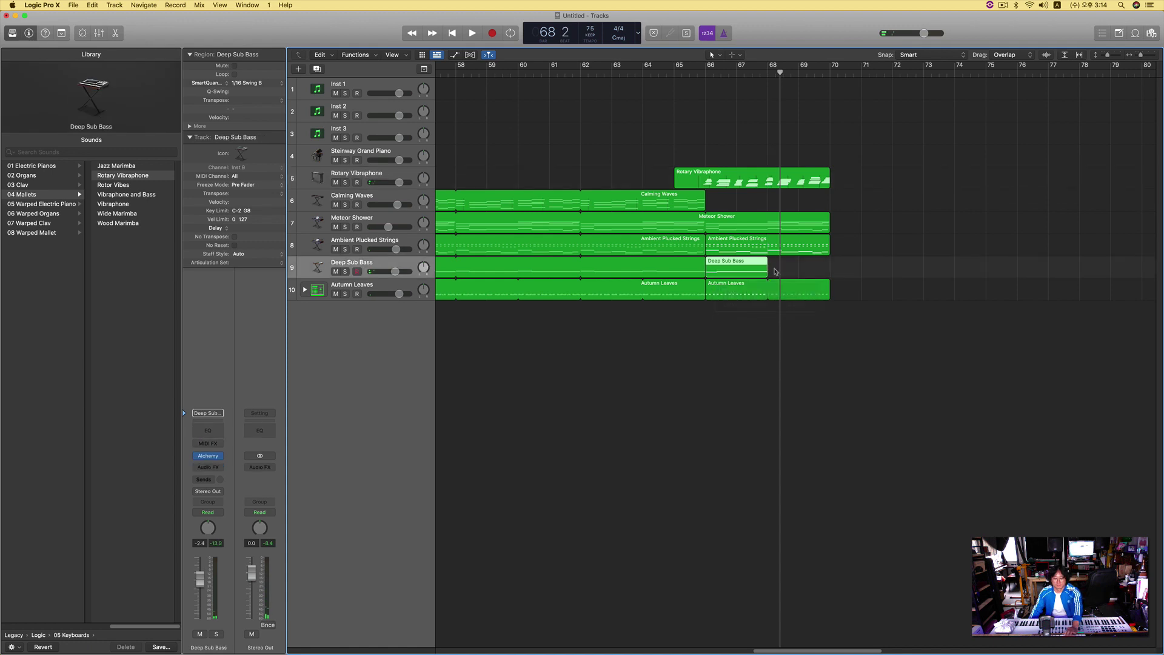
key("space")
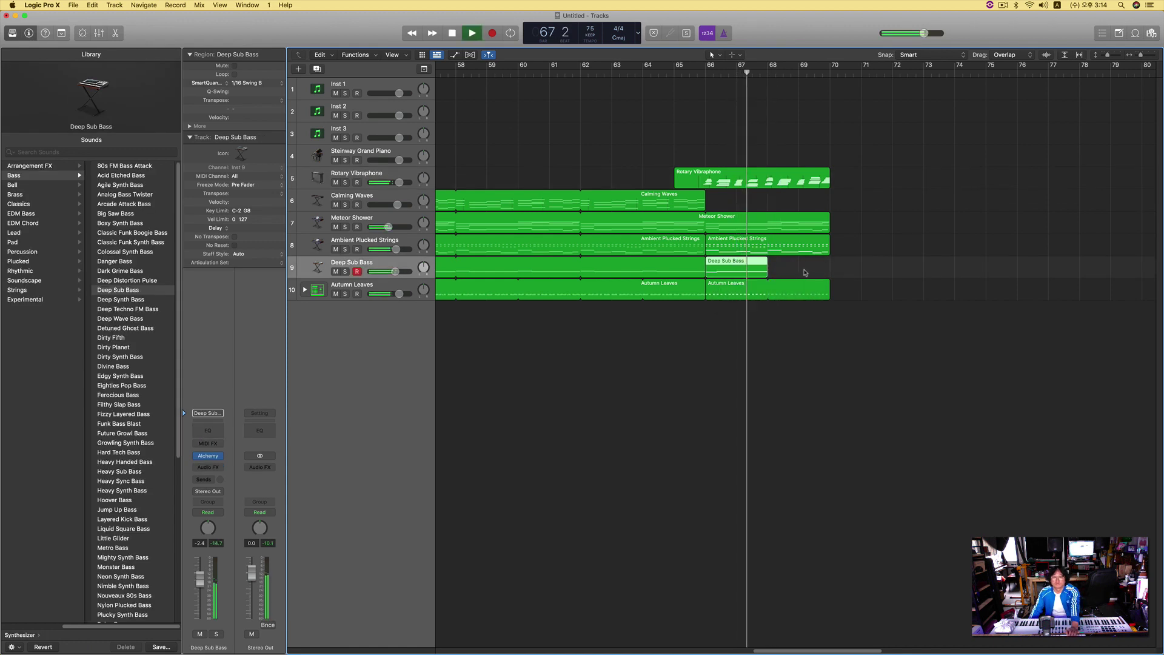
left_click(803, 273)
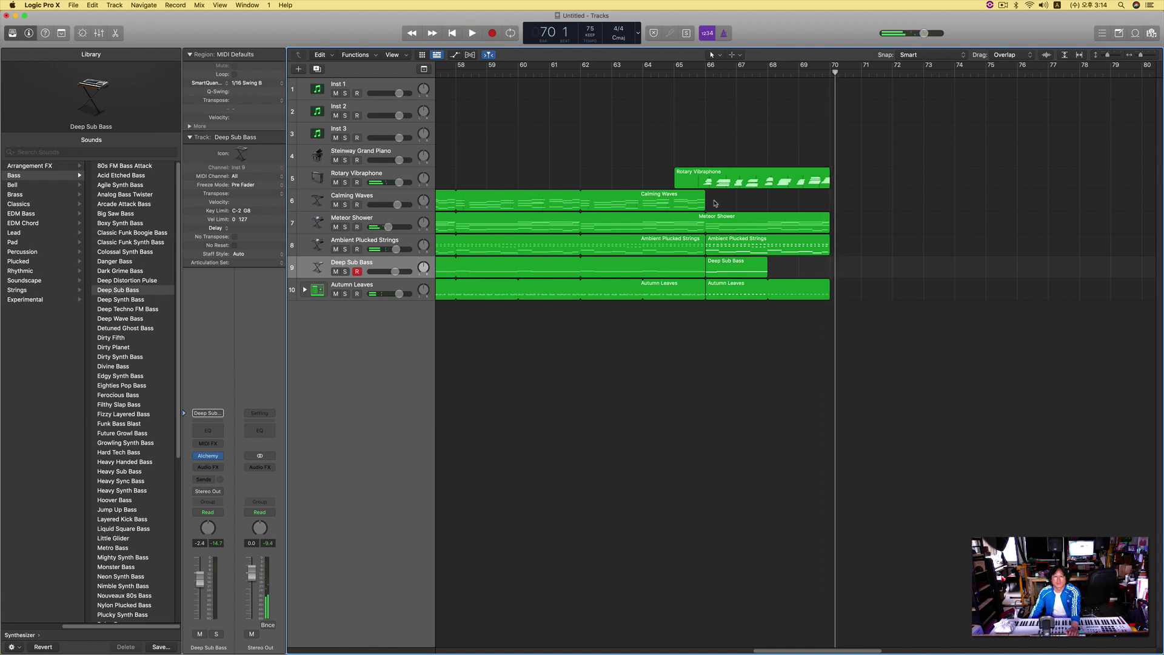
Step: Extend the looped Calming Waves and Autumn Leaves regions to bar 74 while playing the ending
left_click_drag(709, 199, 956, 209)
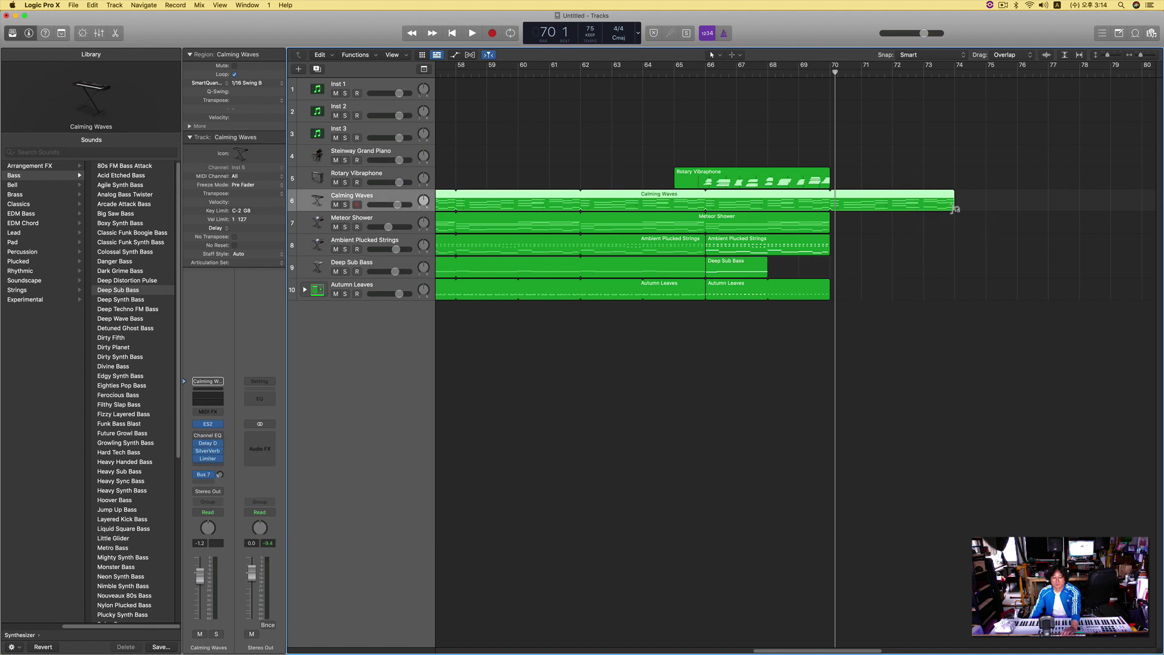
key("space")
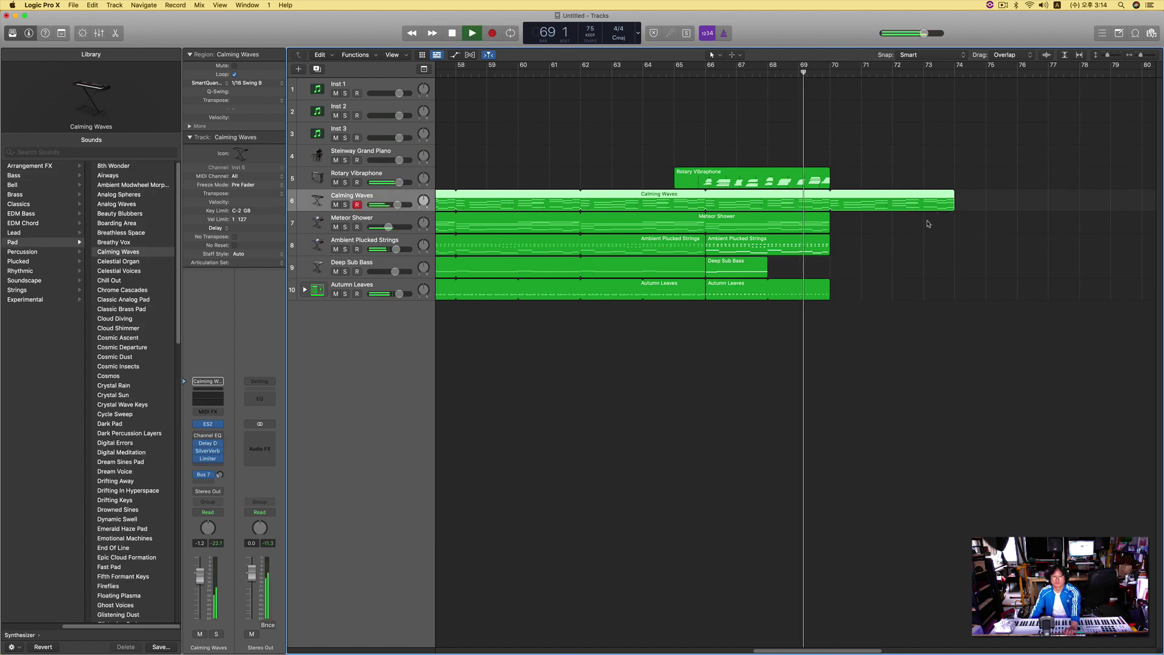
left_click(907, 288)
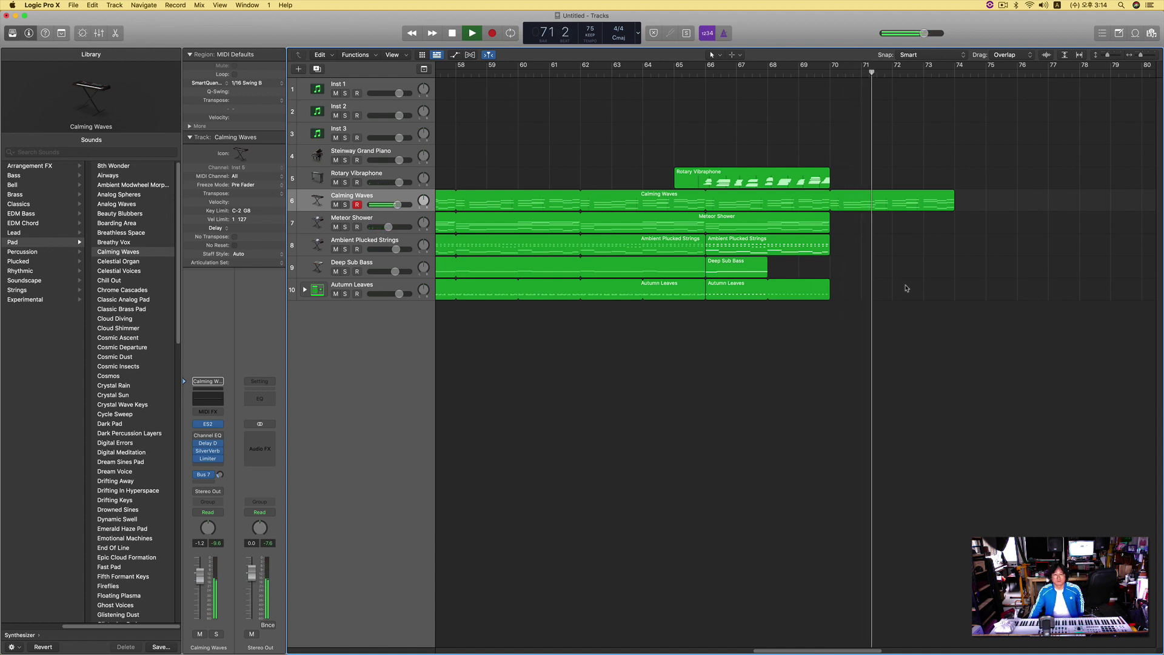
left_click_drag(829, 285, 954, 289)
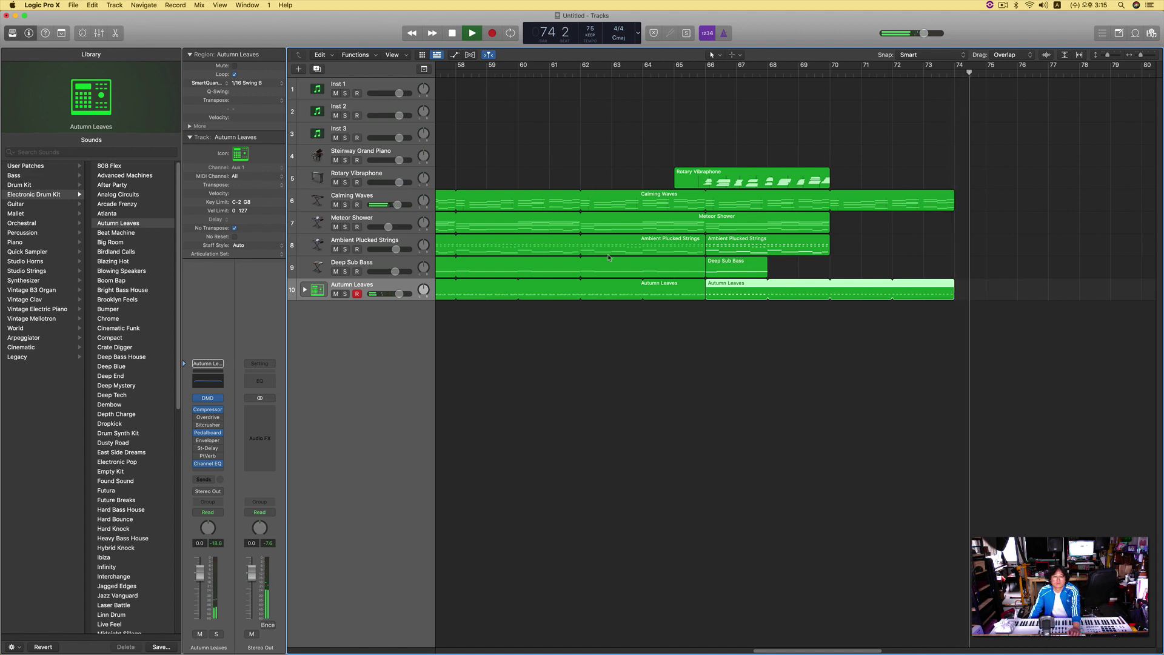
key("space")
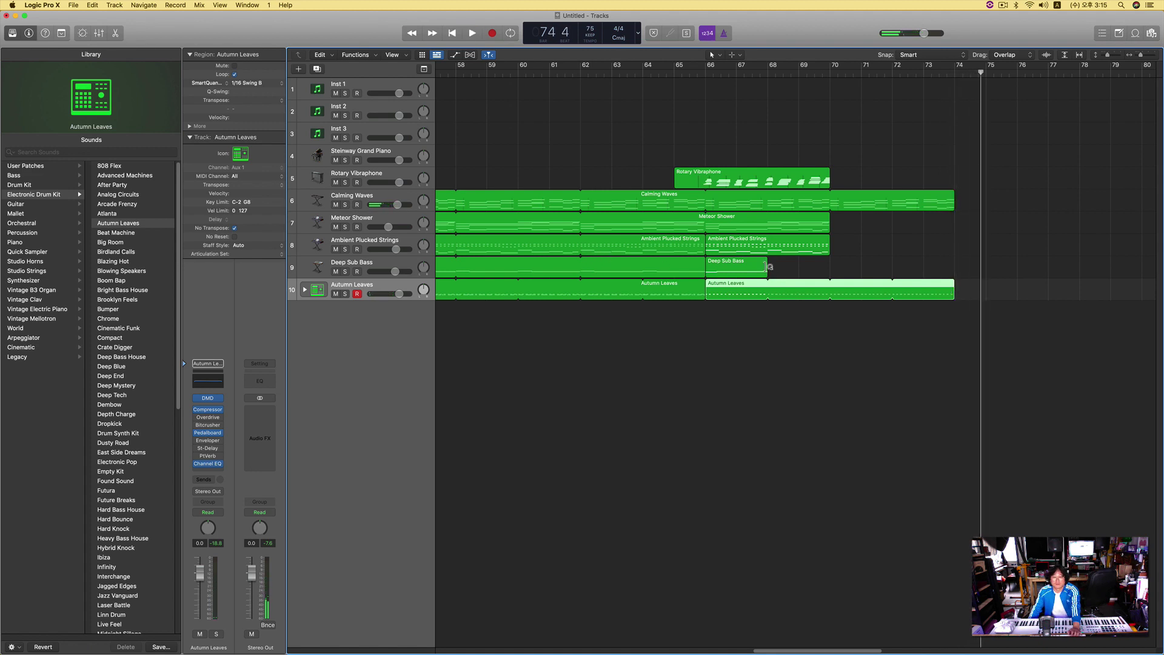
Step: Loop the Deep Sub Bass ending region to bar 70 and return the playhead to the start of the song
left_click_drag(769, 267, 829, 268)
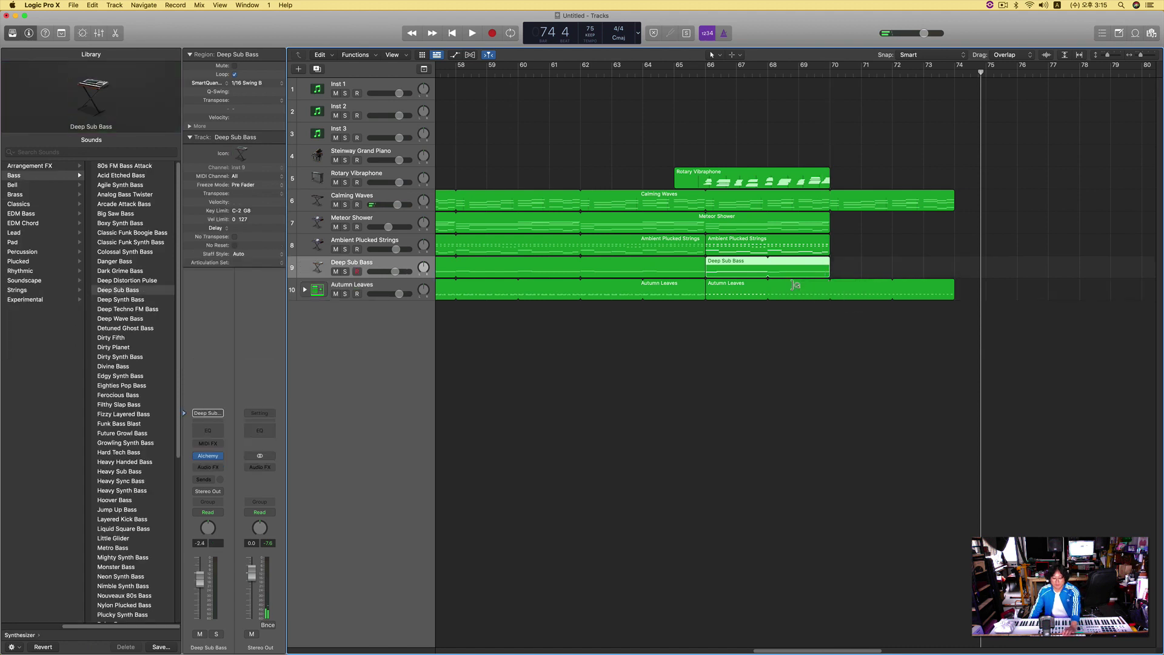
key("comma")
key("comma")
key("comma")
key("comma")
key("comma")
key("comma")
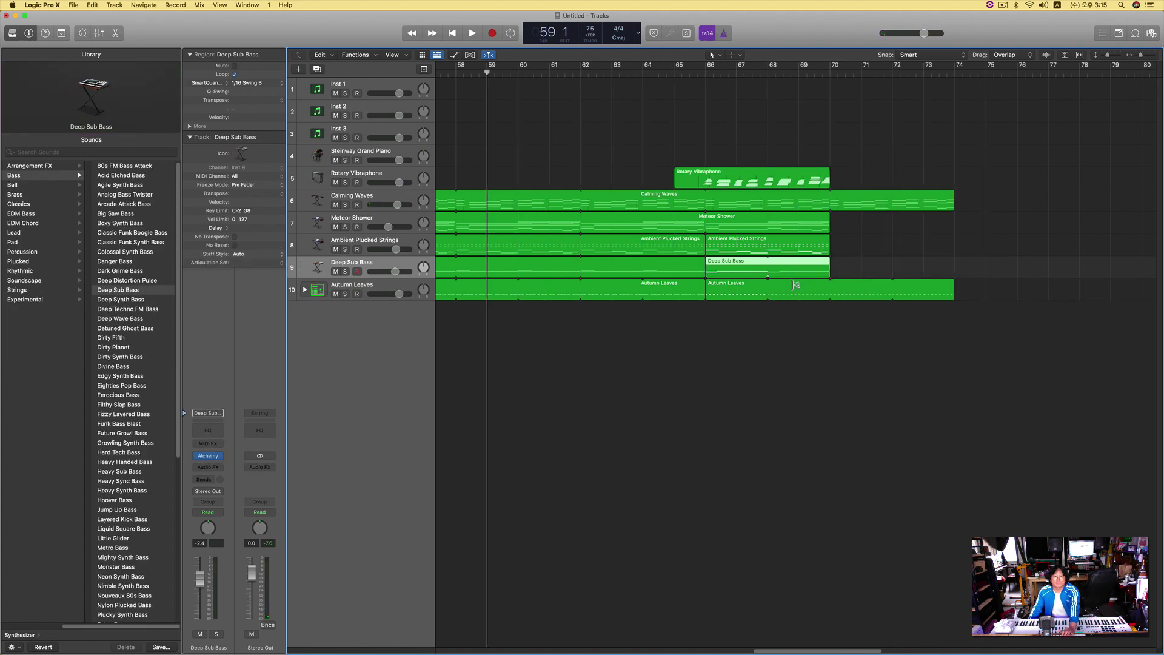
key("comma")
key("comma")
key("comma")
key("comma")
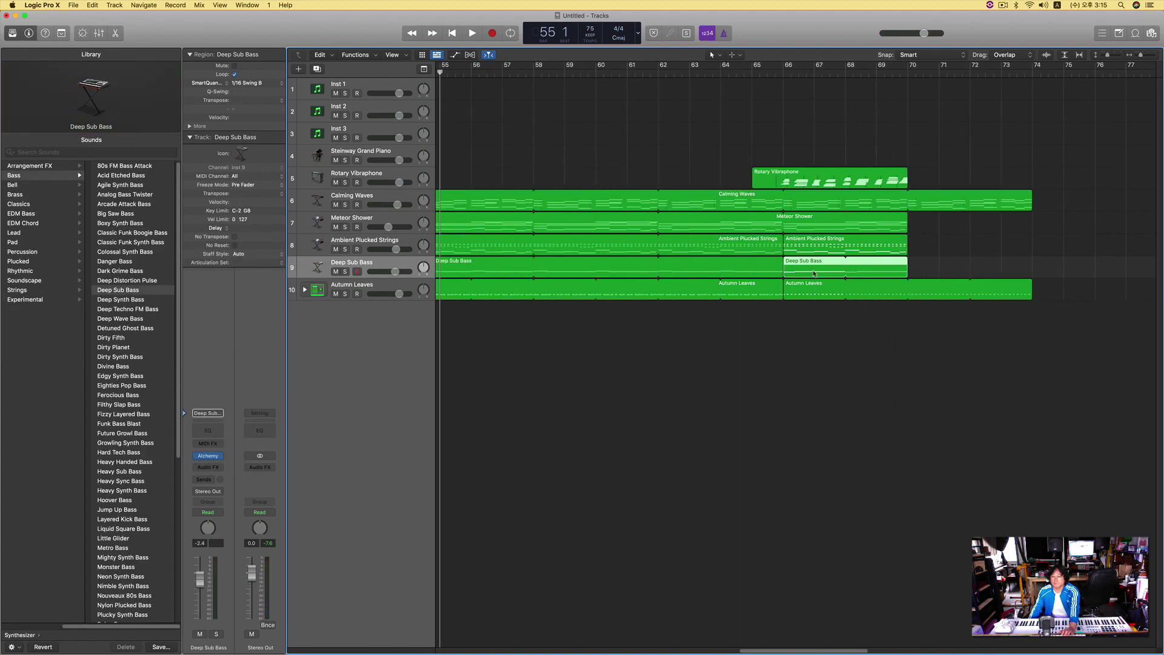
left_click_drag(827, 180, 828, 179)
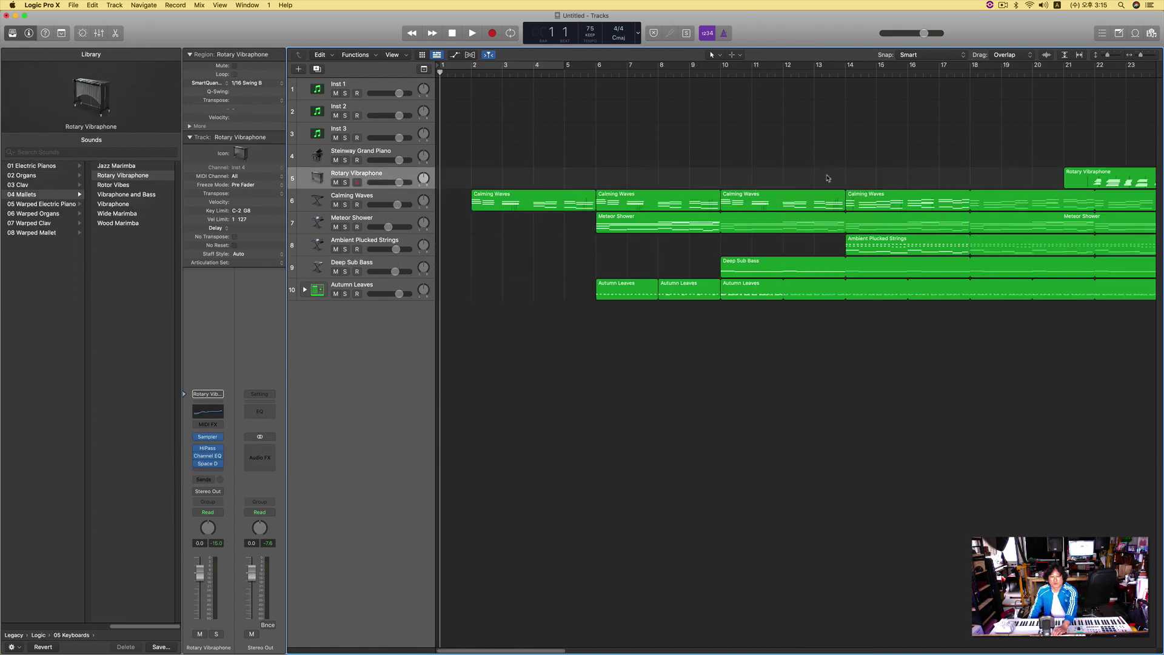
key("Return")
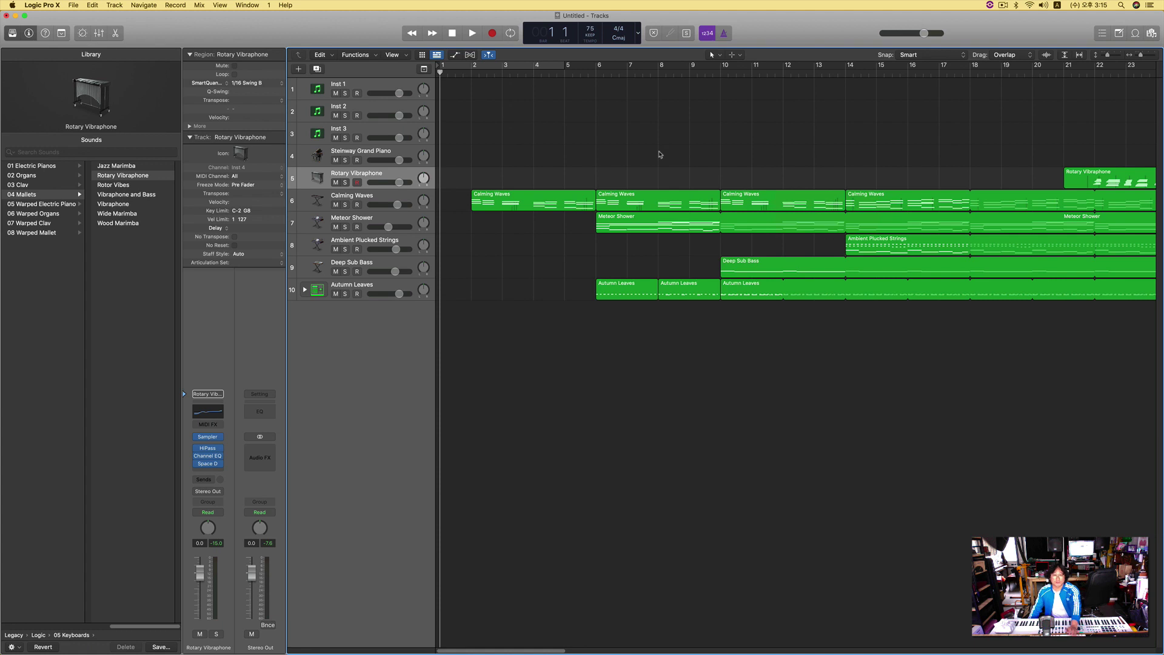
Step: Select the Steinway Grand Piano track, fit the arrangement in view, hide the Library and move the window aside to reveal the MIDIculous Player
left_click(389, 155)
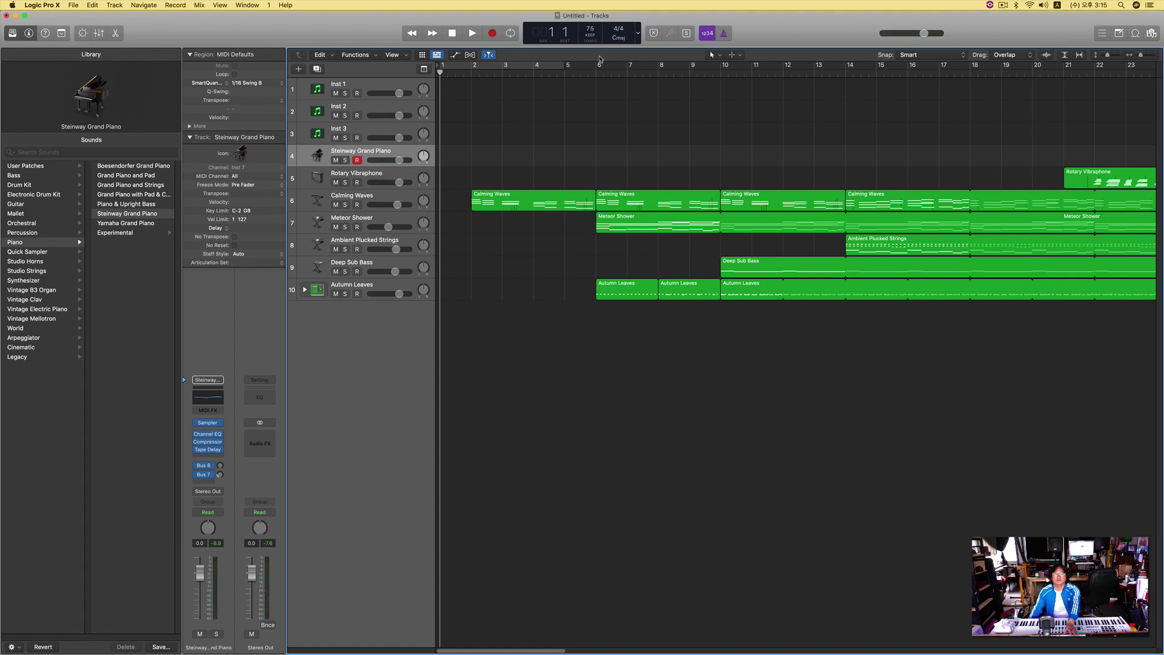
left_click_drag(246, 38, 254, 6)
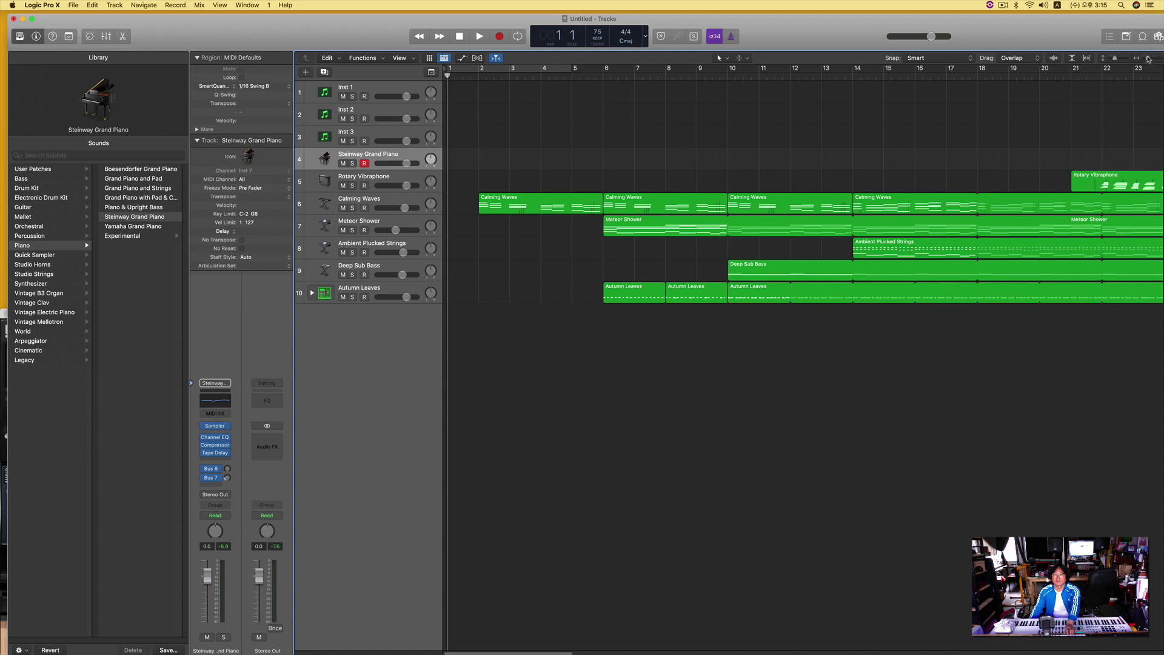
left_click_drag(1148, 59, 1143, 59)
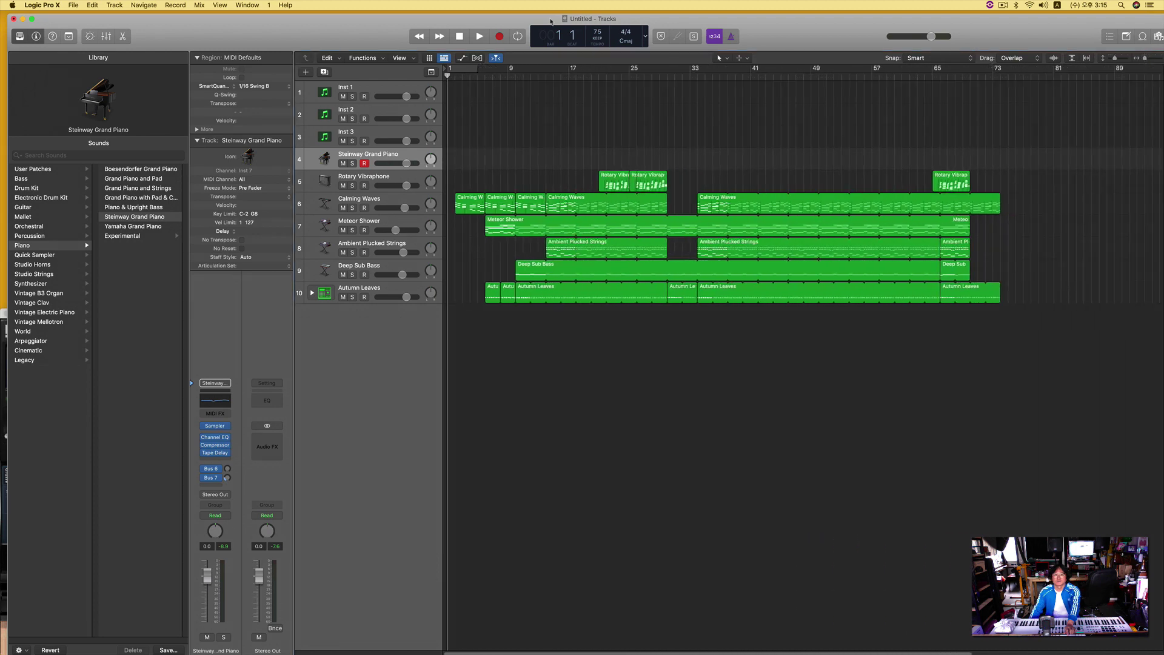
left_click_drag(335, 29, 780, 8)
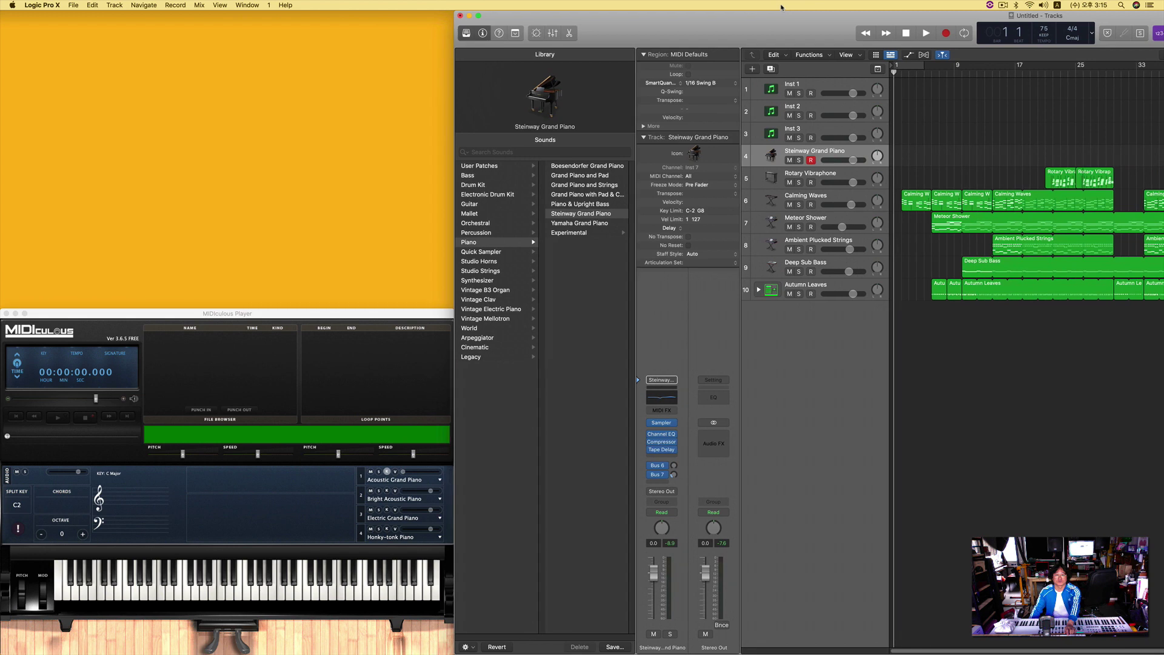
left_click(466, 34)
key("period")
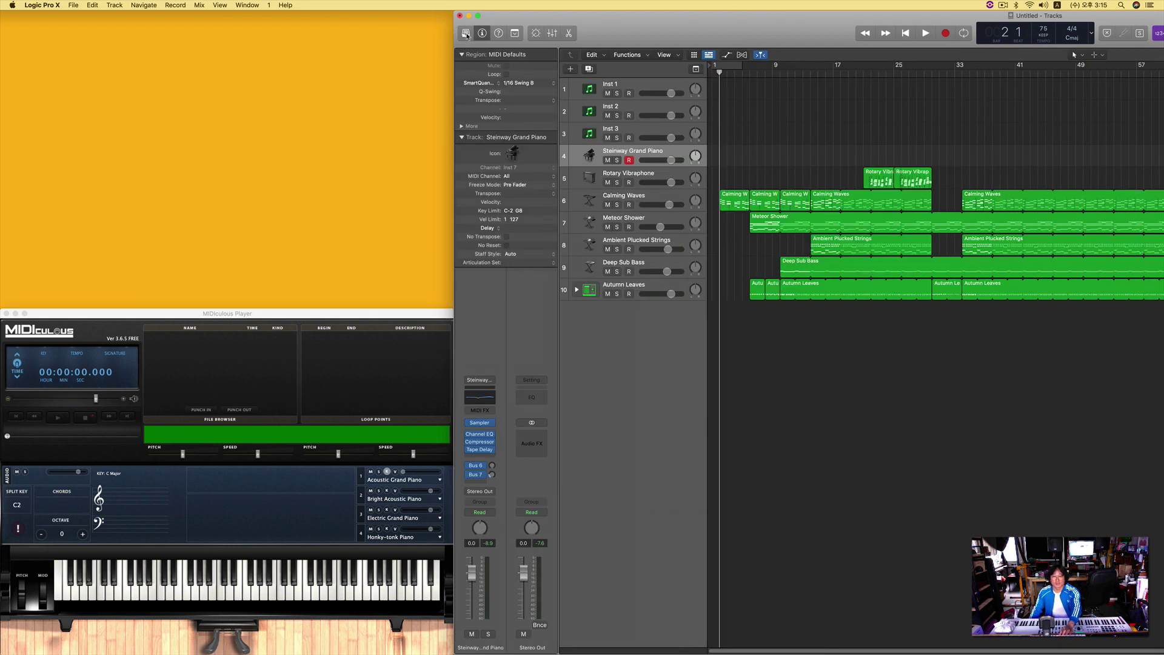
Step: Record the Steinway Grand Piano part through to bar 75, panning Rotary Vibraphone, Meteor Shower and Ambient Plucked Strings during the early bars
key("Return")
key("space")
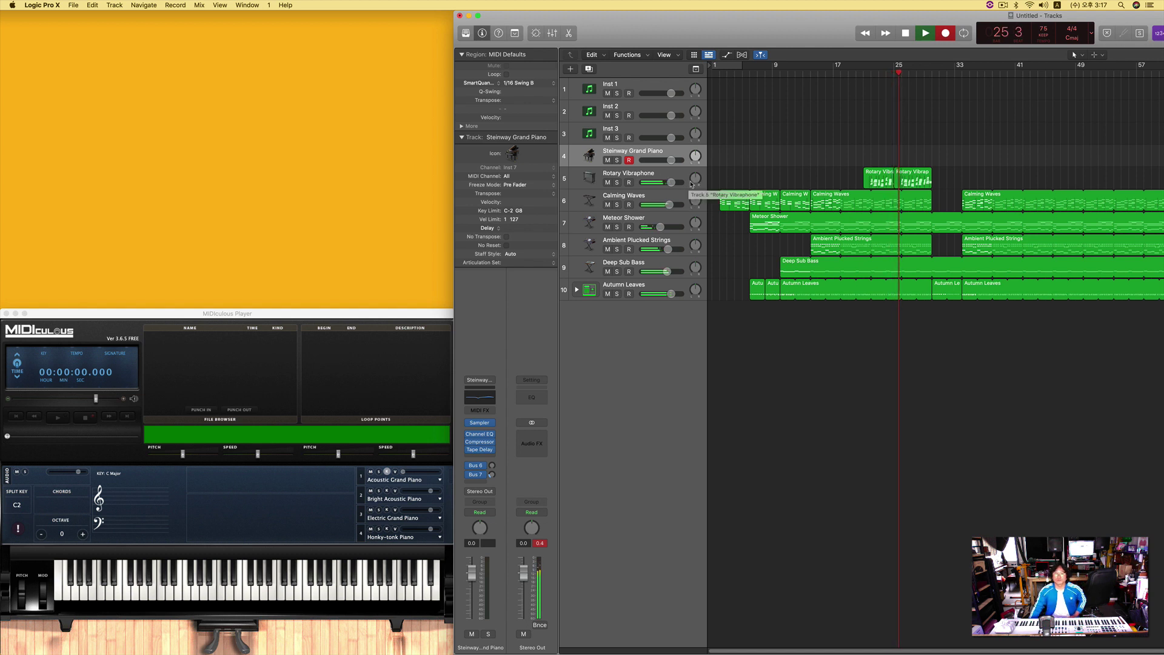
left_click_drag(696, 180, 693, 213)
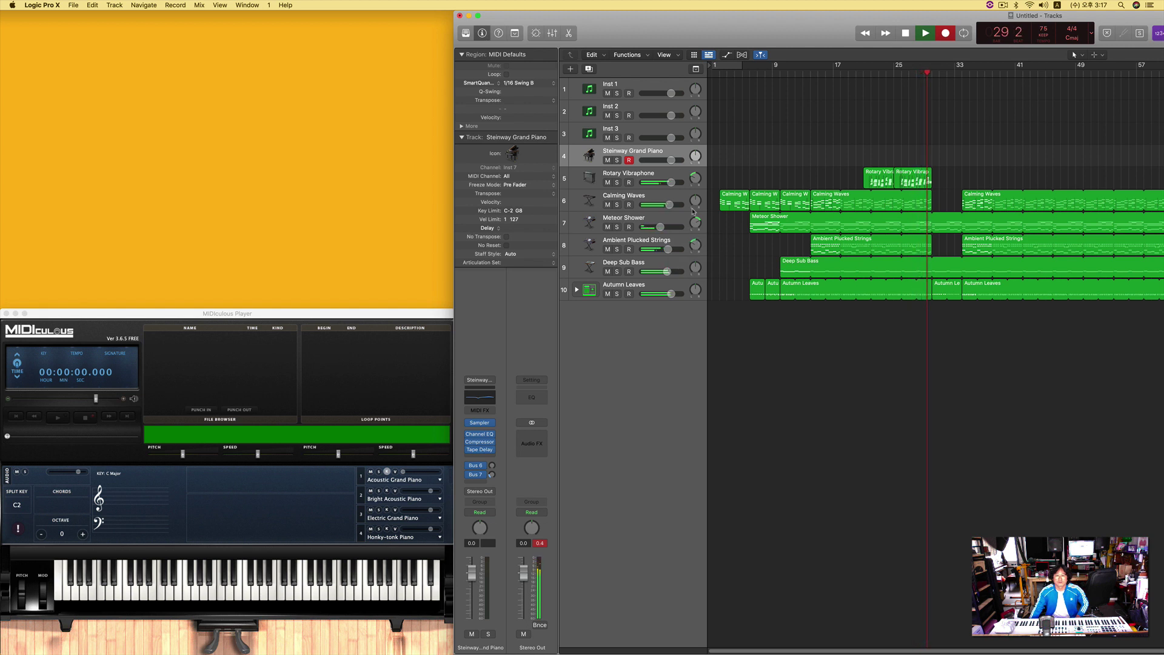
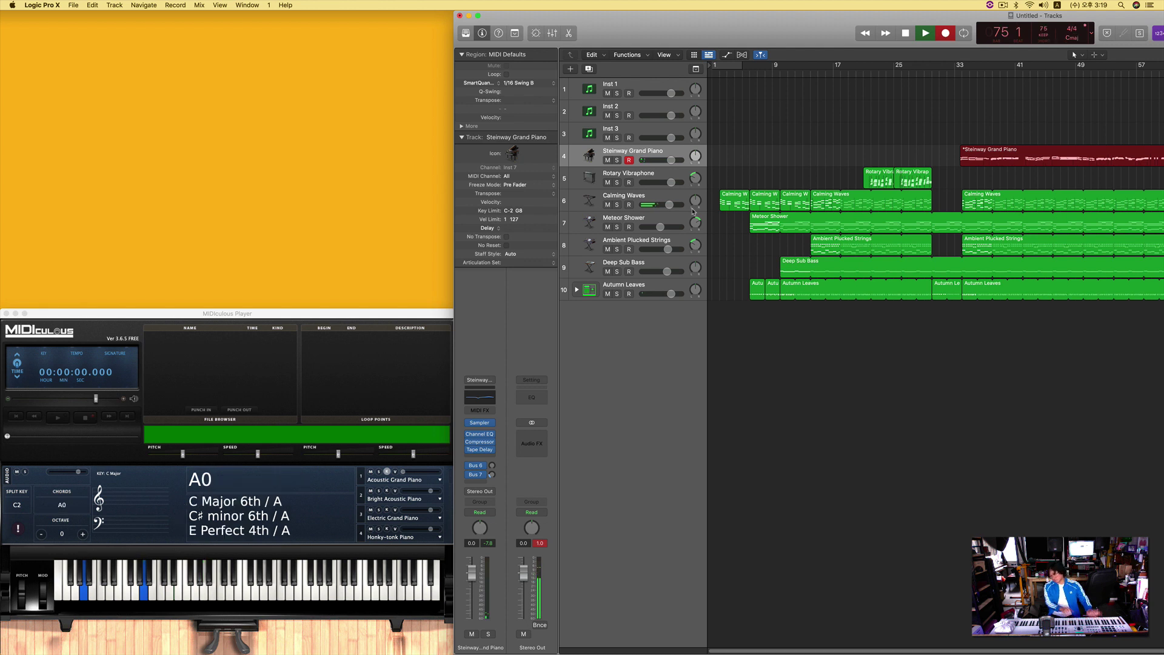
key("space")
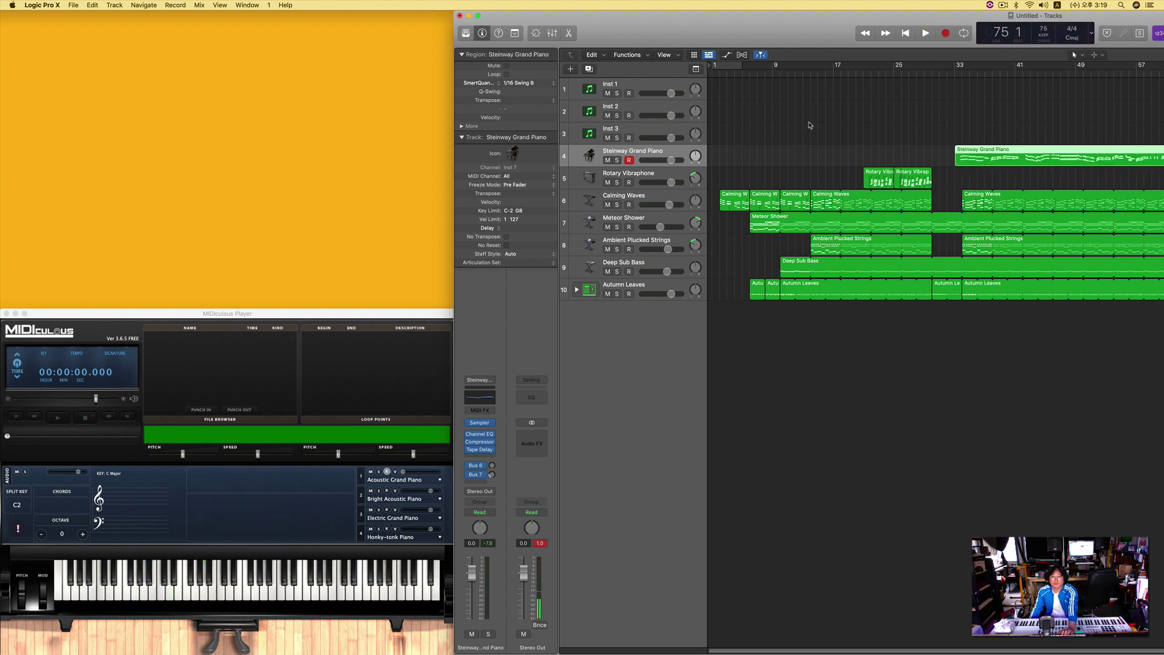
Step: Bring the whole arrangement back into view and play the ending with the recorded piano from about bar 69
double_click(806, 27)
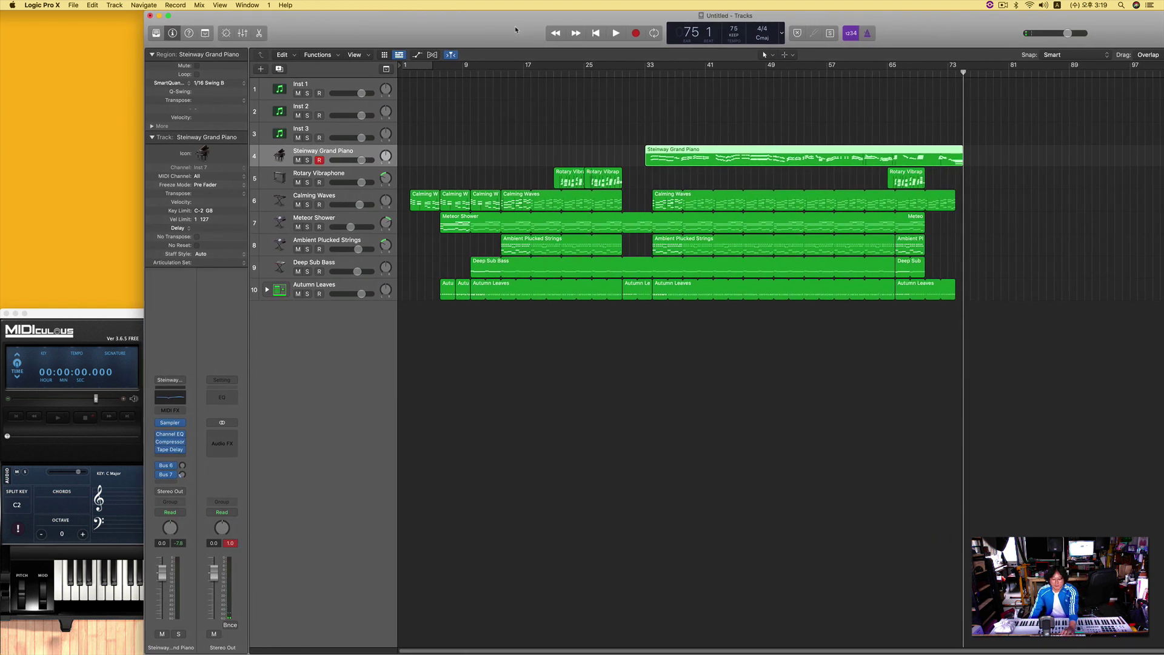
key("comma")
key("comma")
key("comma")
key("comma")
key("comma")
key("comma")
key("space")
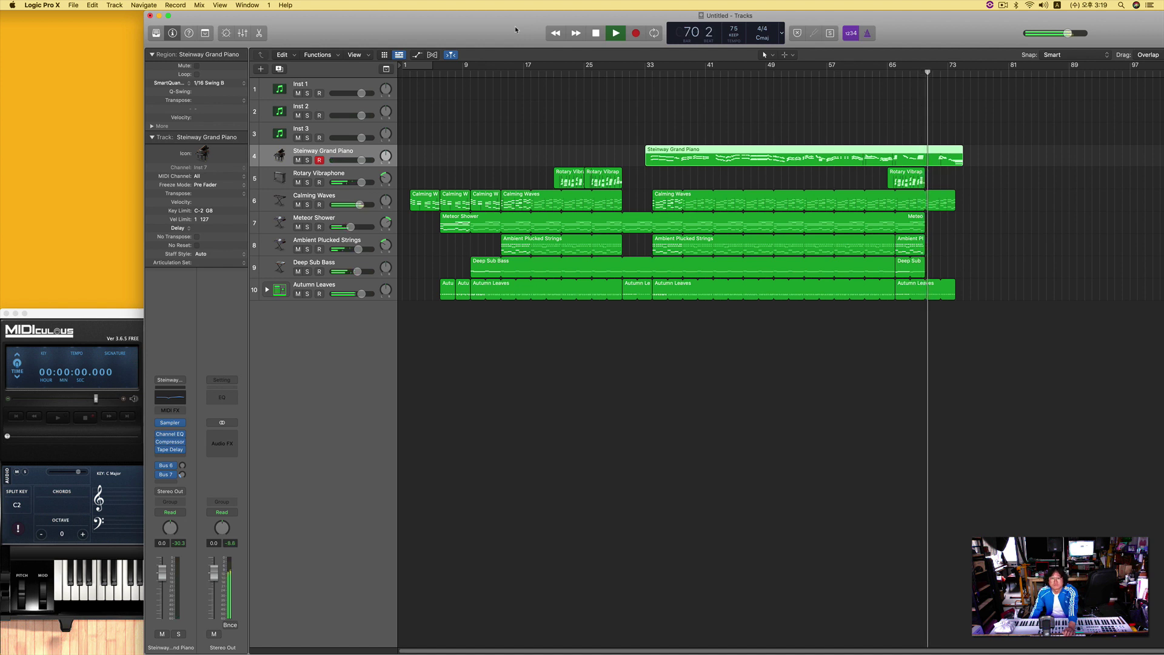
Step: Replay the ending from about bar 66 and copy the Ambient Plucked Strings ending region to bar 70
key("space")
key("comma")
key("comma")
key("comma")
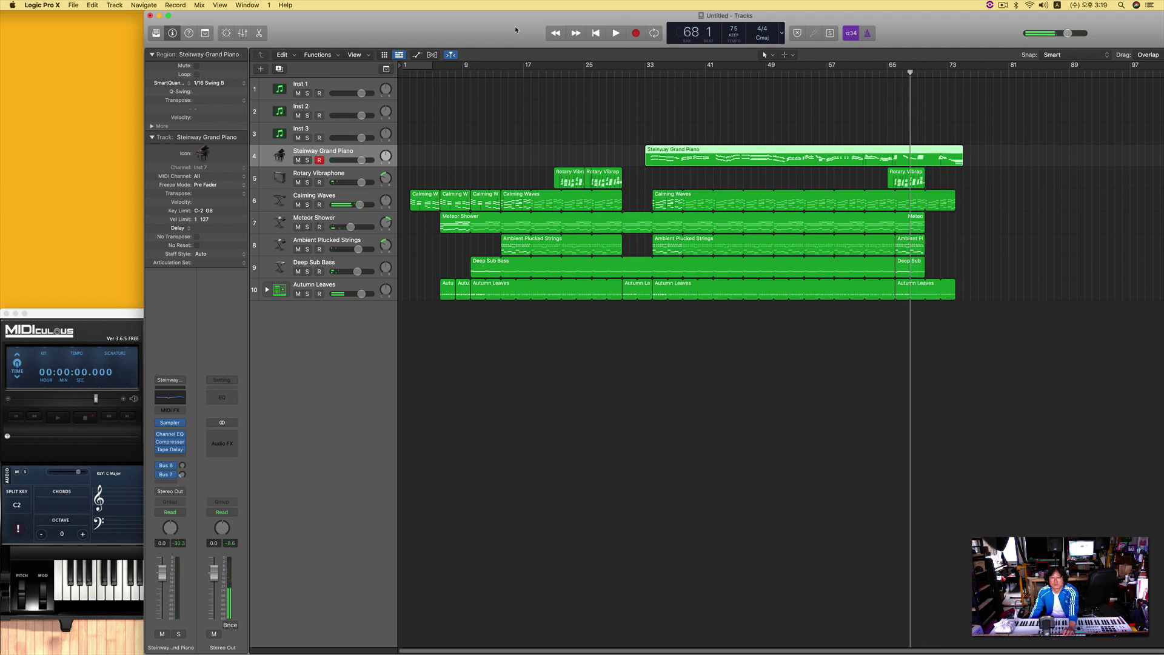
key("space")
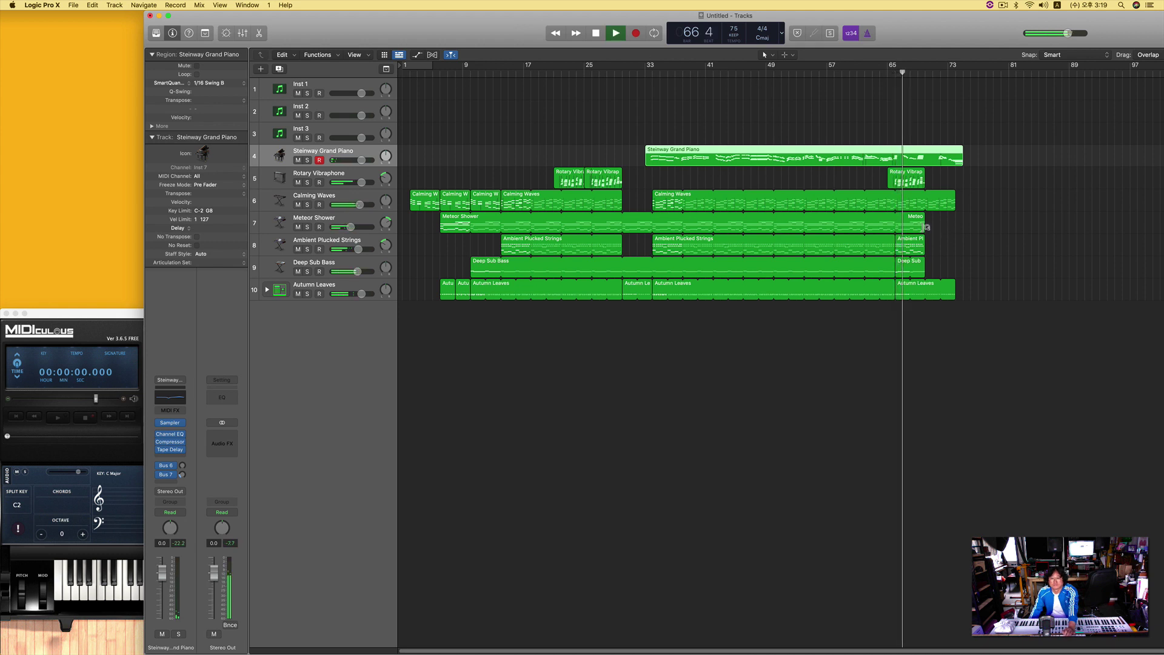
left_click_drag(923, 248, 944, 246)
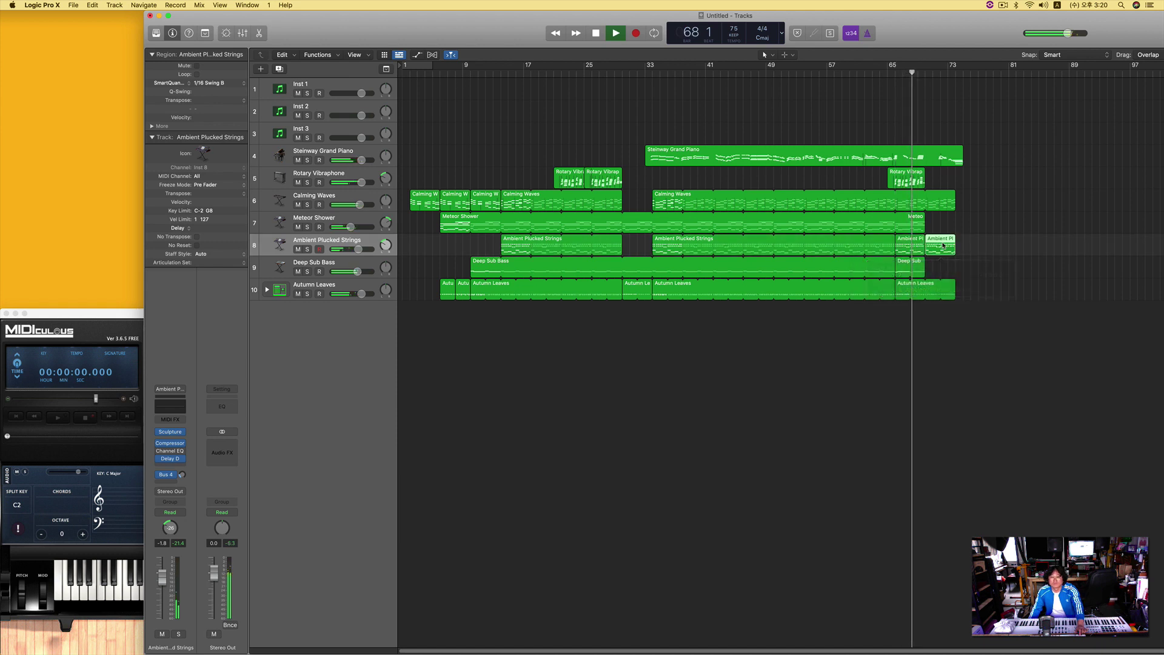
Step: Shorten the looped Calming Waves region to end at bar 70 and extend the Meteor Shower ending to bar 74
left_click_drag(955, 205, 926, 208)
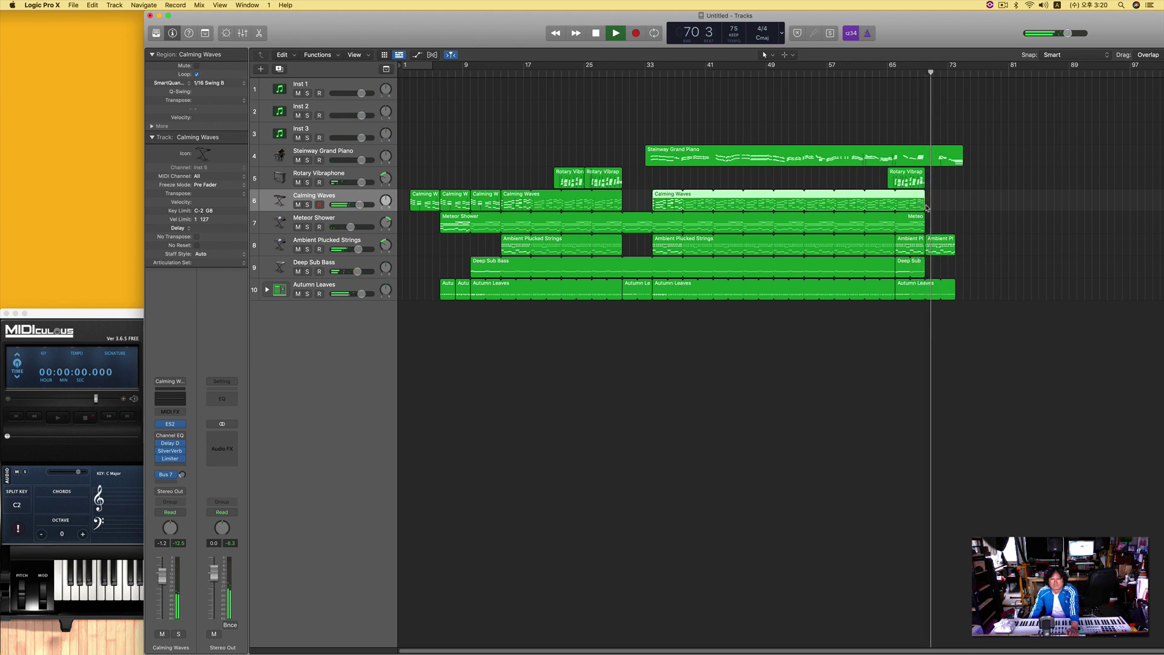
left_click_drag(923, 218, 956, 220)
left_click(957, 220)
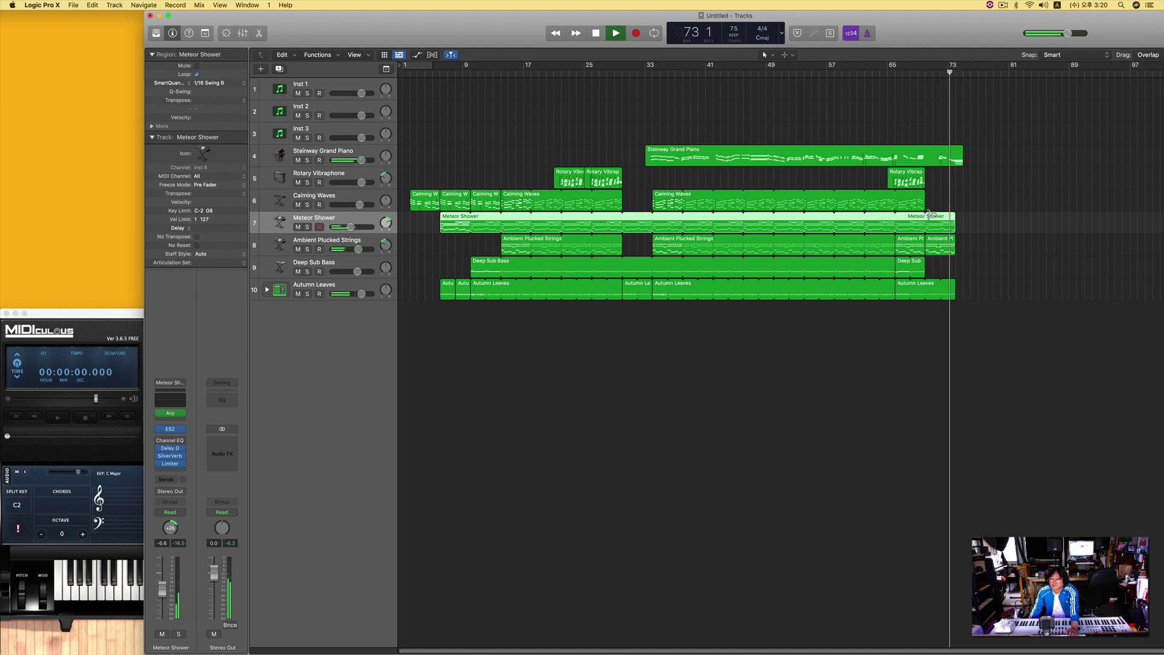
Step: Record a new closing part on the Calming Waves track from bar 70 to about bar 75
key("comma")
key("comma")
key("comma")
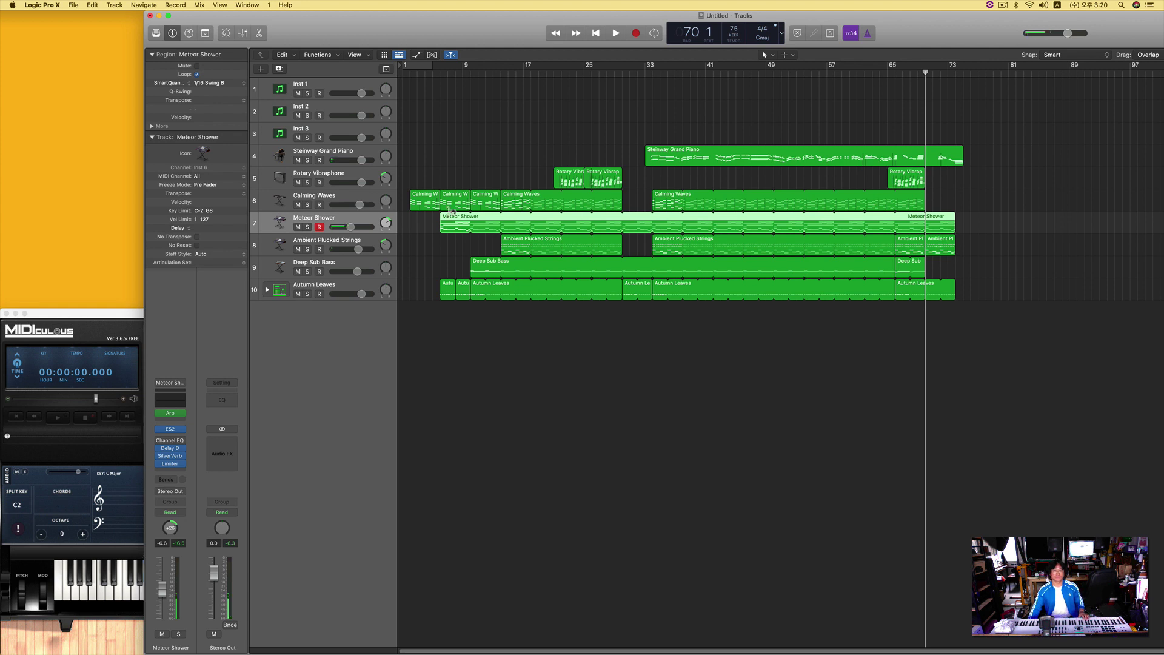
left_click(350, 201)
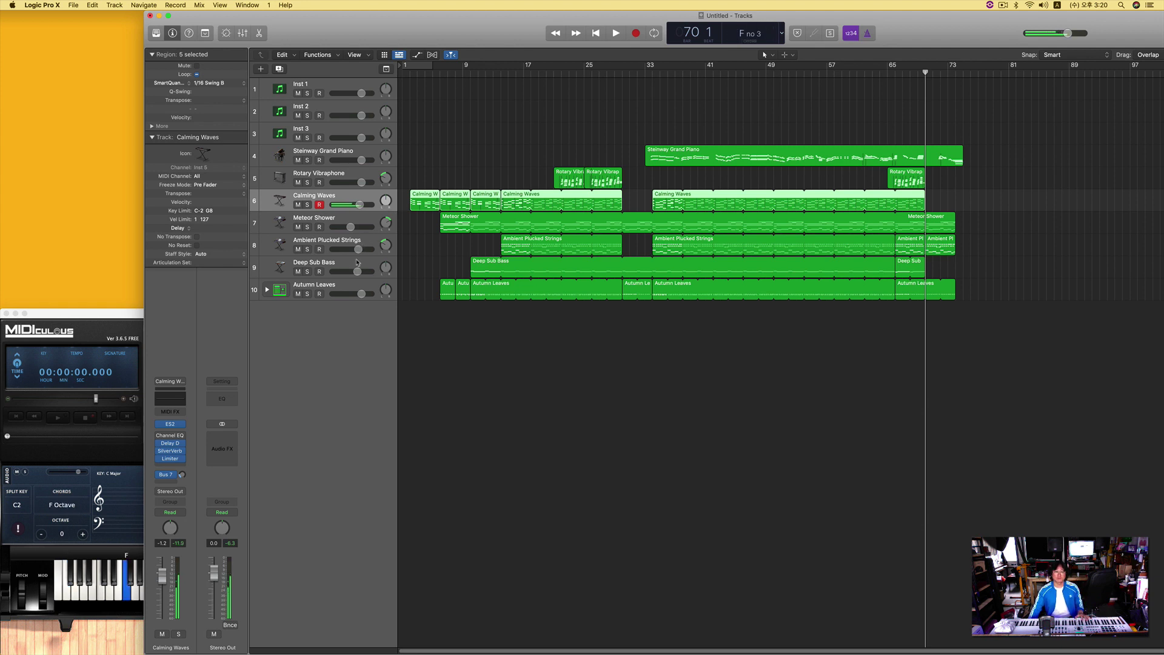
key("space")
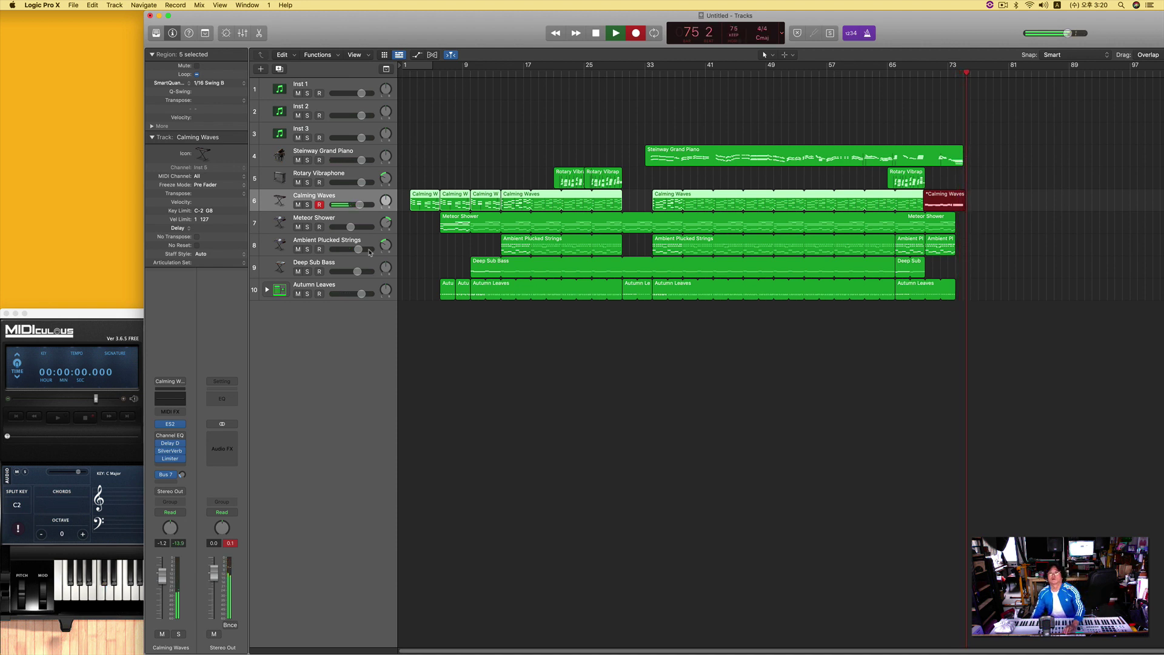
key("space")
Step: Open the Steinway Grand Piano region for note editing and lower its two final bass notes at bar 74 to D
left_click(943, 159)
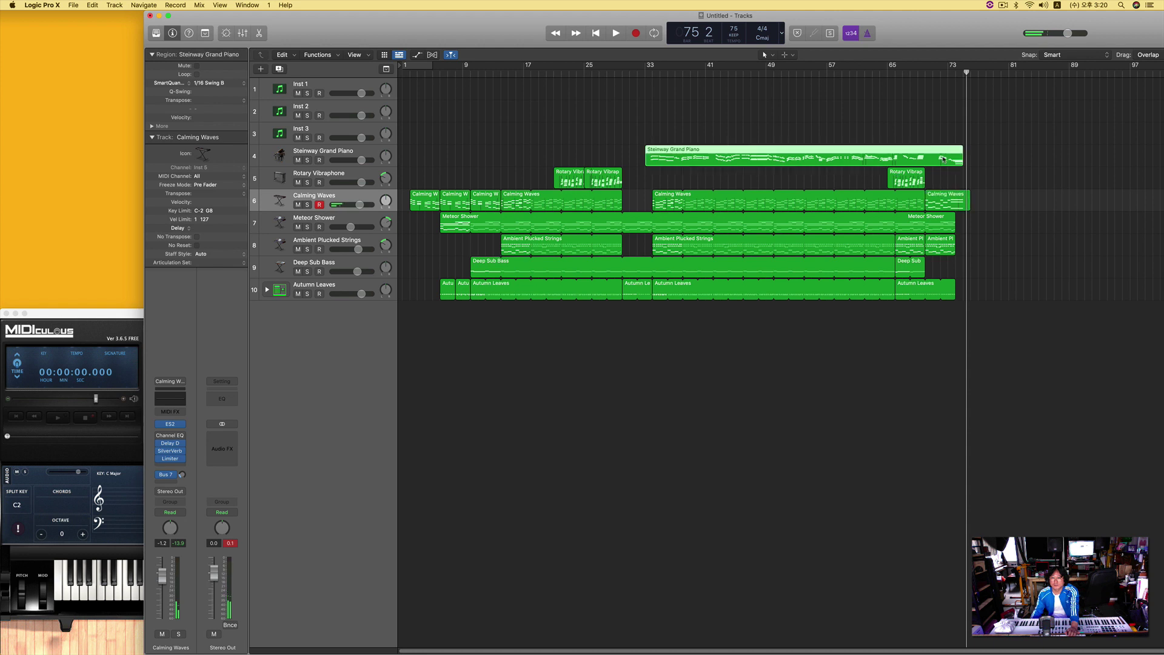
double_click(944, 159)
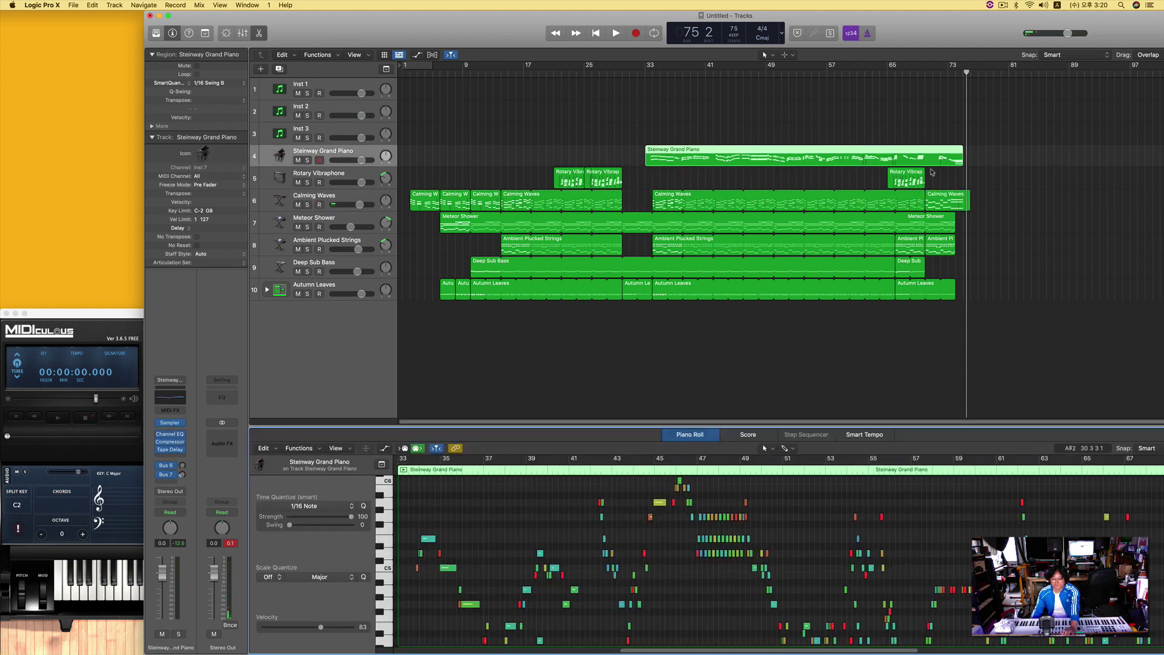
key("comma")
scroll(1088, 518, "down", 10)
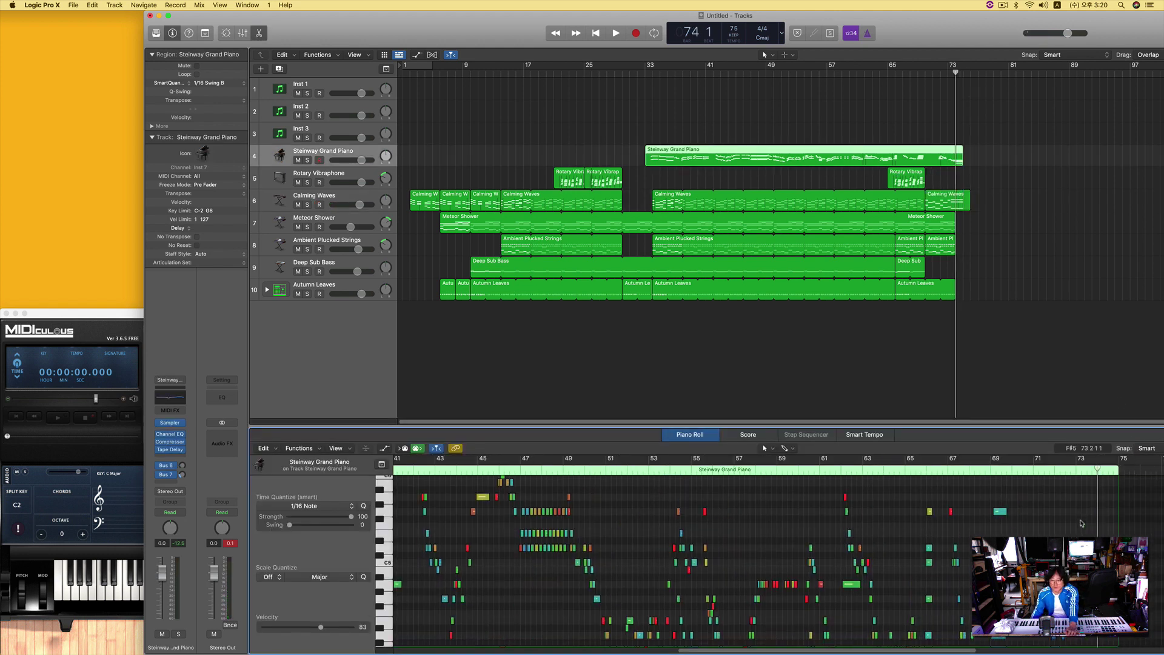
scroll(1088, 518, "down", 5)
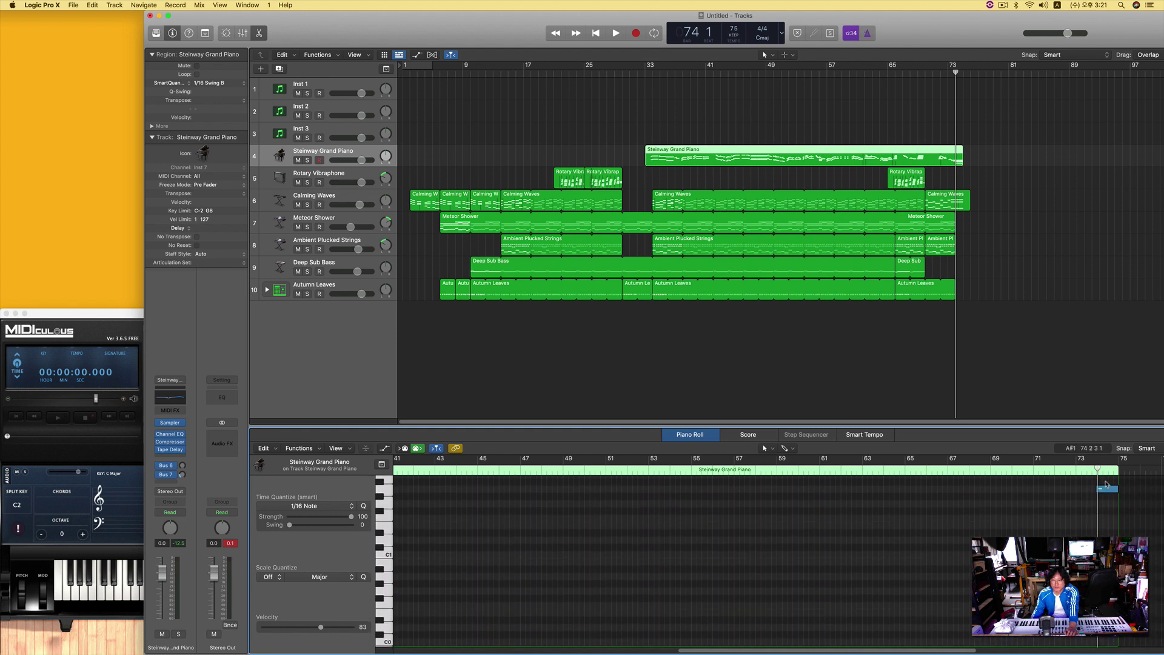
left_click(385, 578)
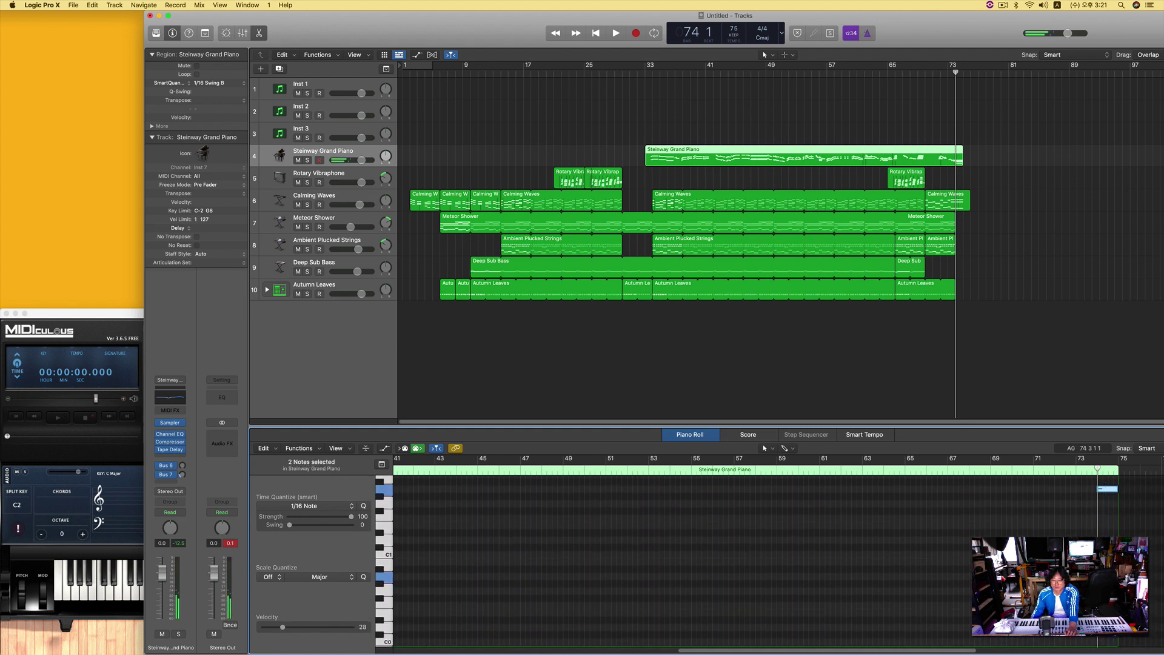
left_click_drag(1107, 488, 1107, 540)
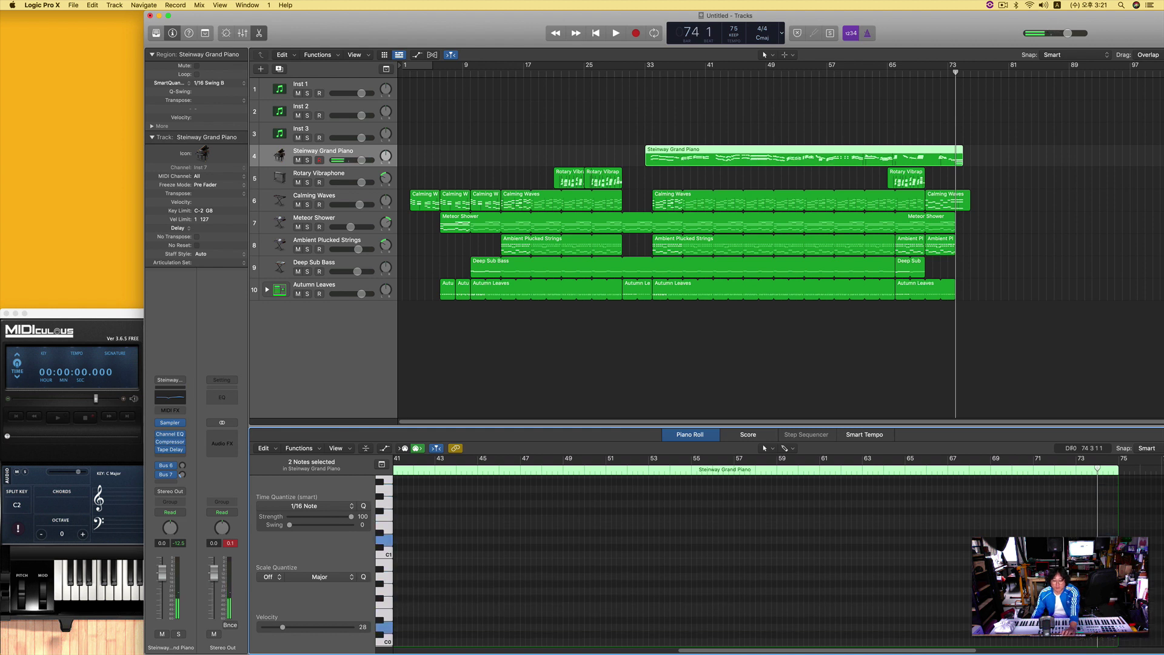
Step: Play the ending around bars 74 to 75 to check the lowered piano notes, and return the playhead to the start
key("comma")
key("space")
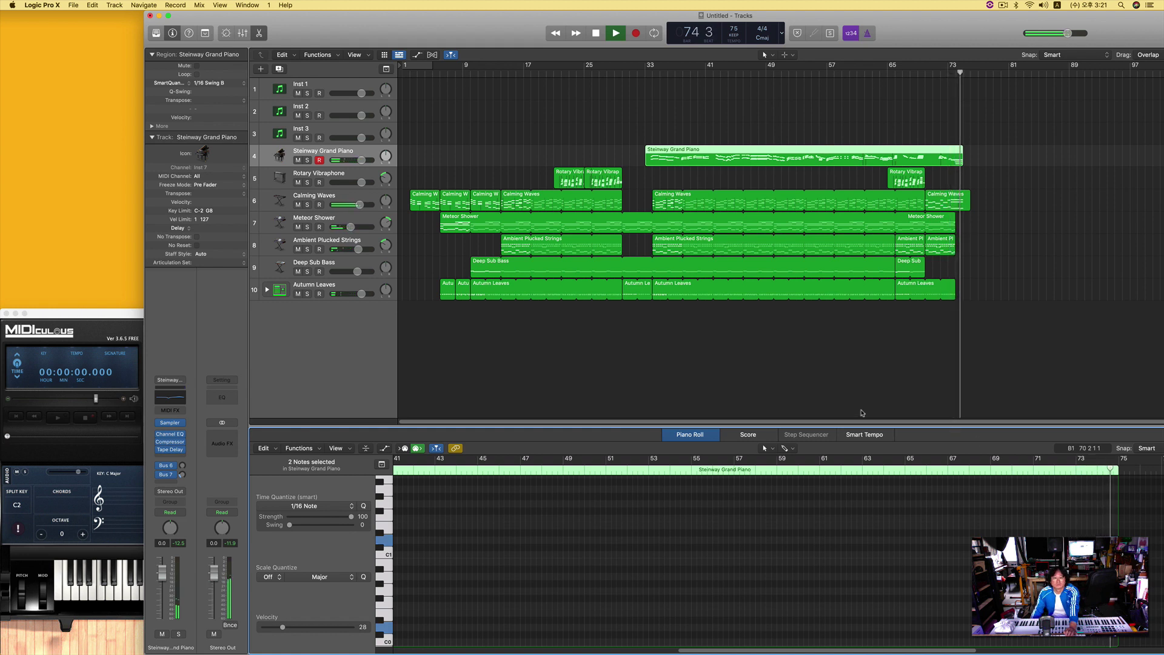
left_click(786, 376)
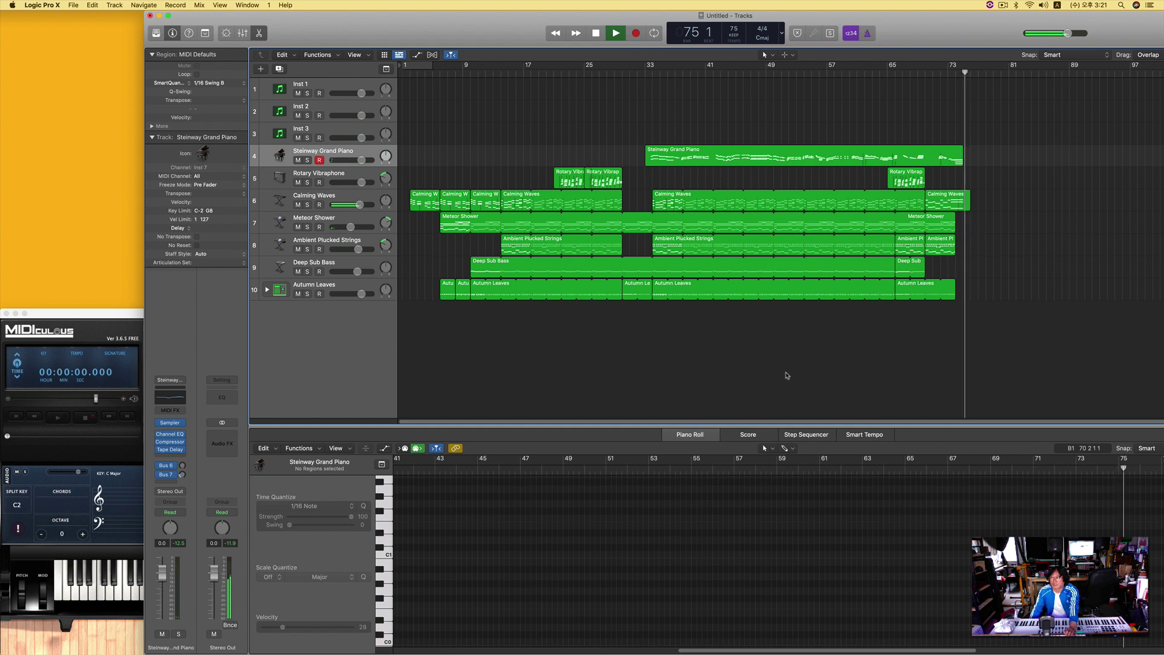
key("space")
key("Return")
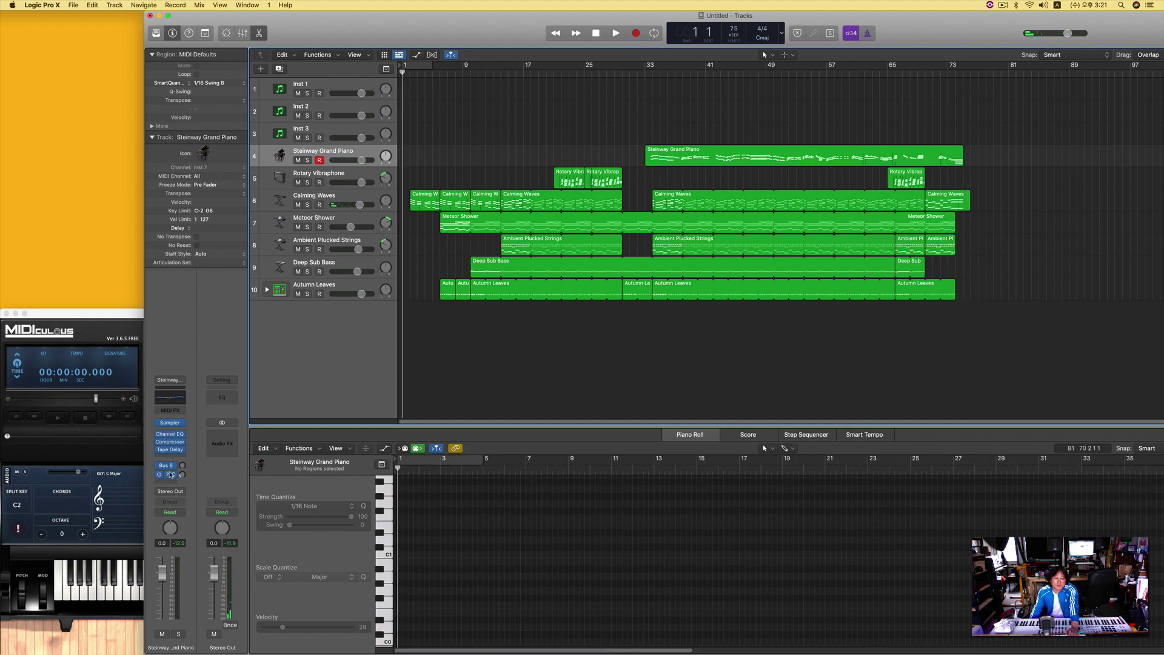
Step: Insert the iZotope Vinyl effect in dual mono after Tape Delay on the Steinway Grand Piano channel
left_click(171, 503)
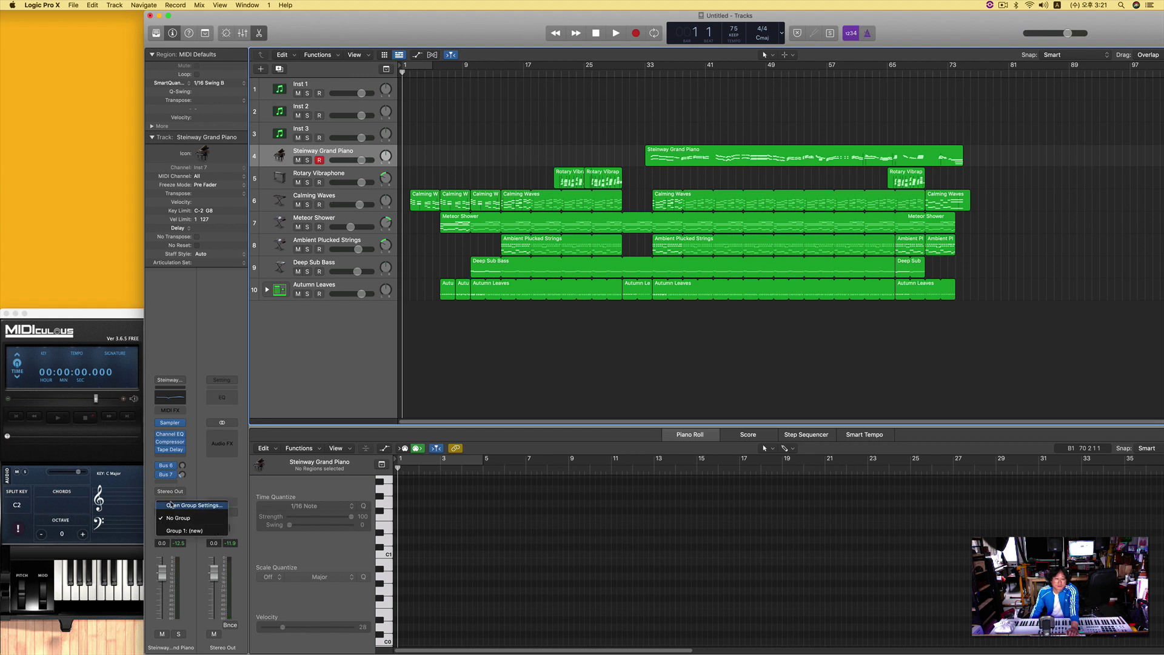
left_click(194, 469)
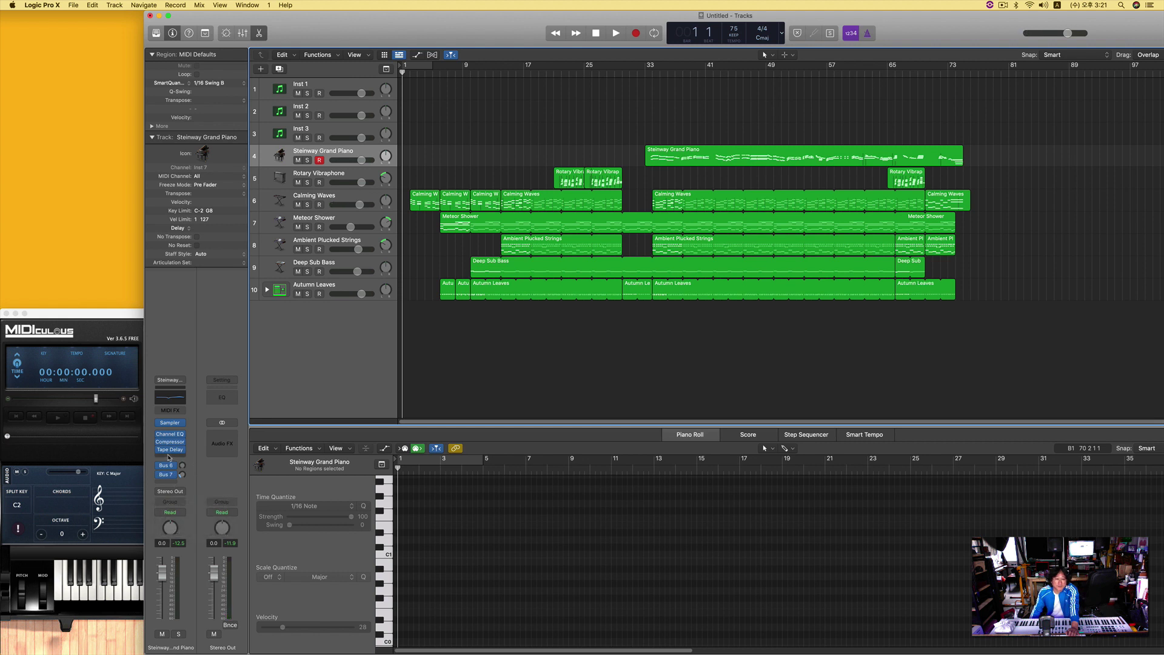
left_click(171, 457)
mouse_move(177, 483)
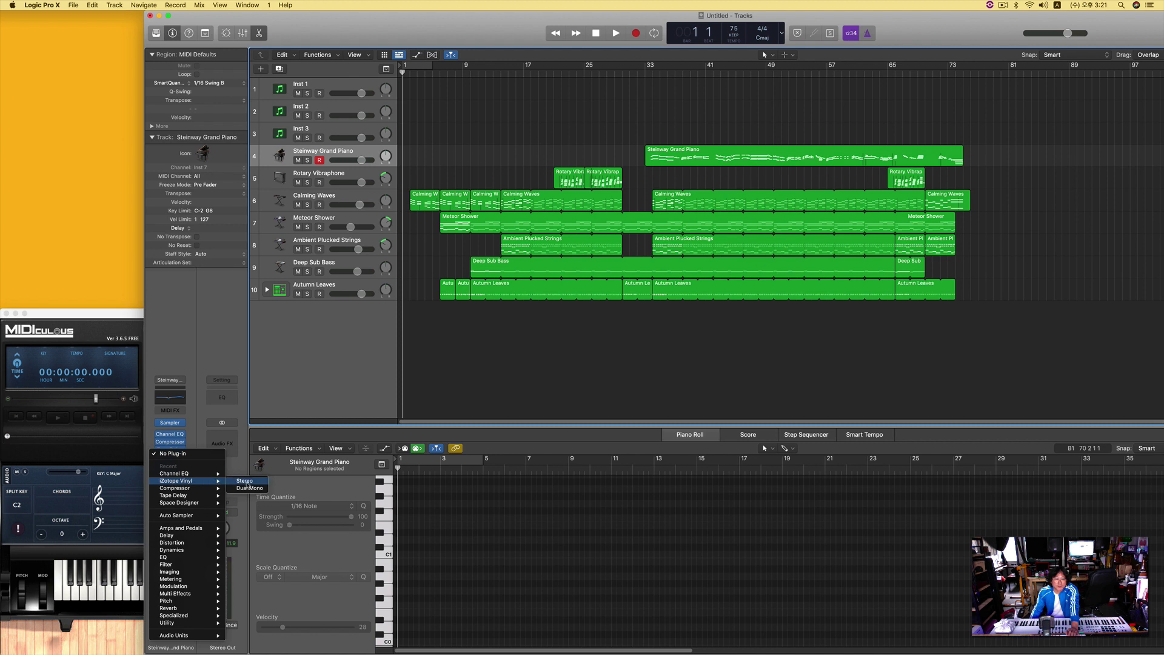
left_click(250, 488)
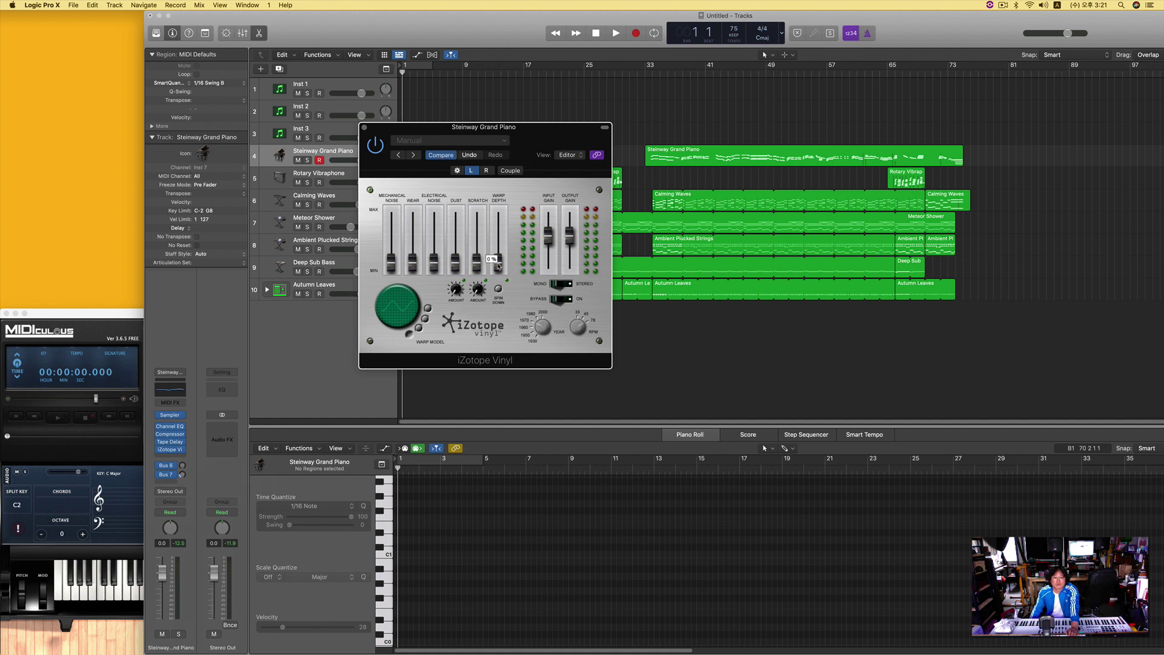
Step: Raise the piano Vinyl effect's warp depth, scratch, mechanical noise, wear, dust and electrical noise, and play the opening bars
mouse_move(500, 255)
left_mouse_down()
mouse_move(500, 233)
mouse_move(480, 245)
left_mouse_up()
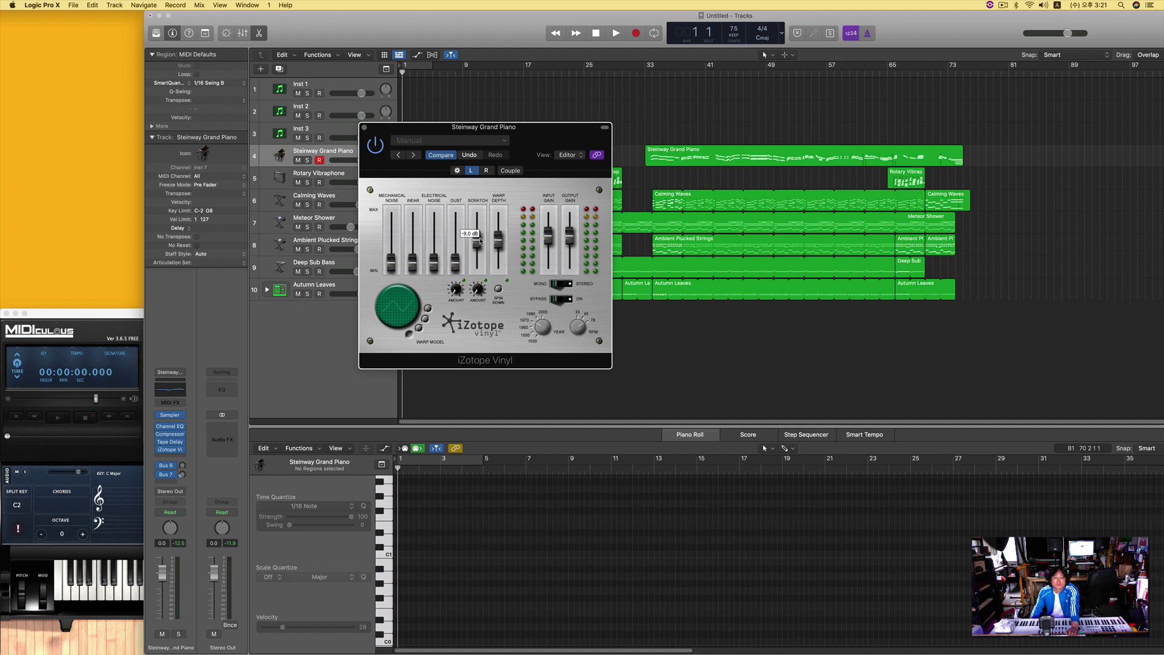
left_click_drag(394, 256, 394, 237)
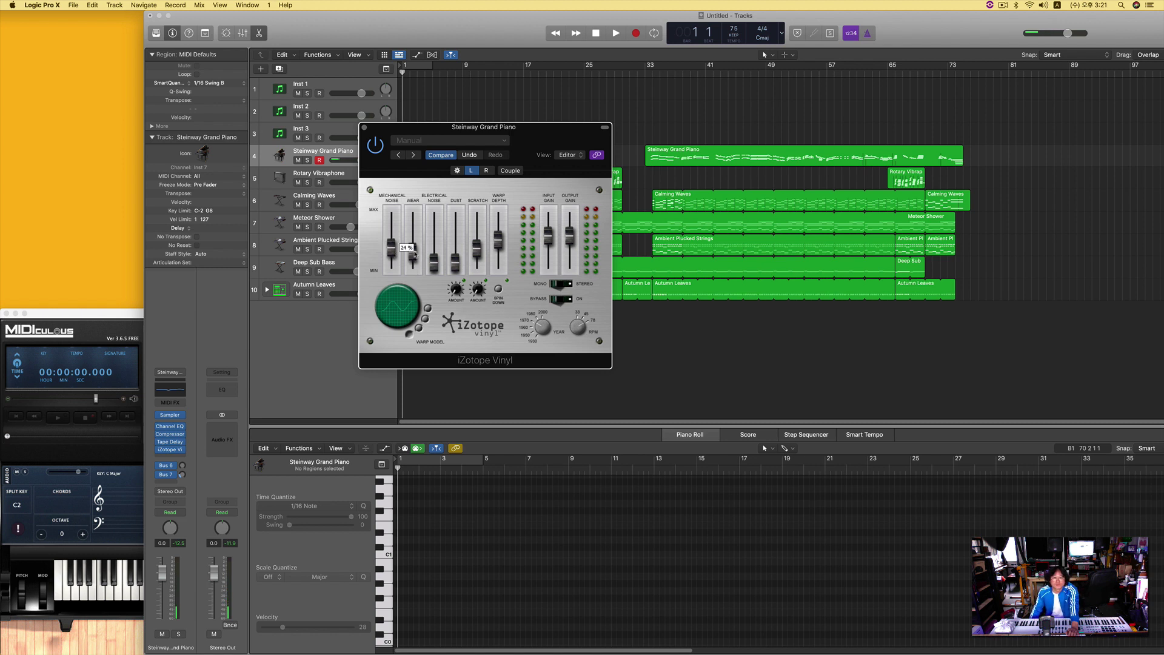
left_click_drag(433, 260, 435, 246)
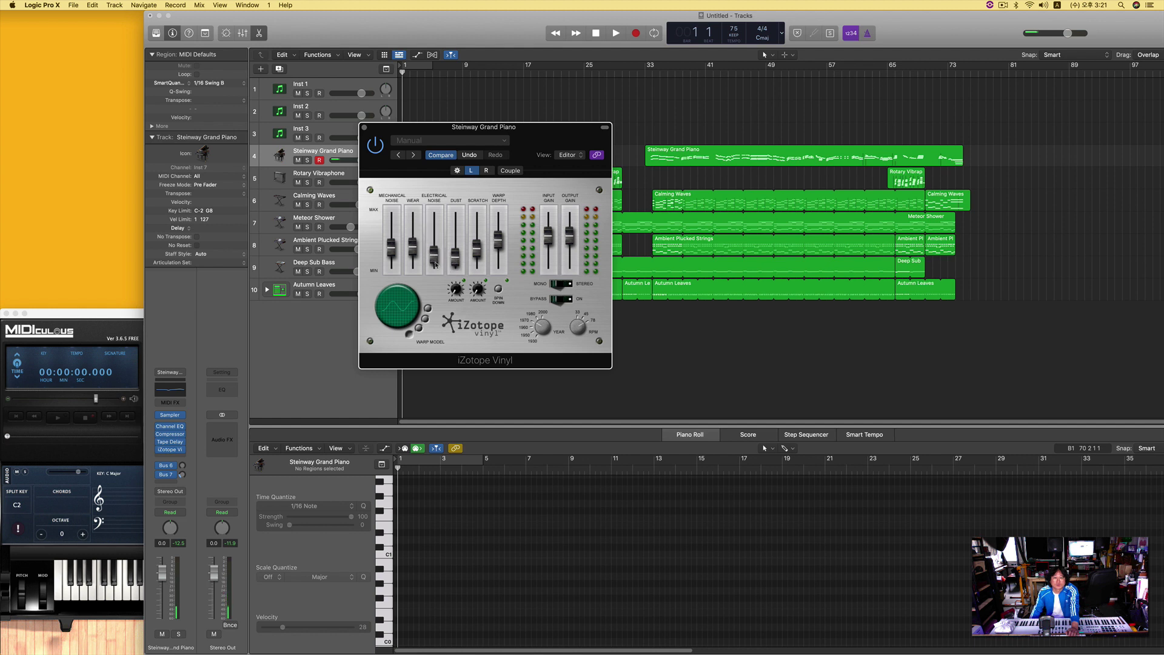
left_click(365, 128)
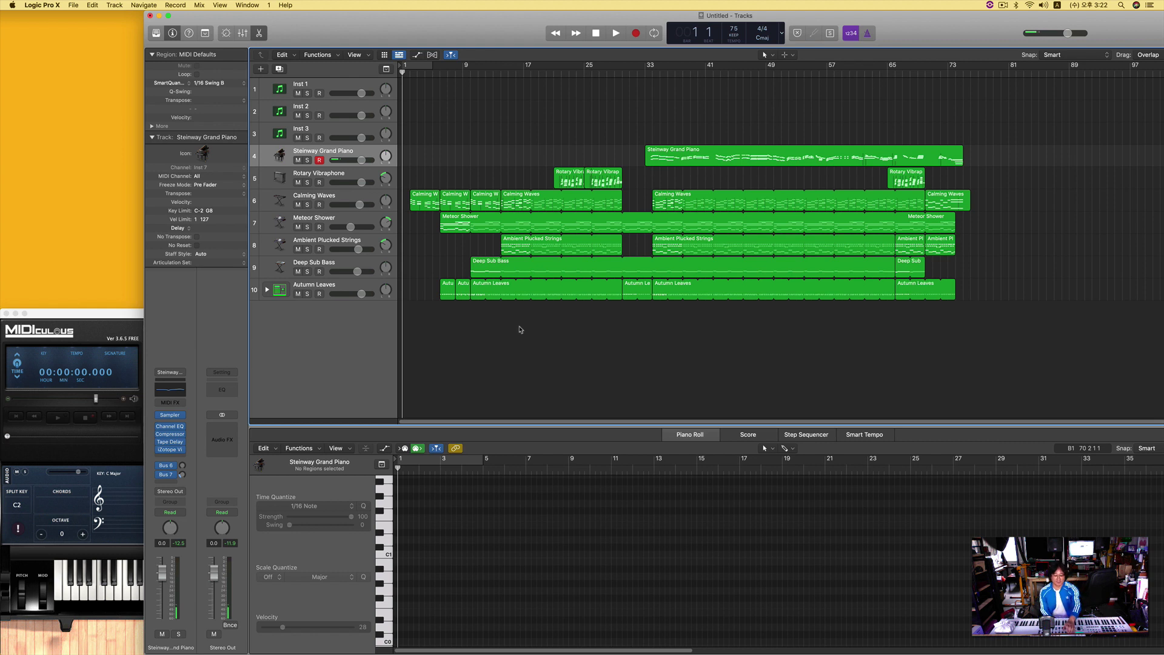
key("space")
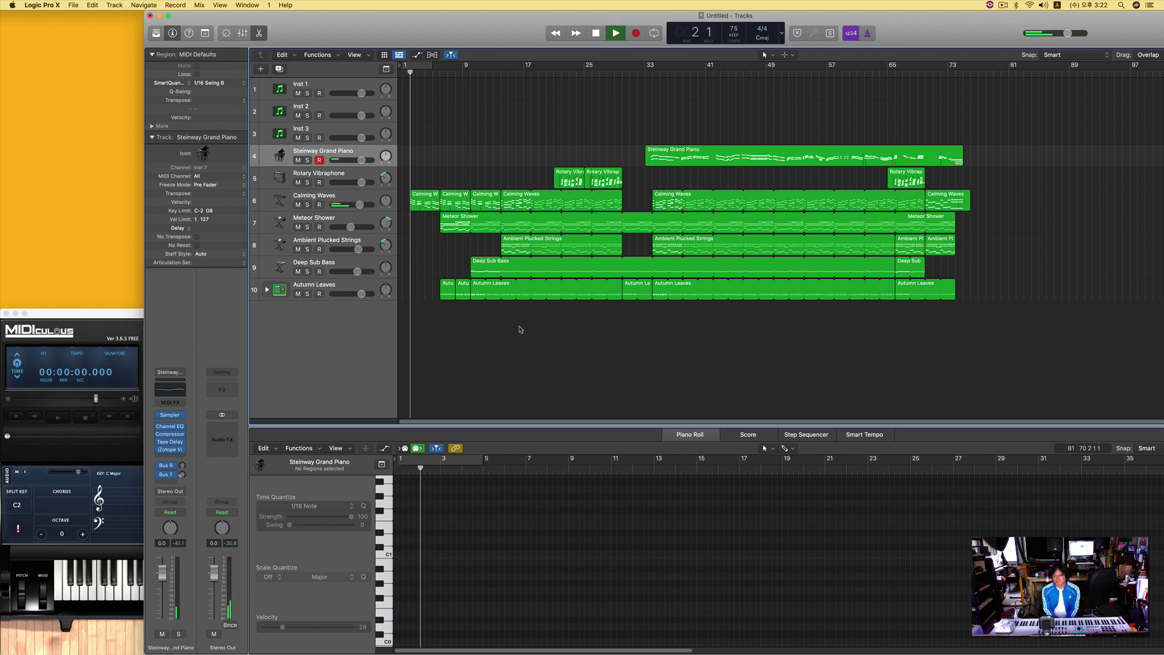
key("space")
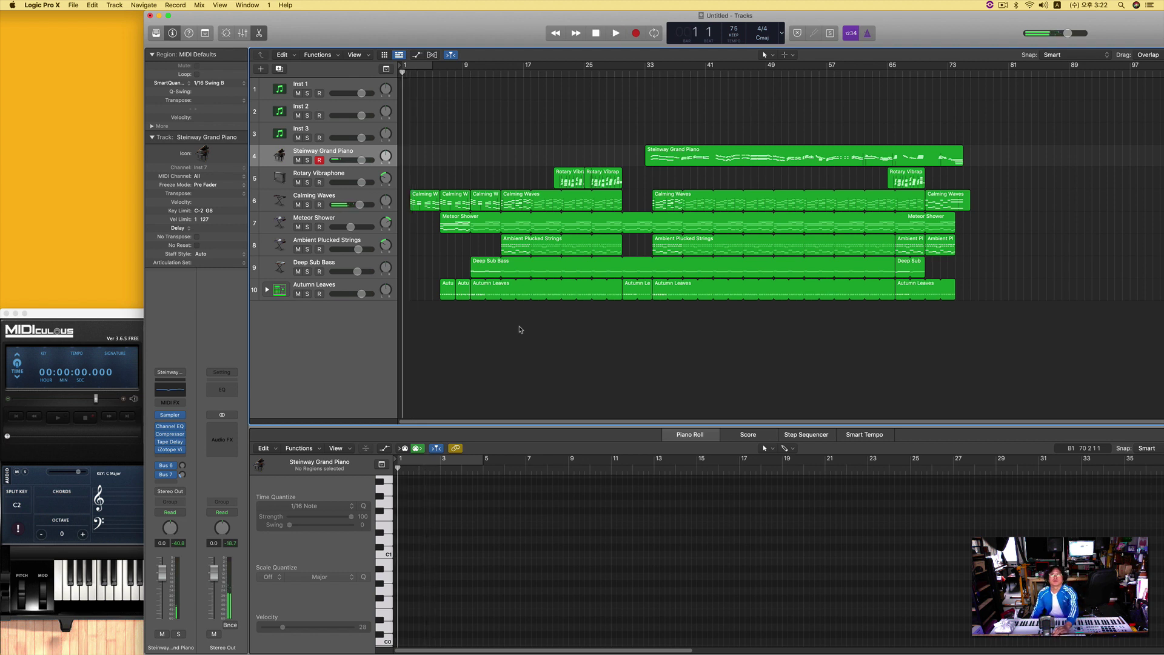
Step: Apply the factory Hip Hop channel strip setting to the Stereo Out and inspect its Channel EQ
left_click(222, 373)
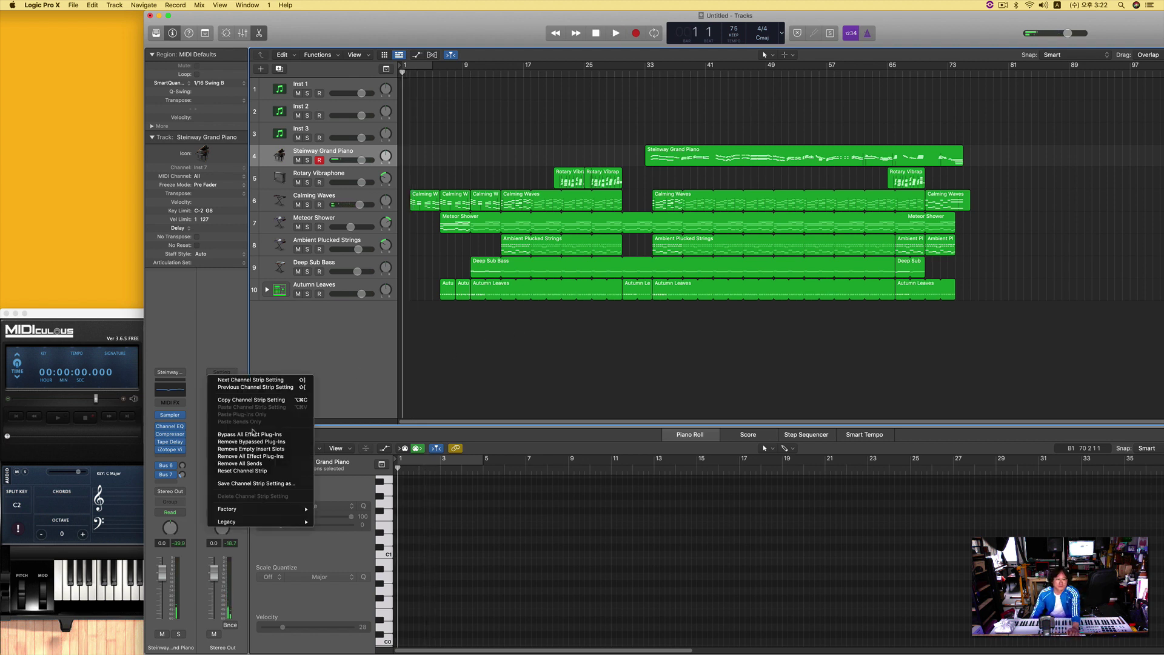
mouse_move(284, 524)
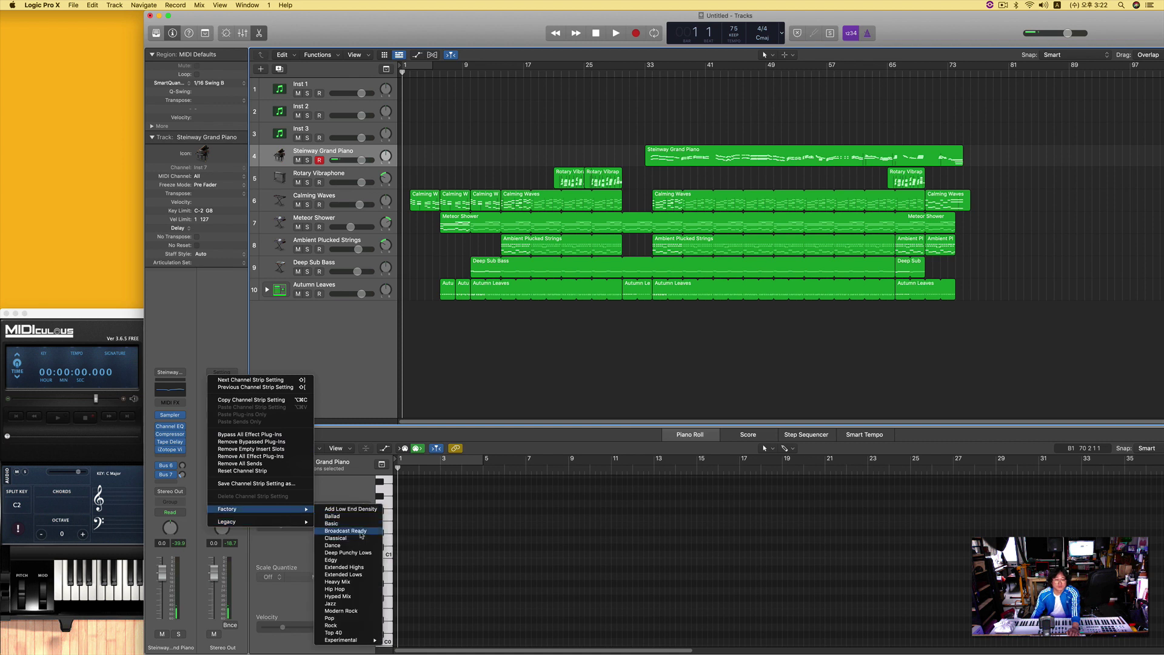
left_click(357, 591)
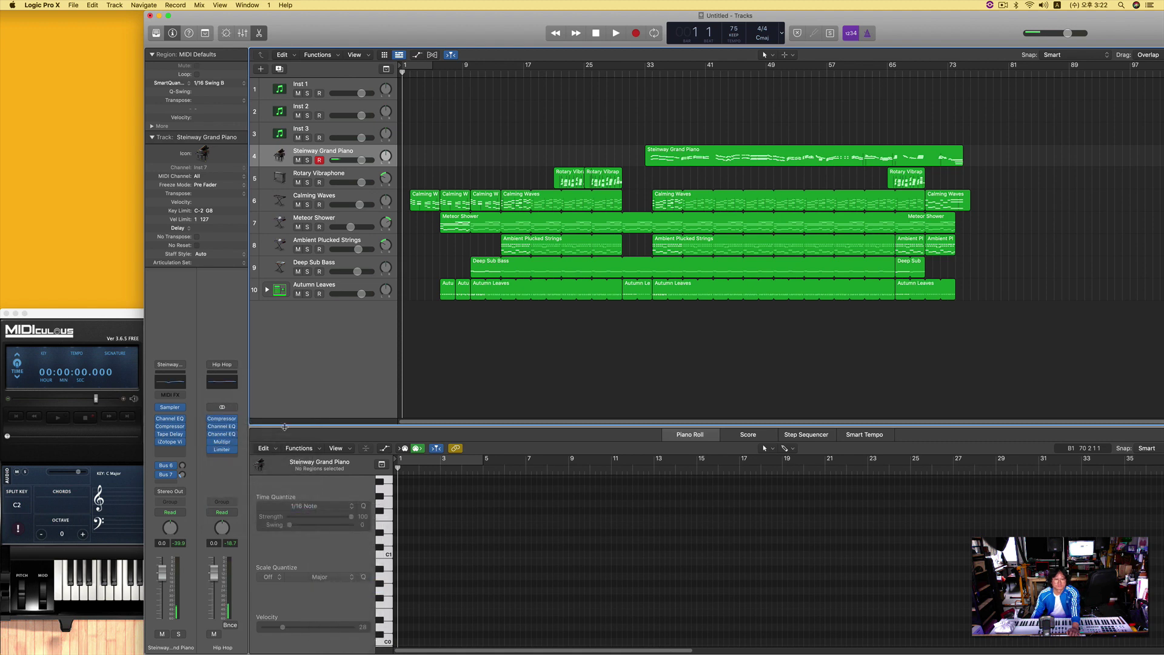
left_click(222, 382)
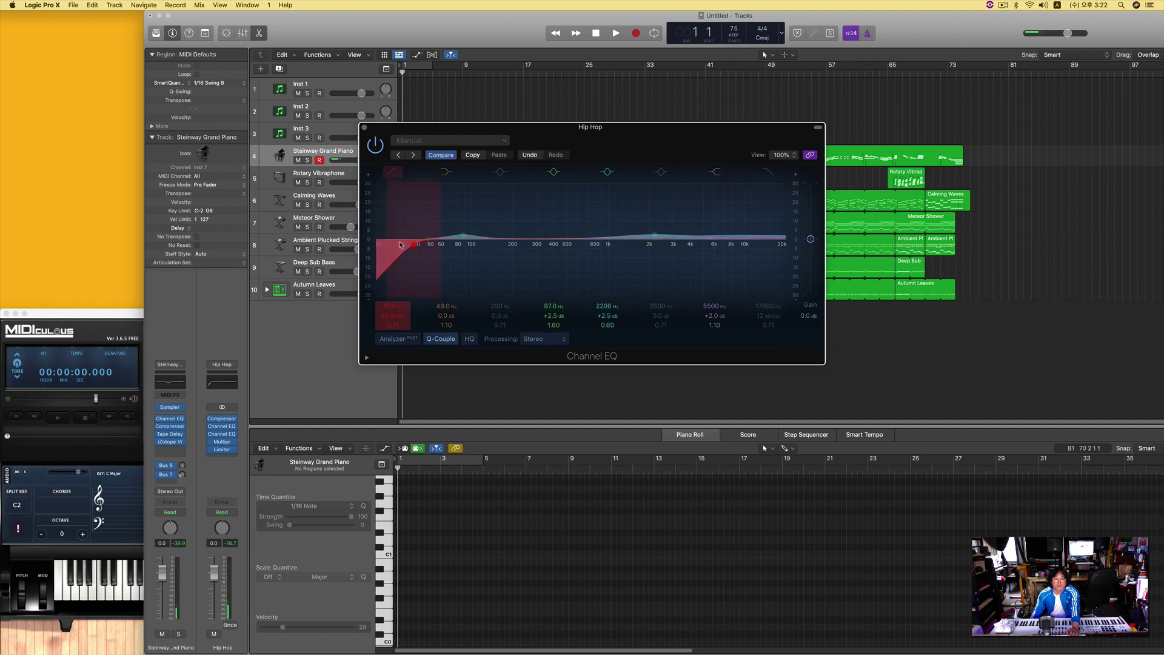
left_click(365, 128)
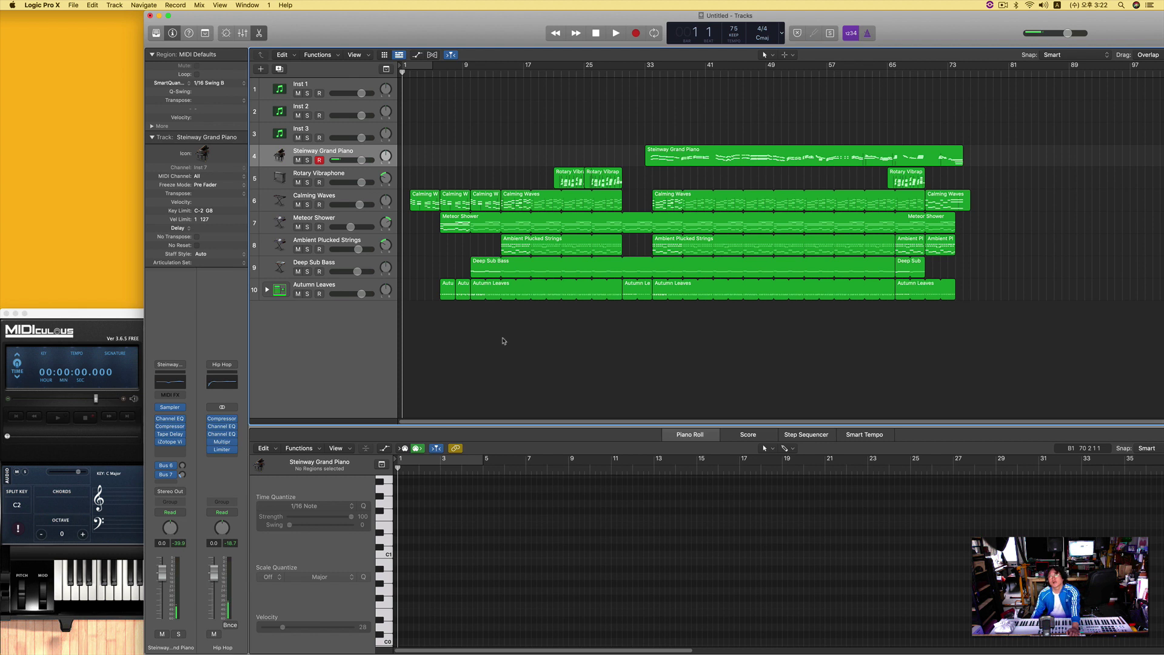
Step: Play the arrangement from the start and slightly lower the Autumn Leaves drum track's volume
key("space")
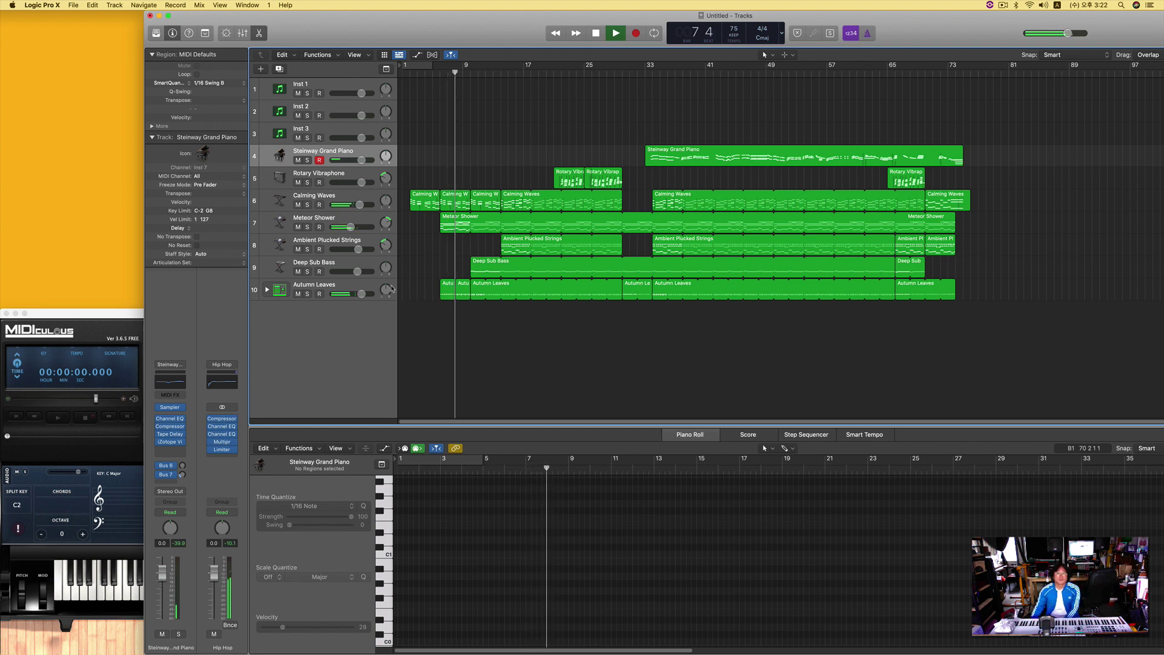
mouse_move(361, 294)
left_click_drag(361, 294, 359, 293)
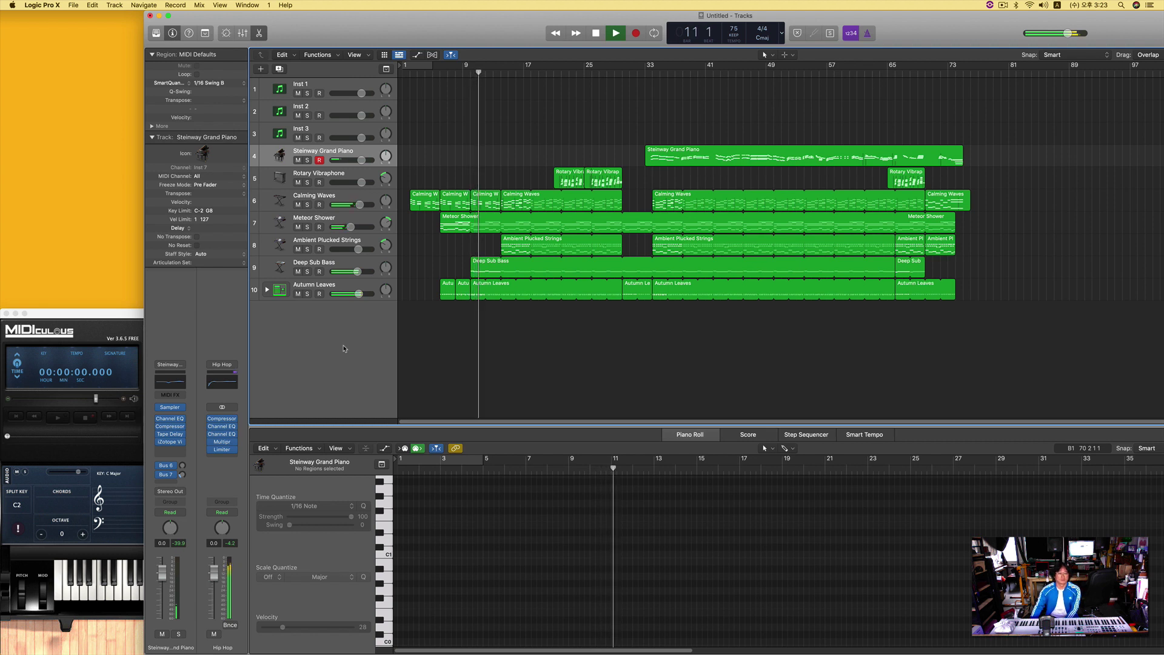
Step: Insert the iZotope Vinyl effect in stereo after the Limiter on the Stereo Out channel and try its year dial
left_click(223, 457)
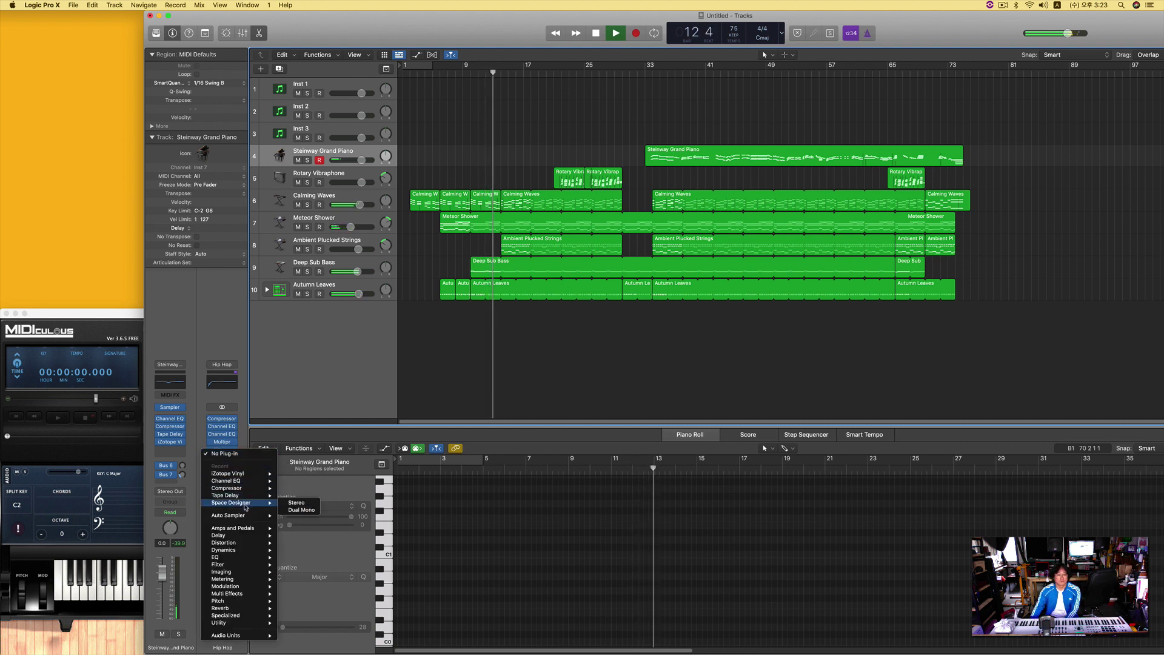
mouse_move(254, 476)
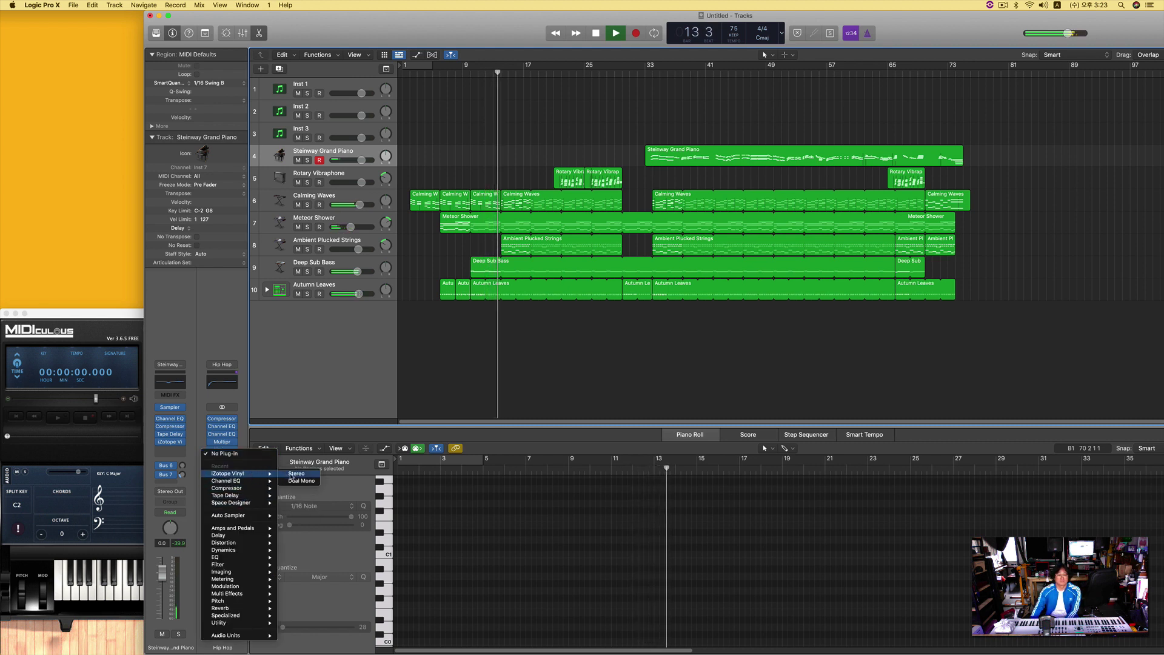
left_click(297, 474)
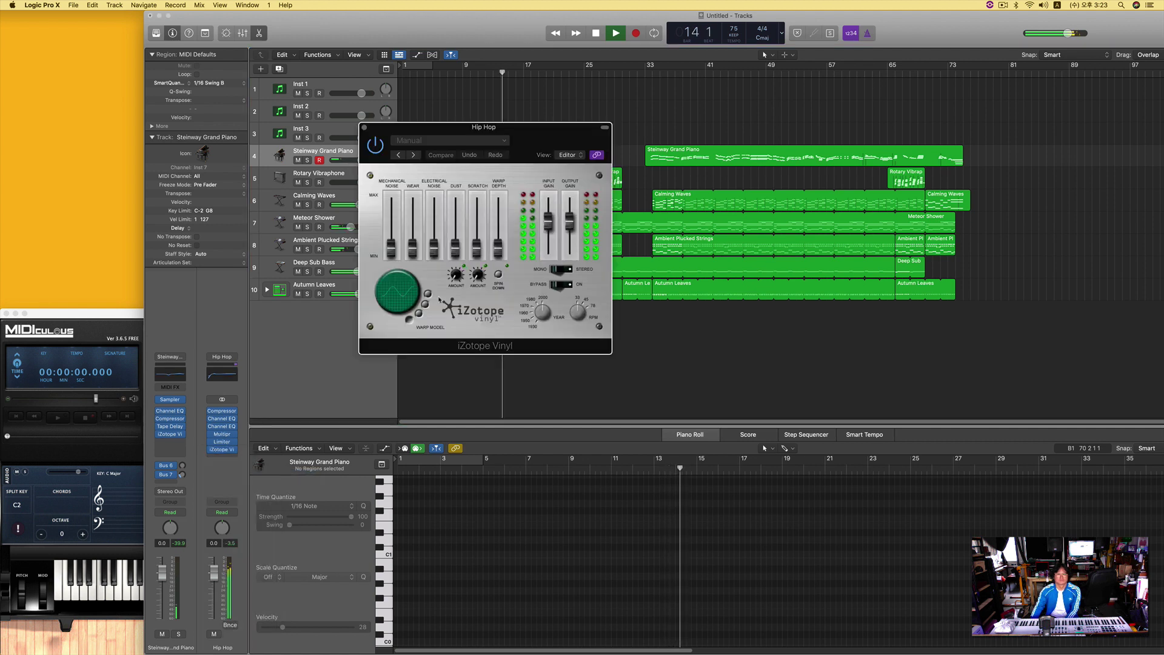
left_click(547, 316)
left_click_drag(547, 315, 544, 300)
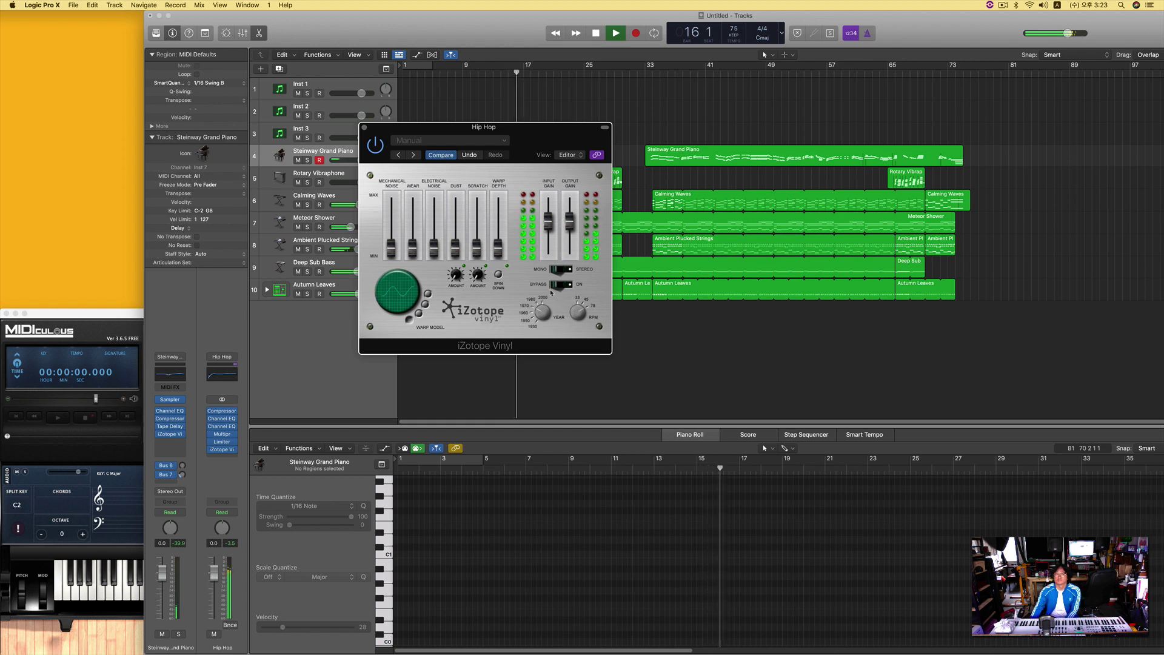
Step: Raise the Stereo Out Vinyl effect's warp depth to about half, and raise its mechanical noise and wear
left_click_drag(498, 247, 498, 225)
left_click_drag(389, 254, 416, 234)
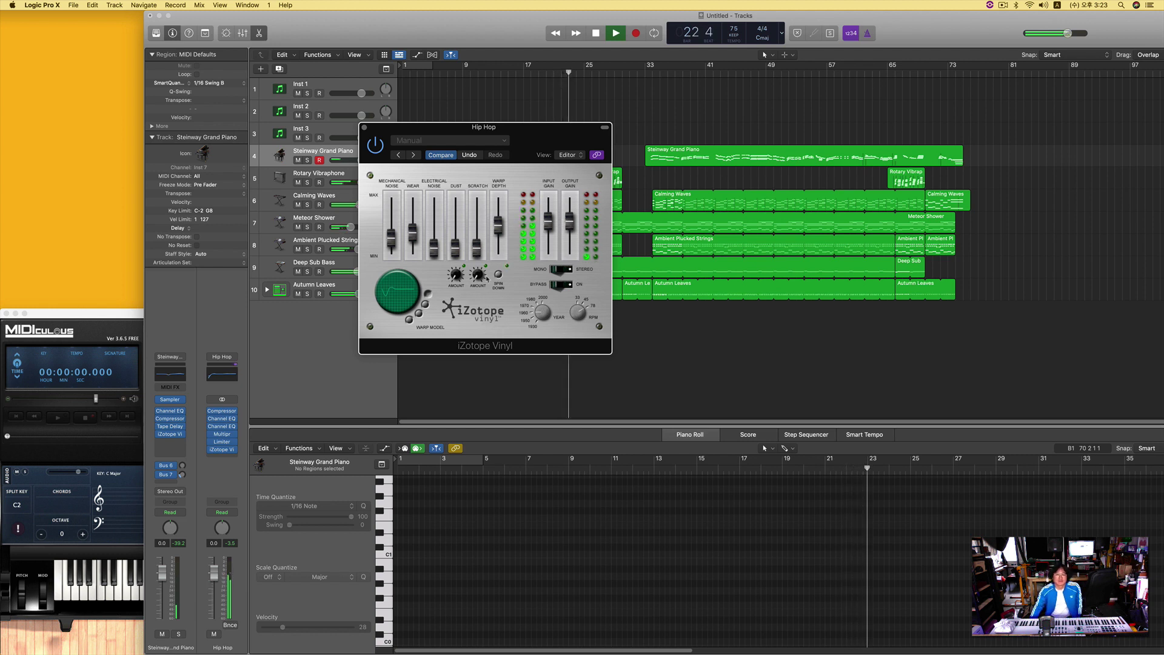
left_click(500, 231)
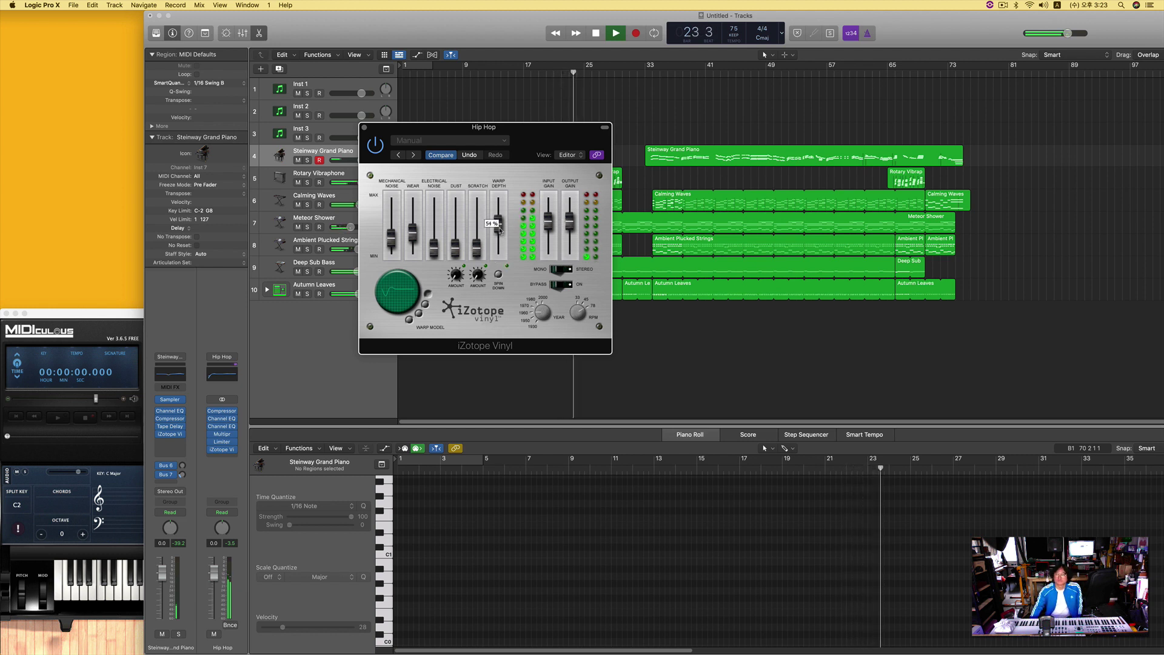
left_click(501, 231)
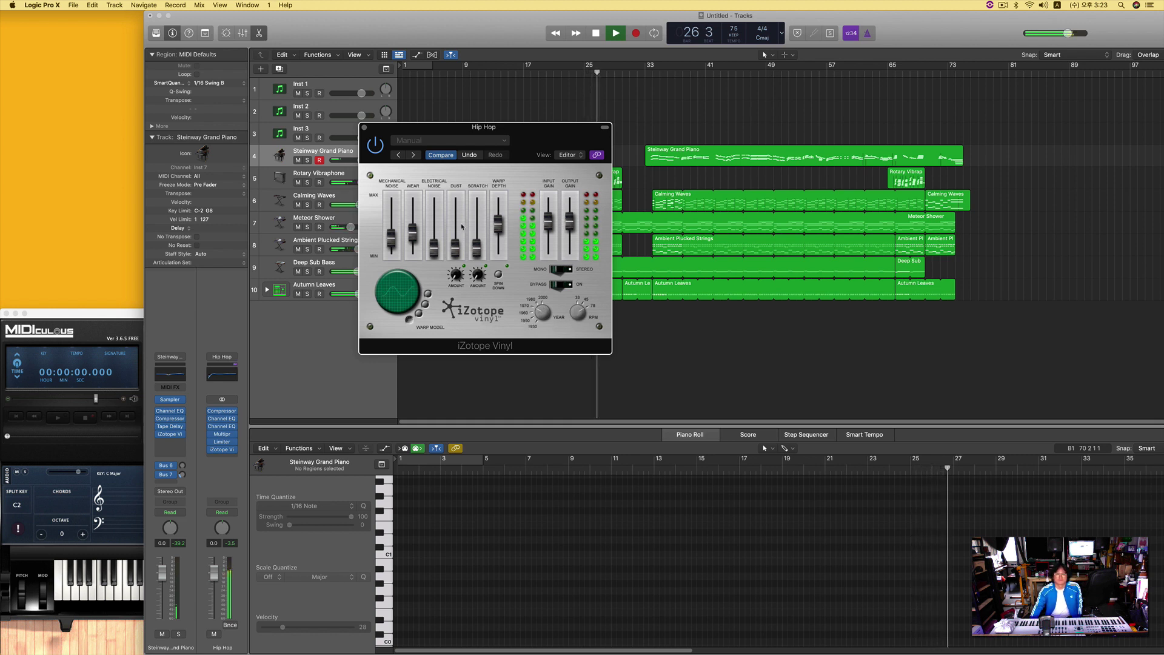
left_click_drag(464, 131, 878, 316)
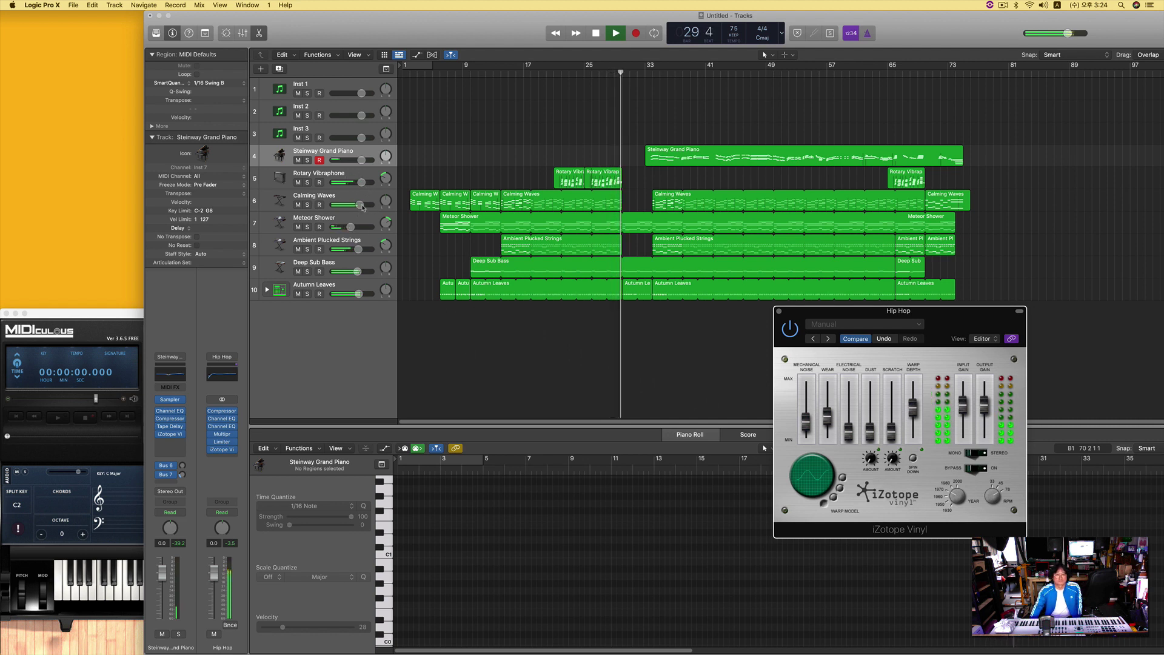
Step: Slightly lower the Calming Waves track's volume and set the Steinway Grand Piano track's volume to -0.6 dB
left_click_drag(362, 206, 357, 206)
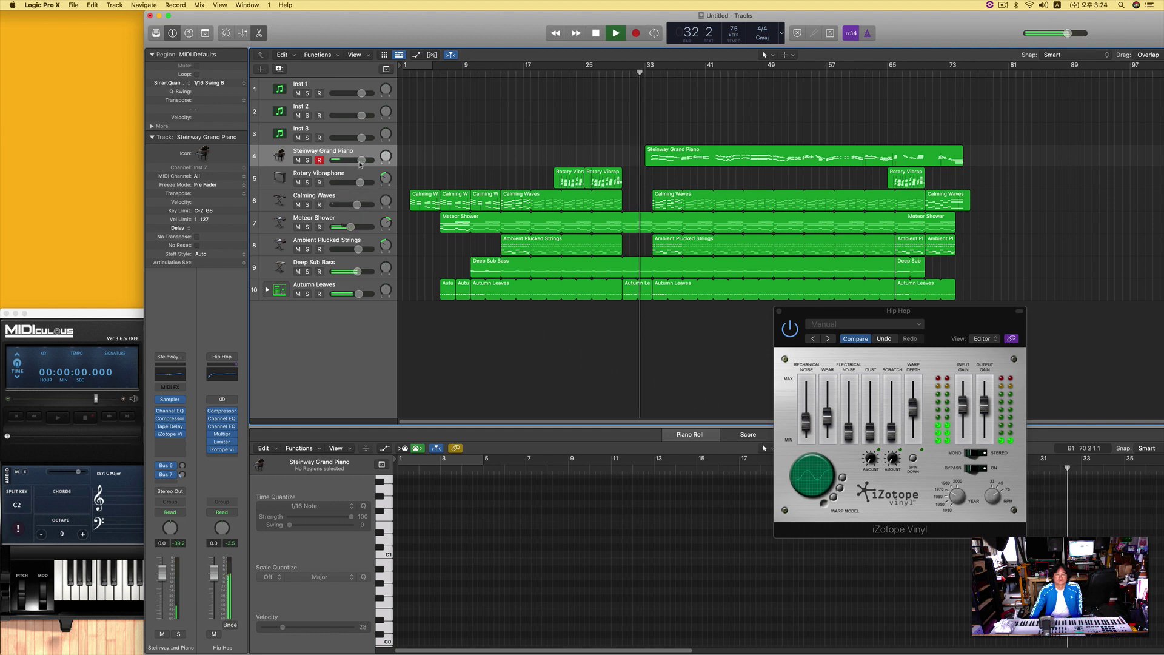
left_click_drag(361, 160, 361, 160)
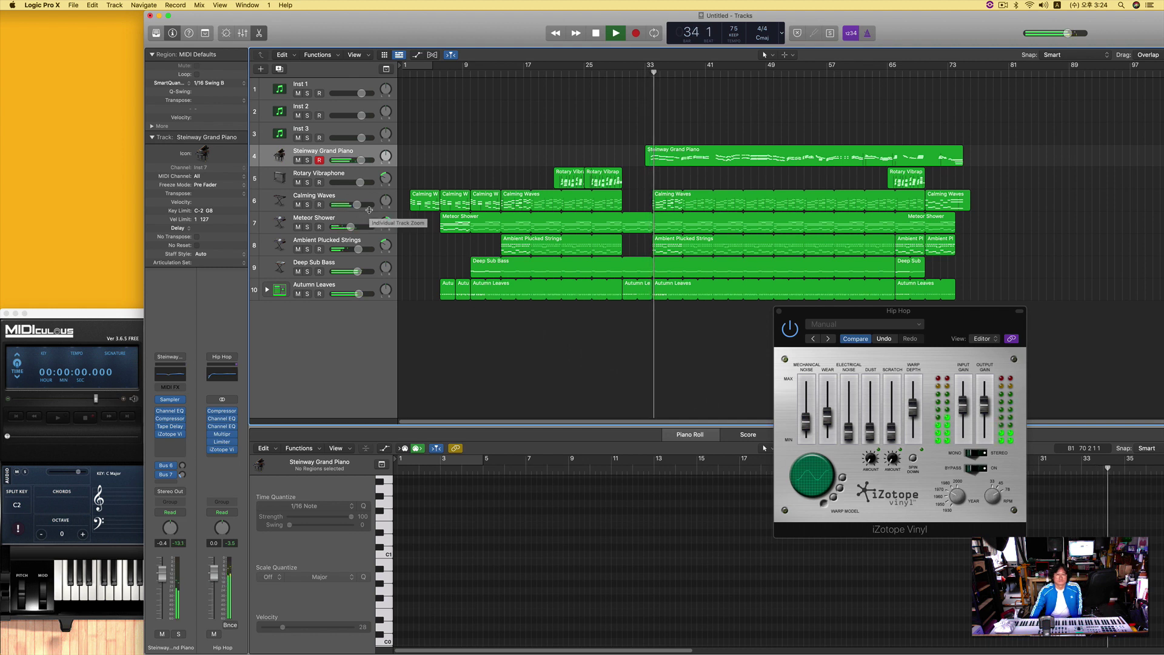
left_click_drag(362, 160, 360, 161)
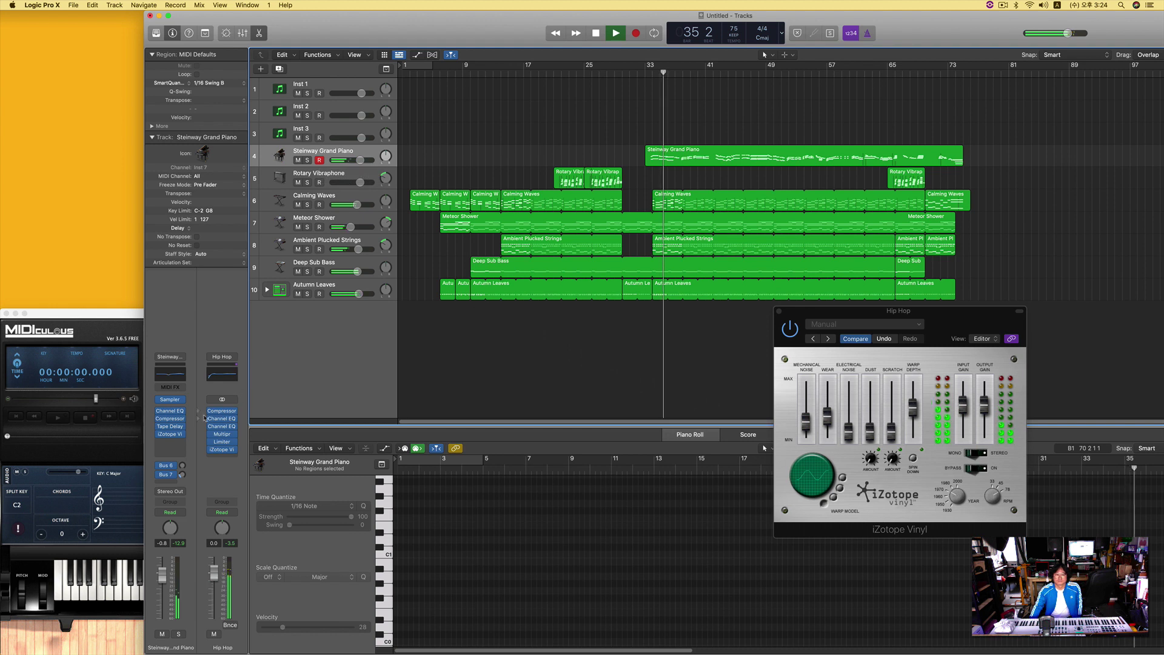
Step: Open the Steinway Grand Piano's iZotope Vinyl effect and lower its warp depth during playback
mouse_move(170, 438)
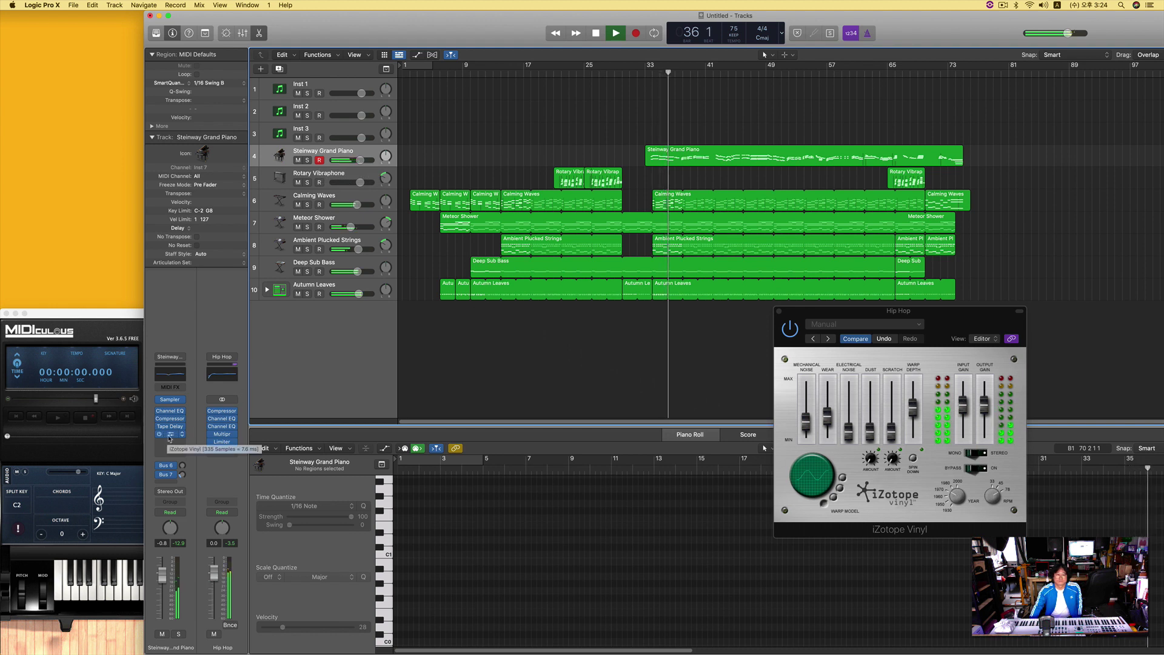
left_click(171, 437)
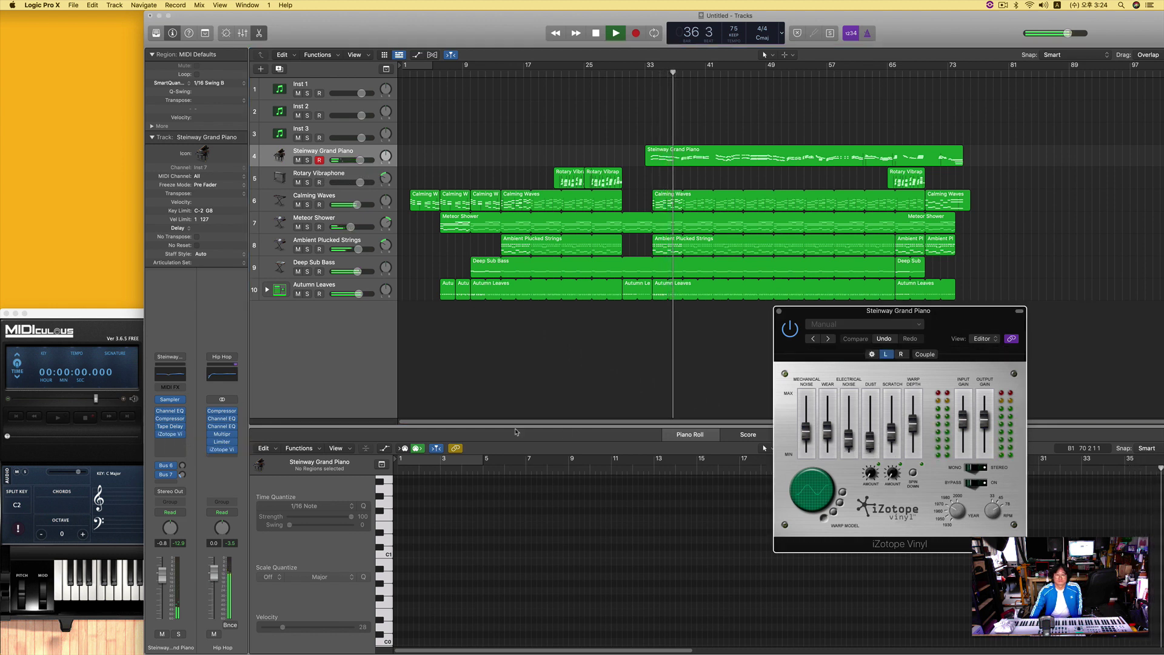
left_click_drag(913, 428, 914, 441)
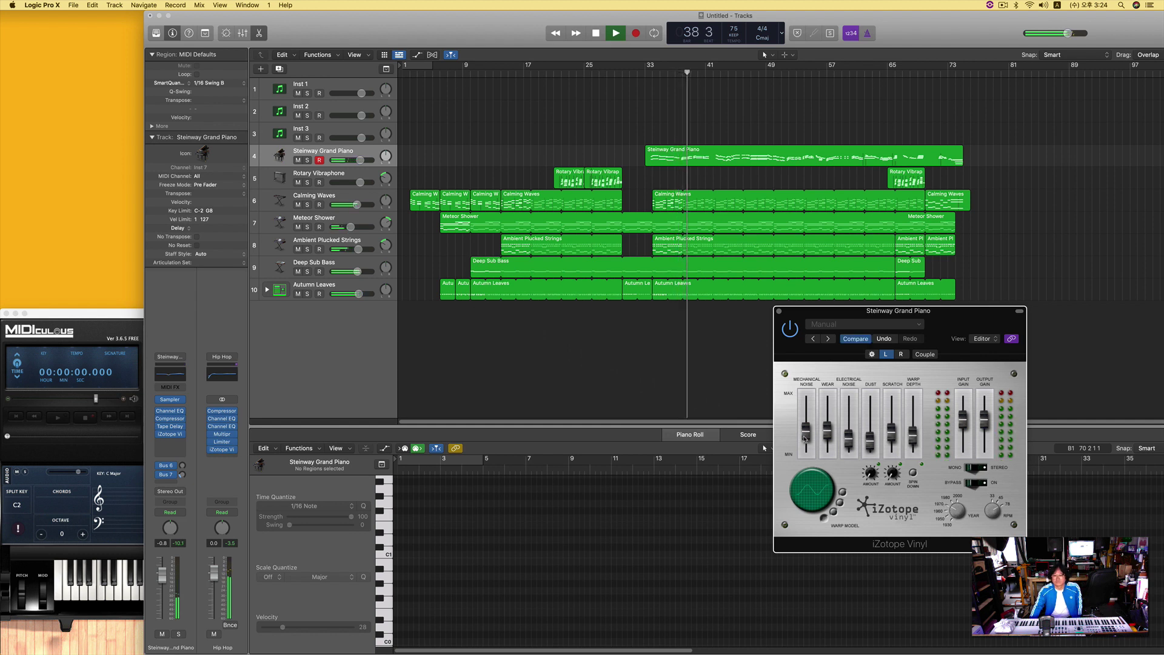
mouse_move(827, 436)
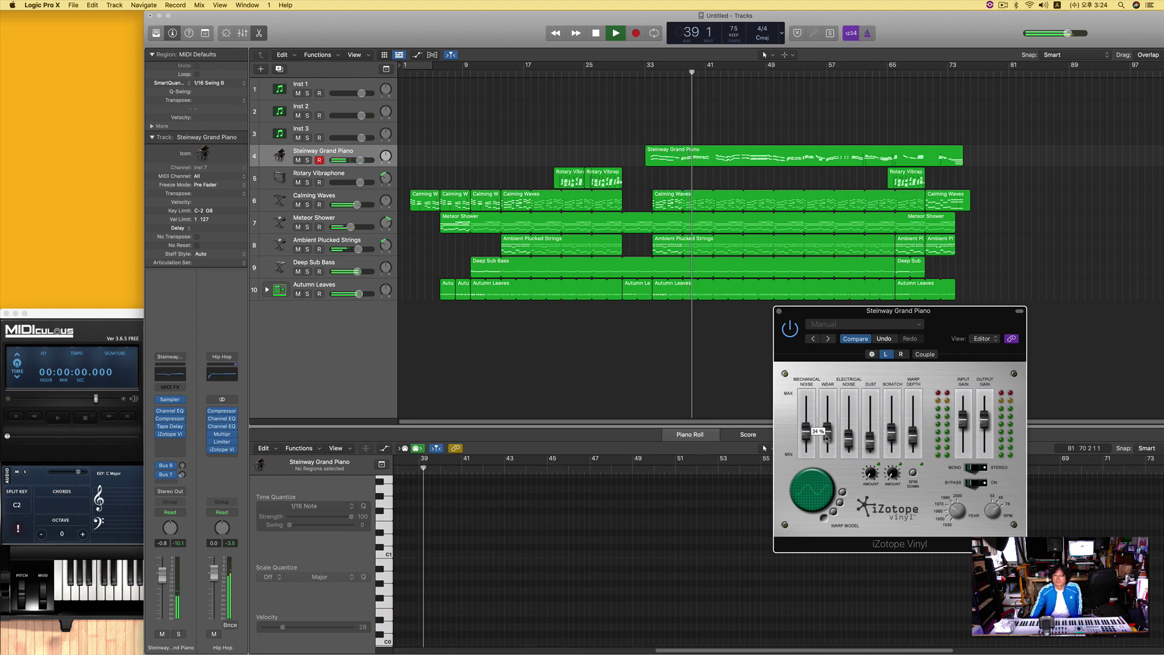
mouse_move(874, 446)
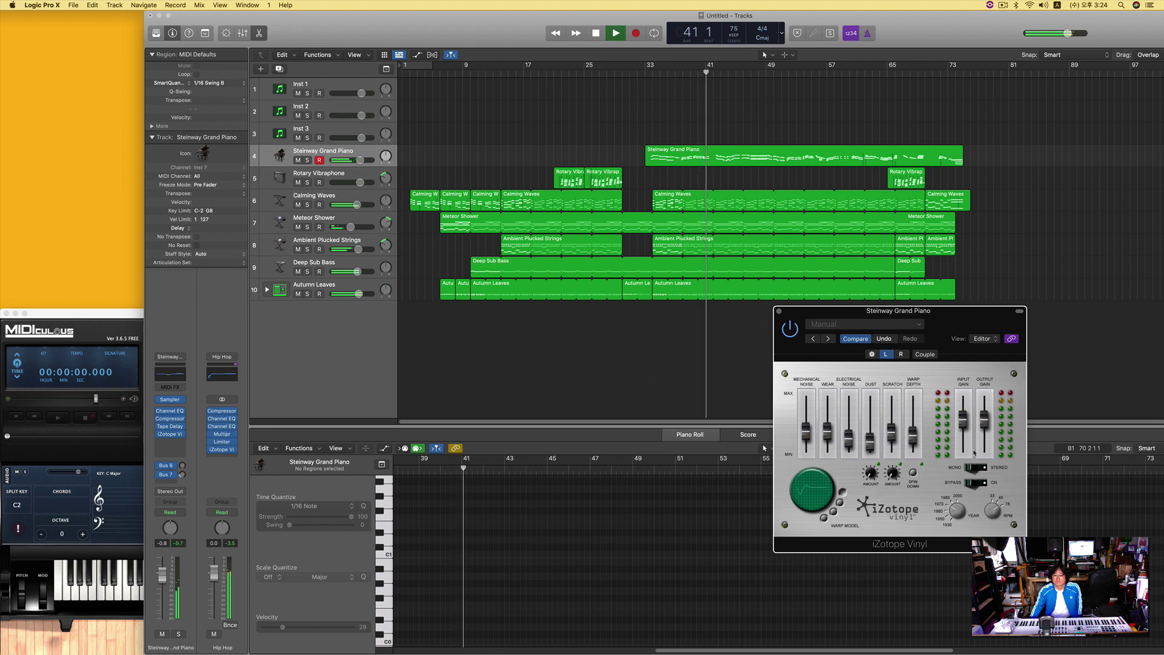
Step: Compare the piano with its Vinyl effect off and on, trigger the effect's Spin Down, and close its window
left_click(790, 331)
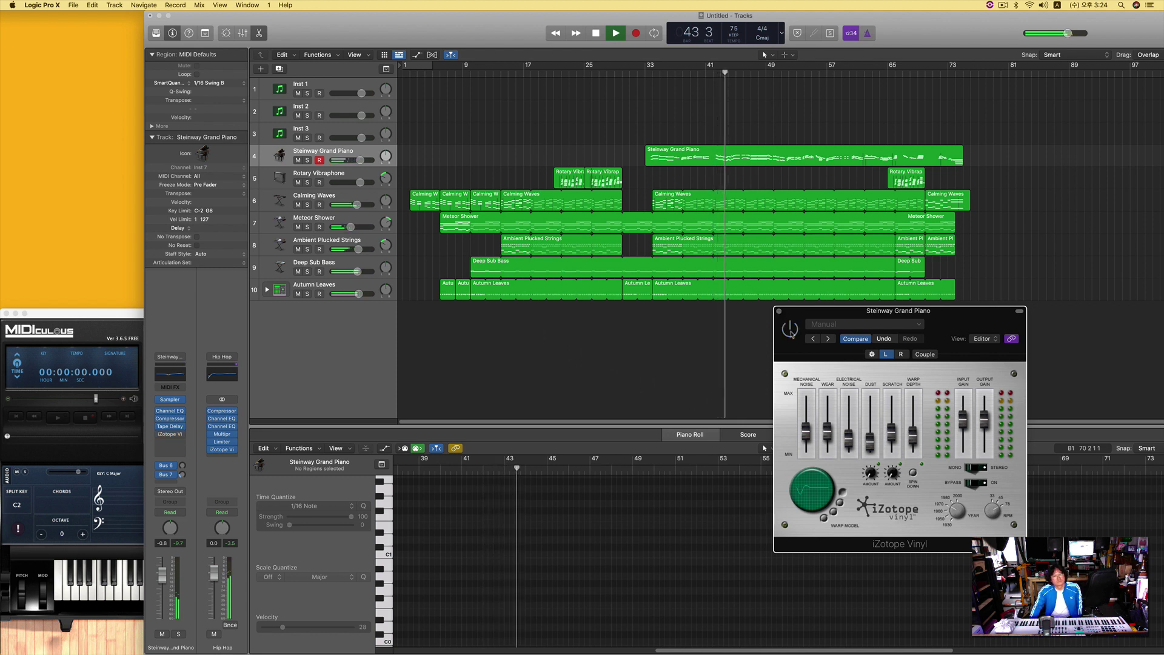
left_click(790, 330)
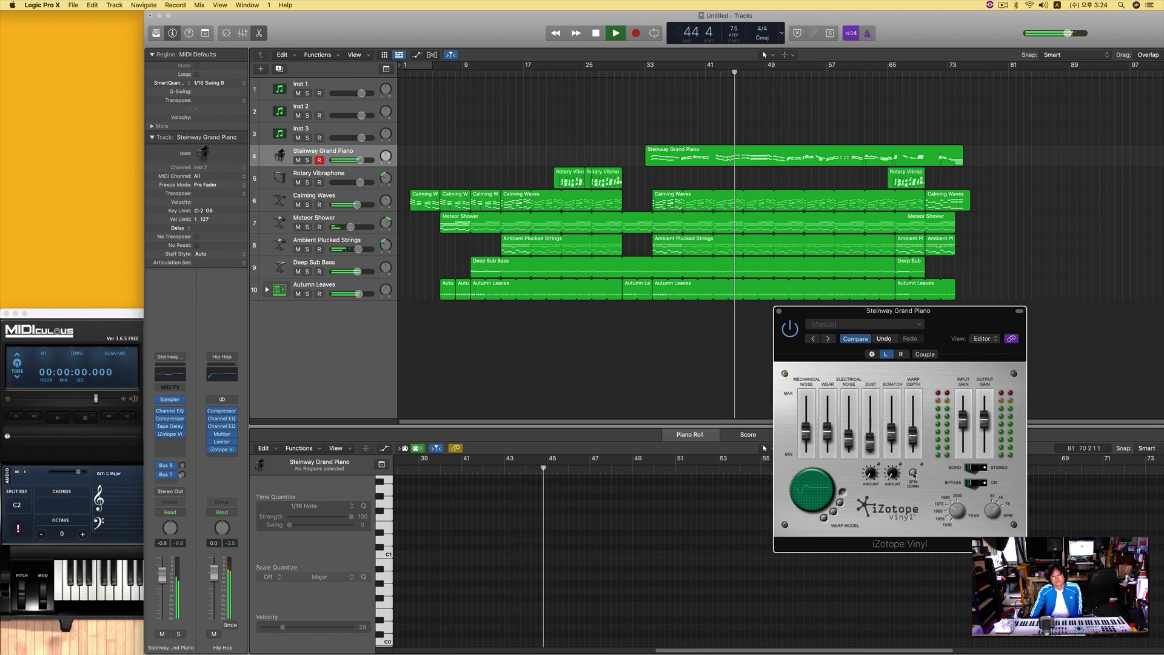
left_click(913, 473)
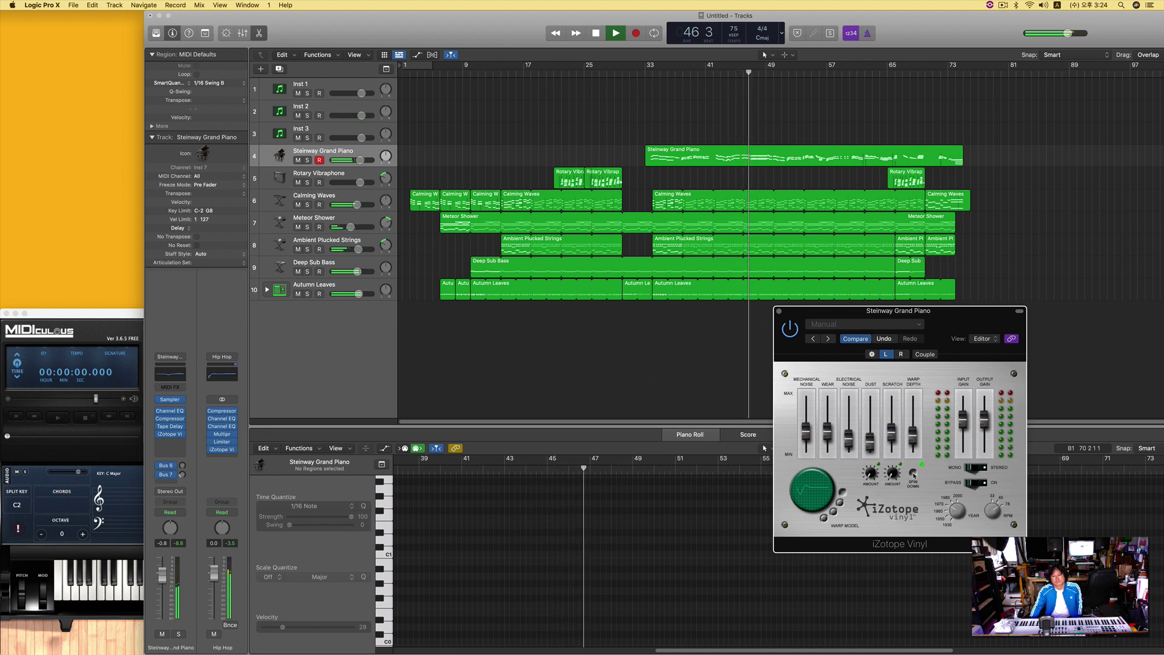
left_click(779, 311)
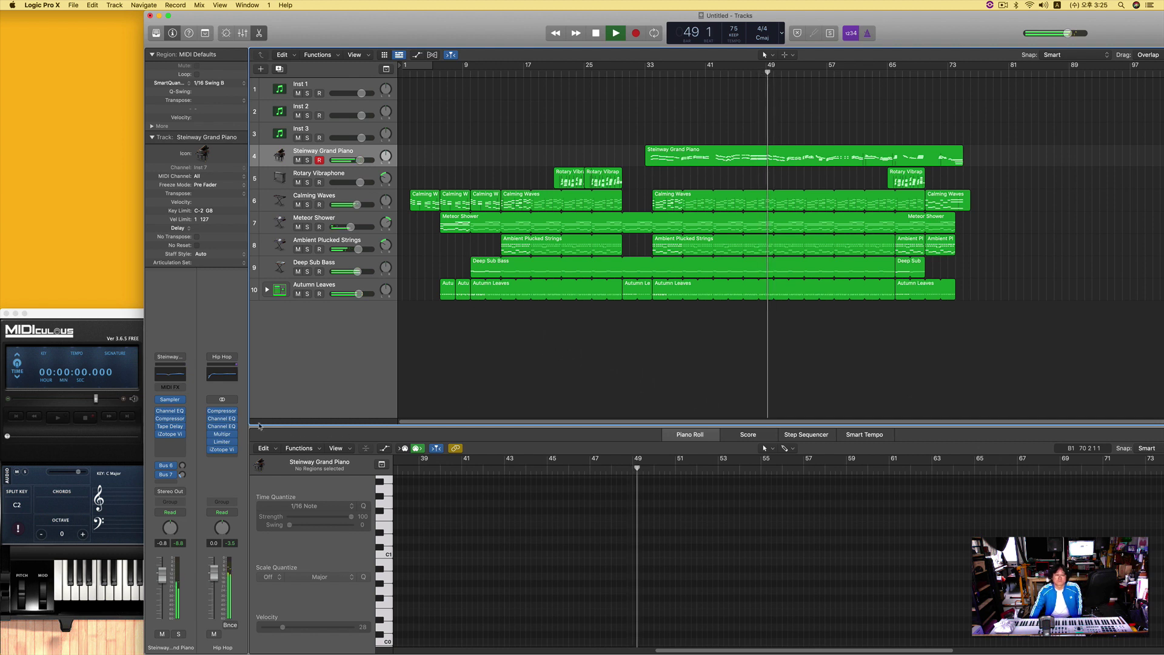
Step: Slightly raise the mechanical noise of the Stereo Out channel's Vinyl effect and close its window
left_click(224, 452)
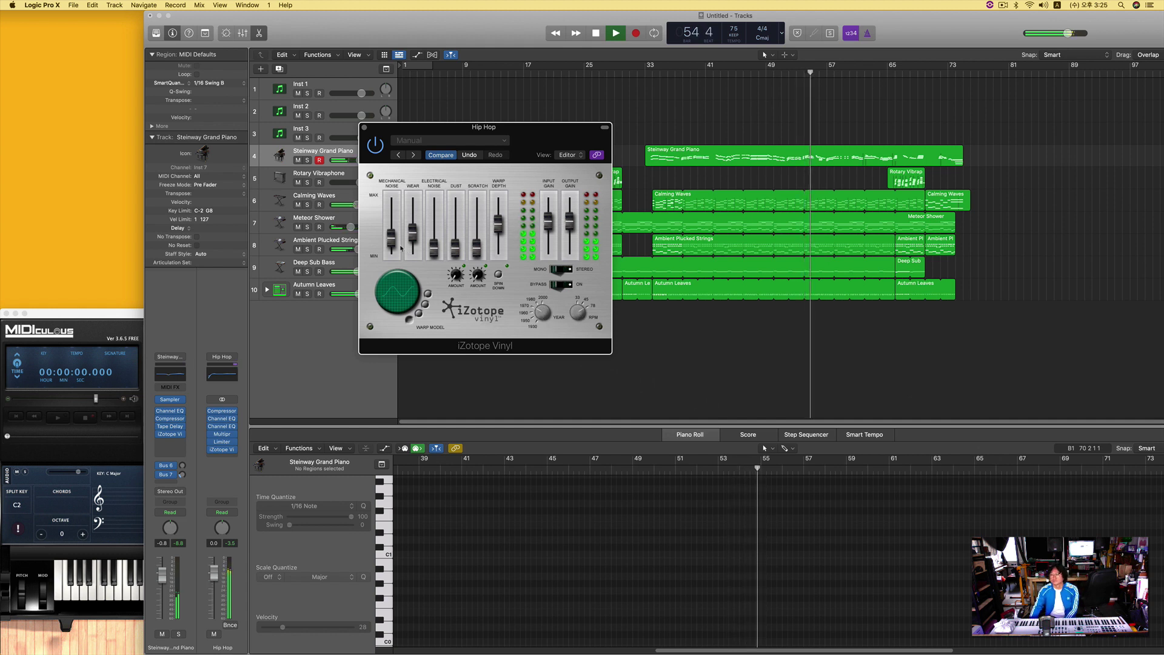
left_click_drag(394, 242, 396, 237)
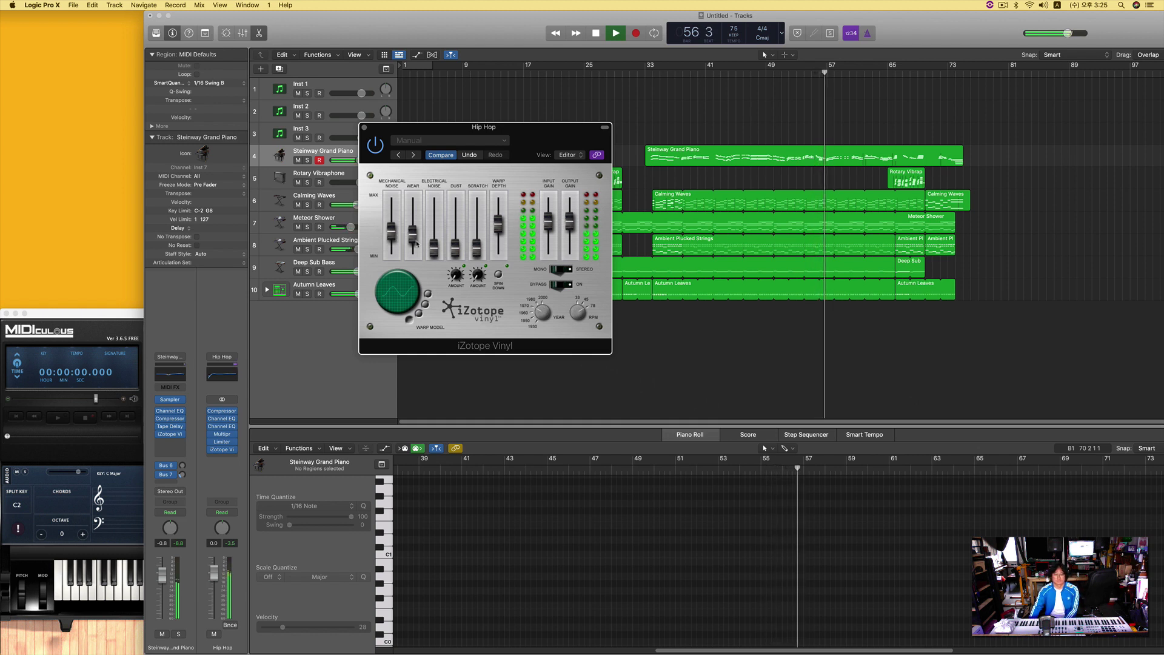
left_click(364, 128)
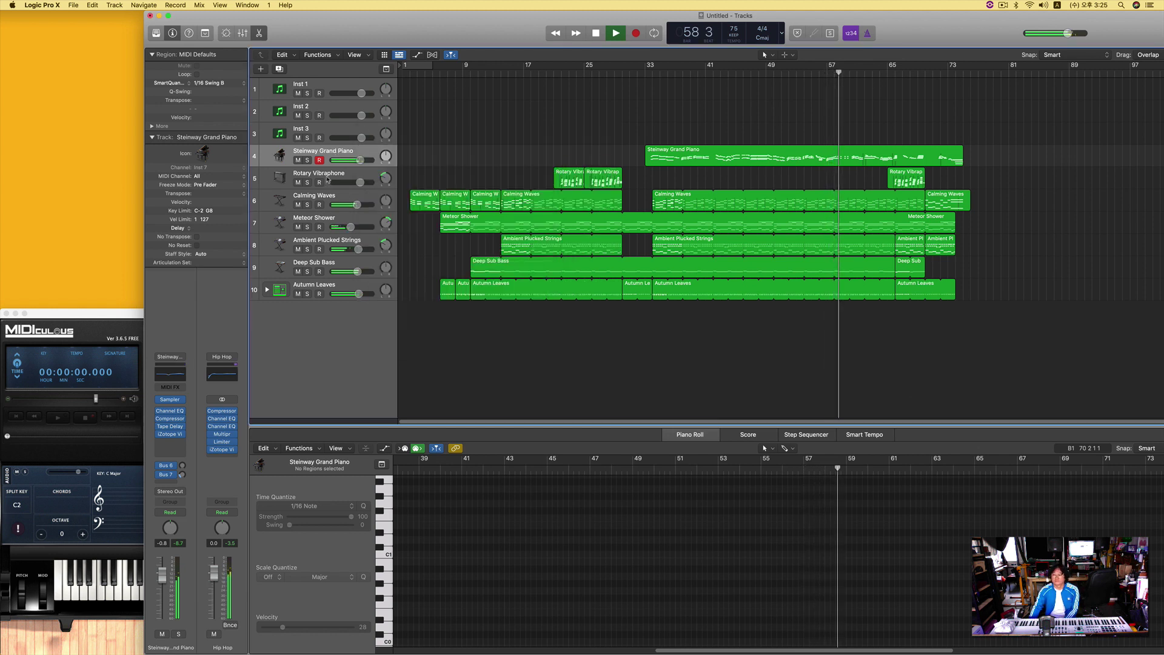
Step: Slightly lower Calming Waves, set the Steinway Grand Piano volume to -1.3 dB and its Tape Delay wet level to 28%
mouse_move(357, 204)
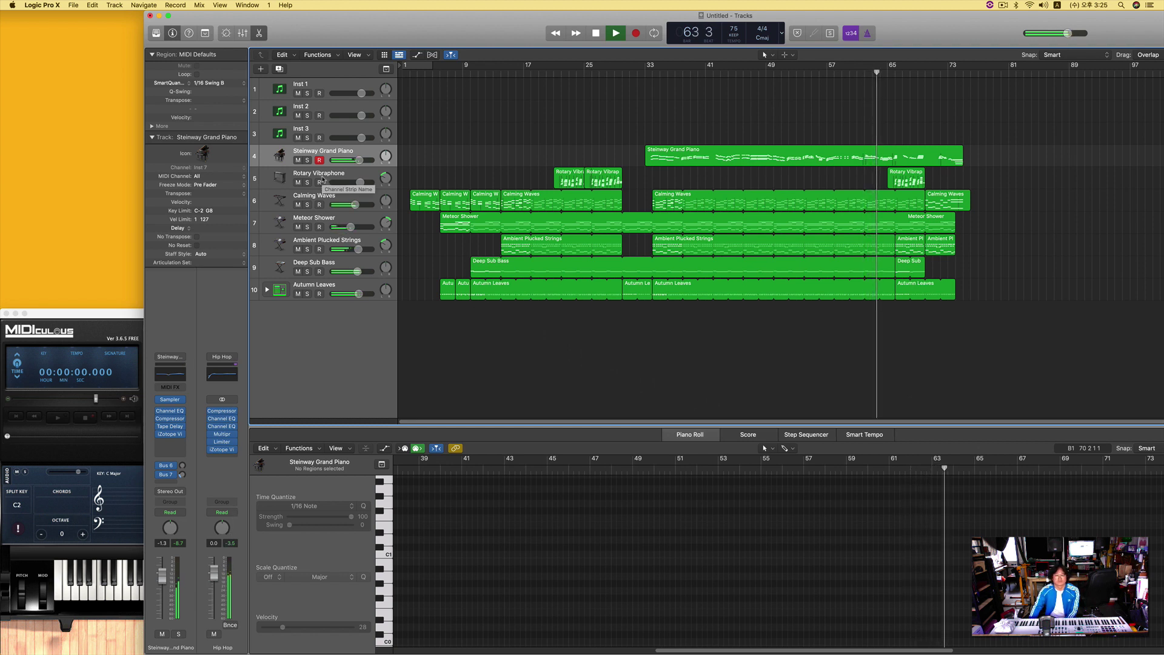
left_click(169, 426)
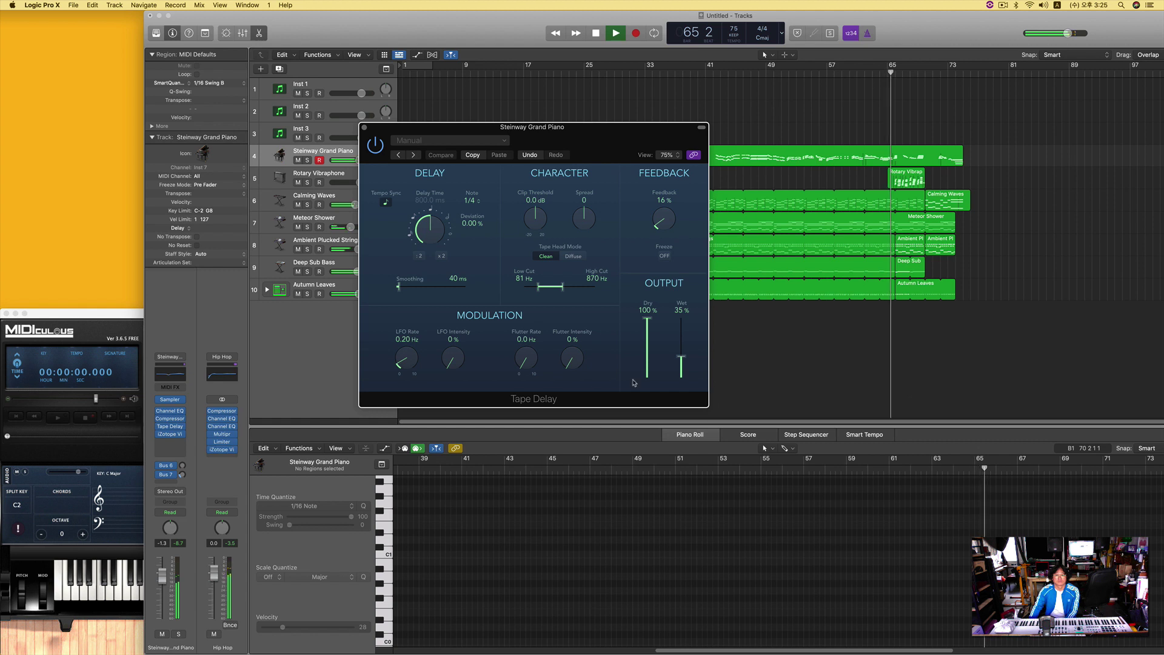
left_click_drag(681, 358, 684, 364)
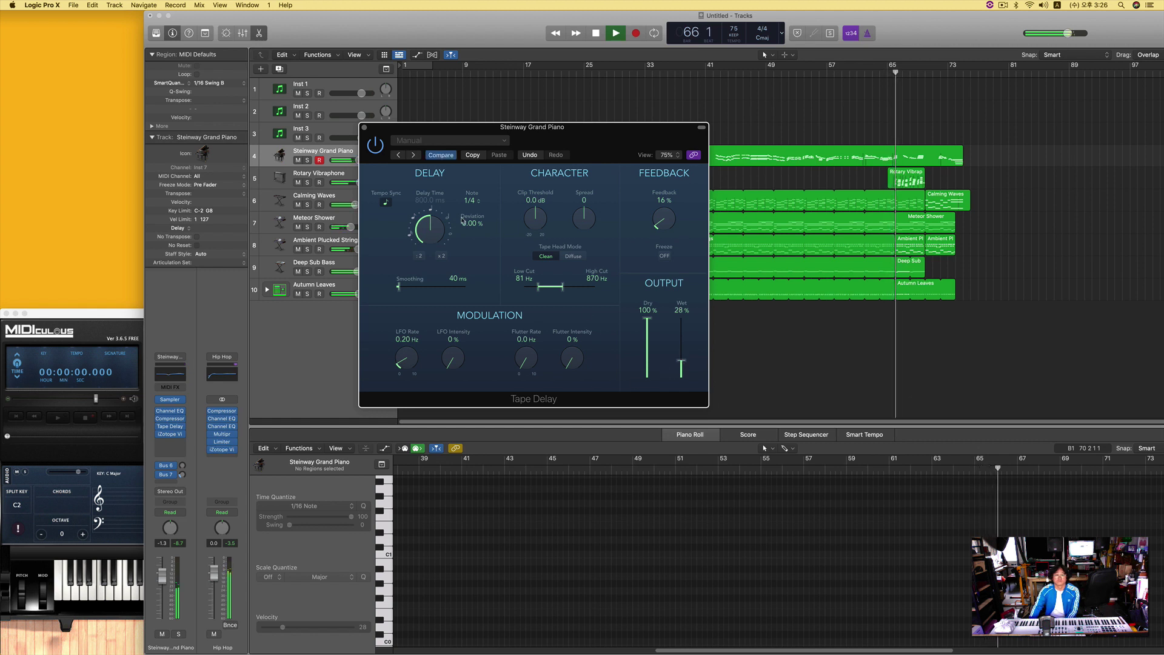
left_click(365, 128)
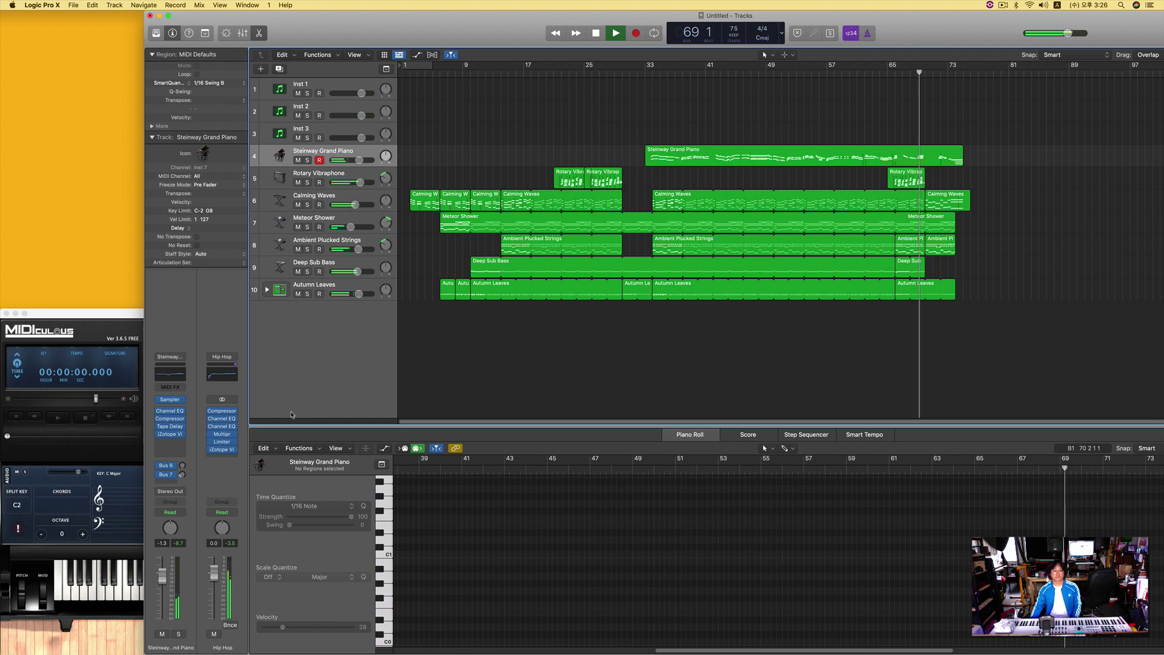
Step: Check the Stereo Out Vinyl effect over the song's final bars, close its window, and stop playback
left_click(223, 449)
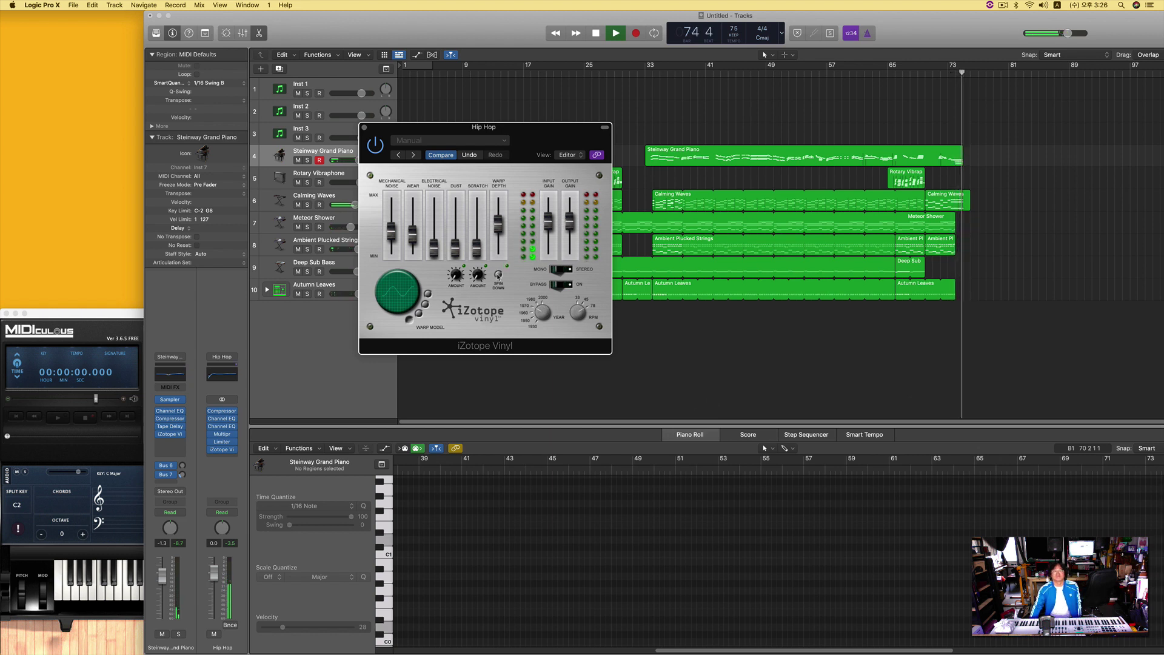
left_click(364, 127)
key("space")
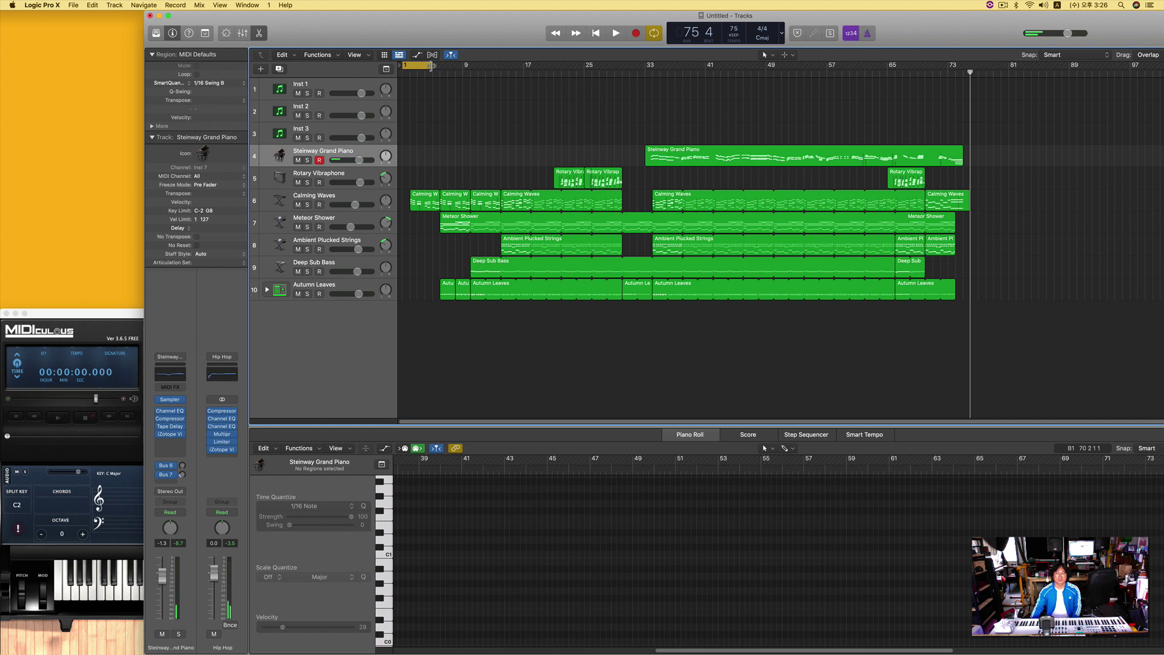
Step: Extend the cycle range over the whole arrangement from bar 1 to bar 76, and open the bounce settings for the project
left_click_drag(431, 66, 970, 86)
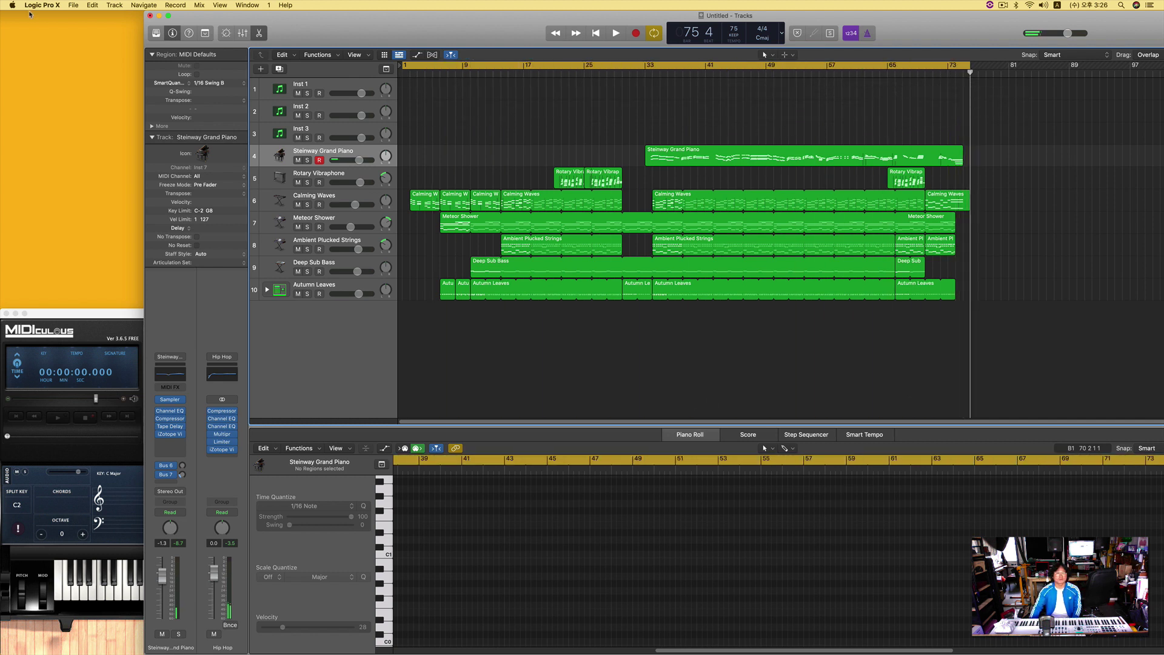
left_click(69, 6)
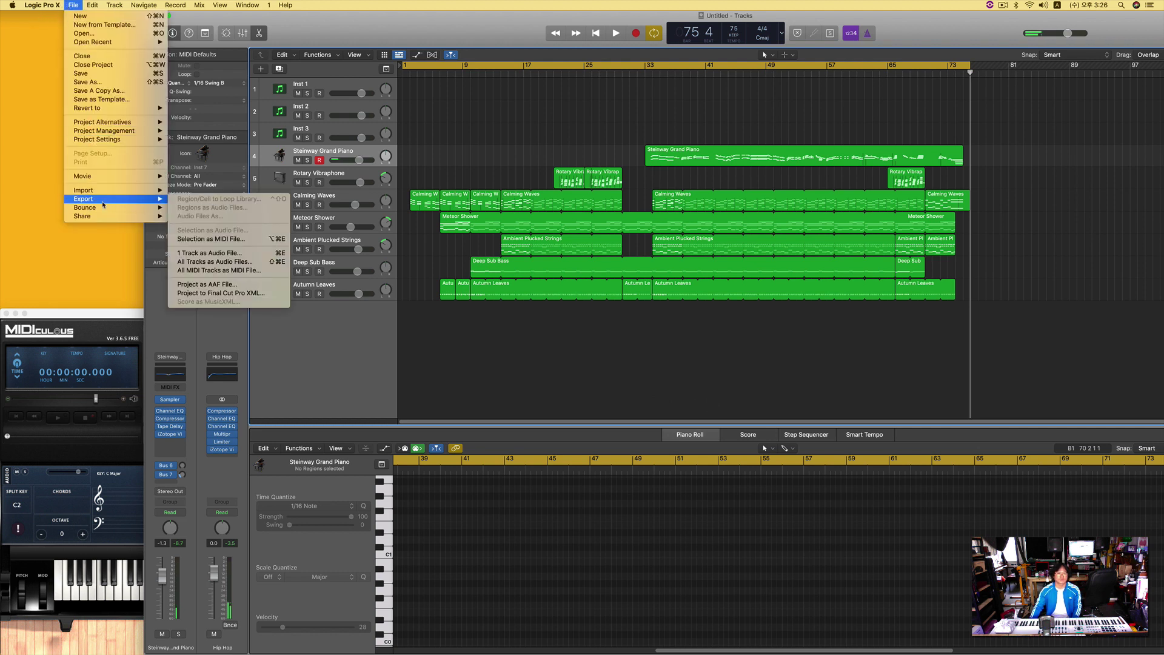
mouse_move(152, 207)
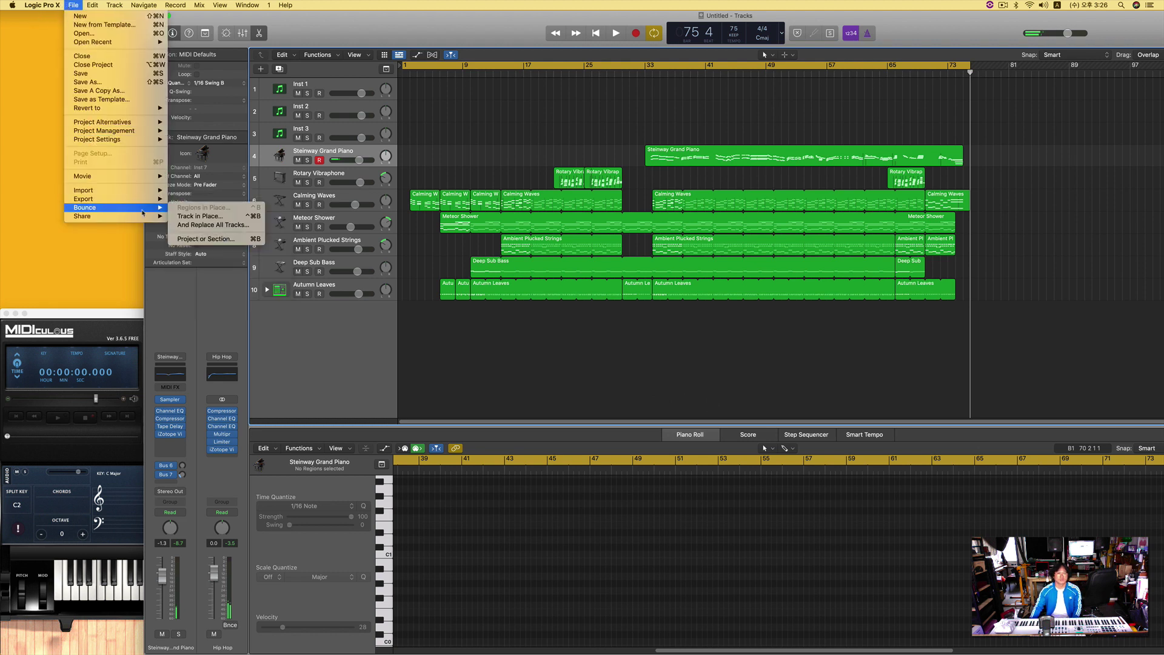
left_click(215, 239)
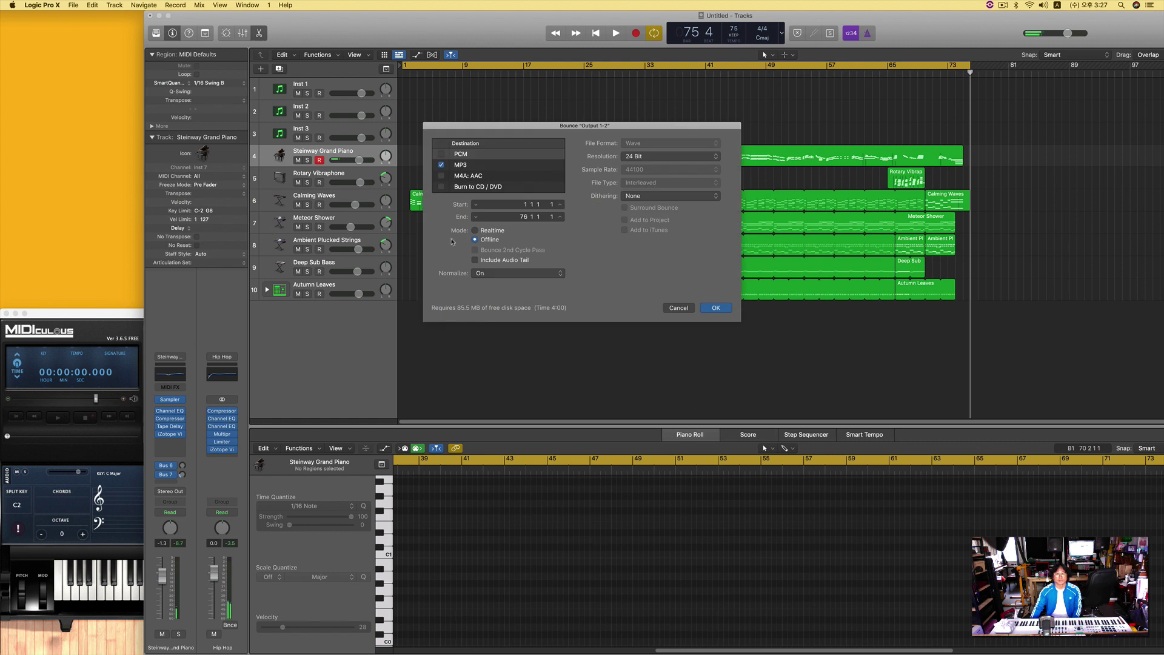
Step: Set the MP3 bounce to Realtime mode, accept the settings, and enter "riding music202005" as the output file name
left_click(491, 231)
left_click(717, 309)
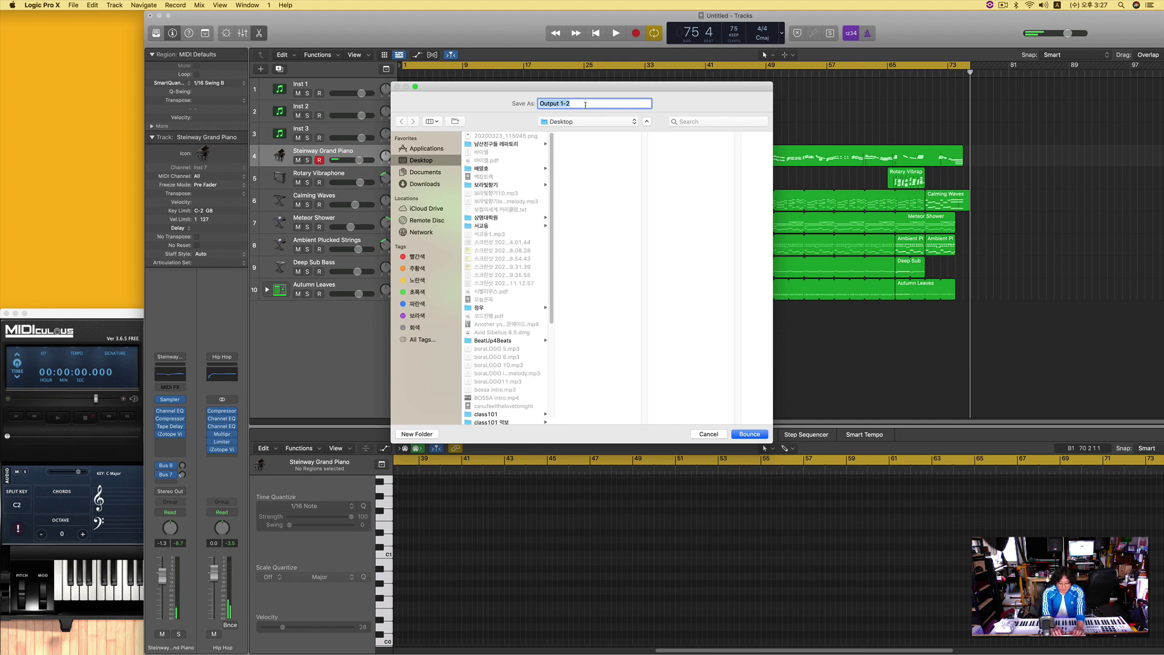
type("riding")
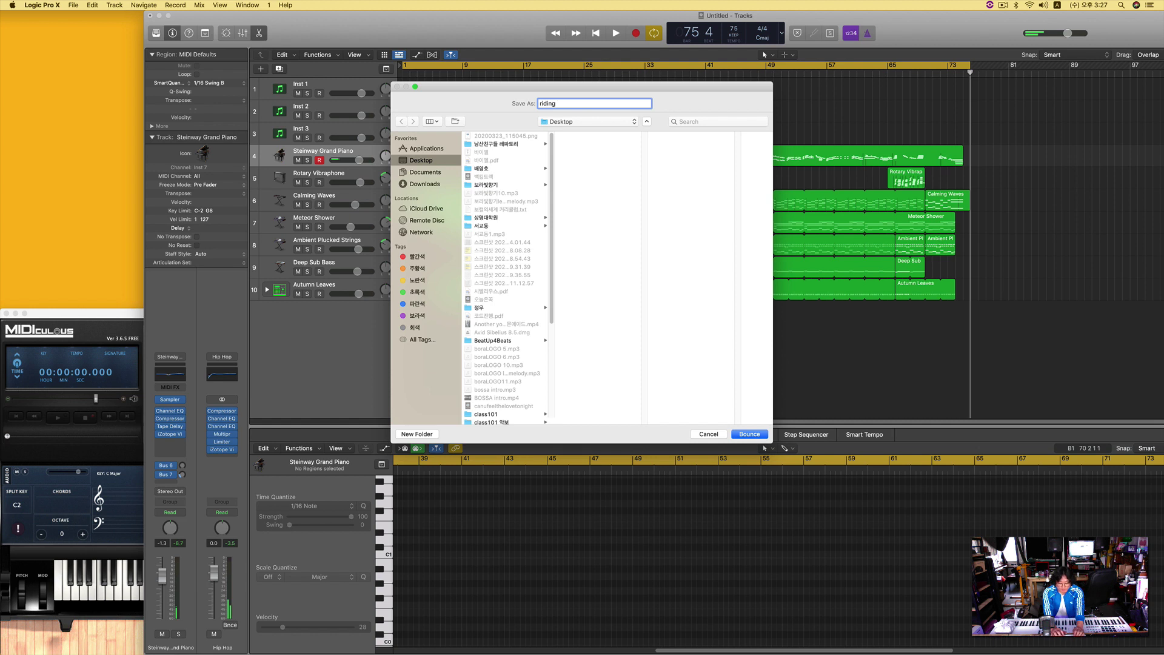
type(" music")
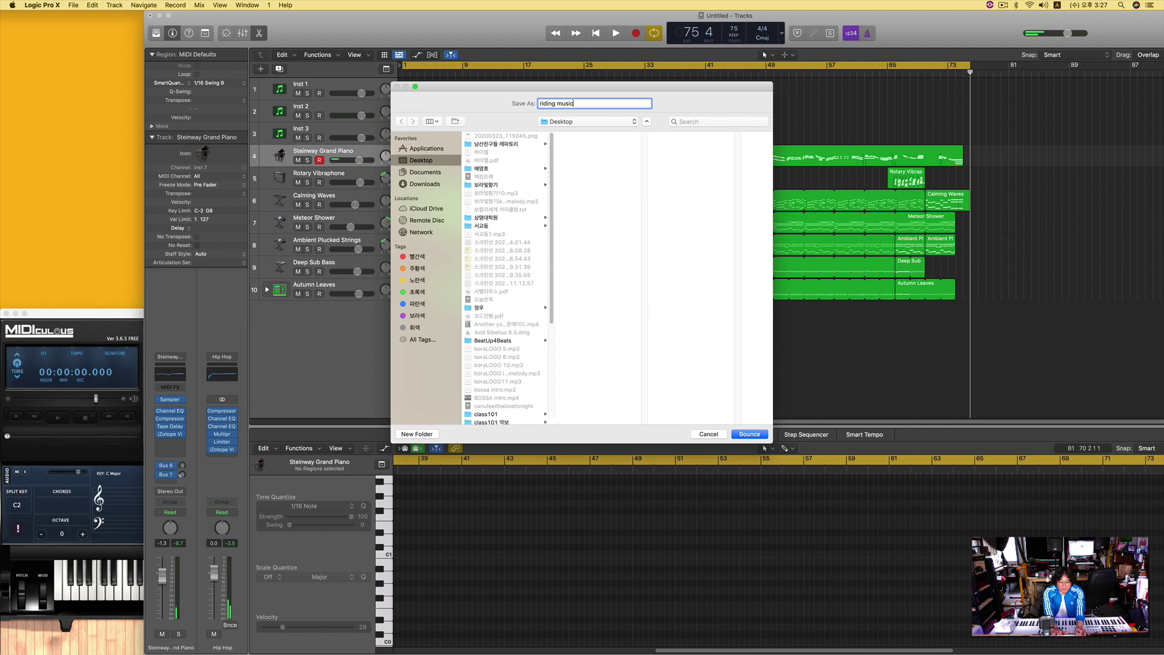
type("202005")
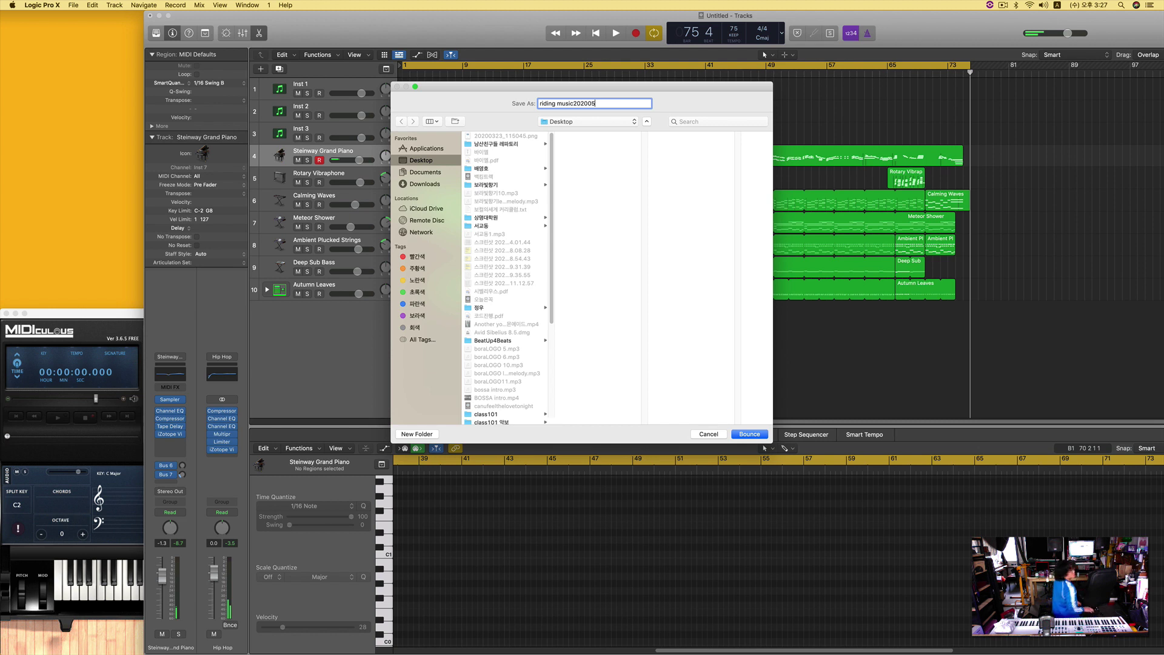
Step: Change the output file name to "riding music001" and start the realtime bounce to the Desktop
key("BackSpace")
key("BackSpace")
key("BackSpace")
key("BackSpace")
key("BackSpace")
key("BackSpace")
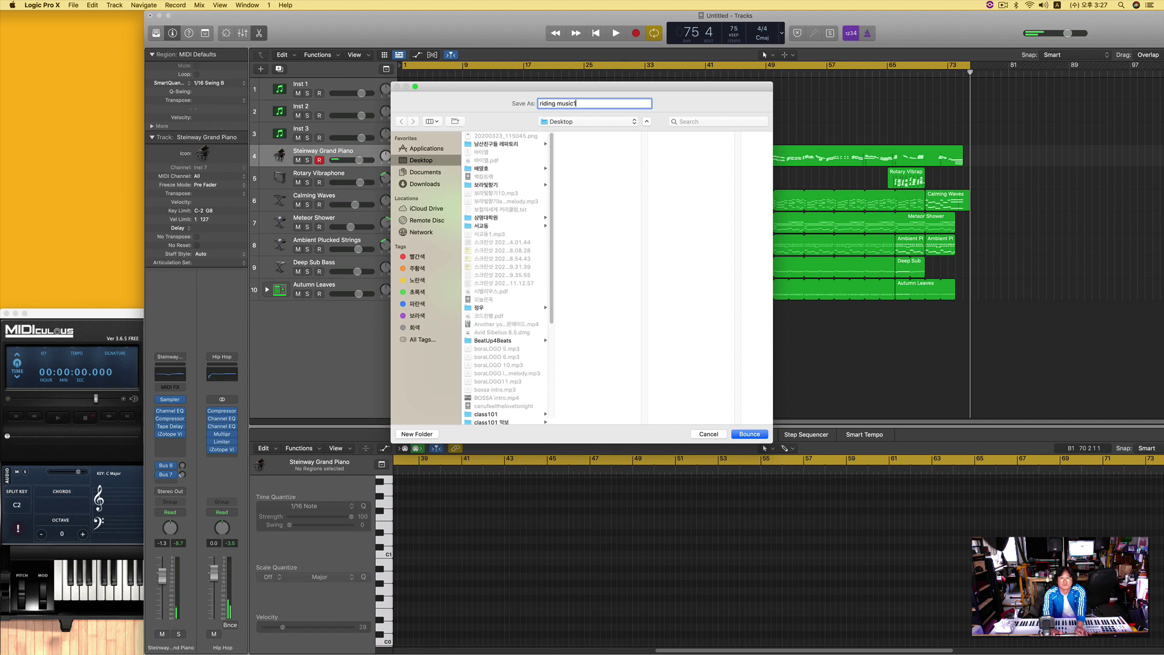
type("001")
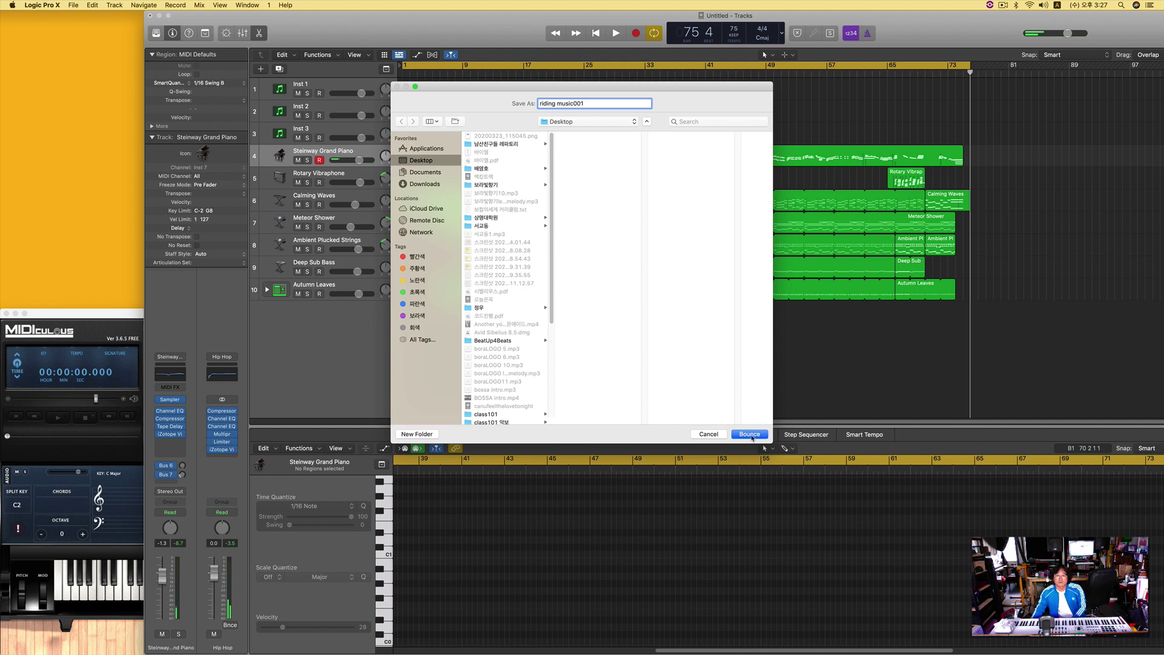
left_click(751, 434)
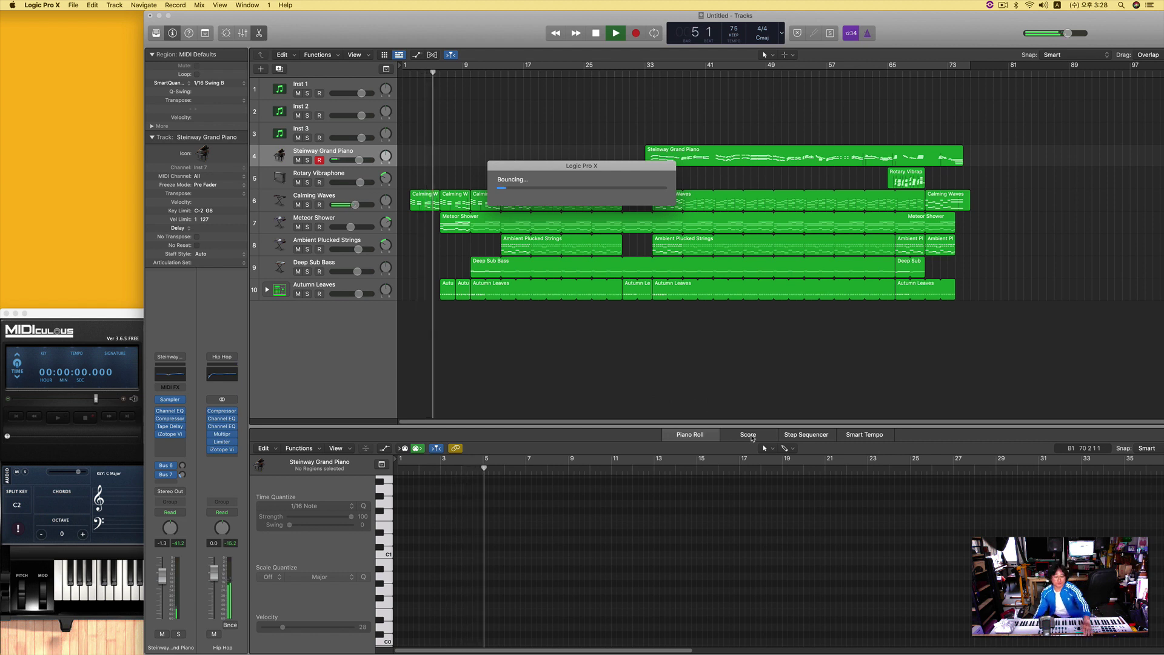
Step: Bounce the project again as an MP3 in Offline mode, saving it to the Desktop as "riding music001"
left_click(73, 5)
mouse_move(121, 208)
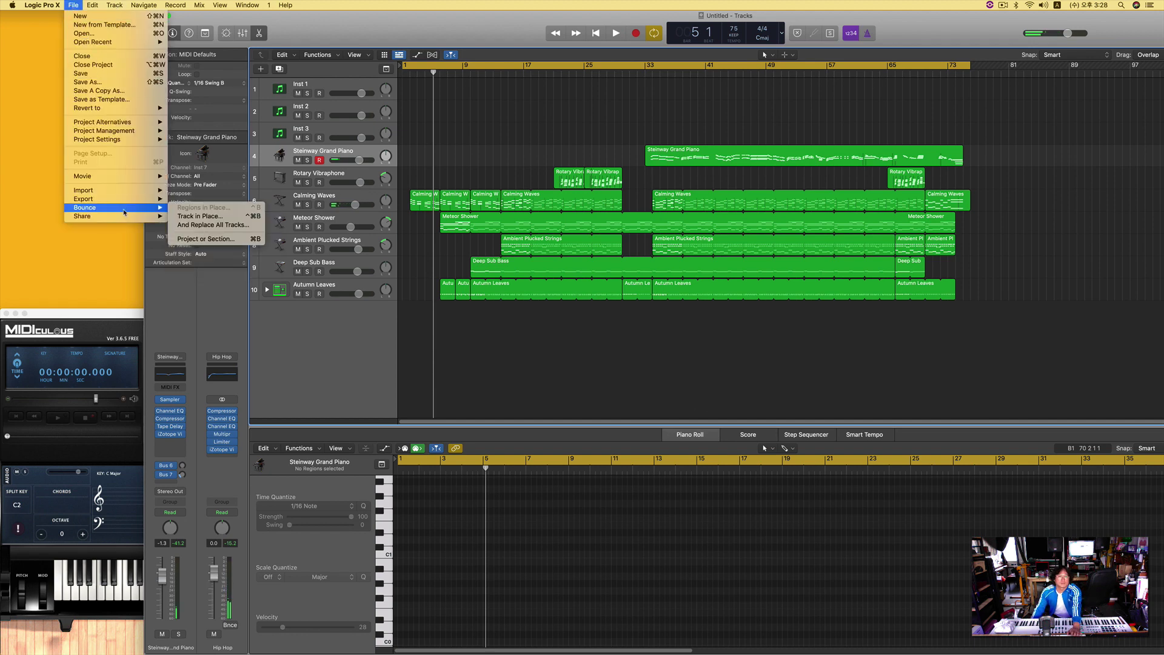
left_click(219, 241)
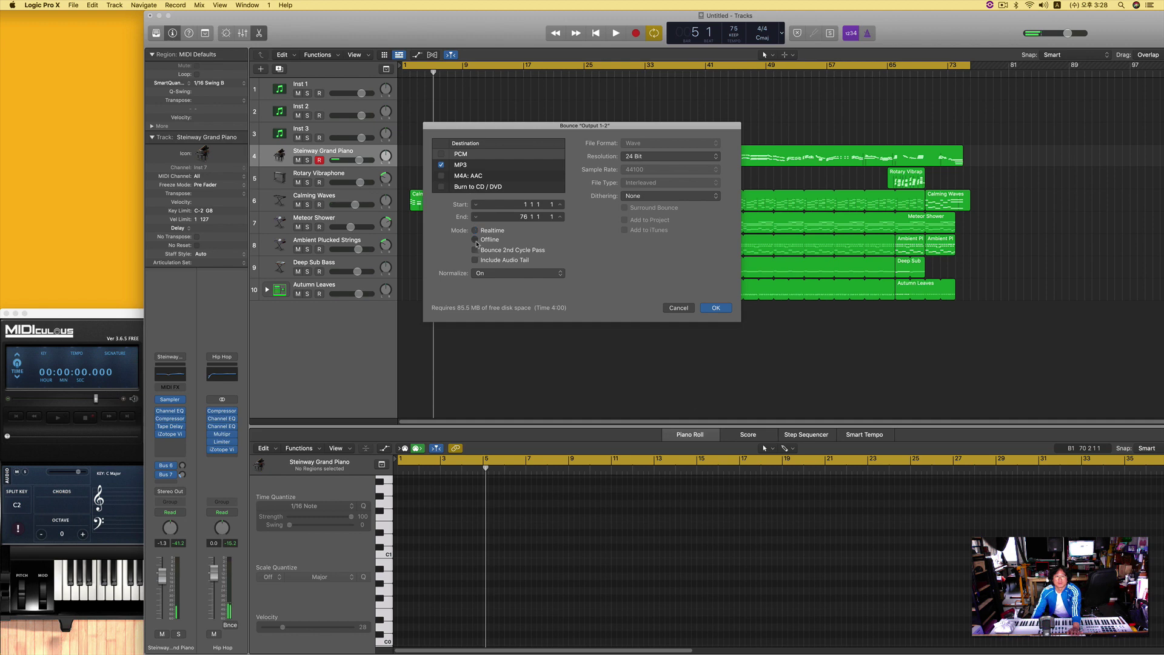
left_click(476, 240)
left_click(716, 308)
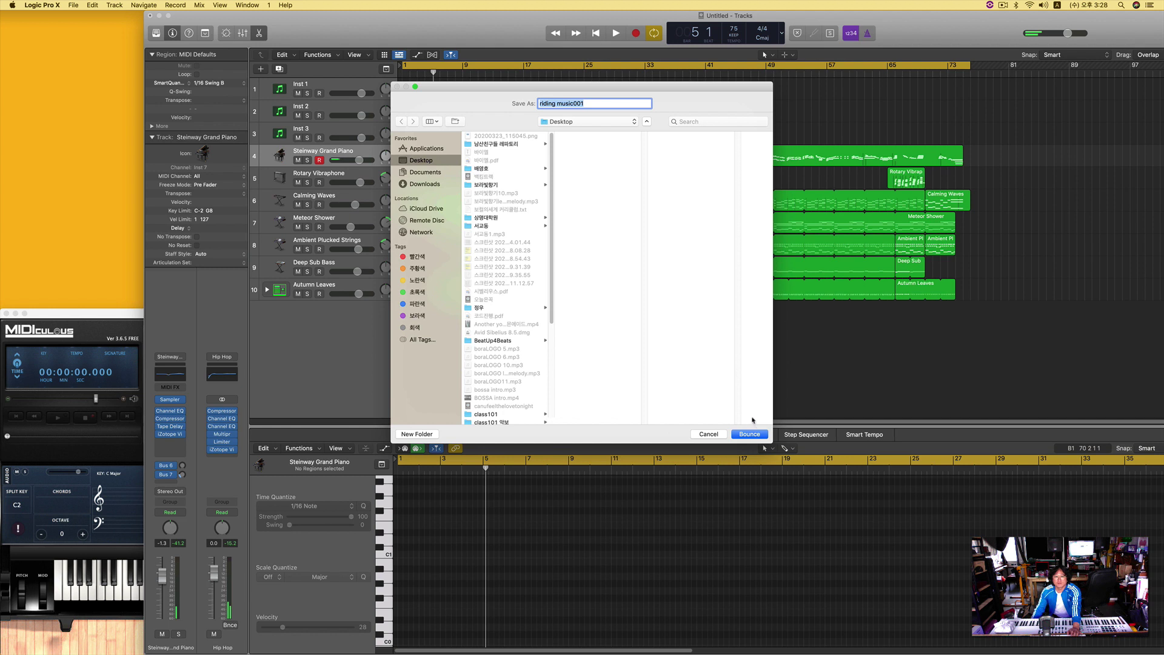
left_click(755, 436)
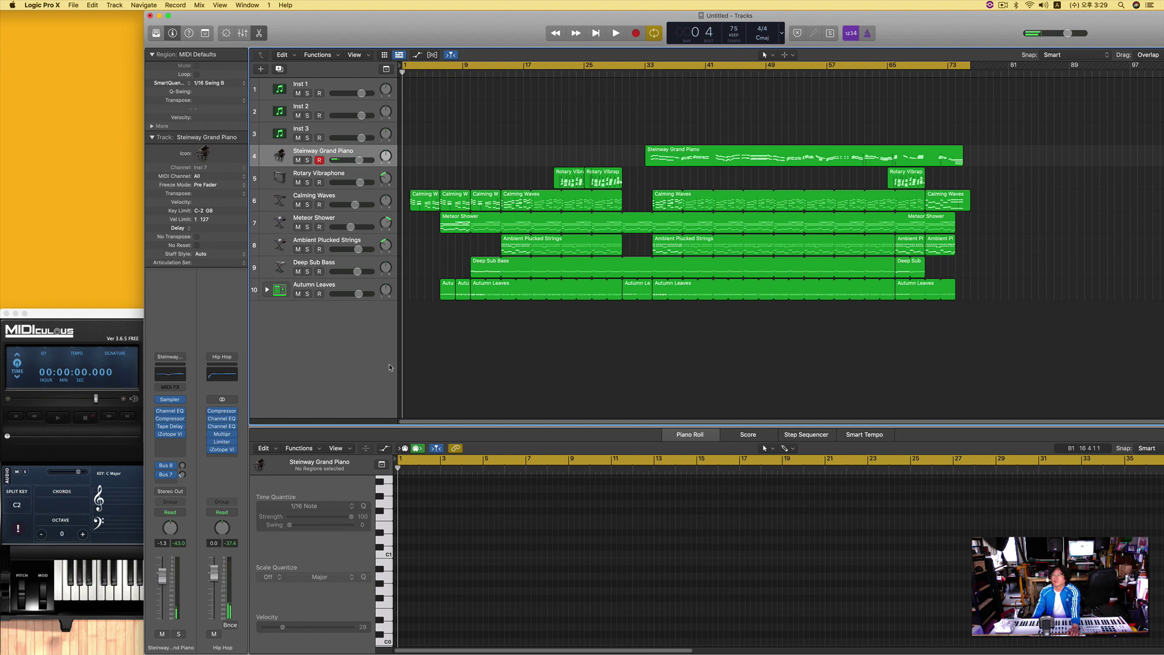
Step: Save the project as a package named "ridingmusic001" in the Logic folder
left_click(72, 5)
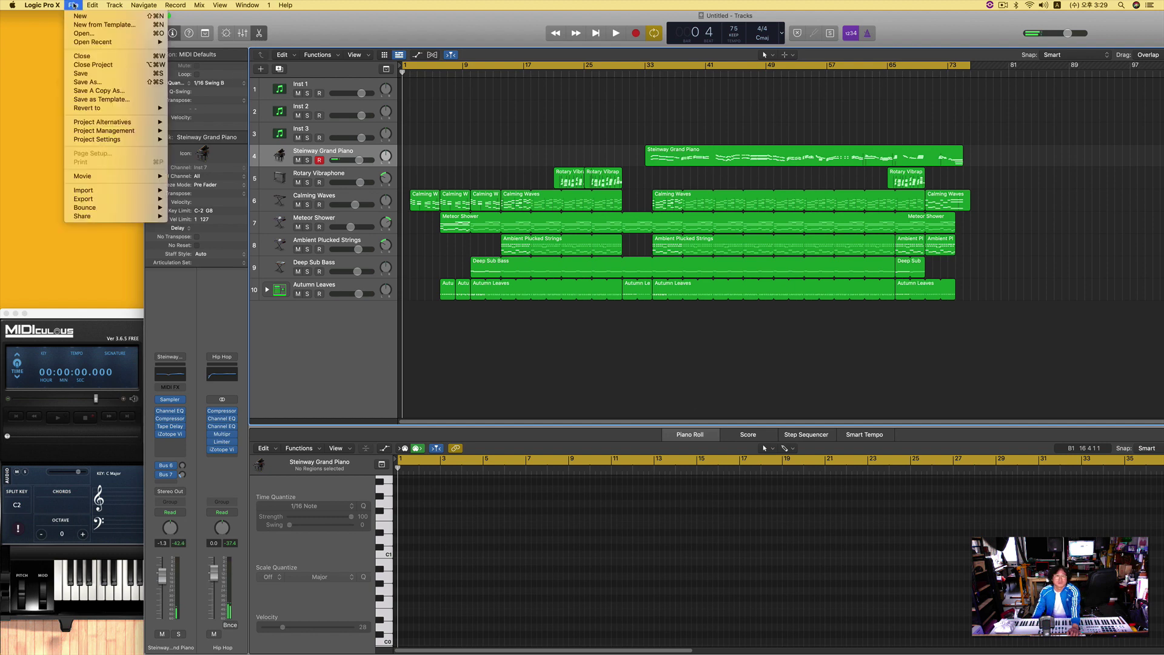
left_click(99, 74)
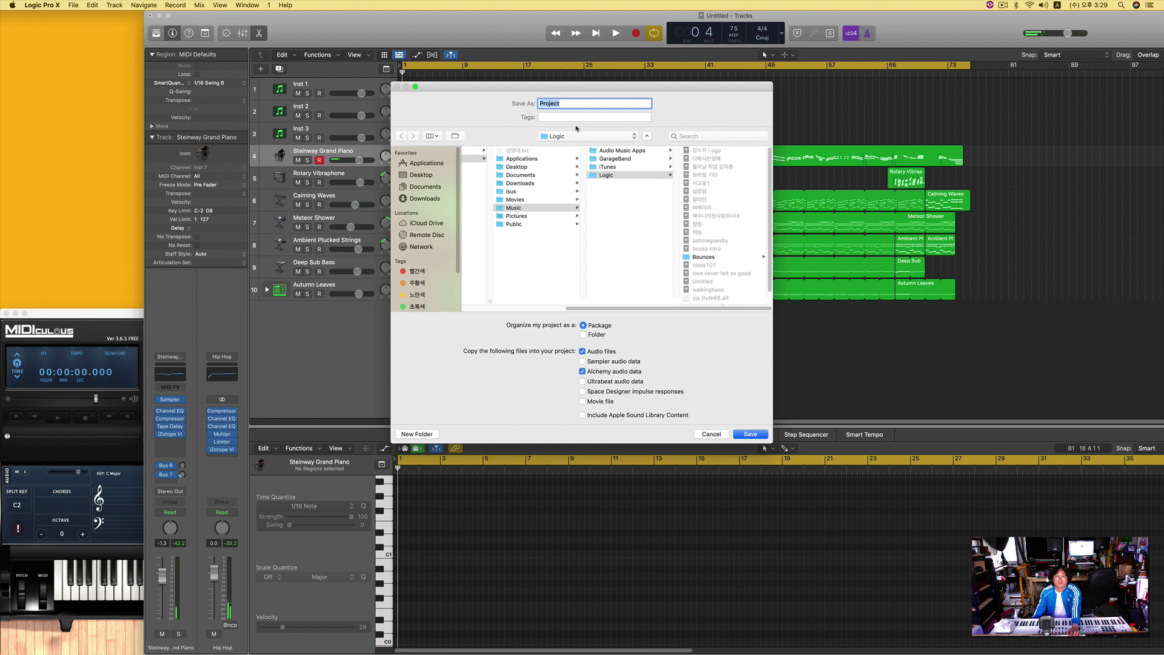
type("ridi")
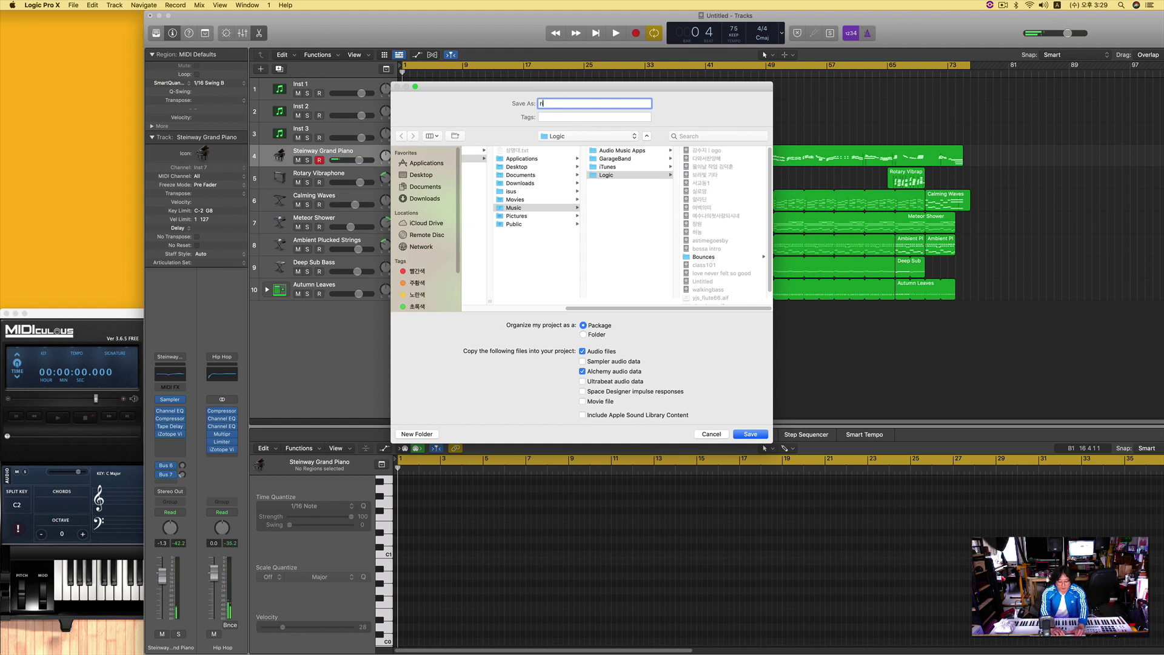
type("ngm")
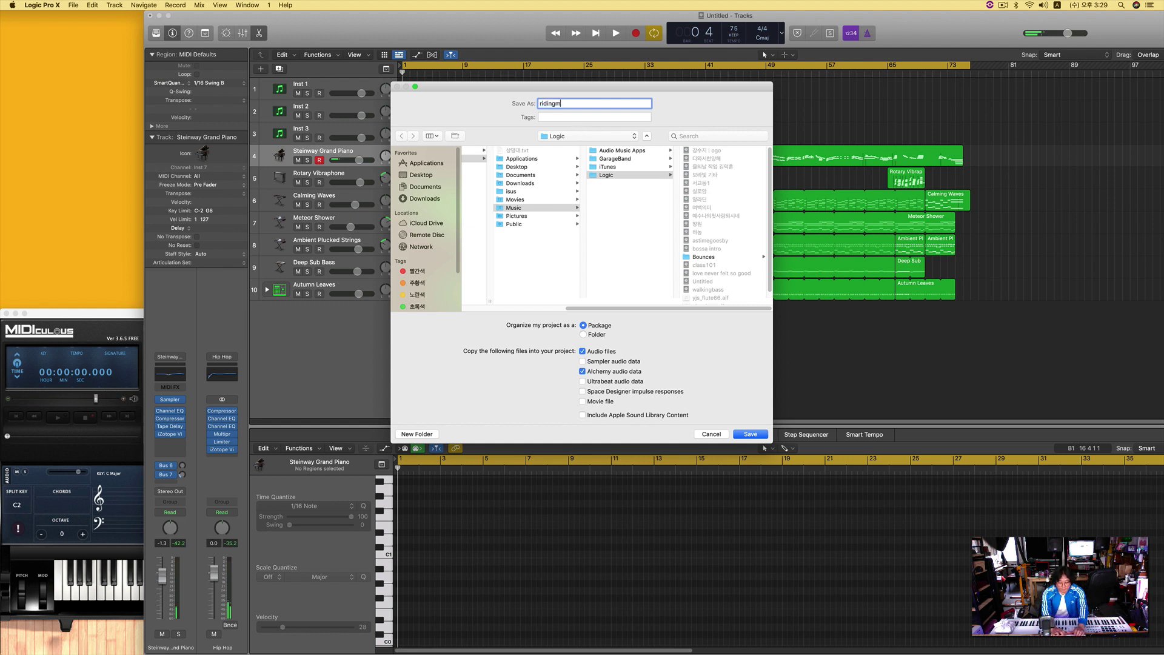
type("usic001")
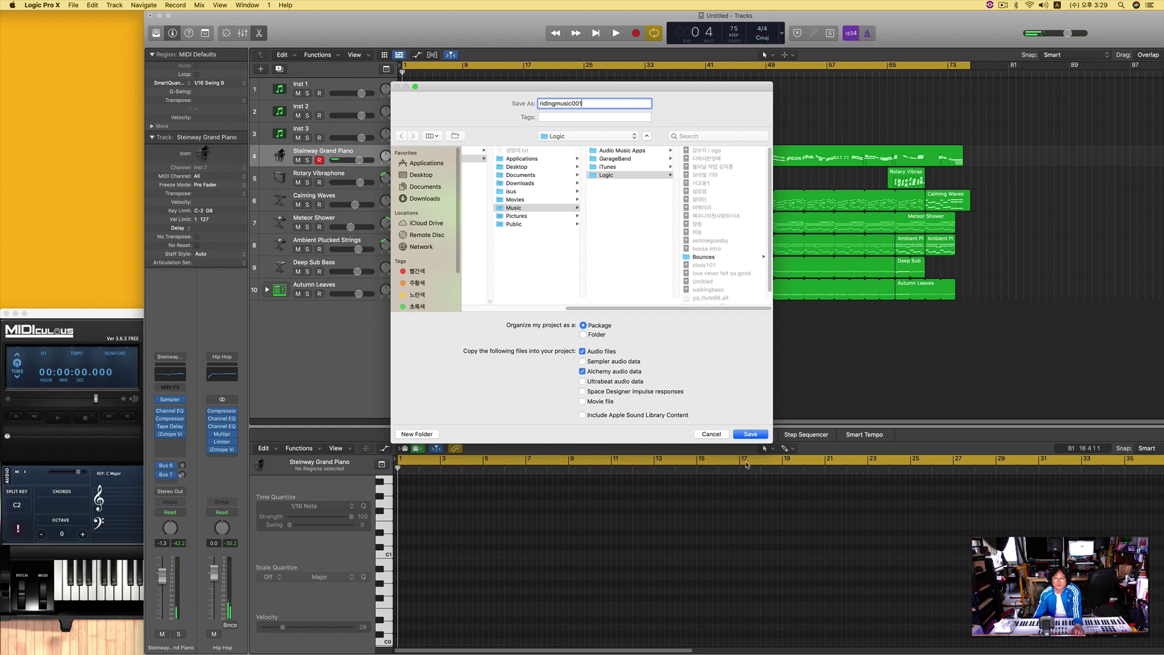
left_click(750, 437)
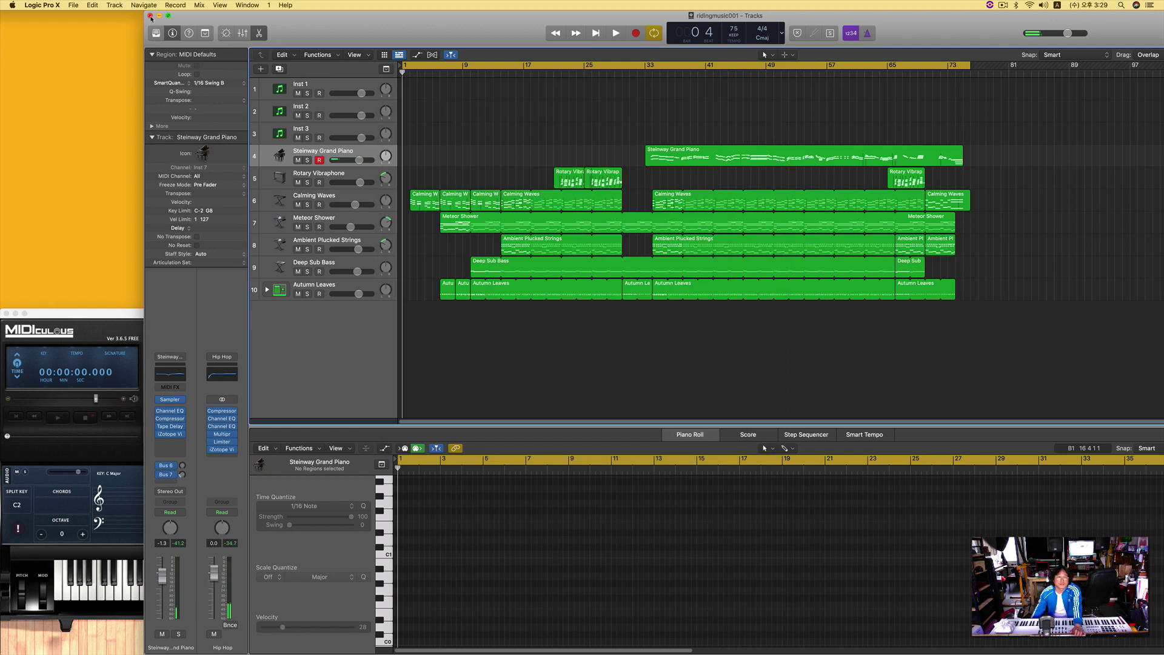
Step: Close the project window and select the bounced file riding music001.mp3 on the desktop
left_click(151, 17)
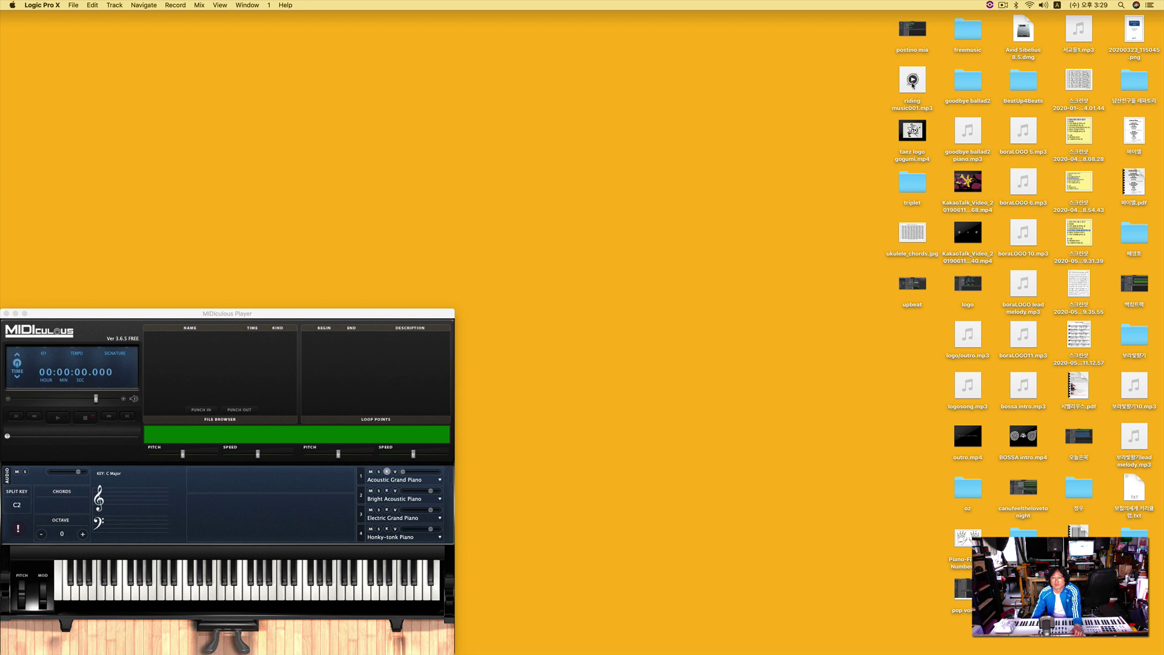
left_click(913, 79)
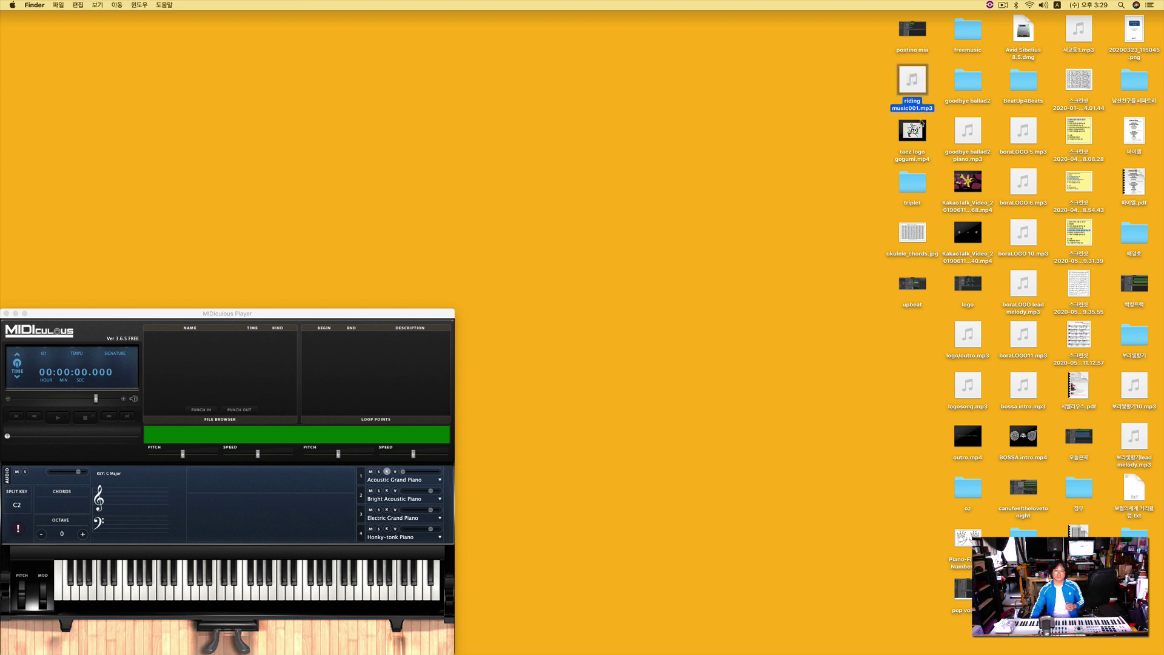